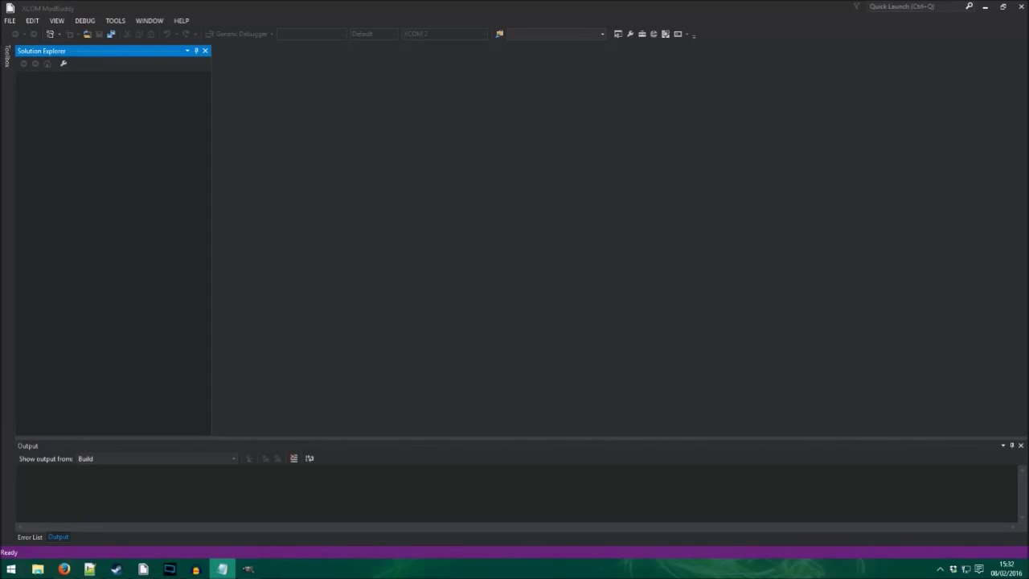
Review the XCOM 2 install path and user path in the general options, keeping both.
click(528, 223)
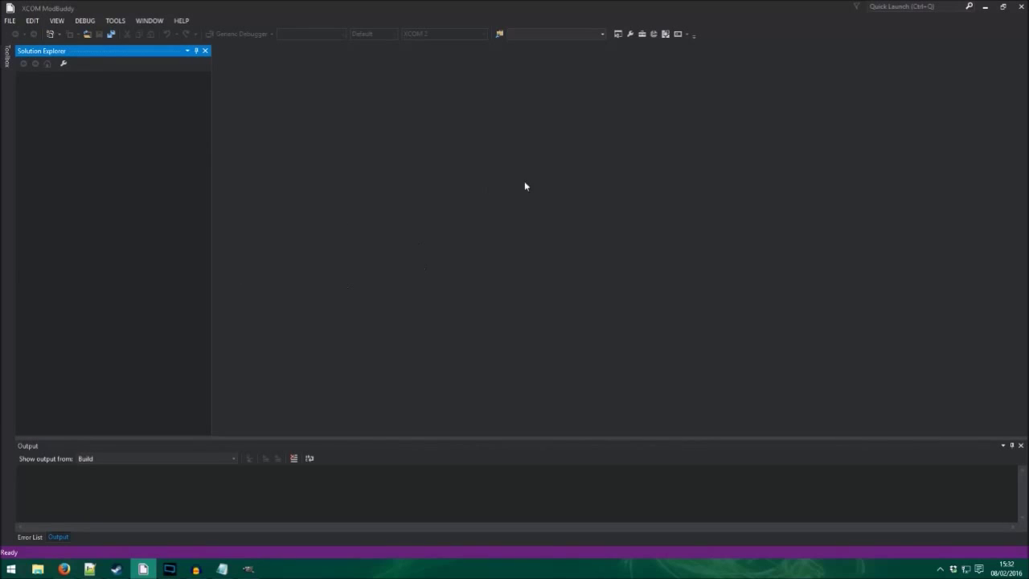
click(118, 23)
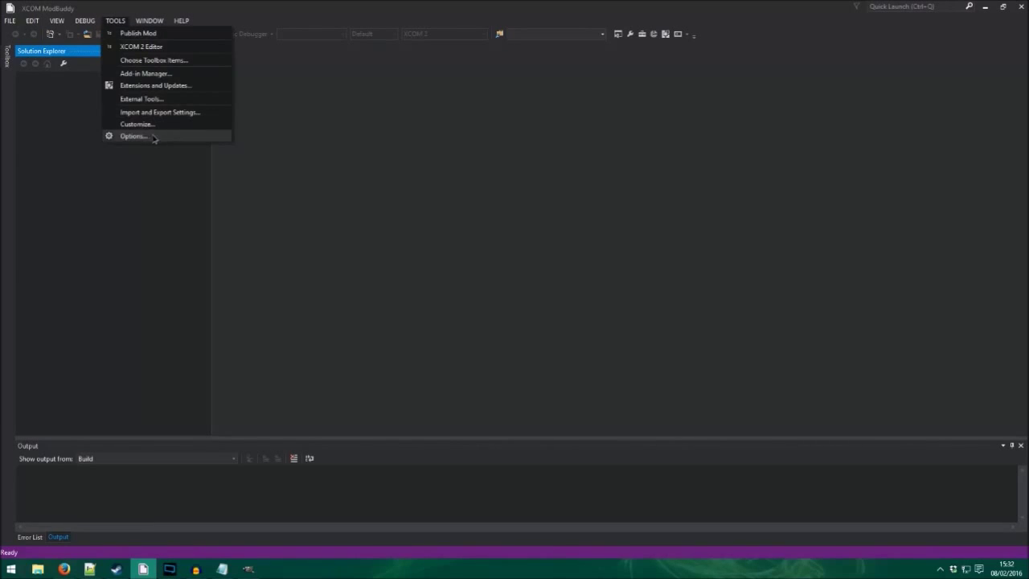
click(152, 137)
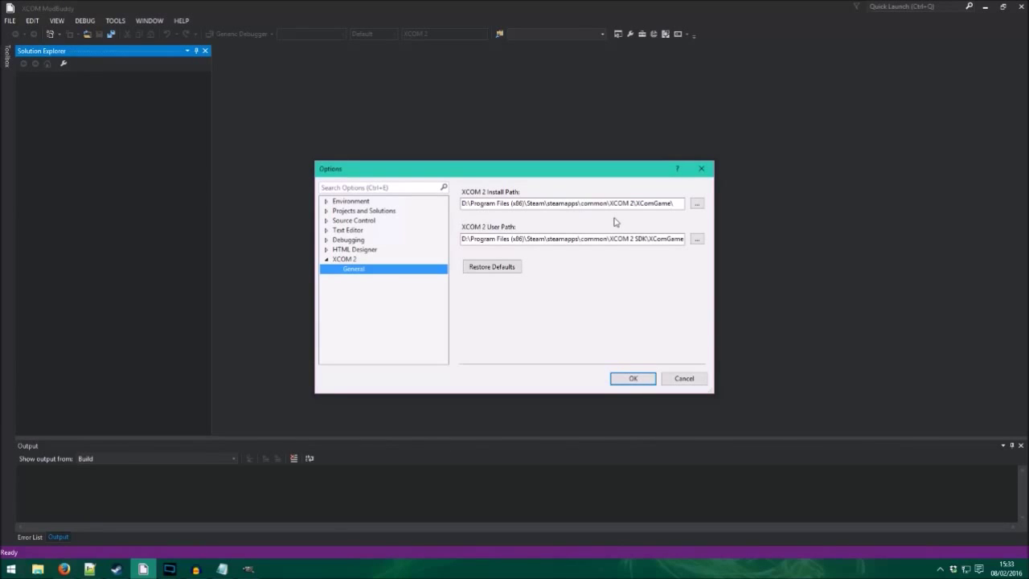
click(635, 378)
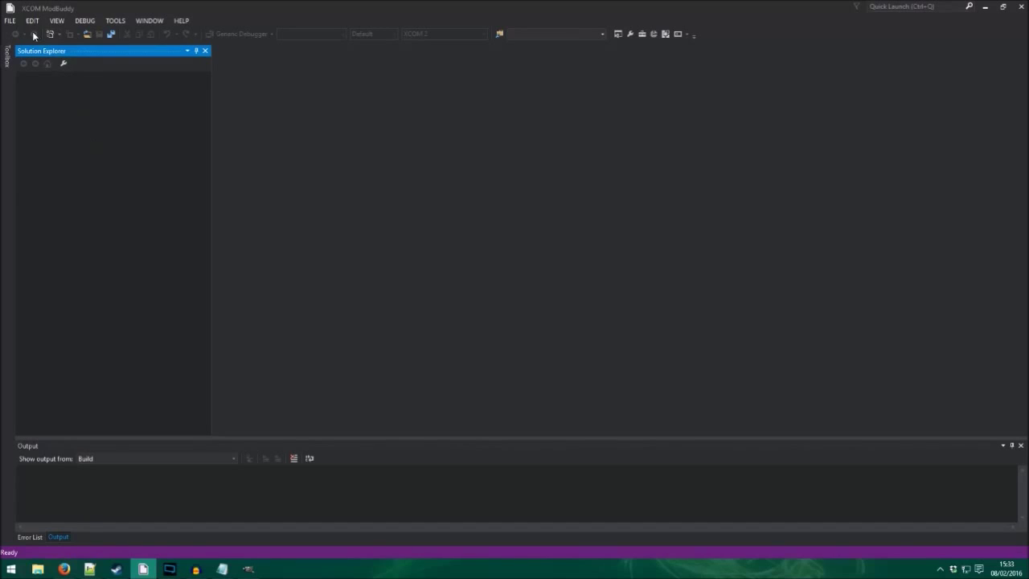
Start a new project, look through the example templates, and select the Empty Mod template.
click(9, 21)
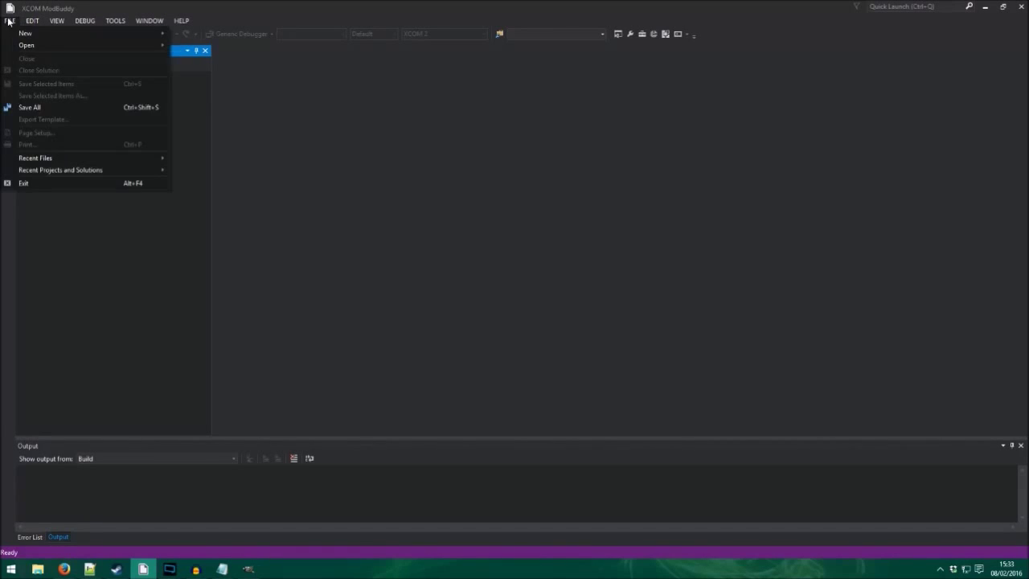
mouse_move(69, 33)
click(207, 34)
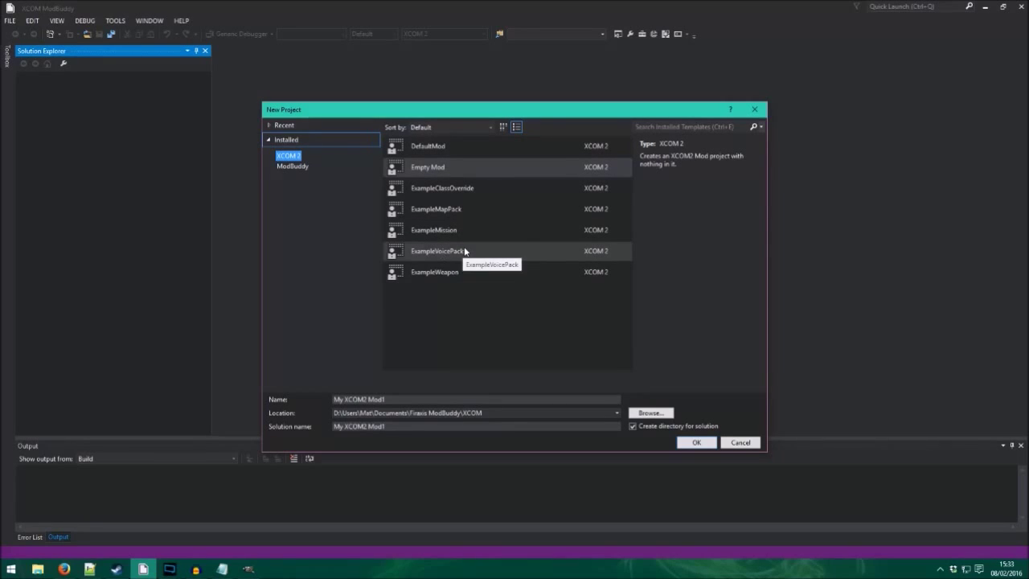
click(464, 250)
click(463, 230)
click(465, 210)
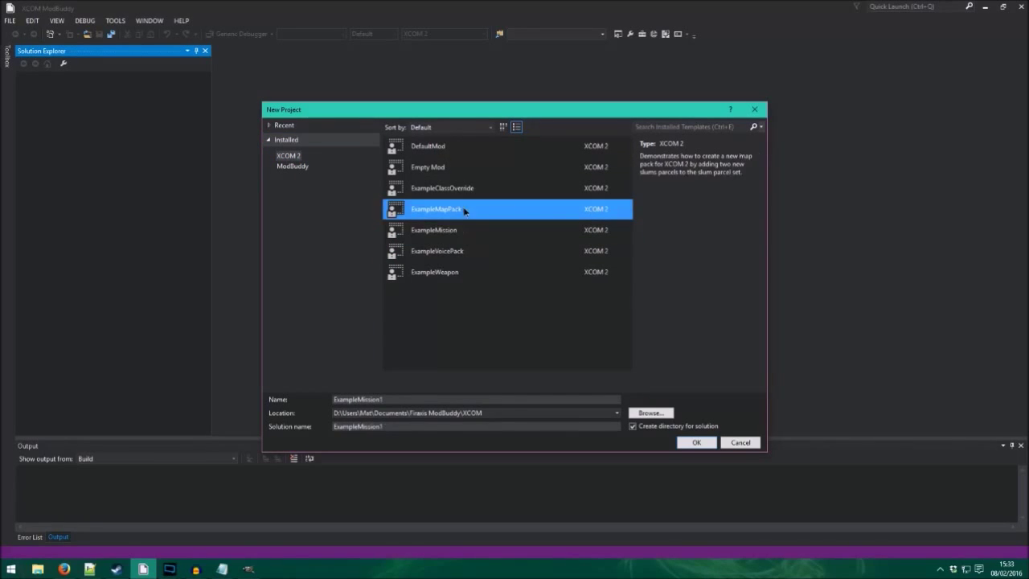
click(470, 183)
click(490, 269)
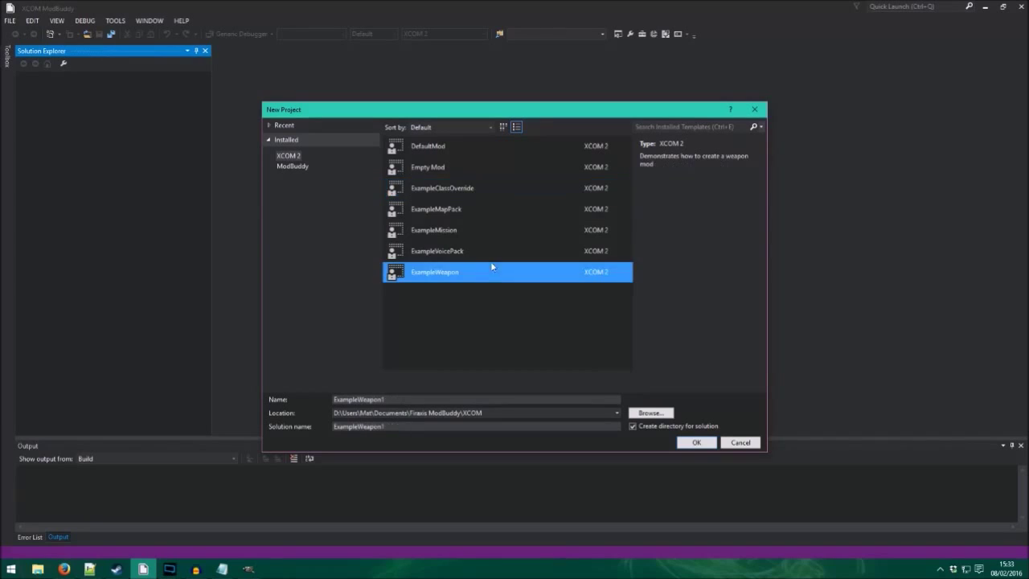
click(464, 167)
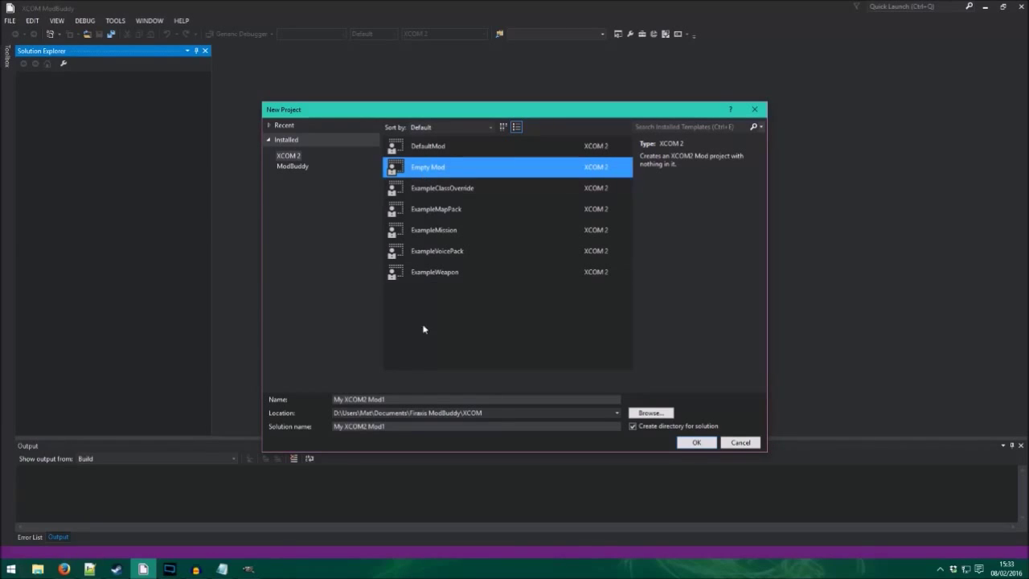
Name the new project MyExampleMod and create it with its own solution directory.
key(Tab)
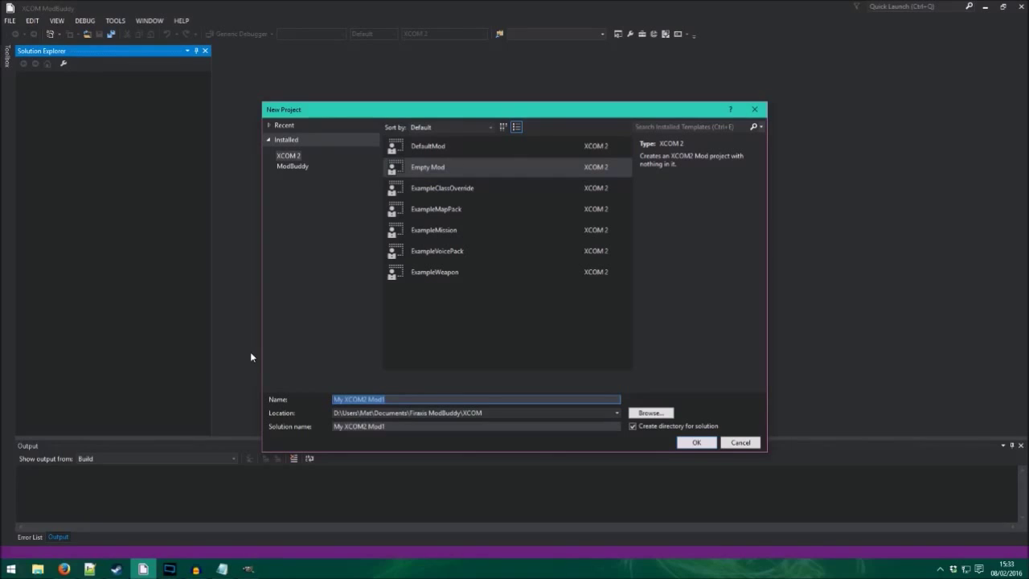
text(M)
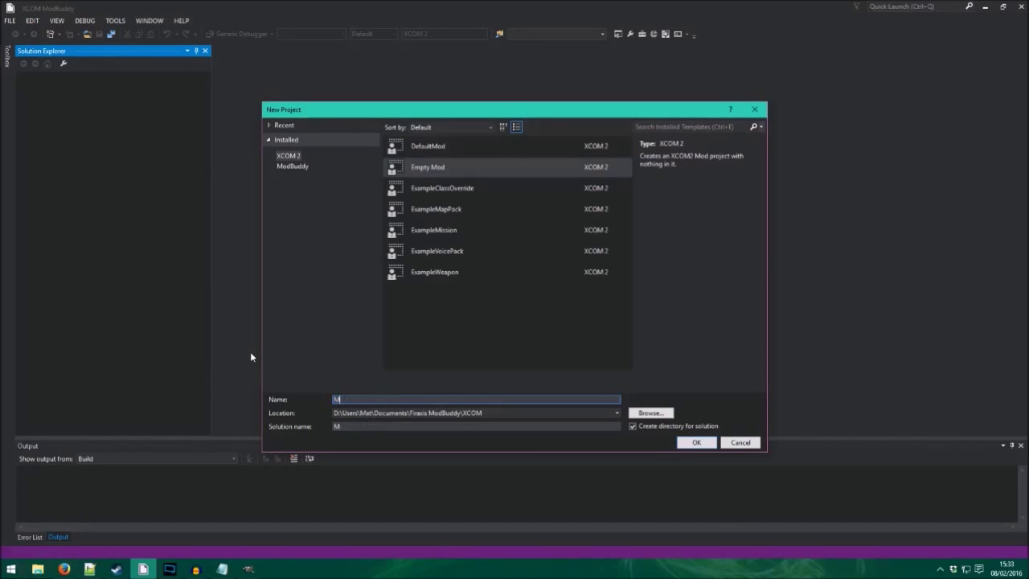
text(yExampleMod)
click(696, 442)
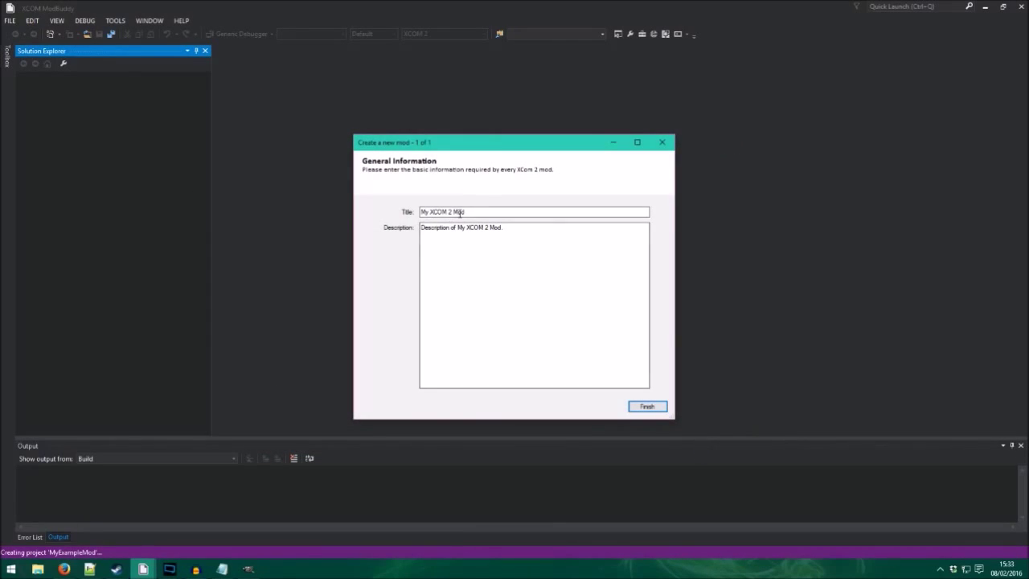
Set the mod title to "My Example Mod" and the description to "This is an Example Mod!", completing the project creation.
drag(481, 211, 431, 212)
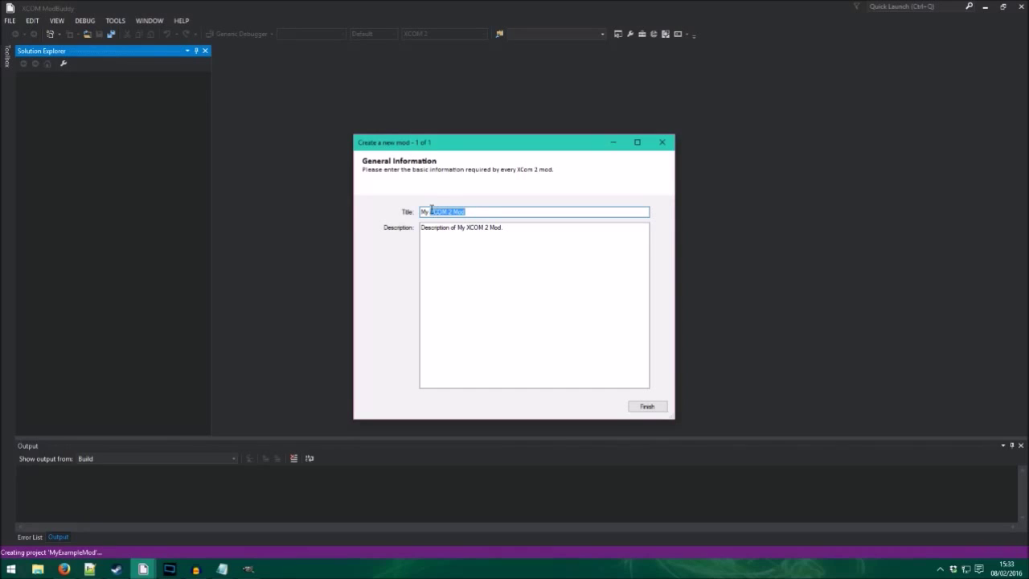
text(E)
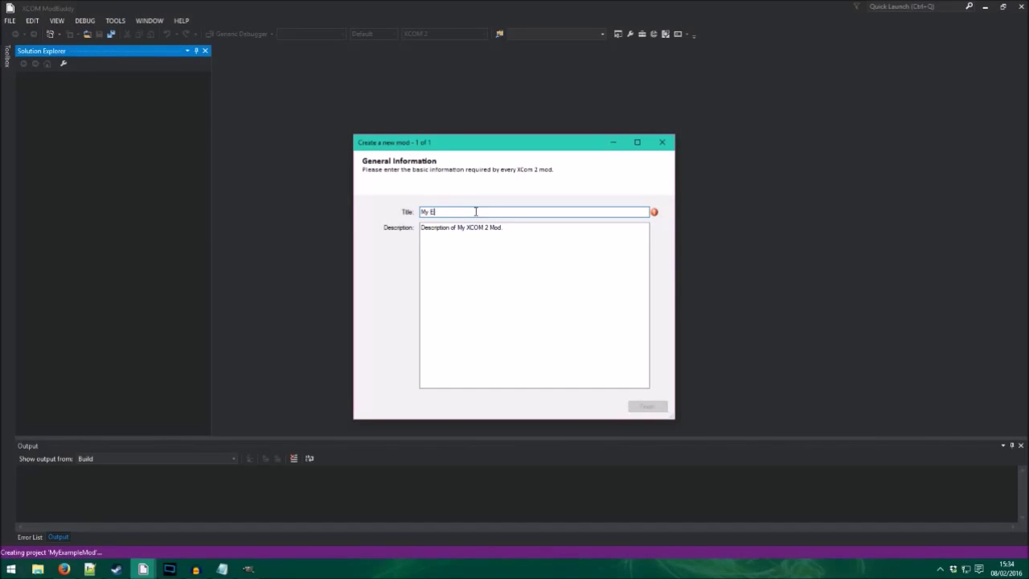
text(xample Mod)
drag(523, 230, 355, 244)
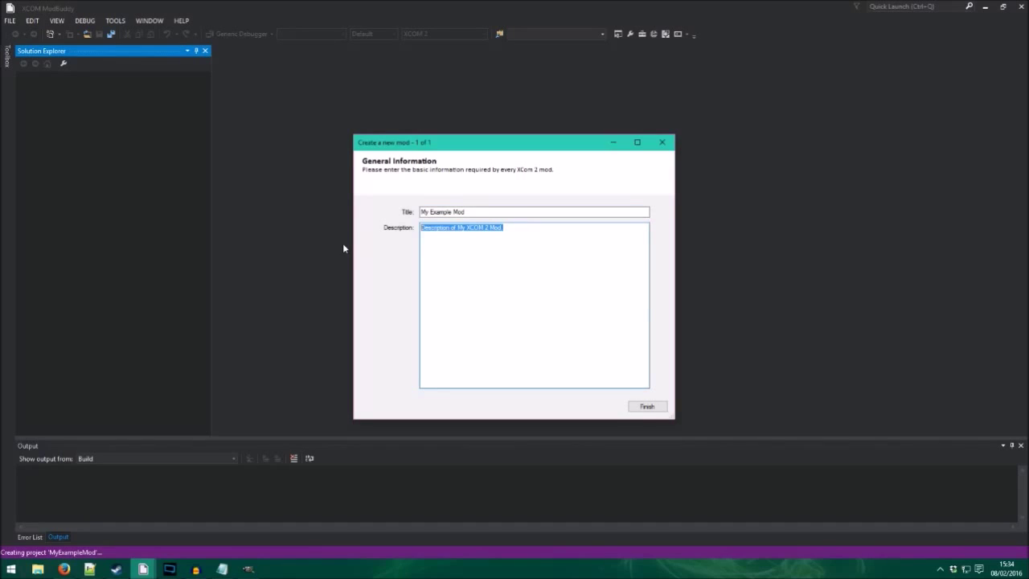
text(This is an)
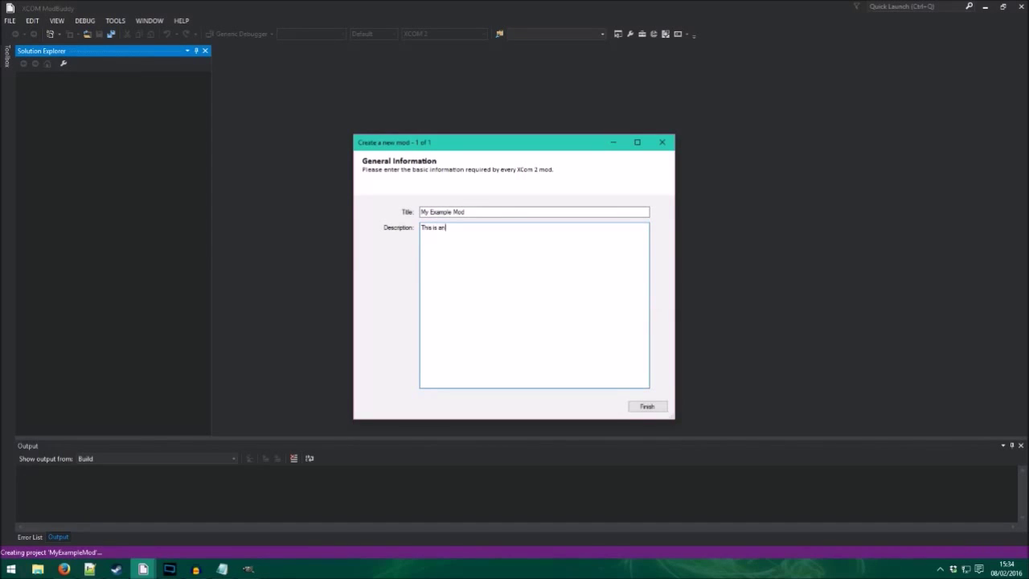
text( Example Mod!)
click(648, 406)
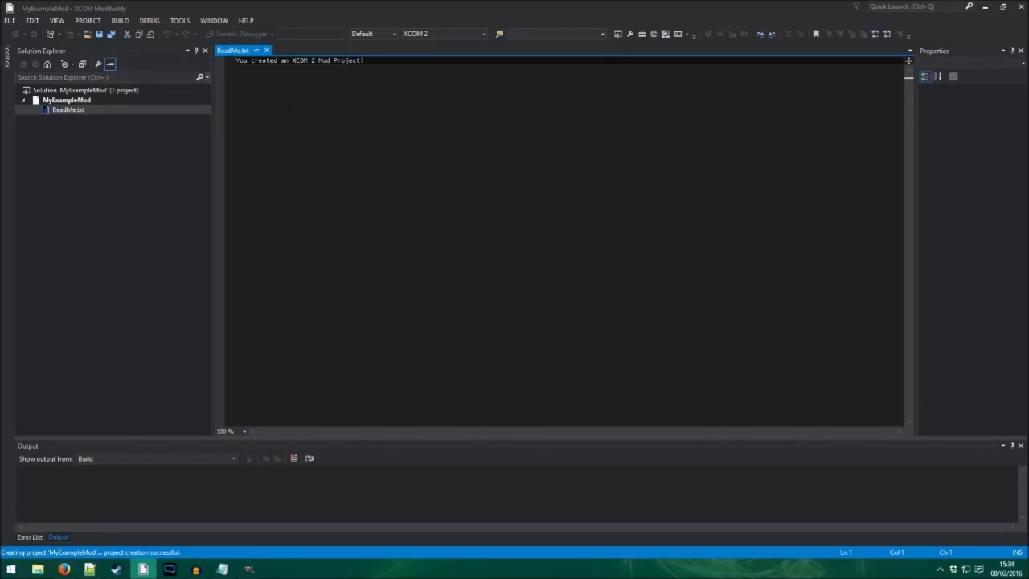
Add a new folder named Config to the MyExampleMod project.
click(68, 102)
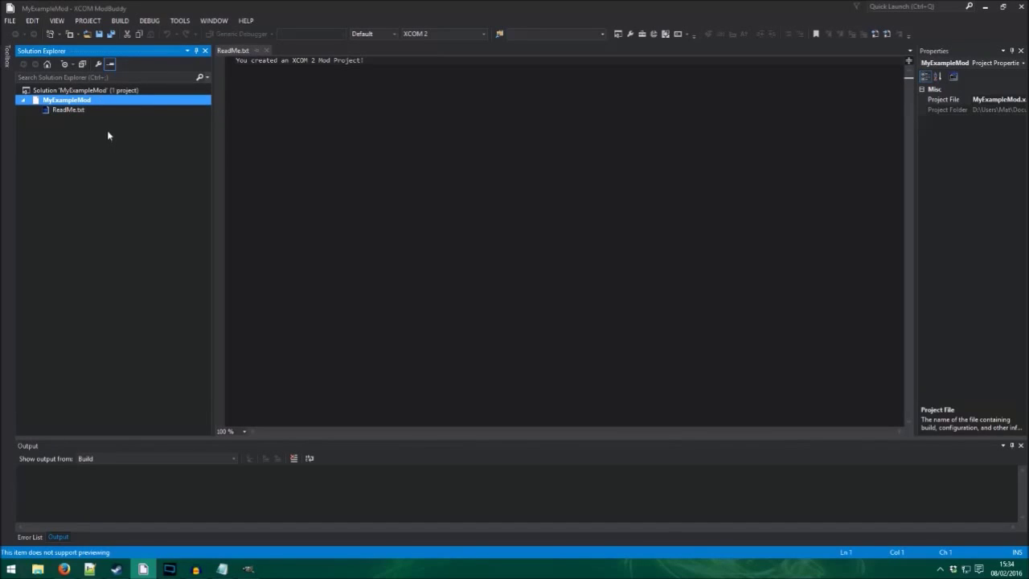
right_click(81, 103)
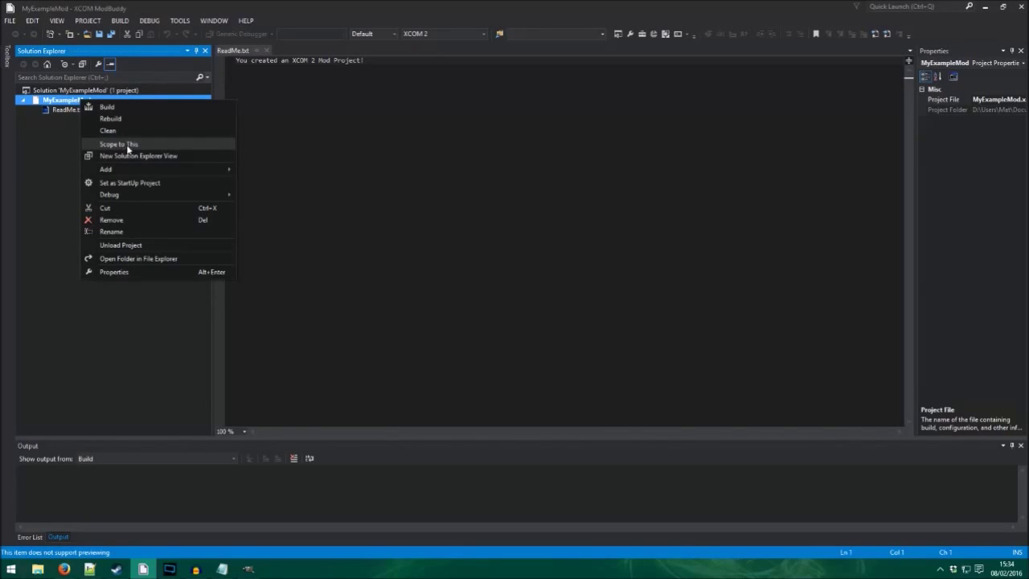
mouse_move(134, 168)
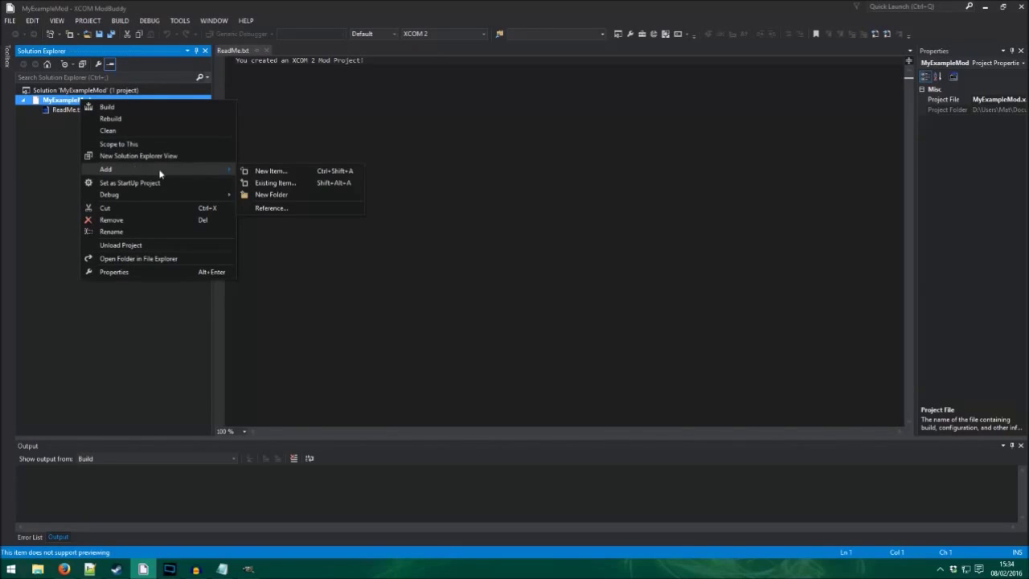
click(273, 195)
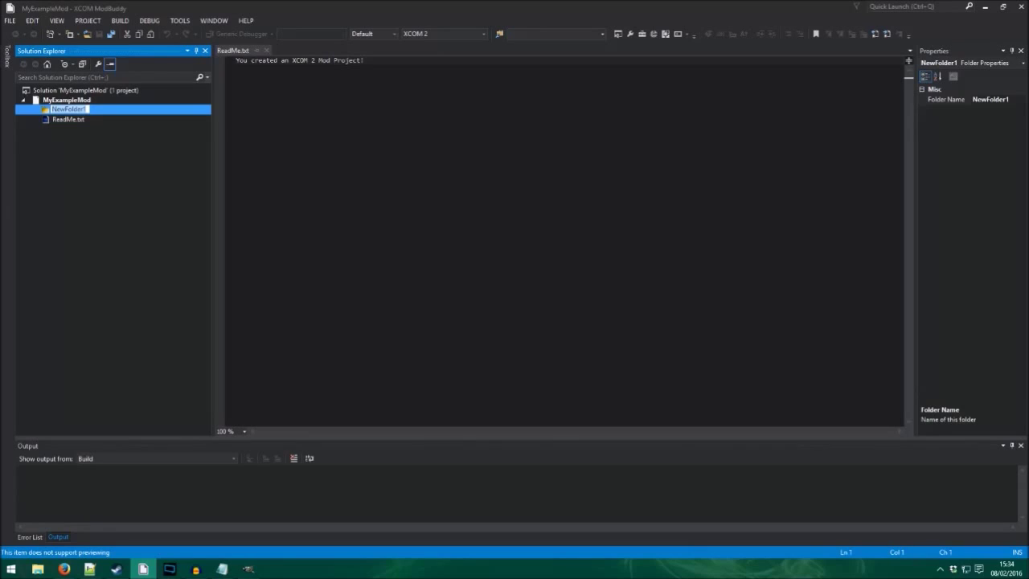
text(Config)
key(Return)
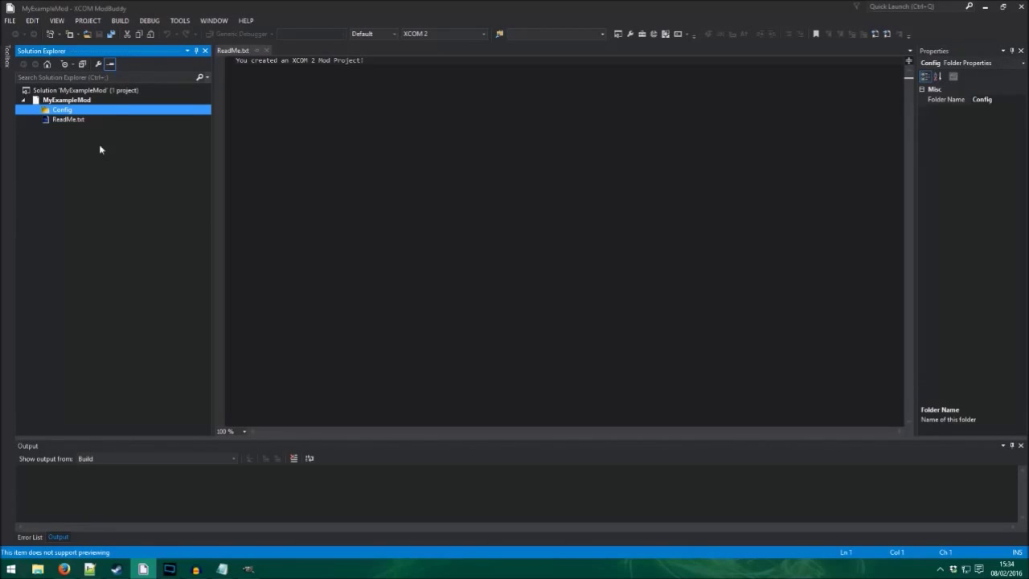
Add a new folder named Localization to the MyExampleMod project.
right_click(94, 101)
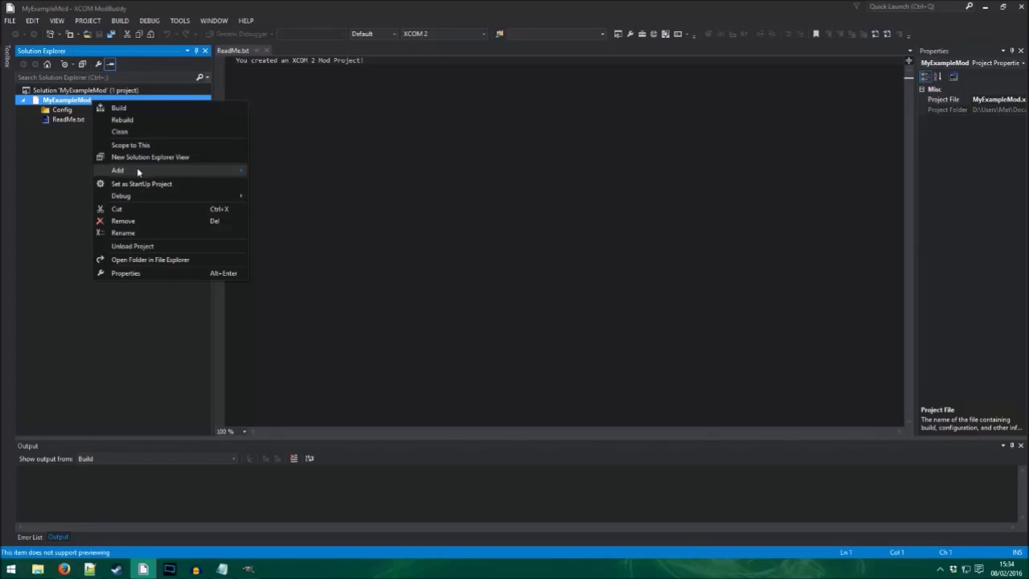
mouse_move(192, 172)
click(273, 195)
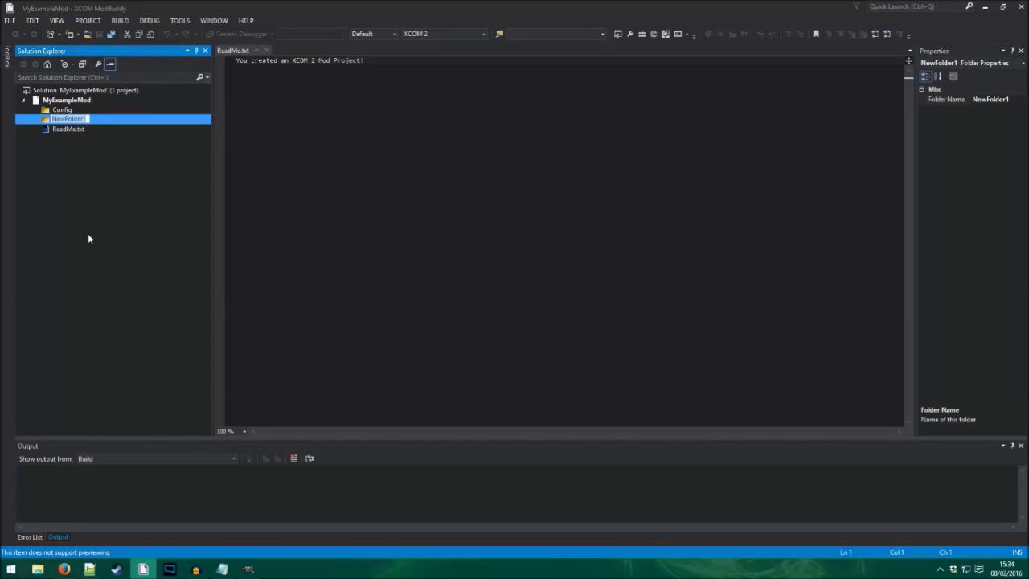
text(Localization)
key(Return)
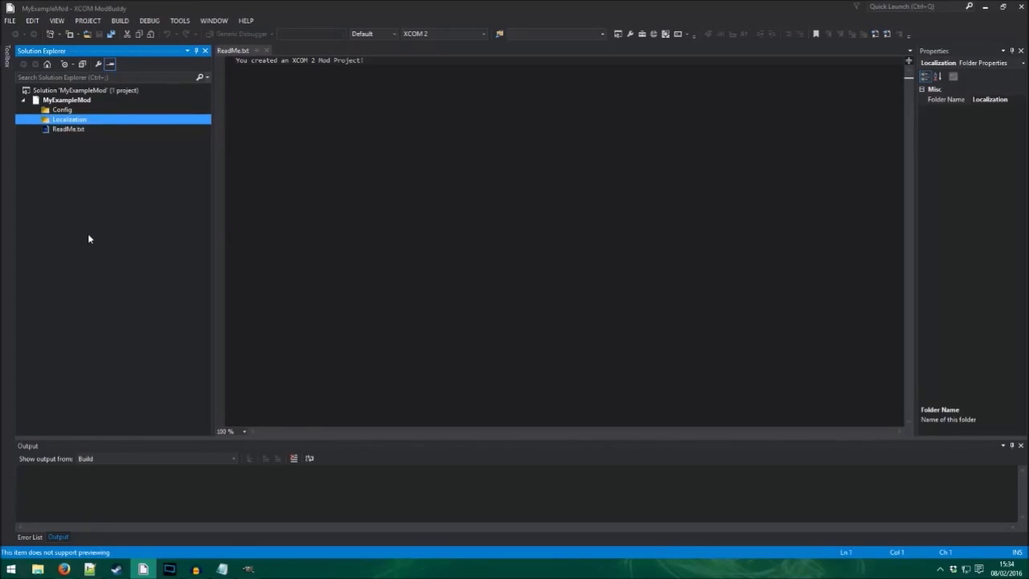
Add a new folder named Content to the MyExampleMod project.
right_click(77, 103)
mouse_move(220, 171)
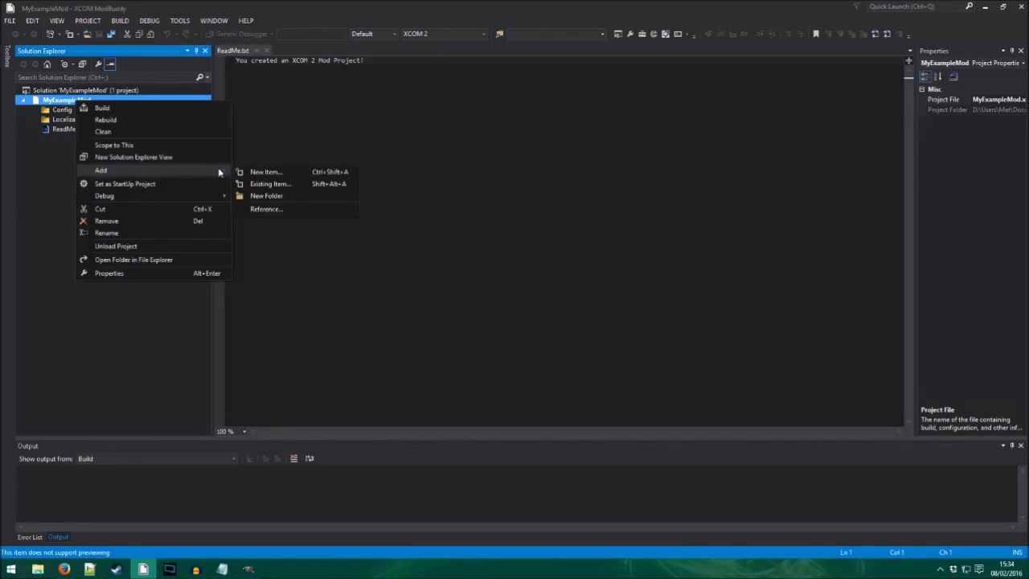
click(266, 196)
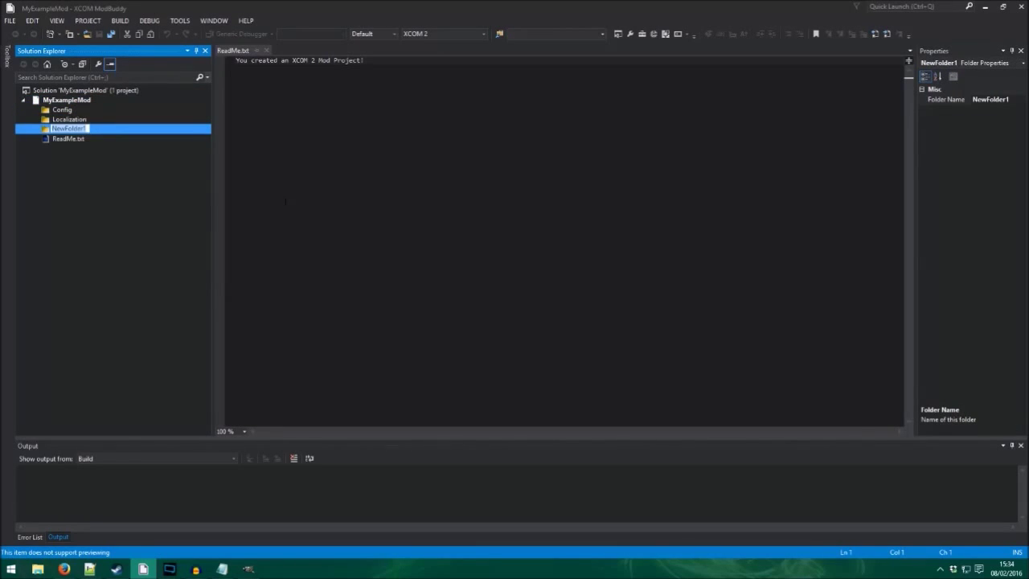
text(Content)
key(Return)
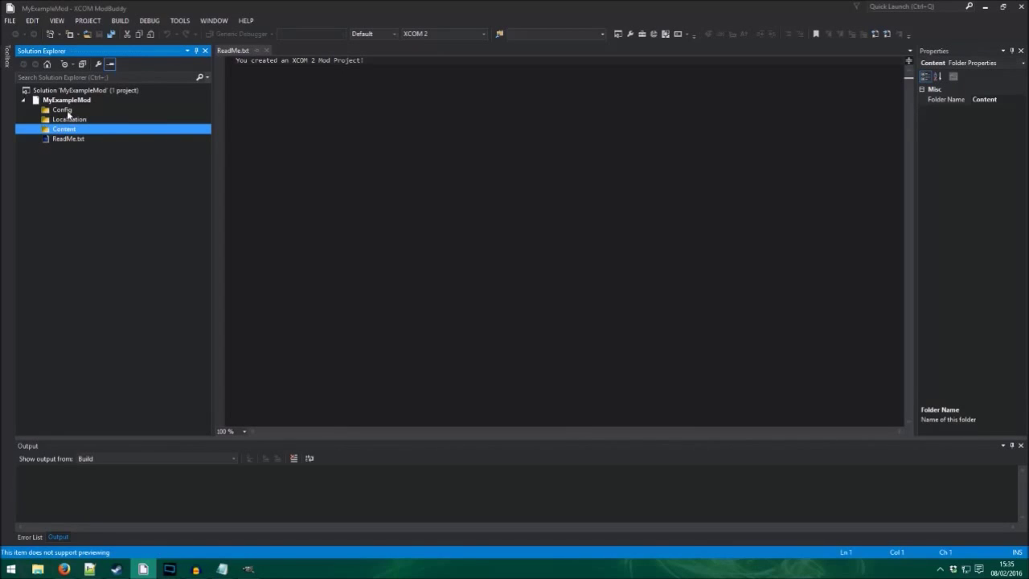
Add a new Configuration File item named XComContent.ini to the Config folder.
click(66, 110)
right_click(65, 110)
mouse_move(99, 118)
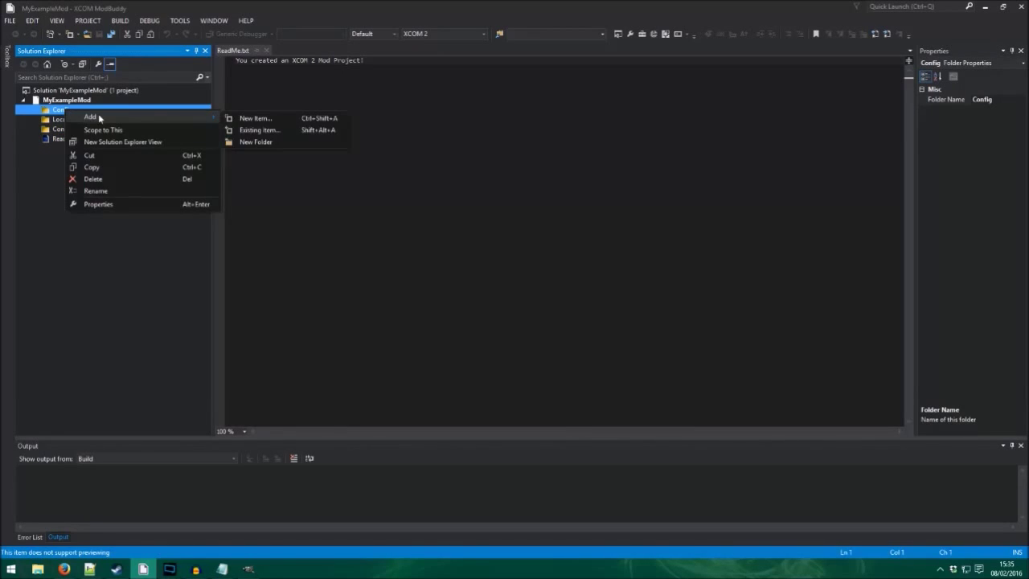
click(252, 118)
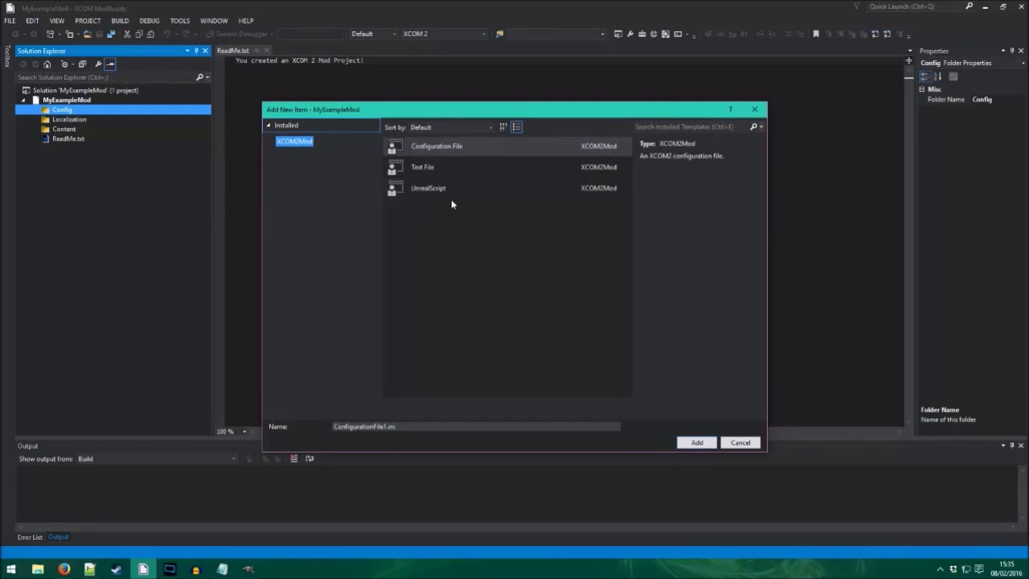
click(457, 151)
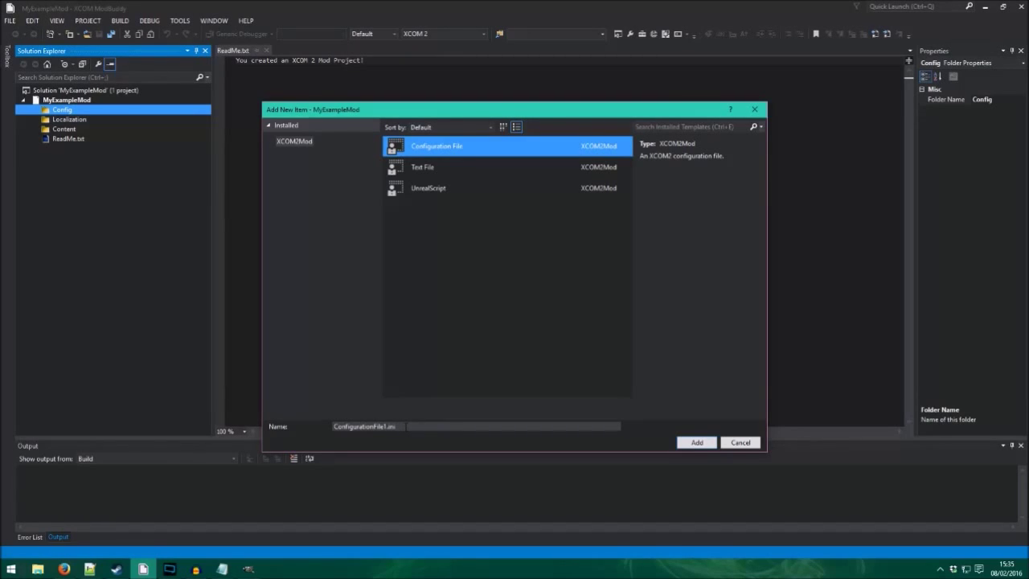
click(331, 427)
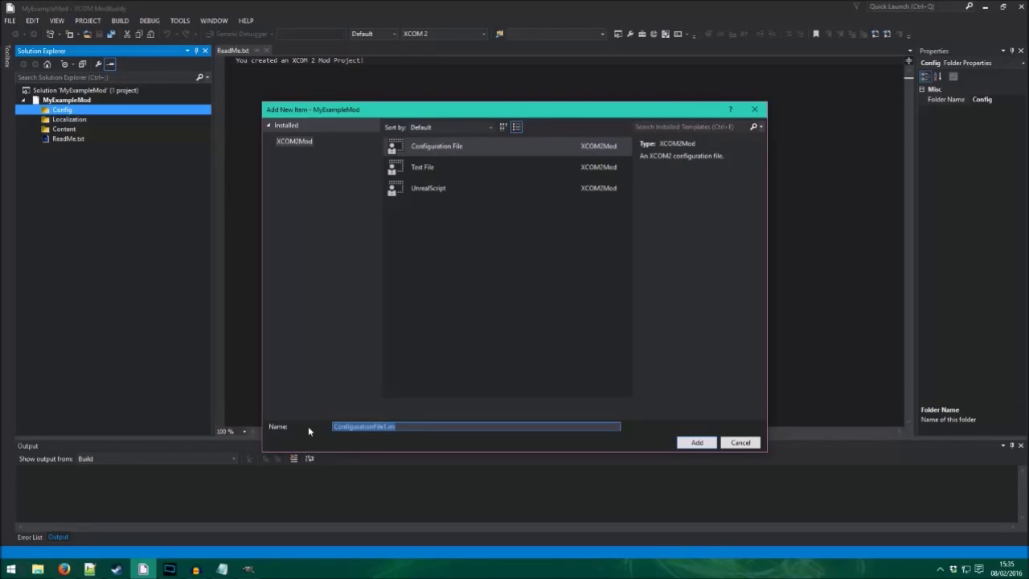
text(XComContent.ini)
click(691, 443)
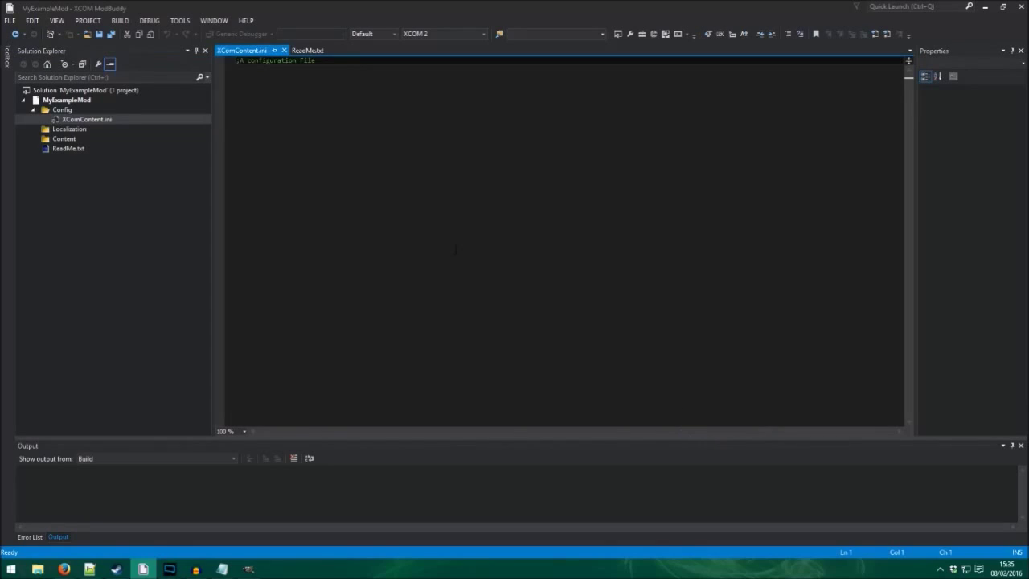
Insert two line breaks after the comment in XComContent.ini, and switch to the Notepad window.
click(344, 61)
key(Return)
key(Return)
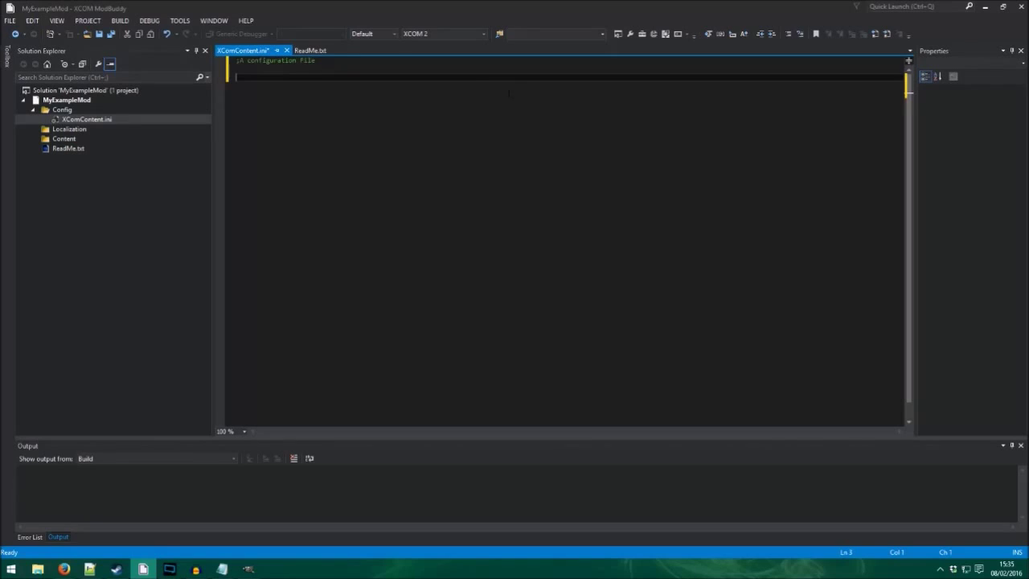
click(222, 568)
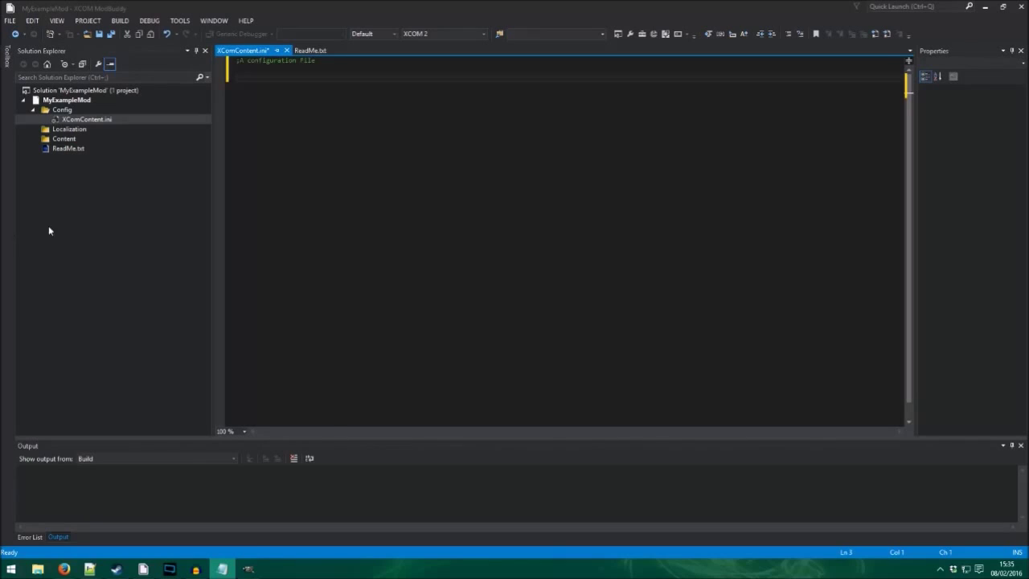
Paste the [XComGame.X2BodyPartTemplateManager] section with its pattern, tattoo and facepaint entries into XComContent.ini, removing the pasted file-name line and surplus blank lines.
click(323, 162)
key(ctrl+v)
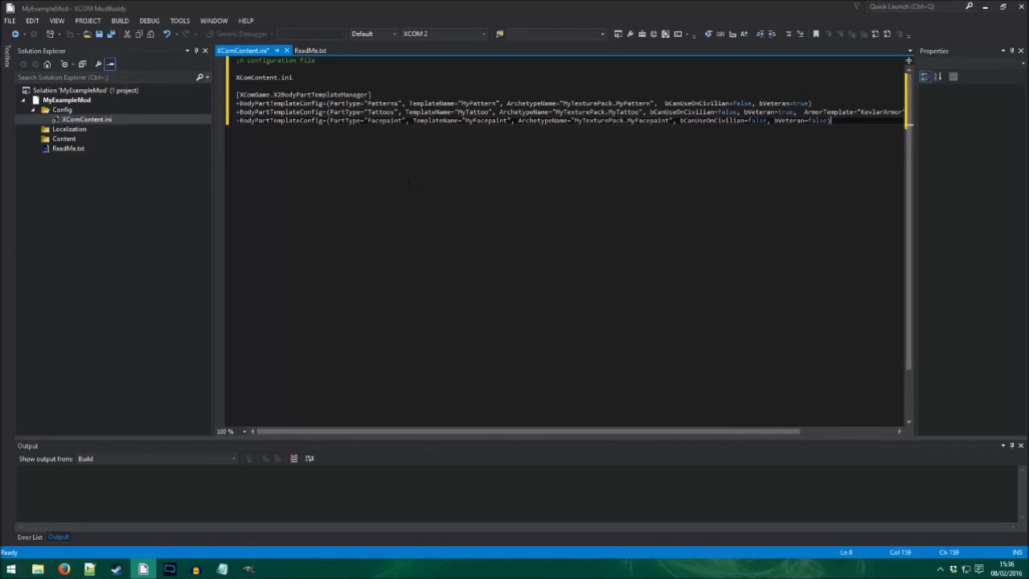
drag(303, 78, 235, 78)
key(Delete)
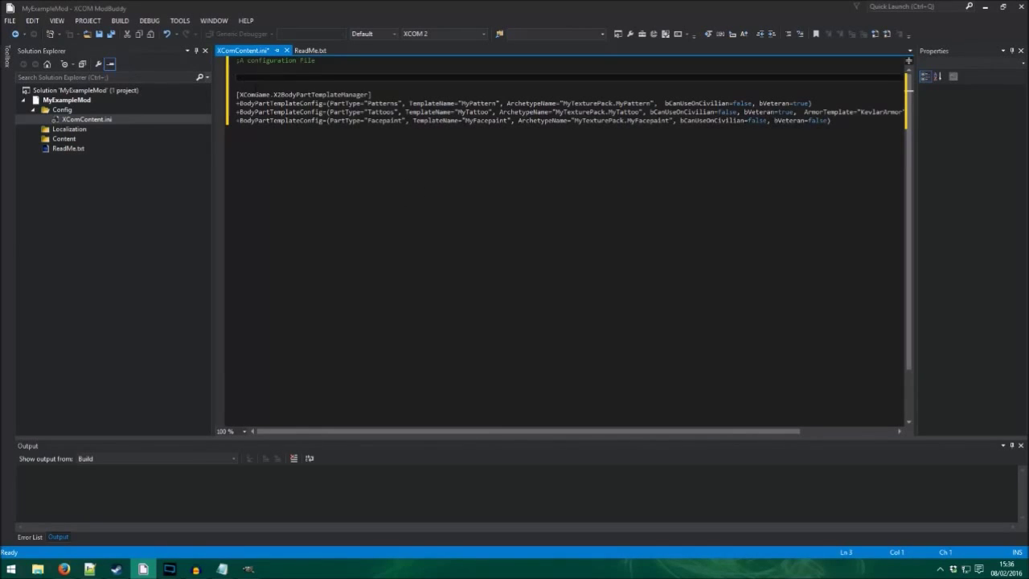
key(Delete)
key(Delete)
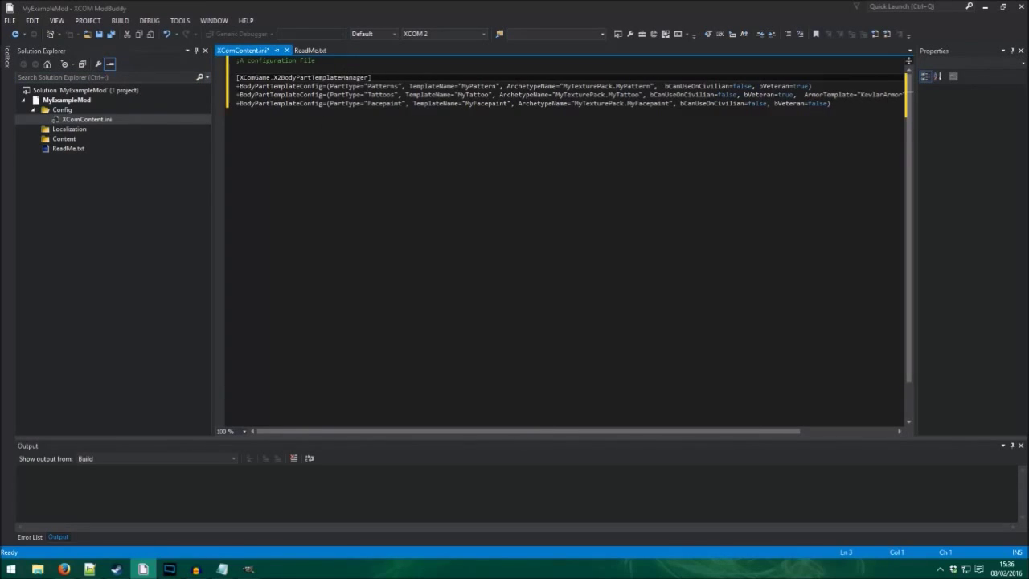
Examine the PartType and TemplateName values of the pattern, tattoo and facepaint lines in XComContent.ini.
drag(236, 86, 670, 86)
click(236, 86)
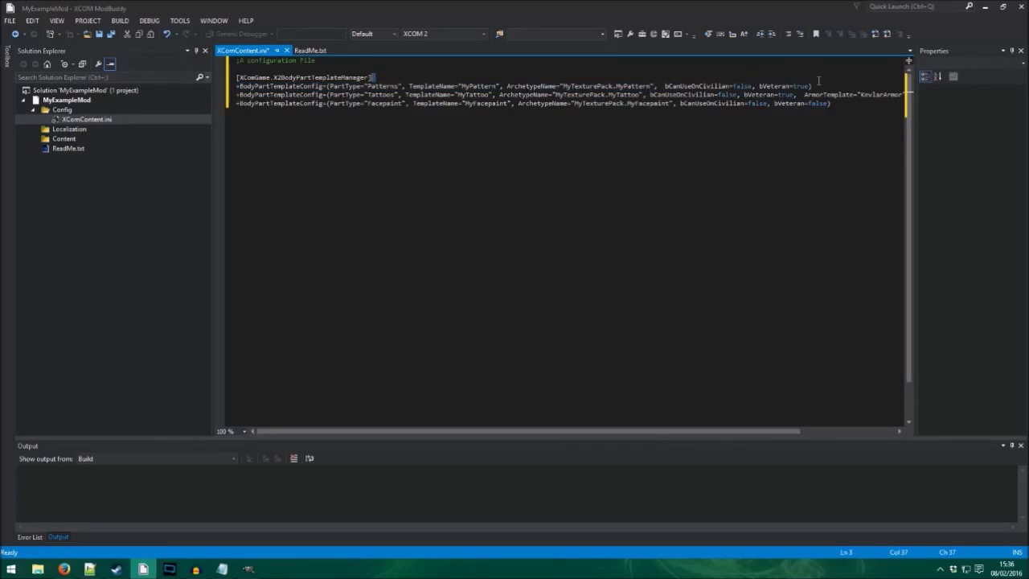
drag(236, 86, 812, 86)
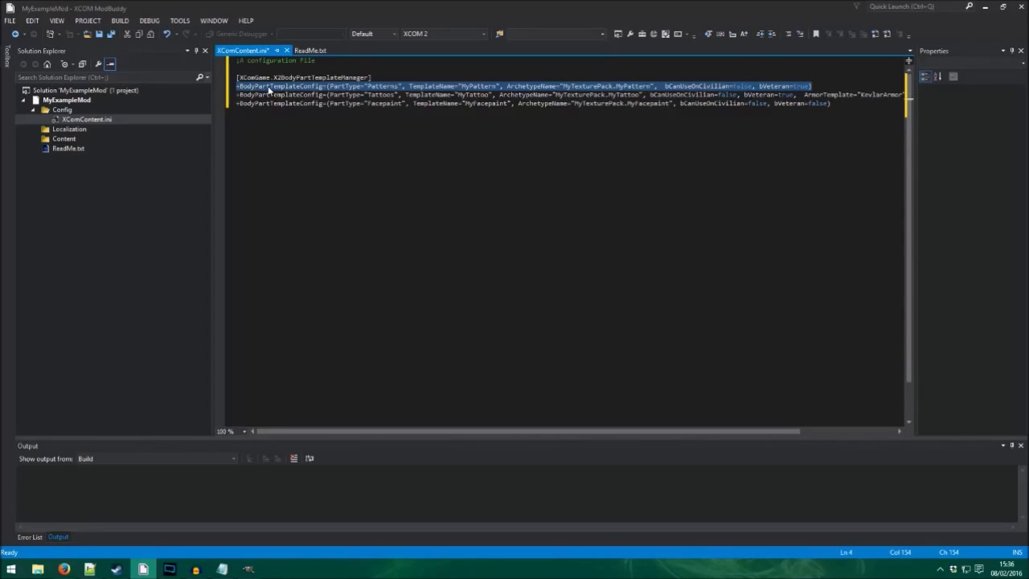
click(351, 87)
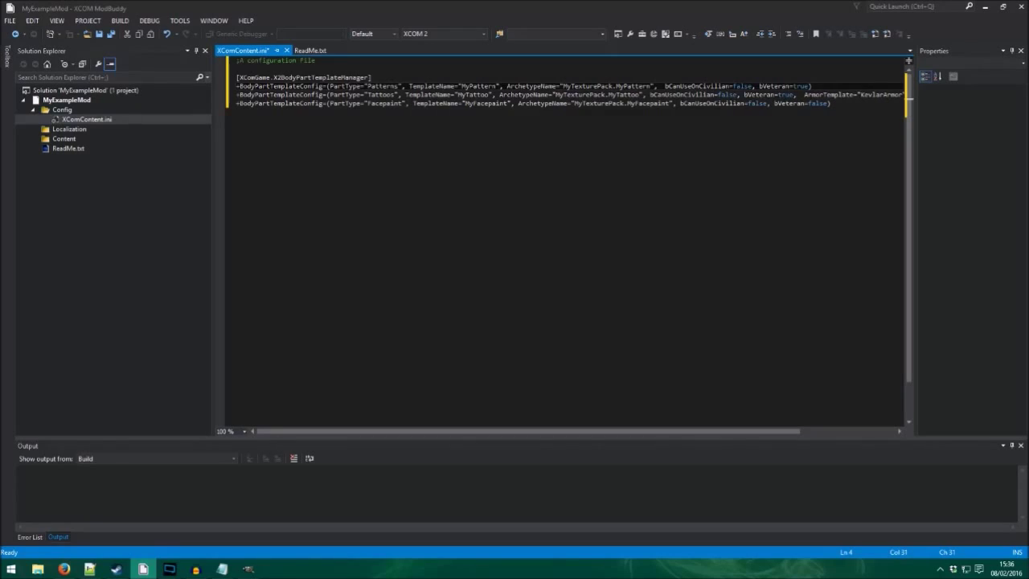
click(383, 94)
click(387, 102)
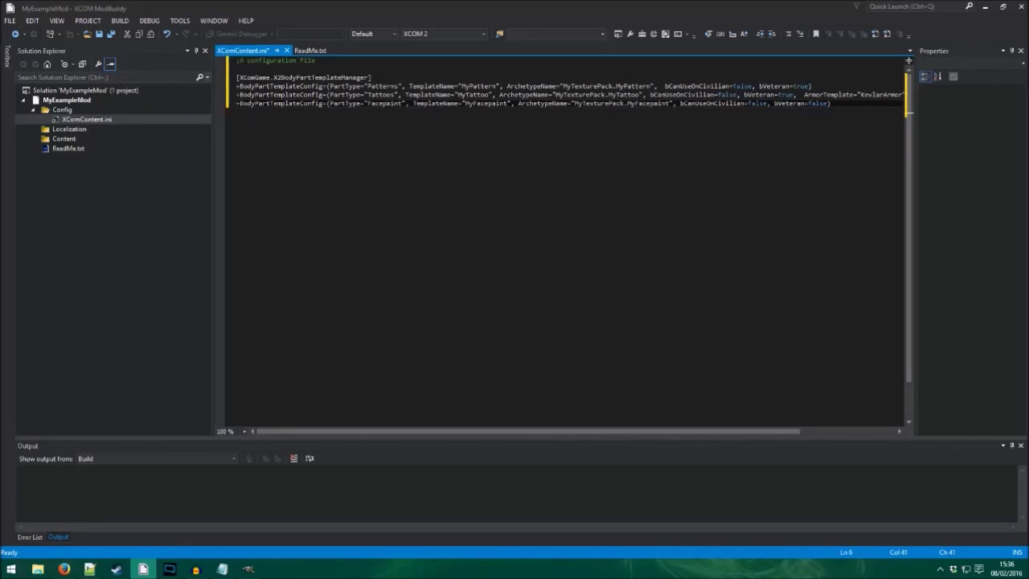
click(362, 102)
click(481, 85)
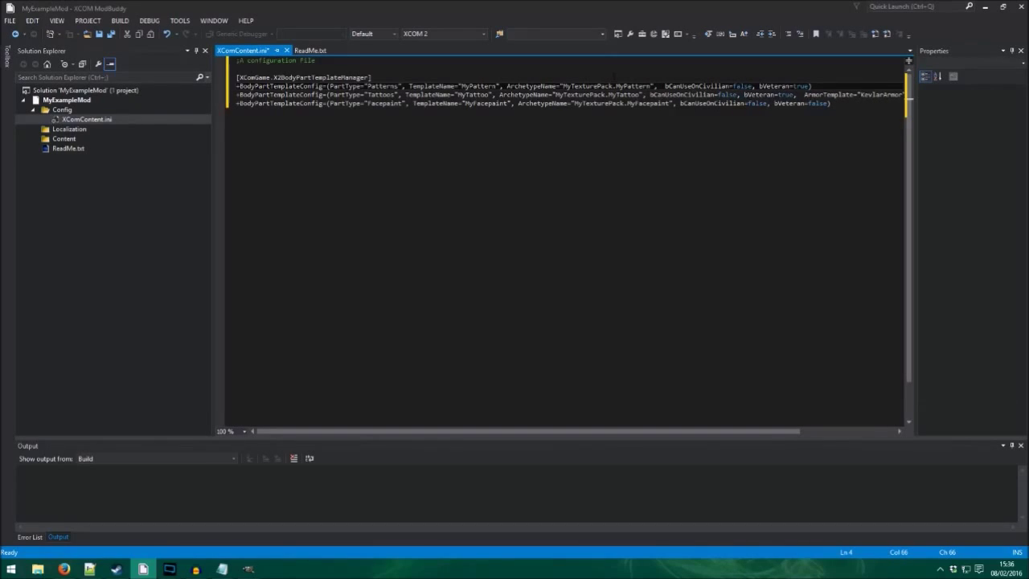
Examine the Content folder and the ArchetypeName, bVeteran and ArmorTemplate settings of the body part lines in XComContent.ini.
click(67, 141)
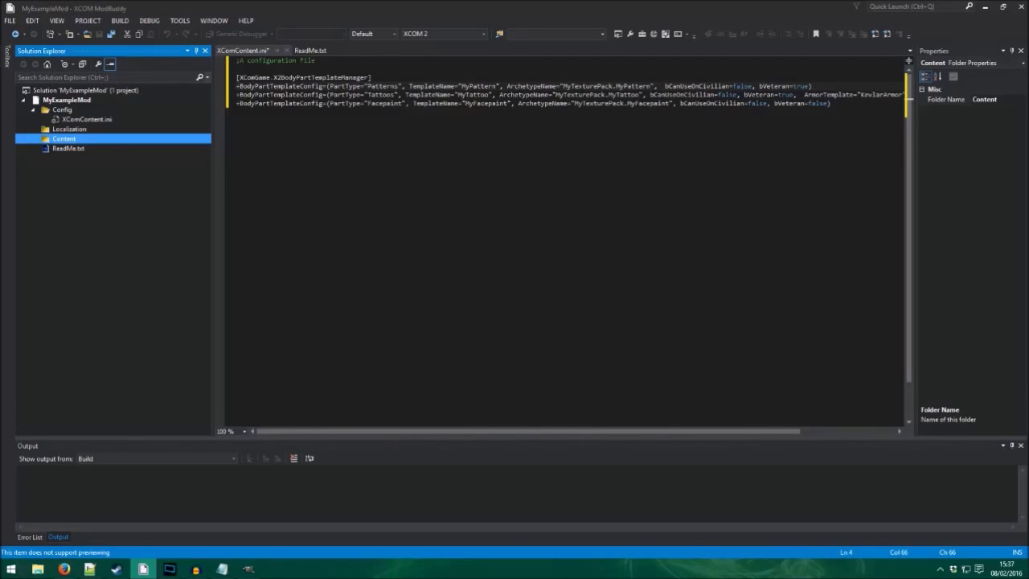
click(612, 85)
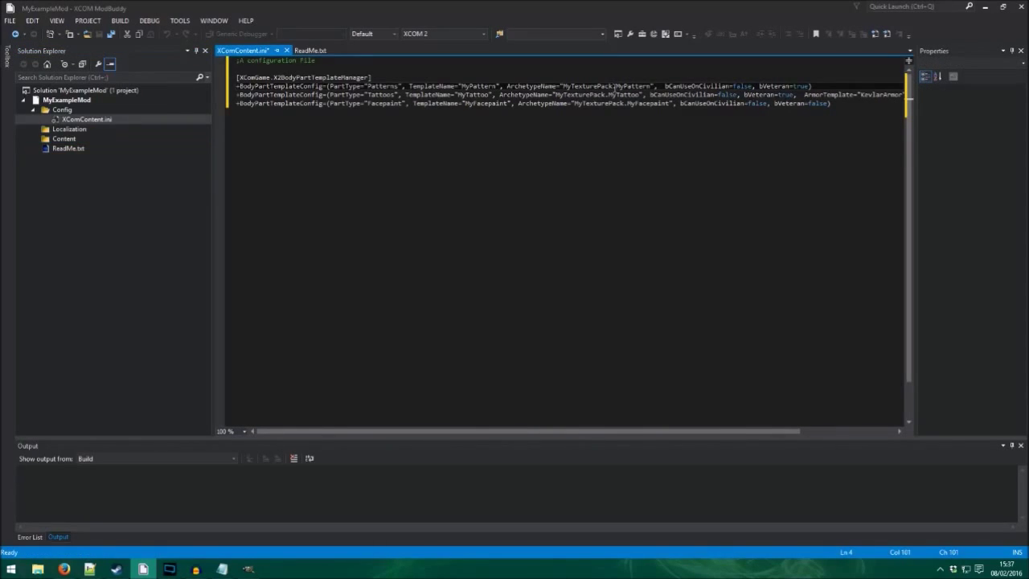
drag(613, 85, 563, 85)
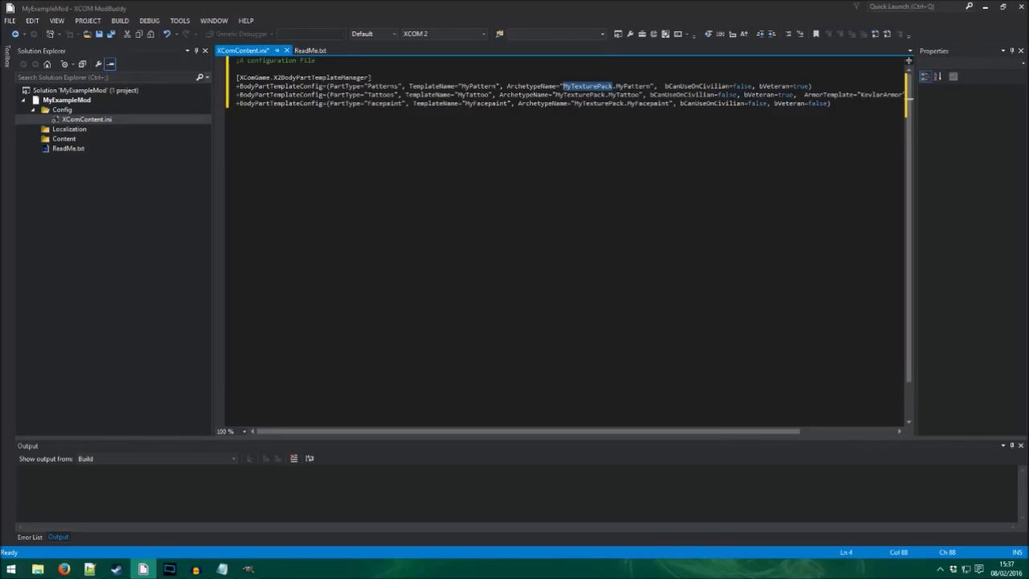
click(632, 85)
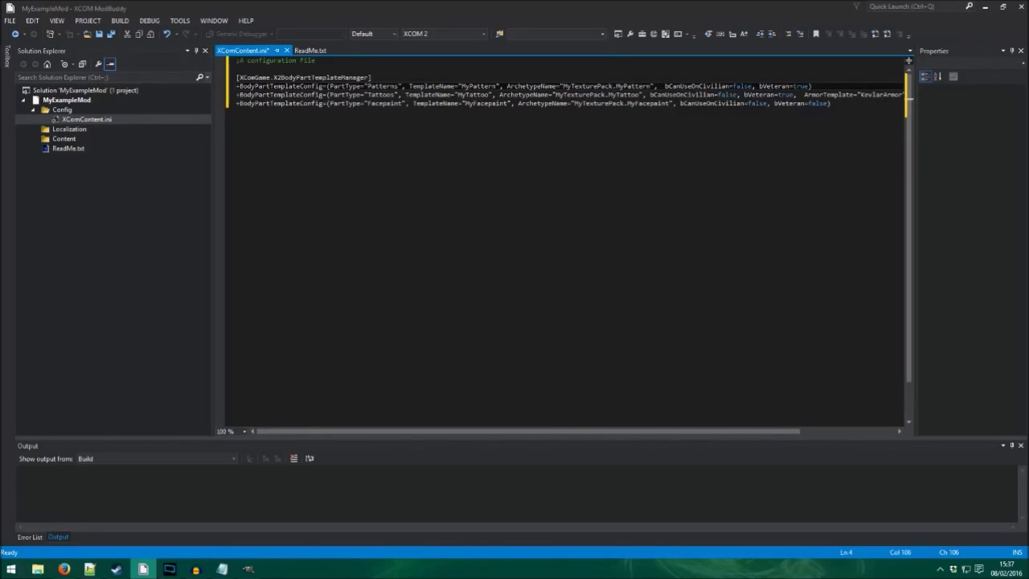
triple_click(776, 85)
click(775, 85)
click(805, 86)
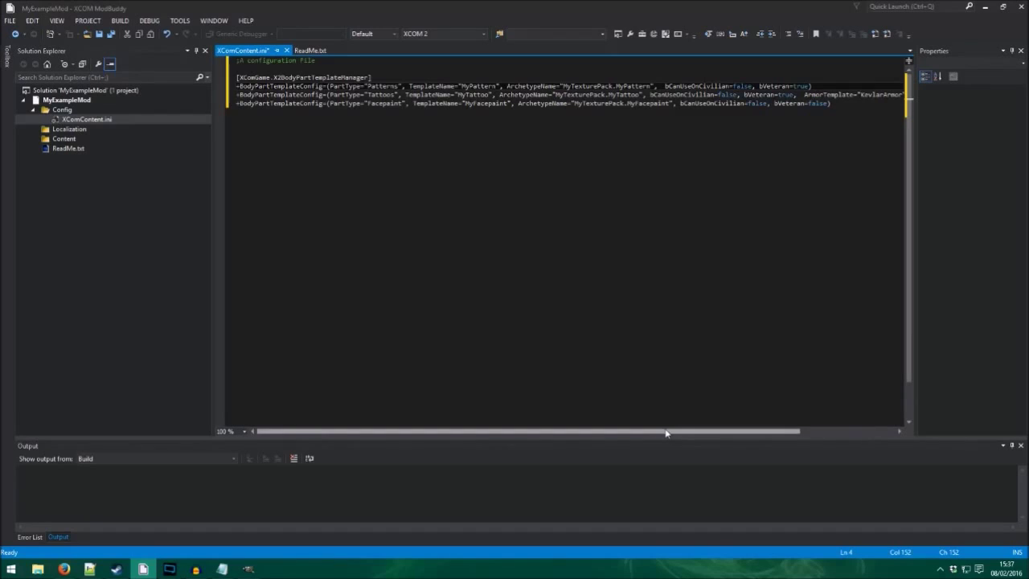
drag(667, 432, 707, 431)
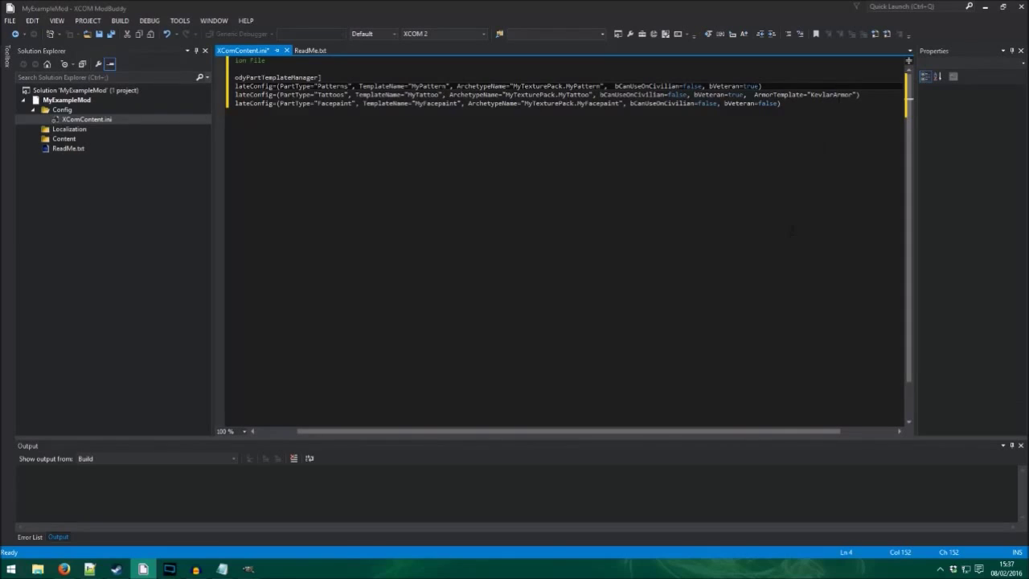
drag(805, 431, 764, 431)
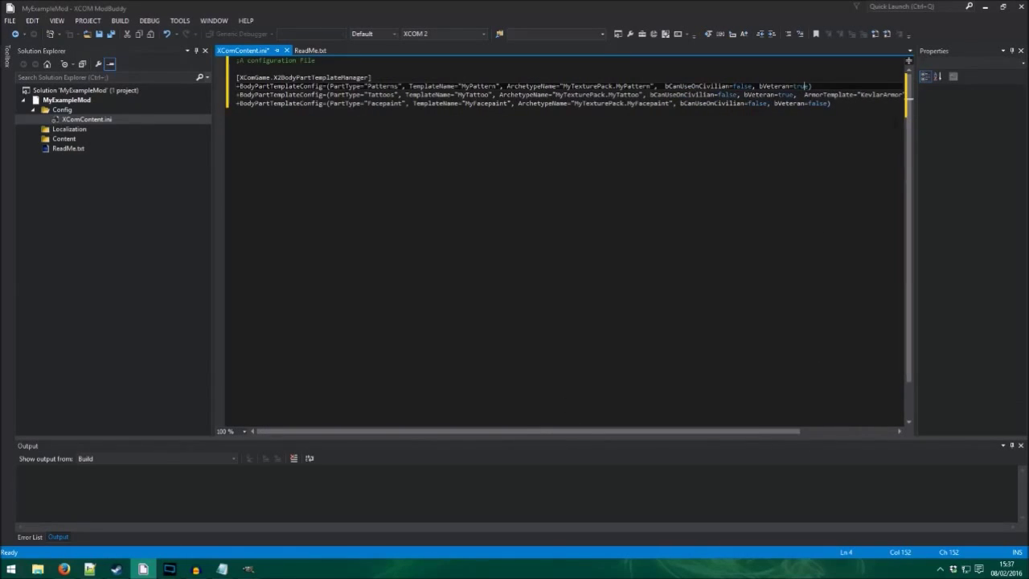
click(892, 115)
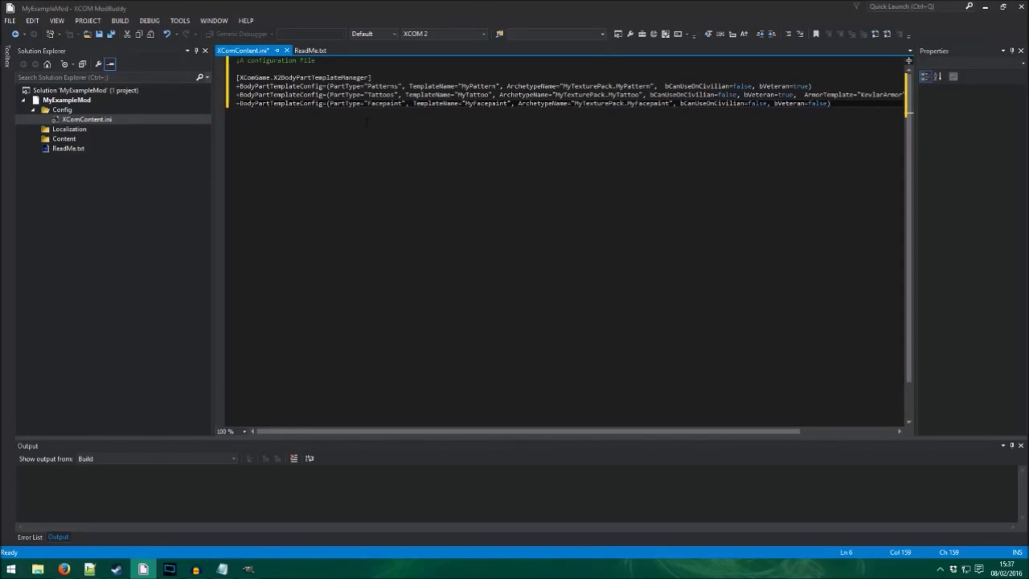
Add a new Text File item named XComGame.int to the Localization folder.
click(79, 131)
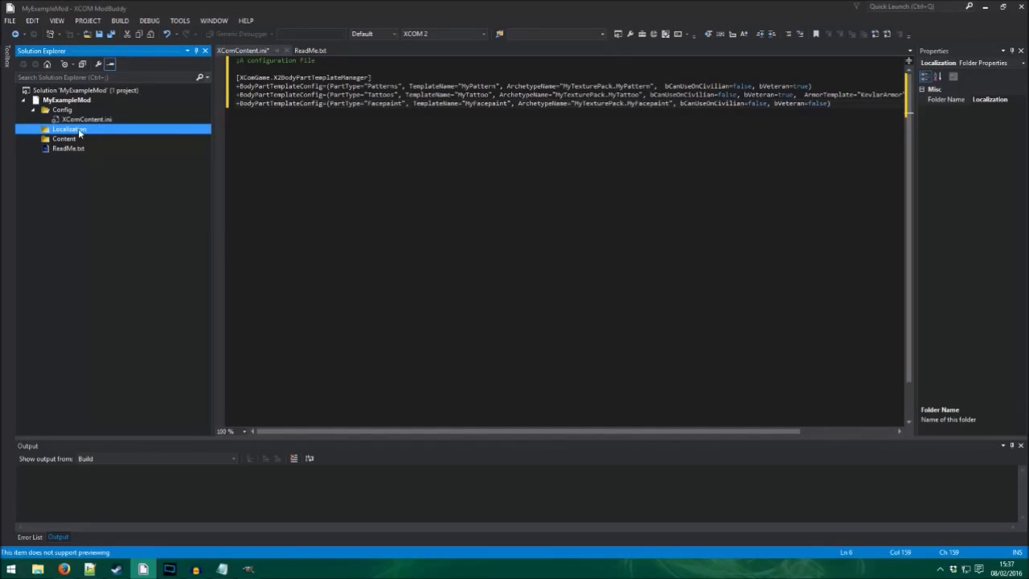
right_click(79, 133)
mouse_move(127, 137)
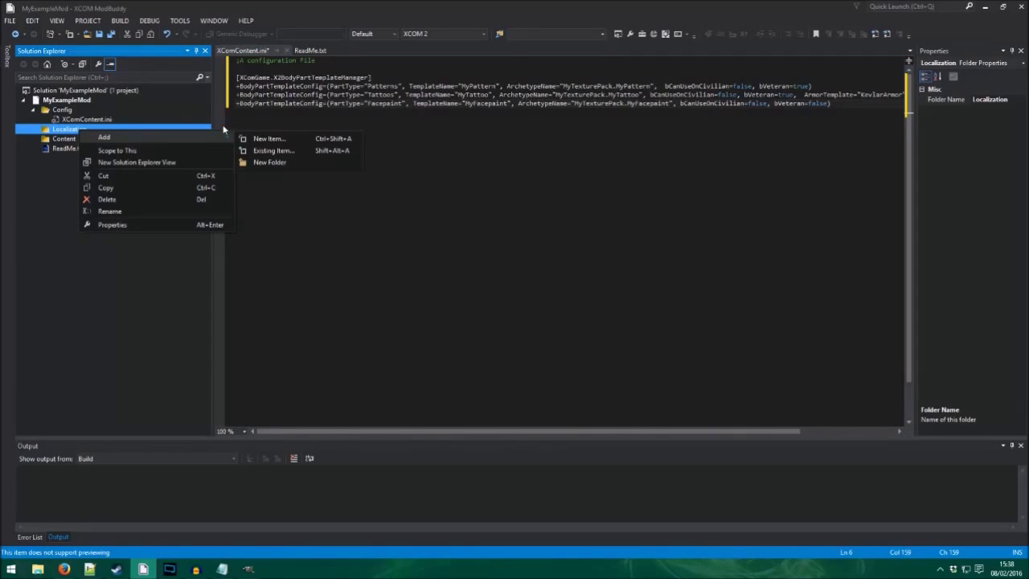
click(269, 139)
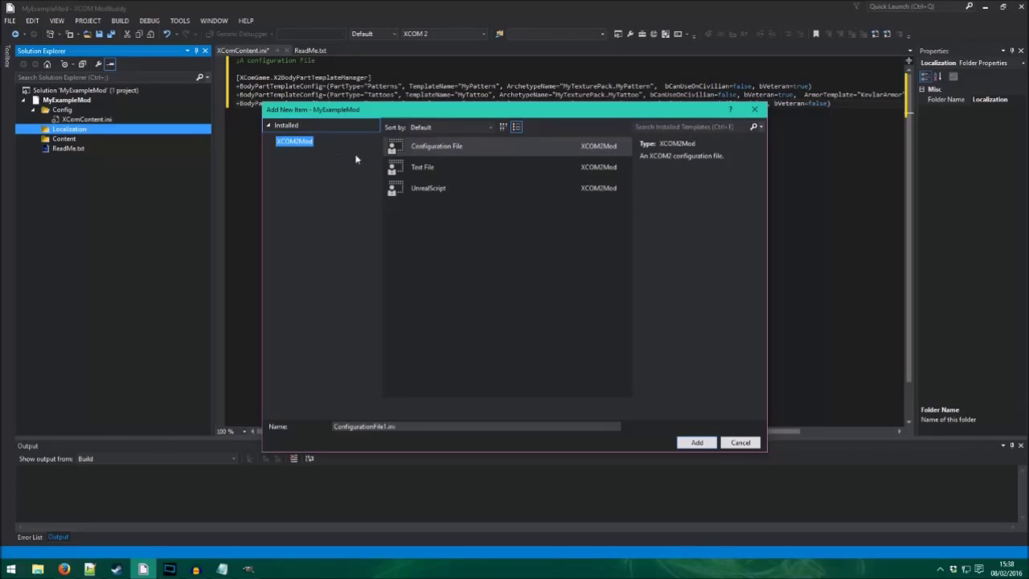
click(422, 166)
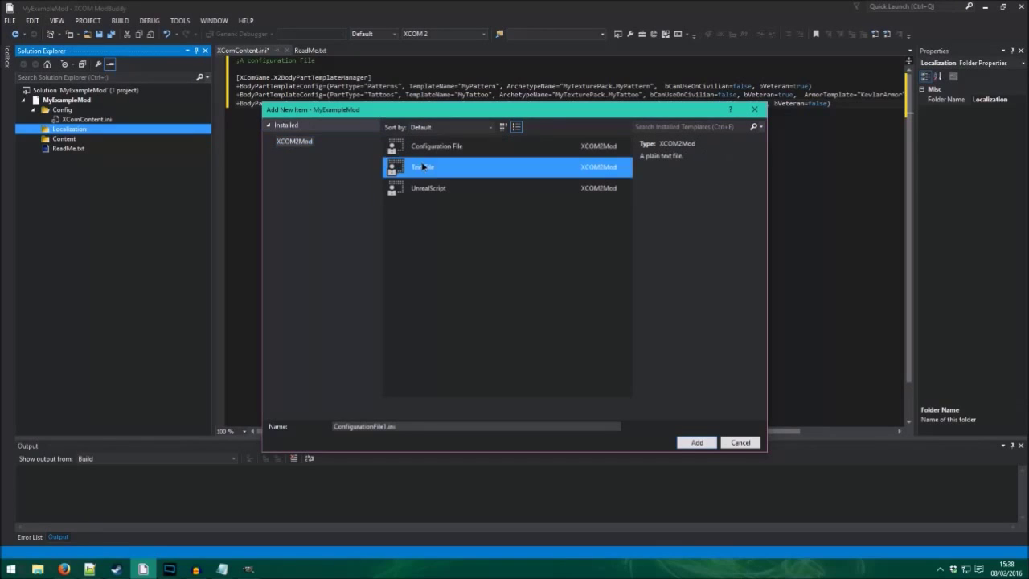
click(384, 425)
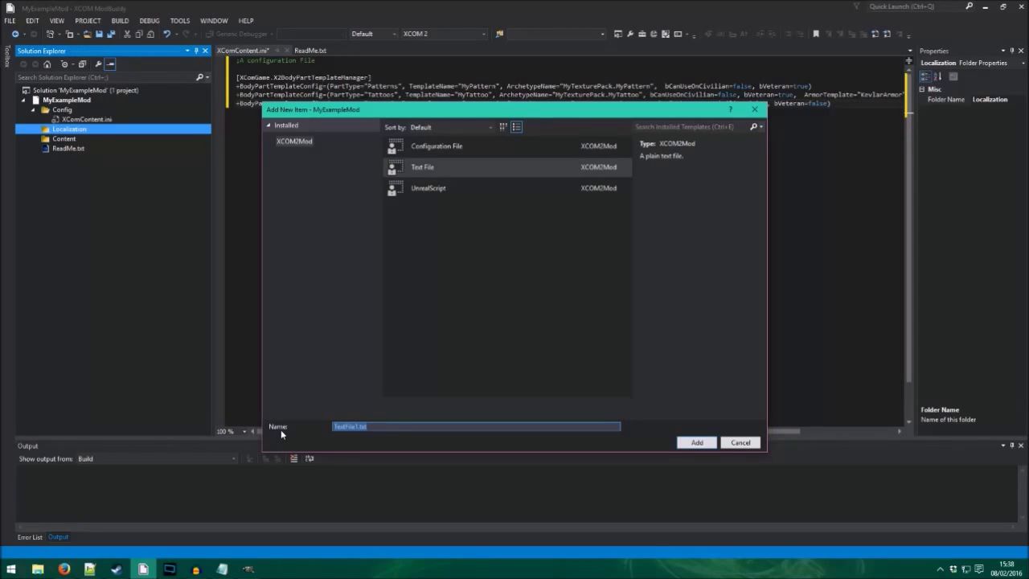
key(BackSpace)
text(XComGame.int)
key(Return)
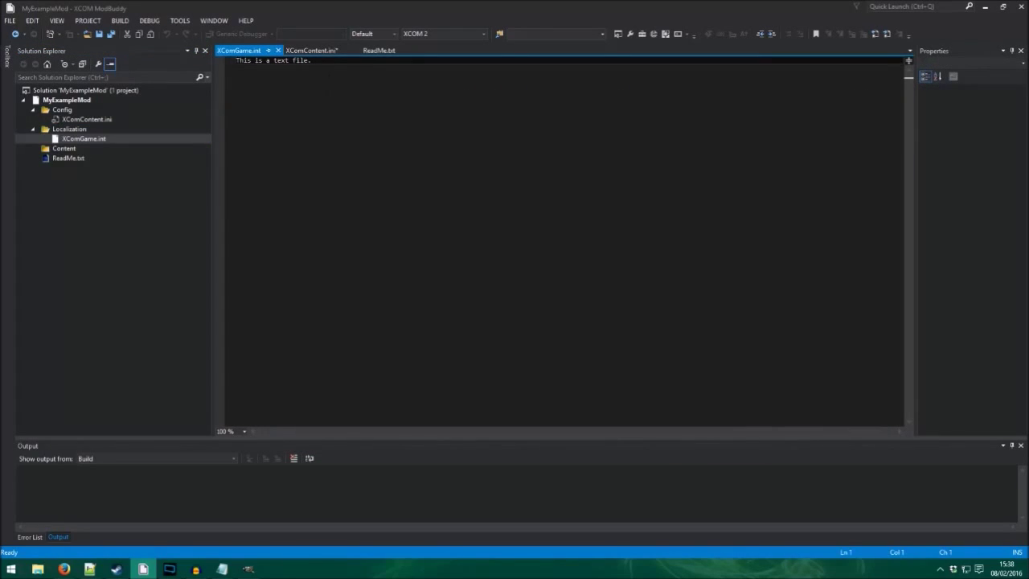
Replace the placeholder text in XComGame.int with the lines [MyBodyPart X2BodyPartTemplate] and DisplayName="DisplayName".
key(ctrl+a)
key(Delete)
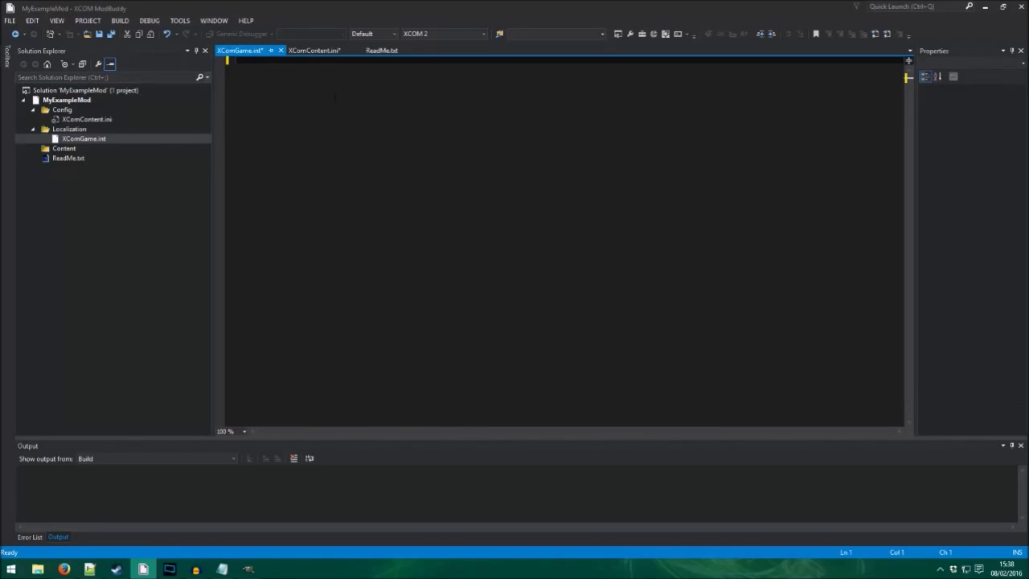
click(305, 51)
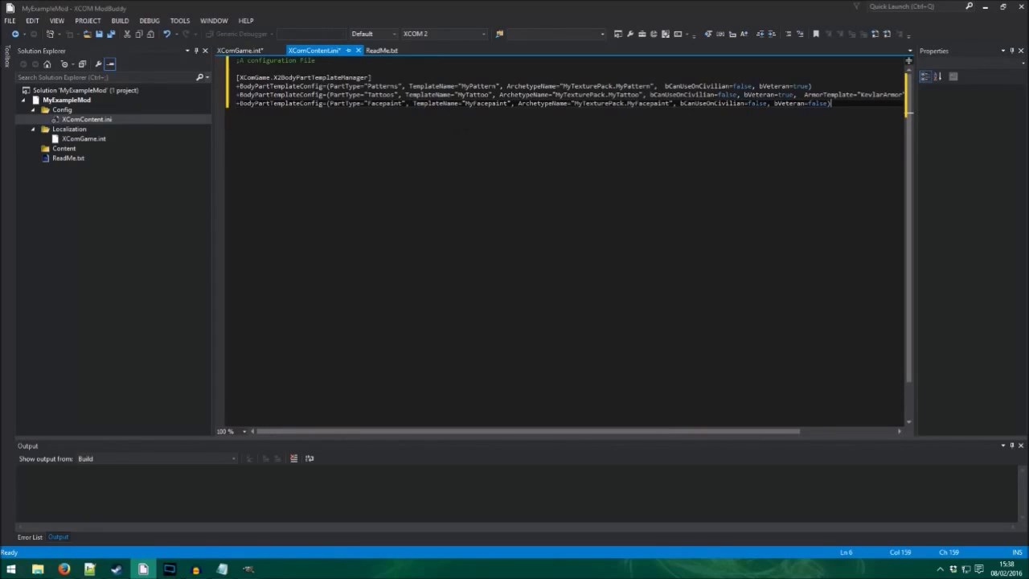
click(239, 50)
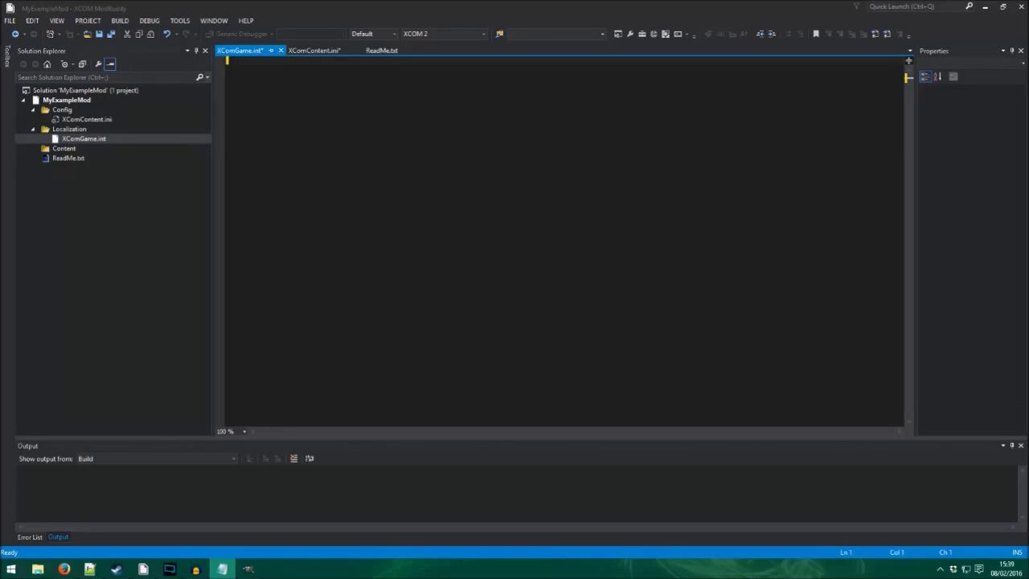
click(451, 209)
text([MyBodyPart X2BodyPartTemplate] DisplayName="DisplayName")
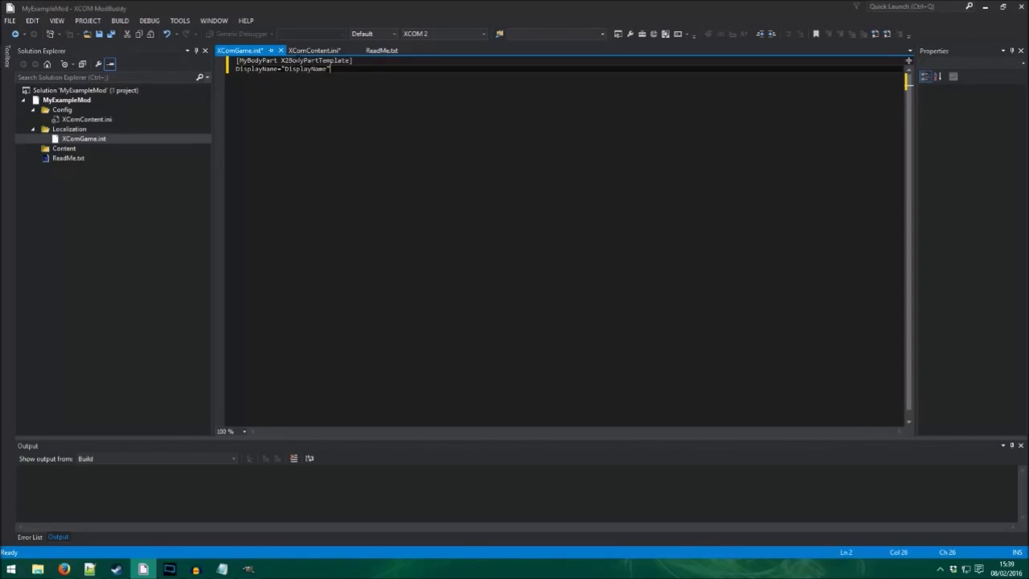
Copy the template name MyPattern from XComContent.ini and substitute it for MyBodyPart in the XComGame.int section header.
click(311, 51)
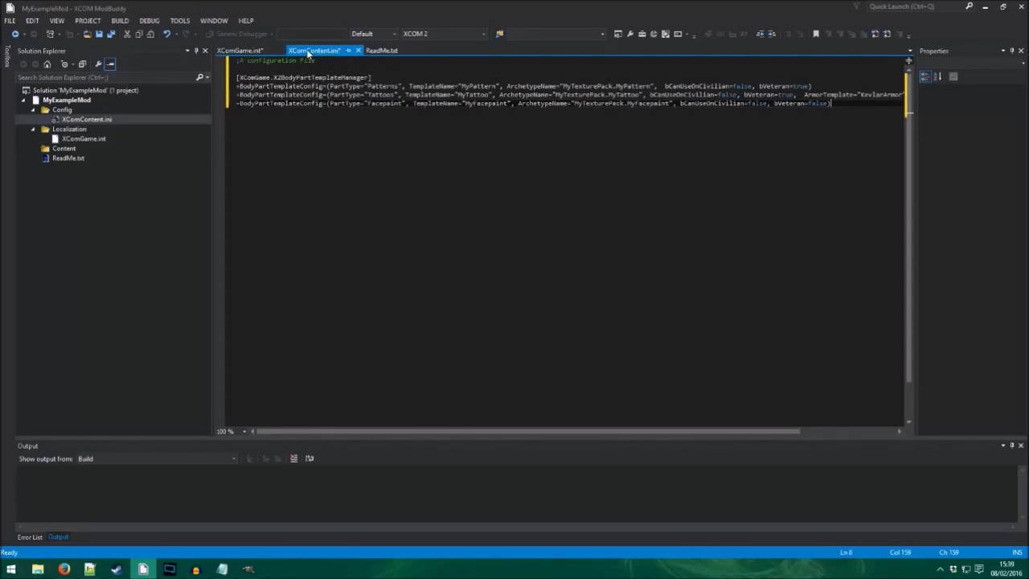
drag(462, 86, 497, 87)
key(ctrl+c)
click(240, 51)
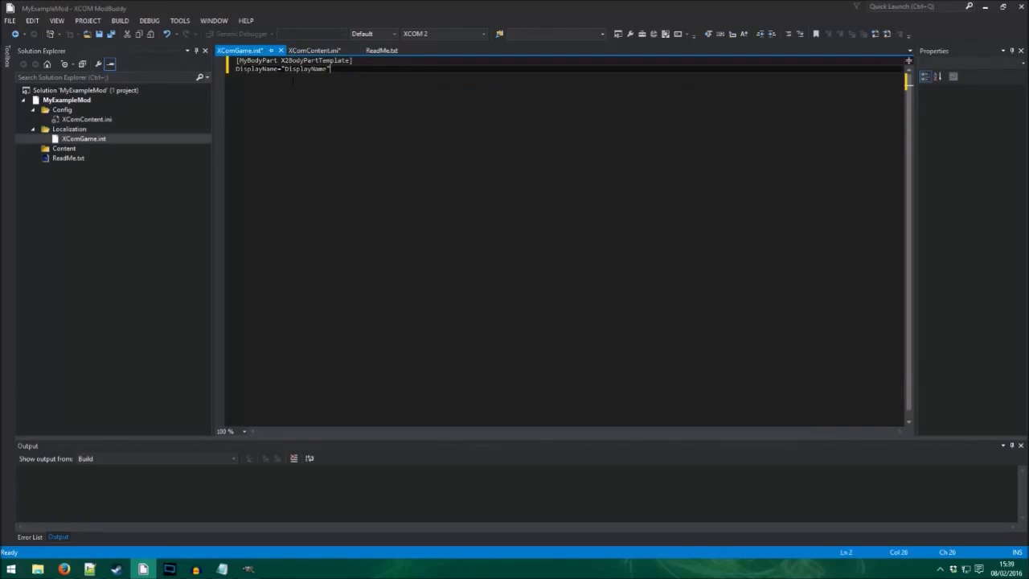
double_click(258, 60)
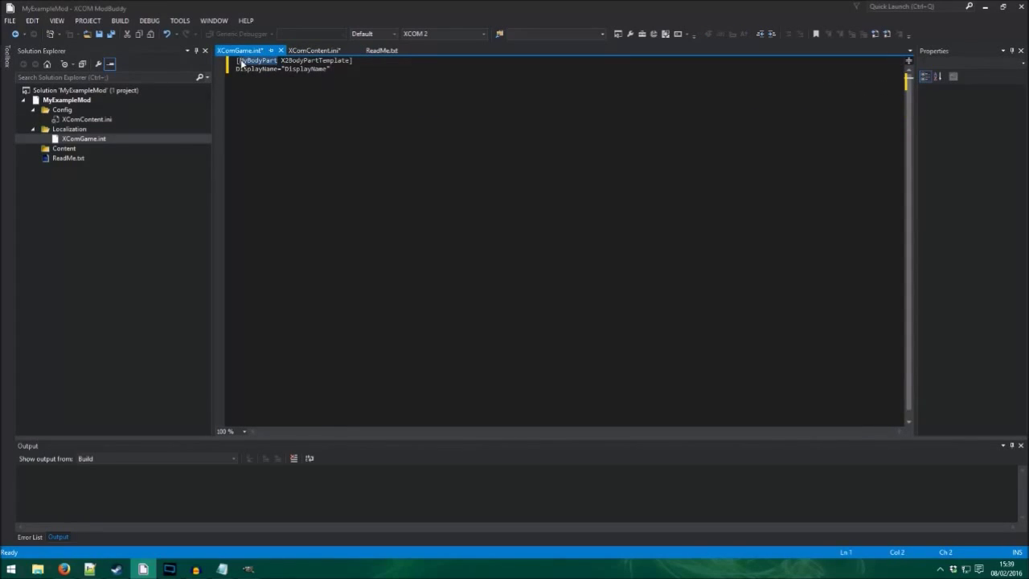
key(ctrl+v)
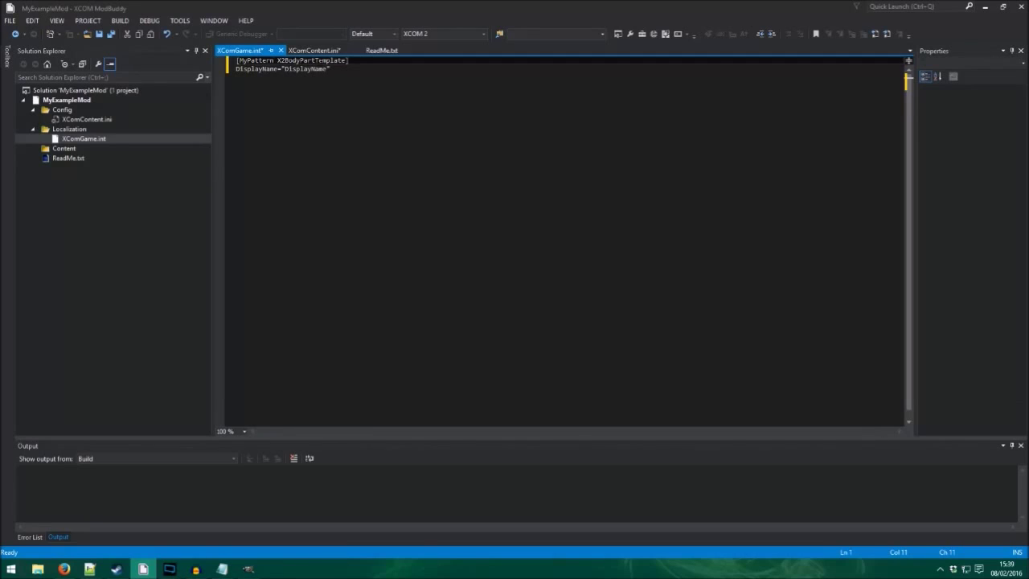
Check the pattern's template name in XComContent.ini, and set the DisplayName value in XComGame.int to "Pattern".
click(321, 52)
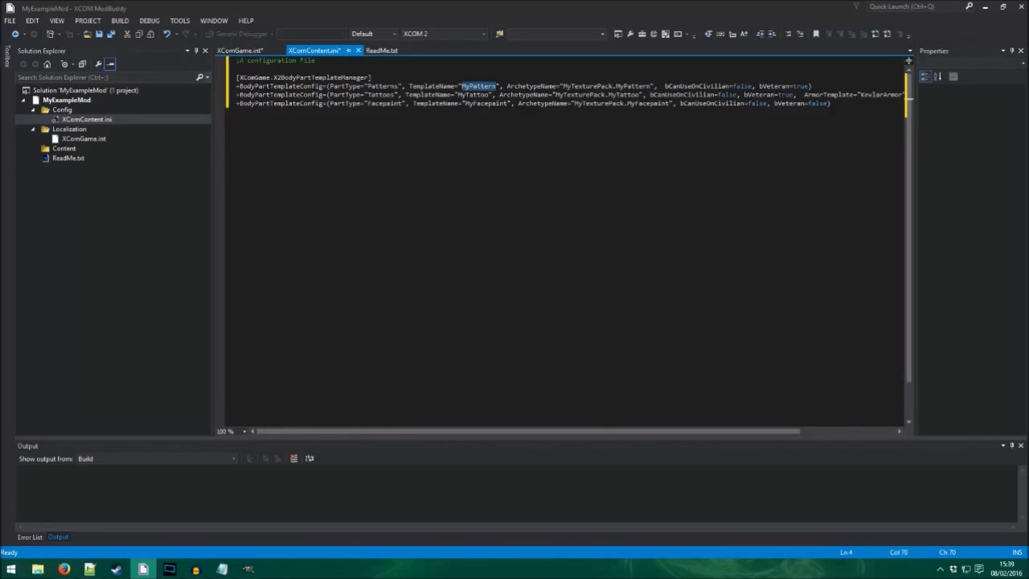
key(ctrl+Tab)
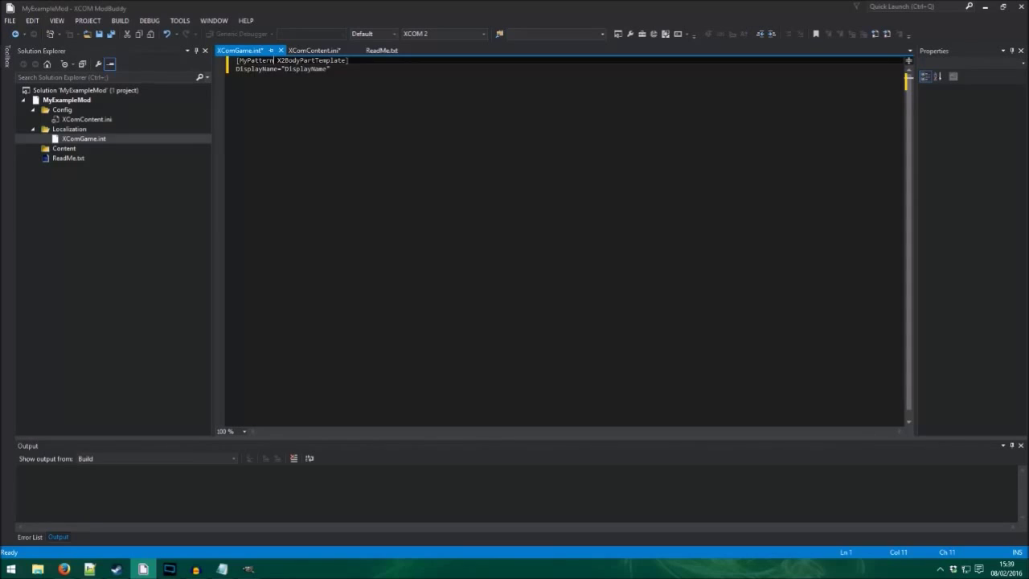
drag(284, 69, 328, 69)
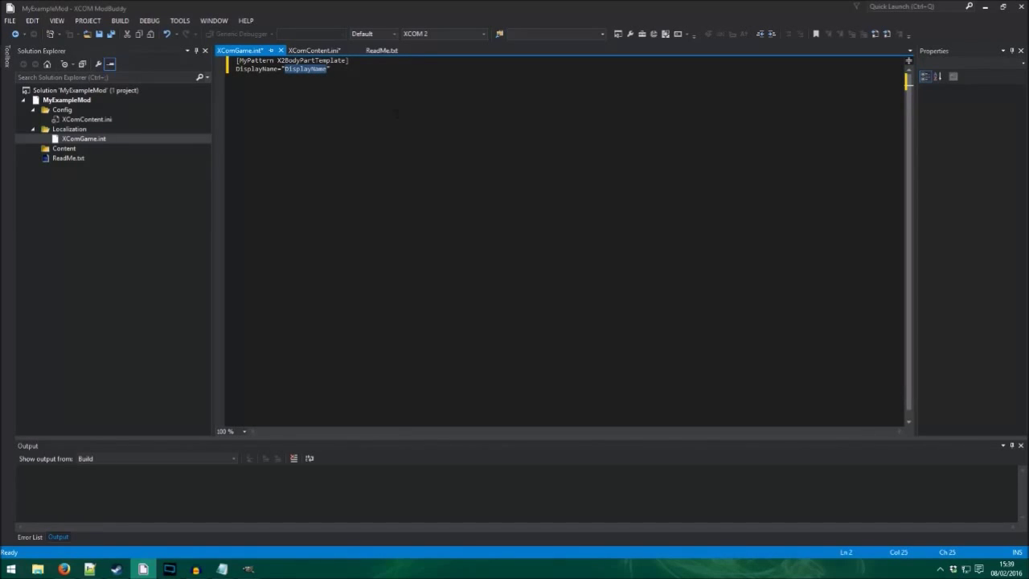
text(Pattern)
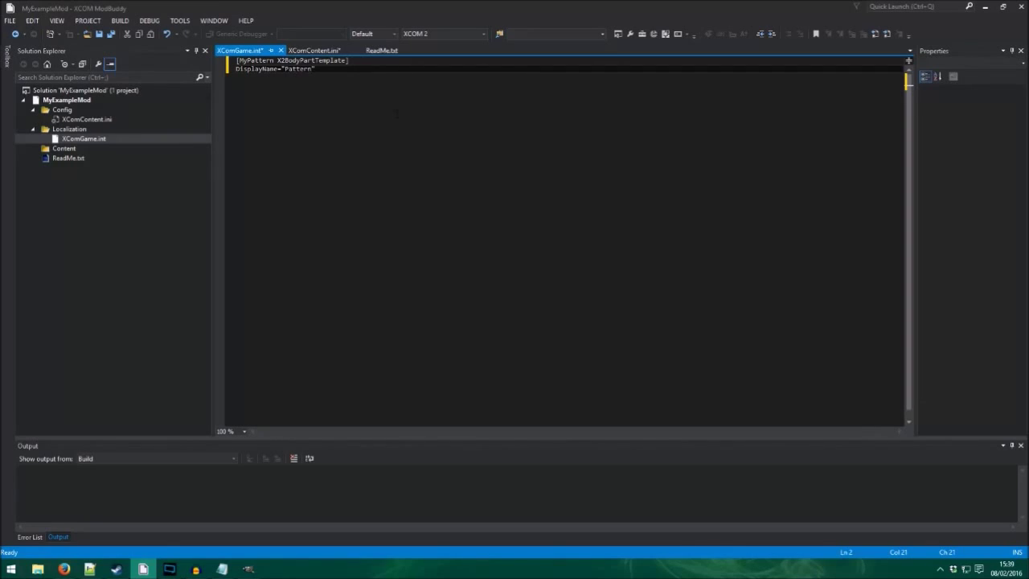
Duplicate the MyPattern header and DisplayName lines in XComGame.int twice, making three identical sections.
key(ctrl+a)
key(ctrl+c)
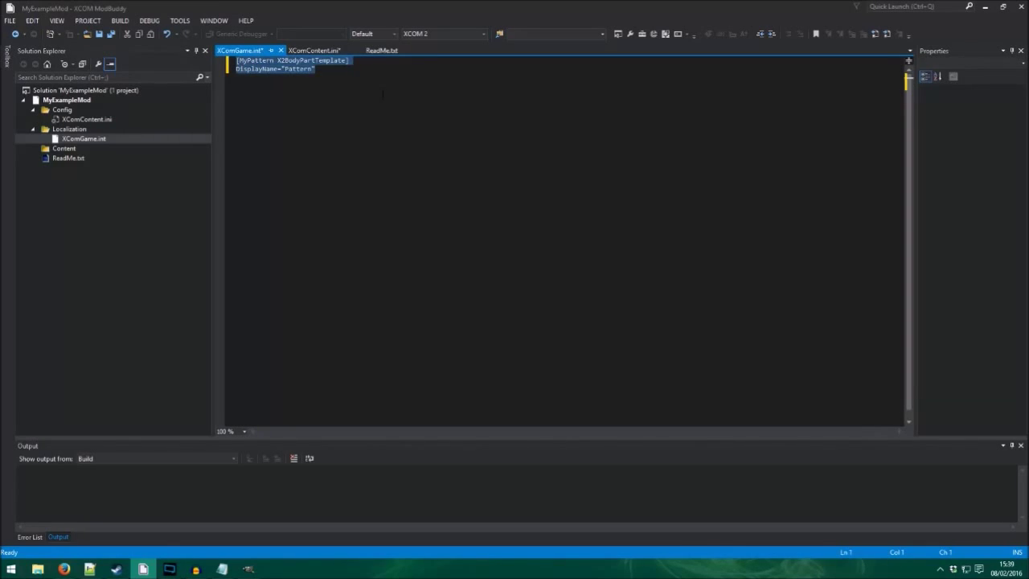
key(Right)
key(Return)
key(ctrl+v)
key(Return)
key(ctrl+v)
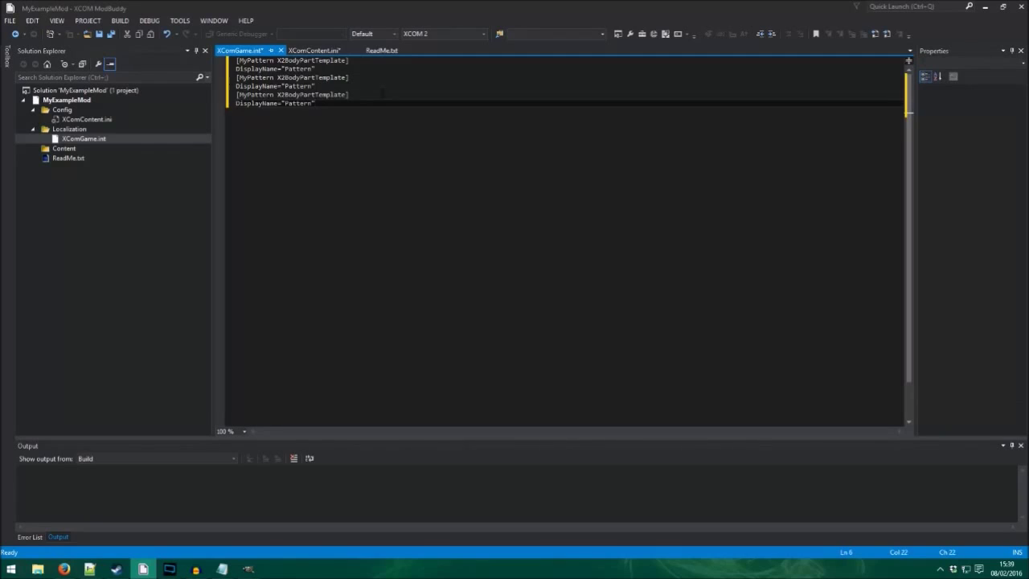
Rename the second section header in XComGame.int to MyTattoo, copied from XComContent.ini, and the third to MyFacepaint.
click(313, 50)
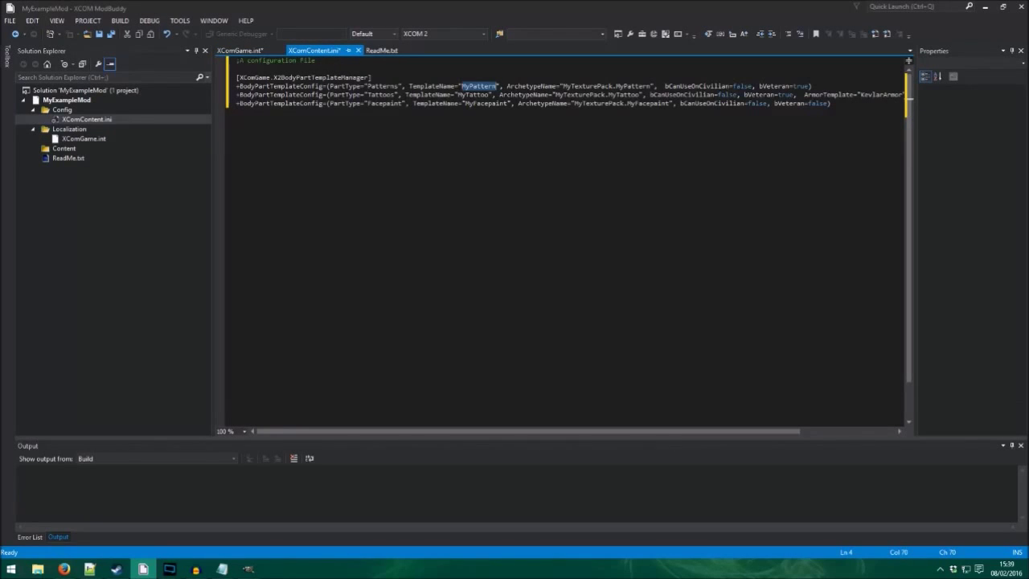
drag(458, 95, 490, 95)
key(ctrl+c)
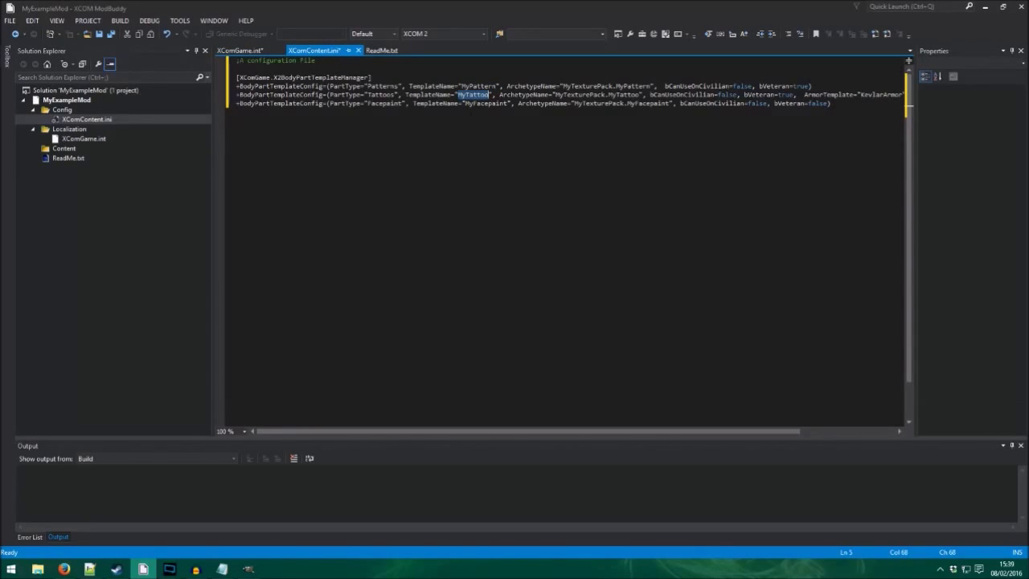
click(240, 50)
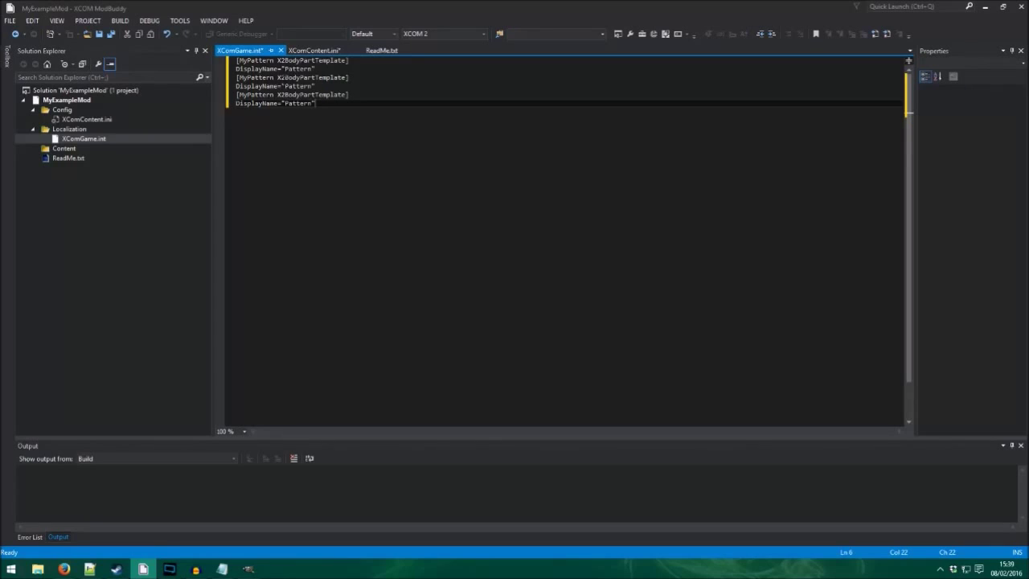
drag(273, 77, 247, 95)
key(ctrl+v)
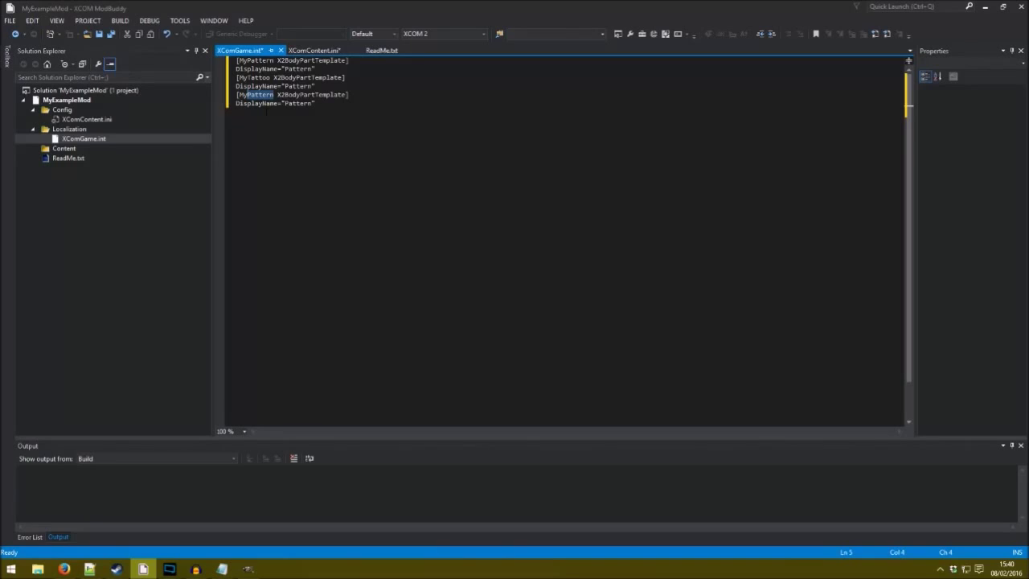
text(Facepai)
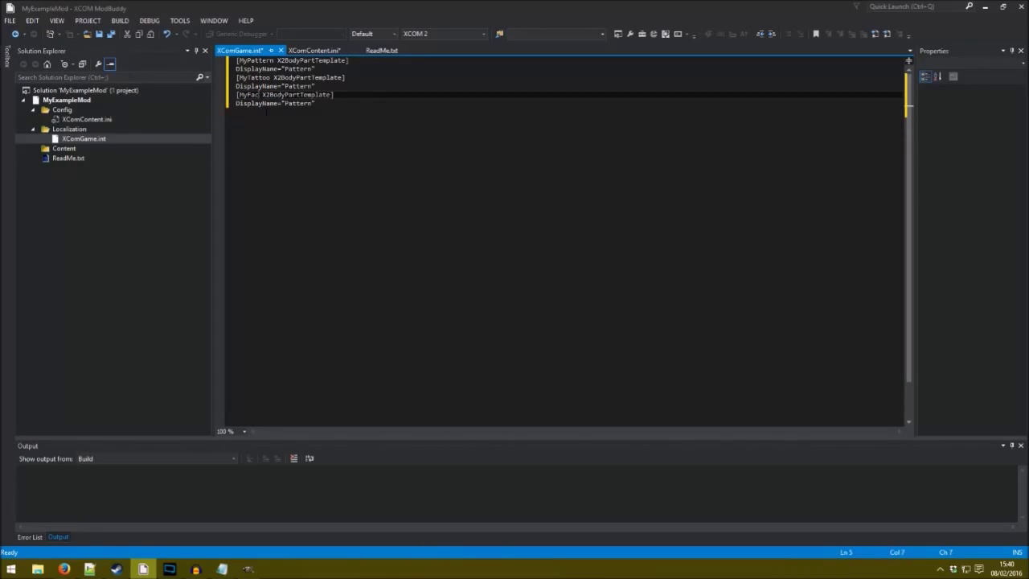
text(nt)
Set the DisplayName values to "Tattoo!" for MyTattoo, "Facepaint!" for MyFacepaint and "Pattern!" for MyPattern.
drag(311, 86, 283, 86)
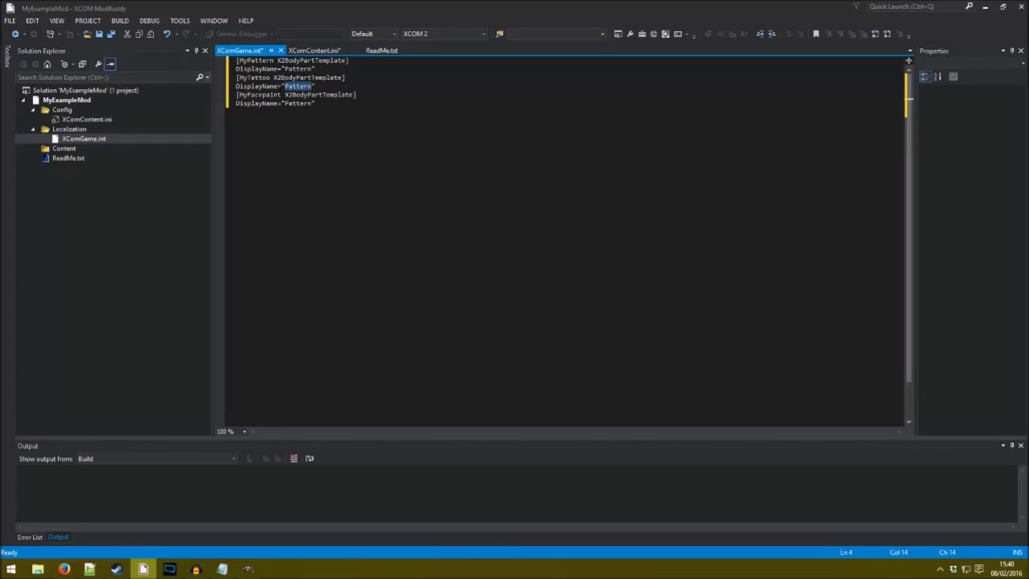
text(Tattoo")
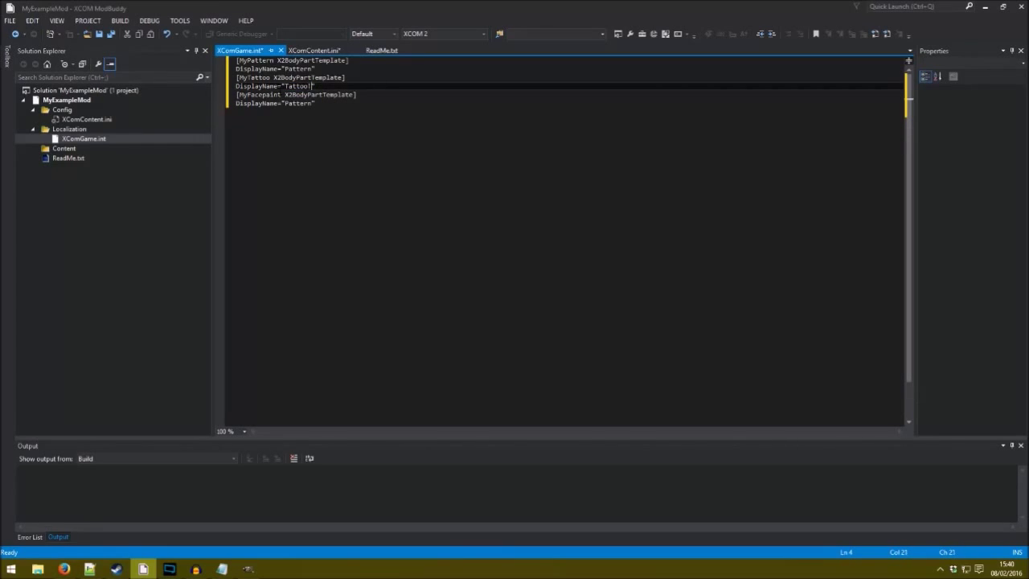
drag(312, 103, 284, 104)
text(Facepaint!)
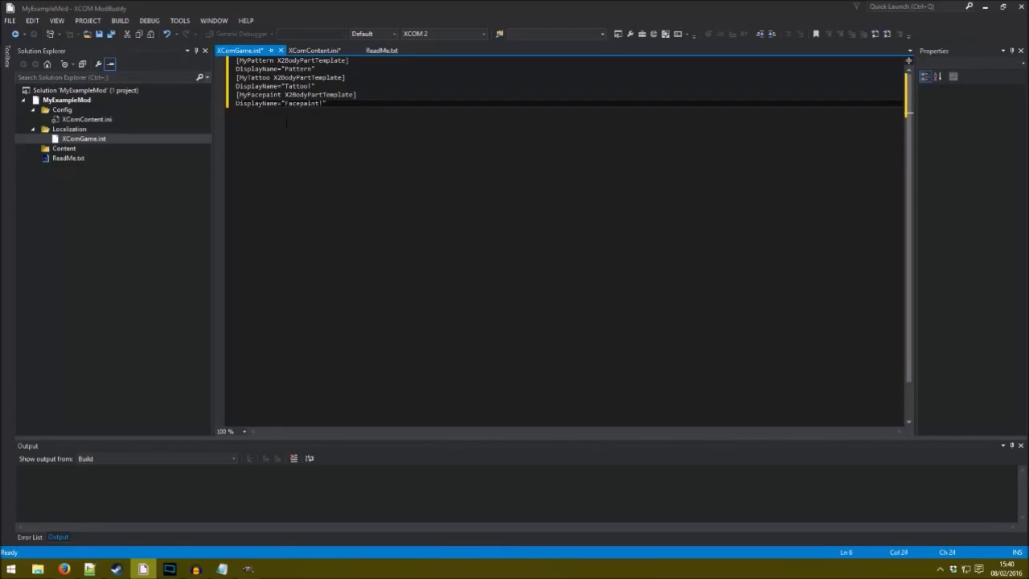
click(312, 68)
text(!)
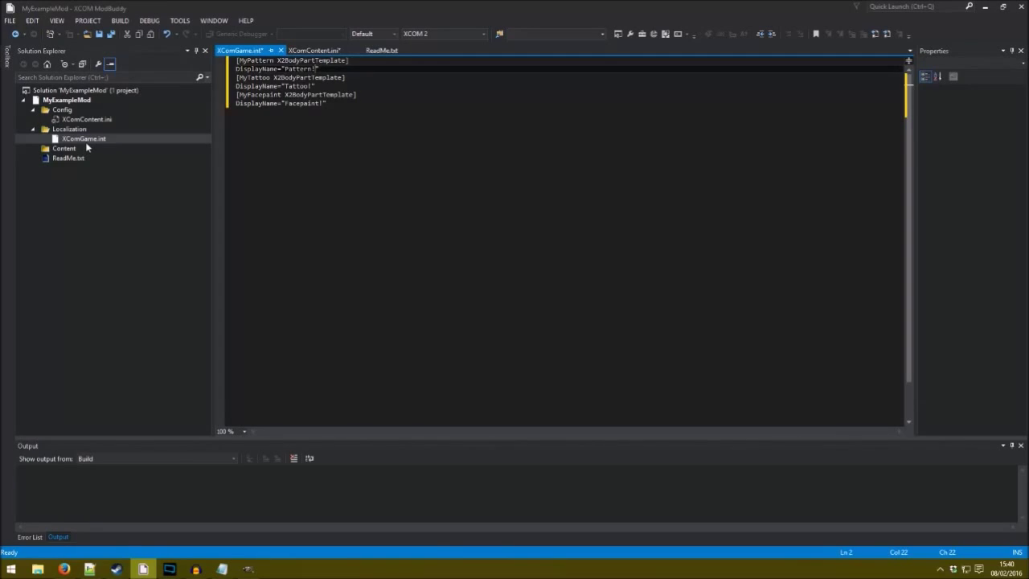
right_click(65, 100)
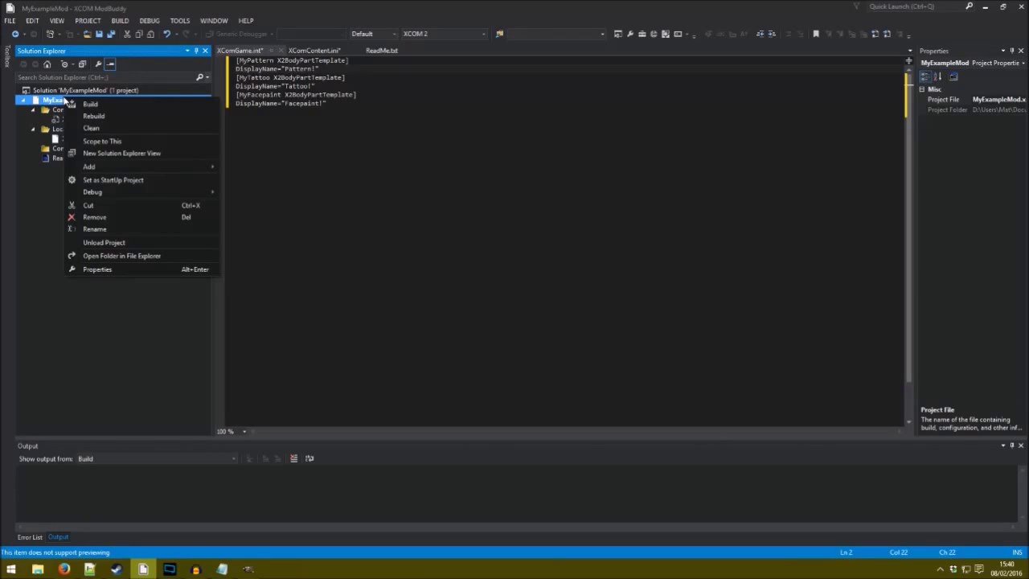
mouse_move(135, 171)
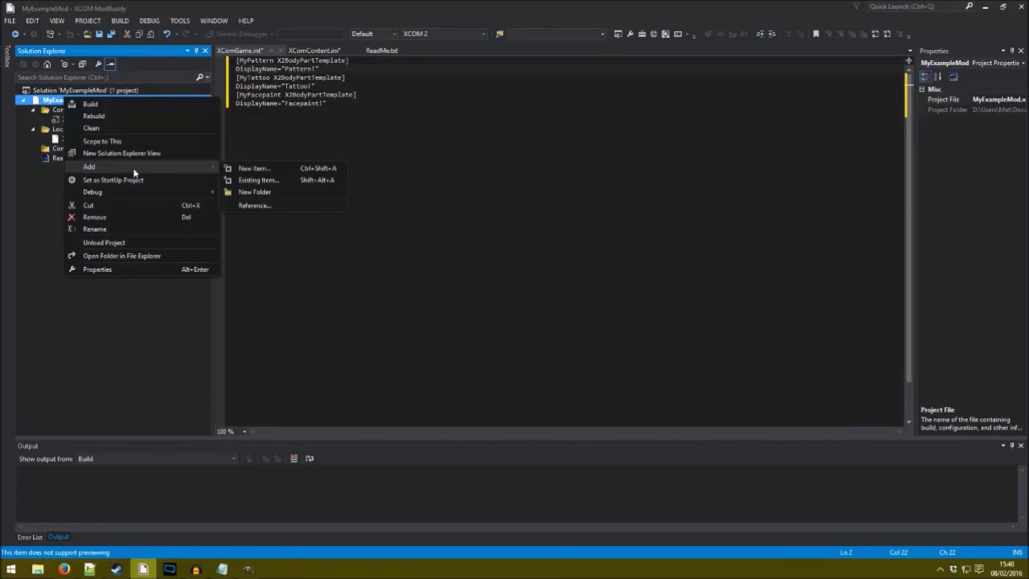
click(96, 339)
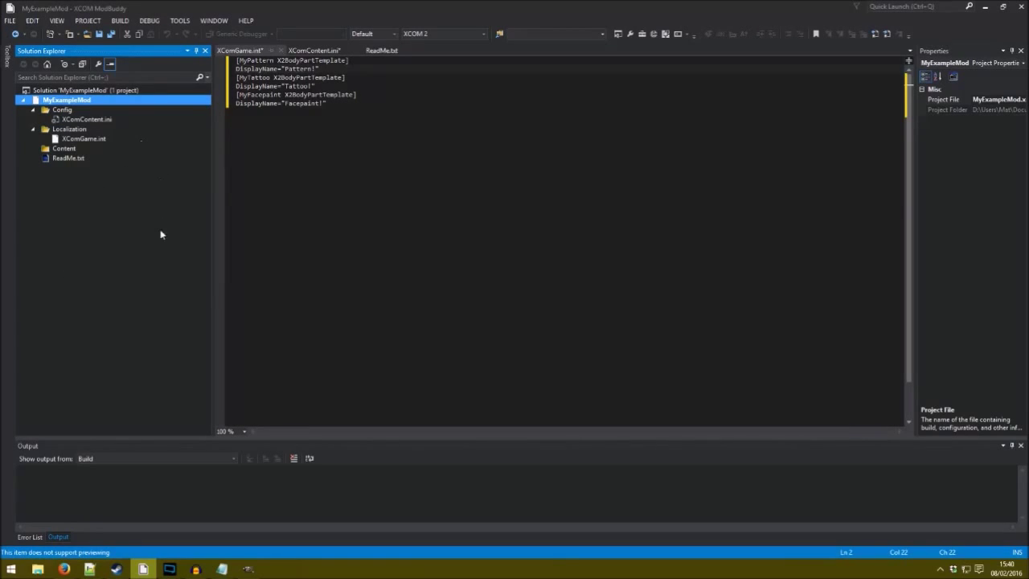
Switch to GIMP and create a new 640 × 400 px image.
click(248, 568)
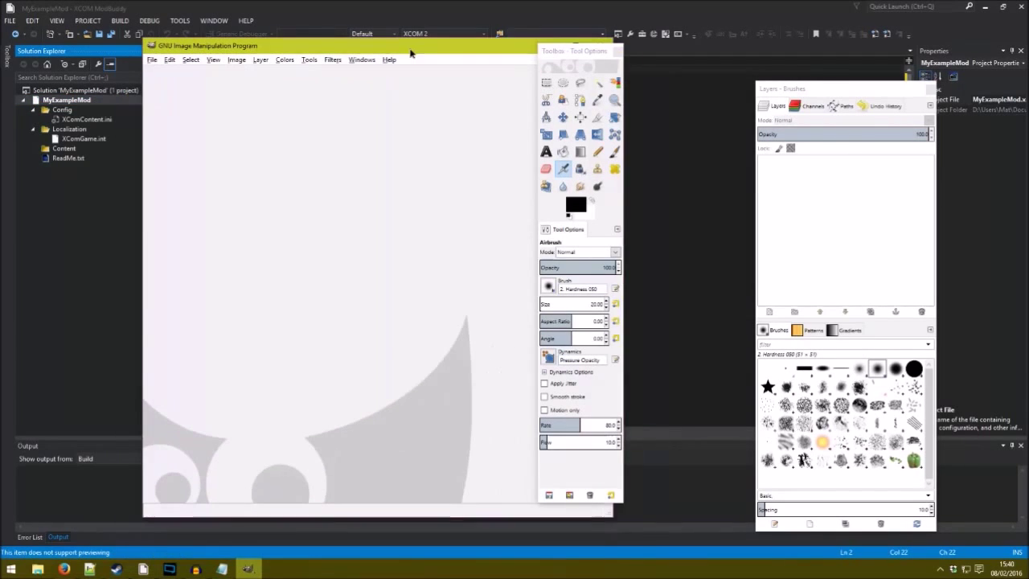
click(152, 60)
click(168, 73)
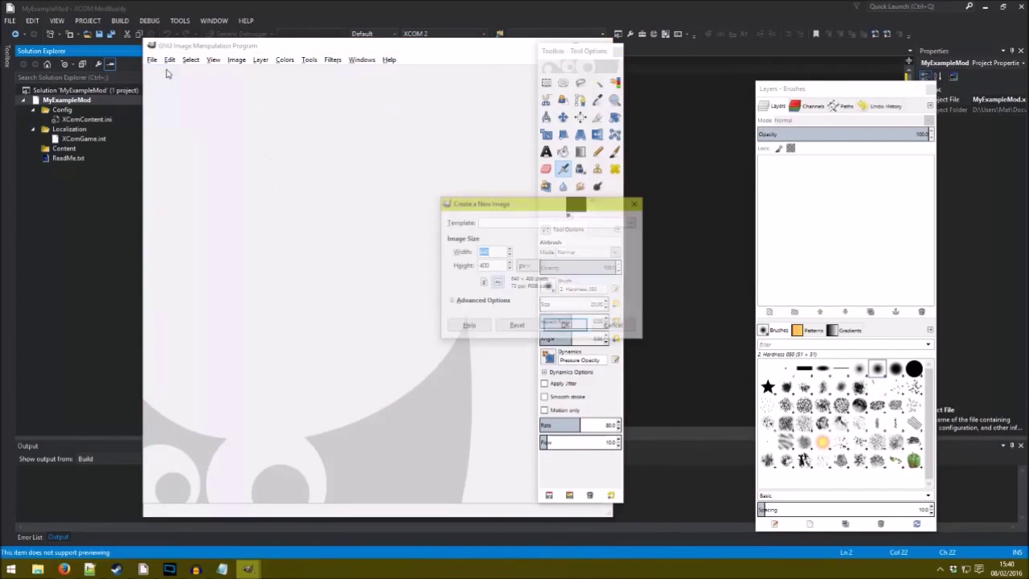
click(563, 325)
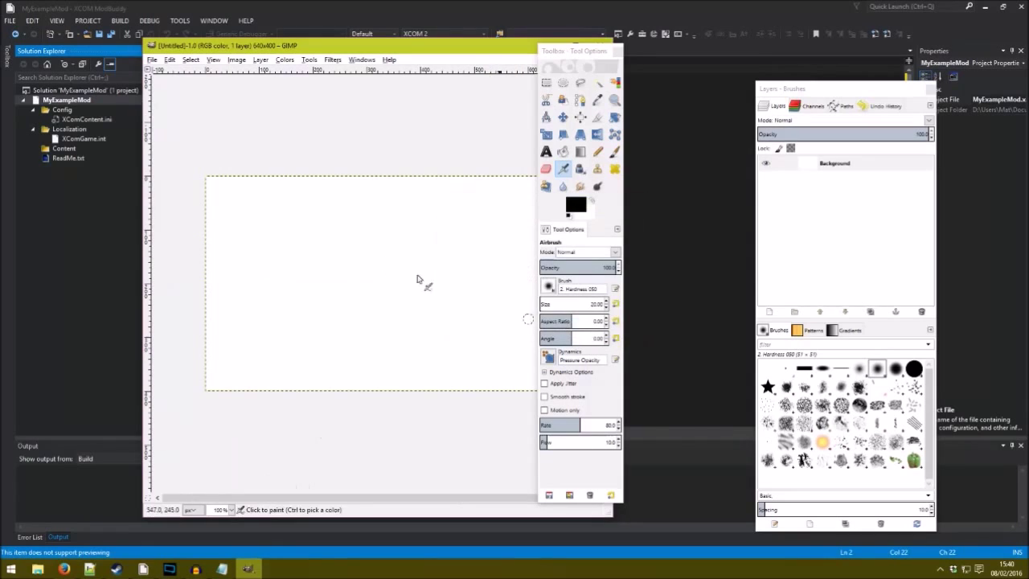
Move the toolbox clear of the canvas and fill the background with black using Bucket Fill.
drag(580, 49, 733, 62)
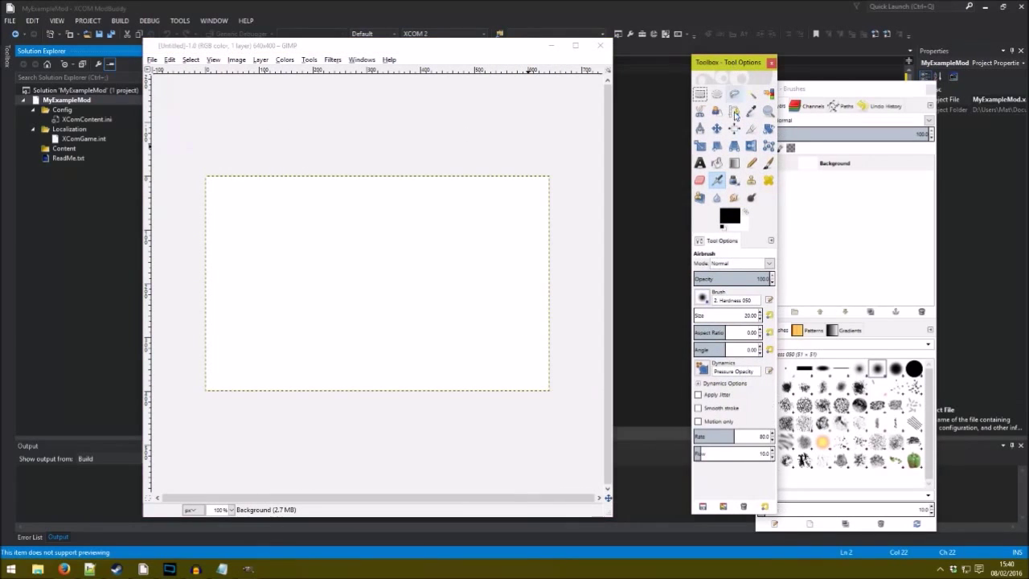
click(716, 162)
click(368, 306)
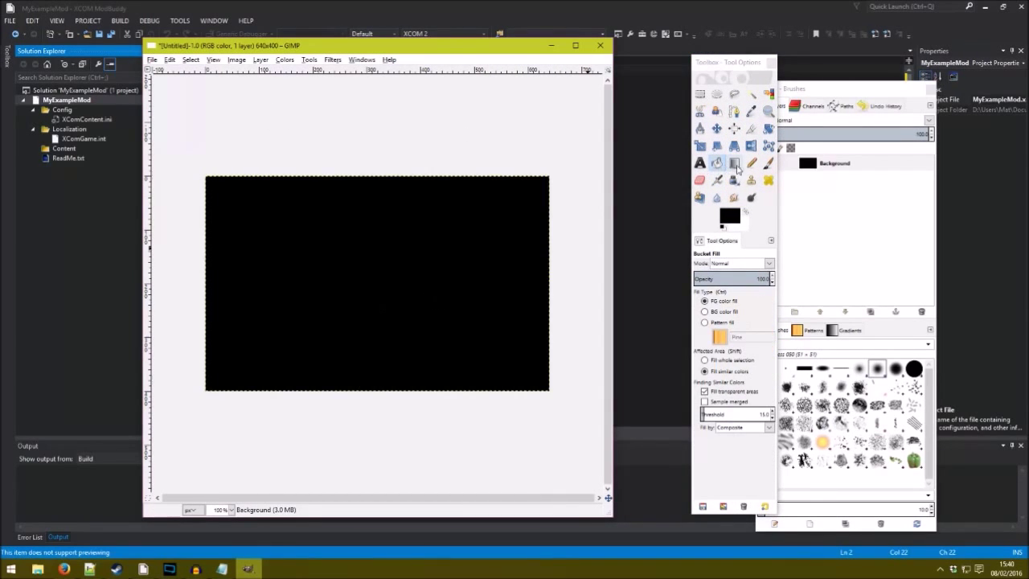
Set the foreground color to red and add the text "Mod Preview!" in the upper-left area of the black image.
click(732, 216)
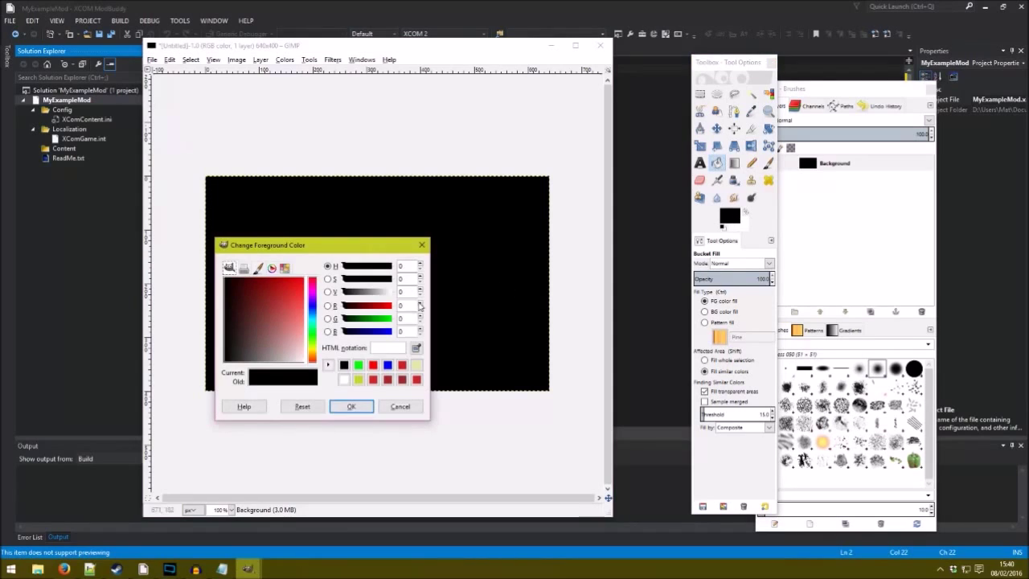
click(373, 380)
click(352, 406)
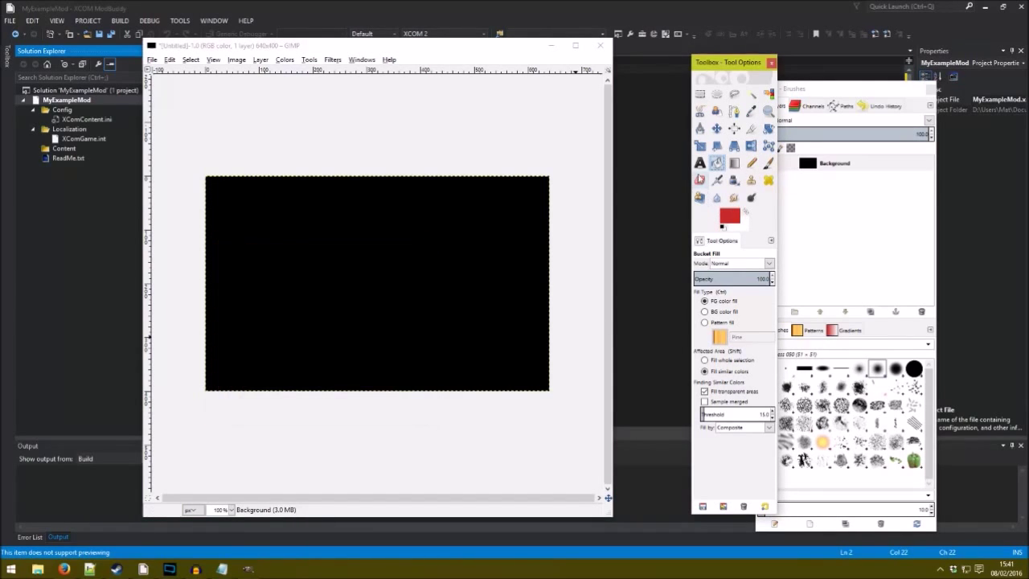
click(700, 162)
drag(247, 215, 343, 288)
text(Mo)
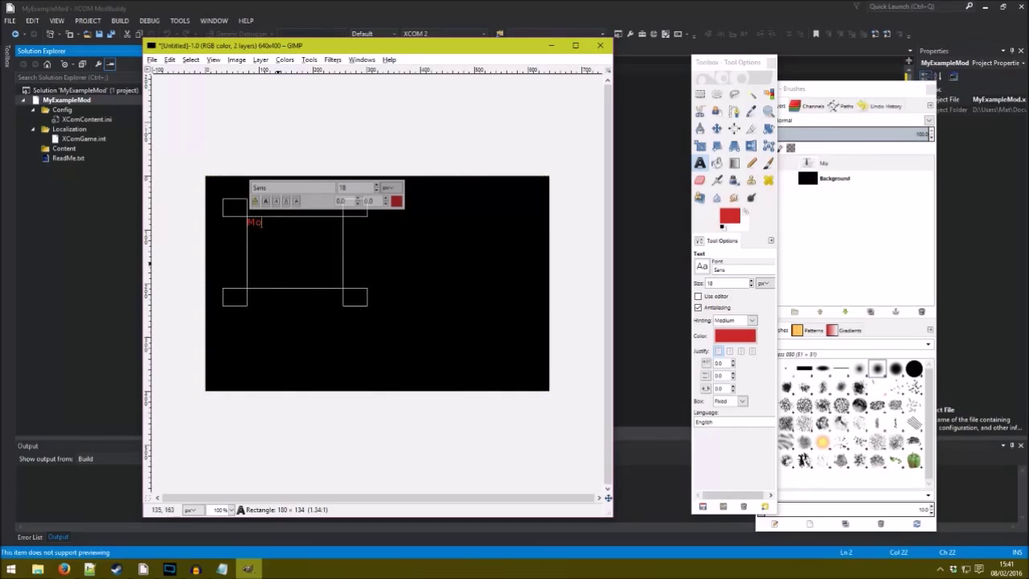
text(d Preview!)
click(283, 106)
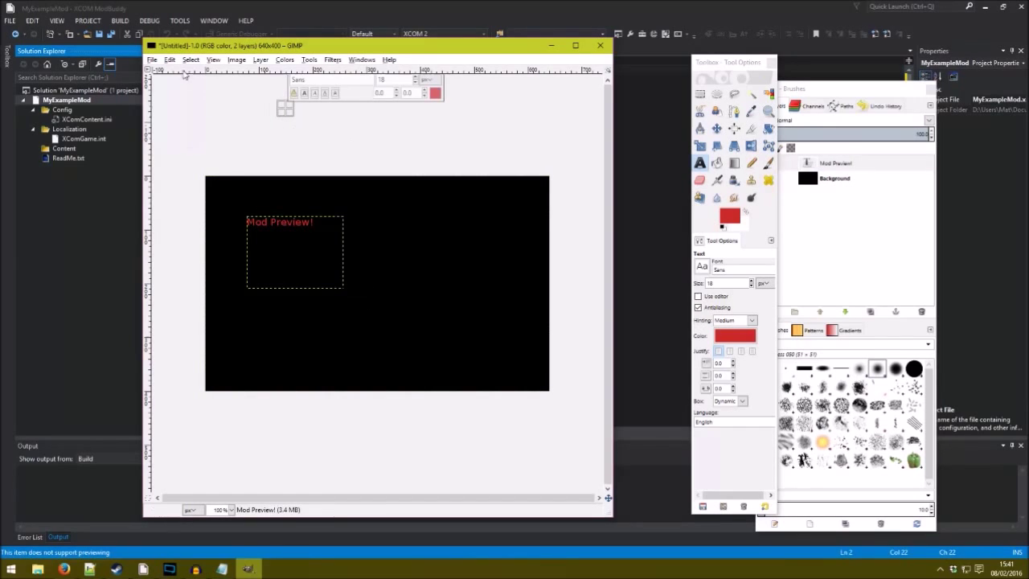
Export the image to the Desktop as Preview.jpg with the default JPEG options.
click(151, 60)
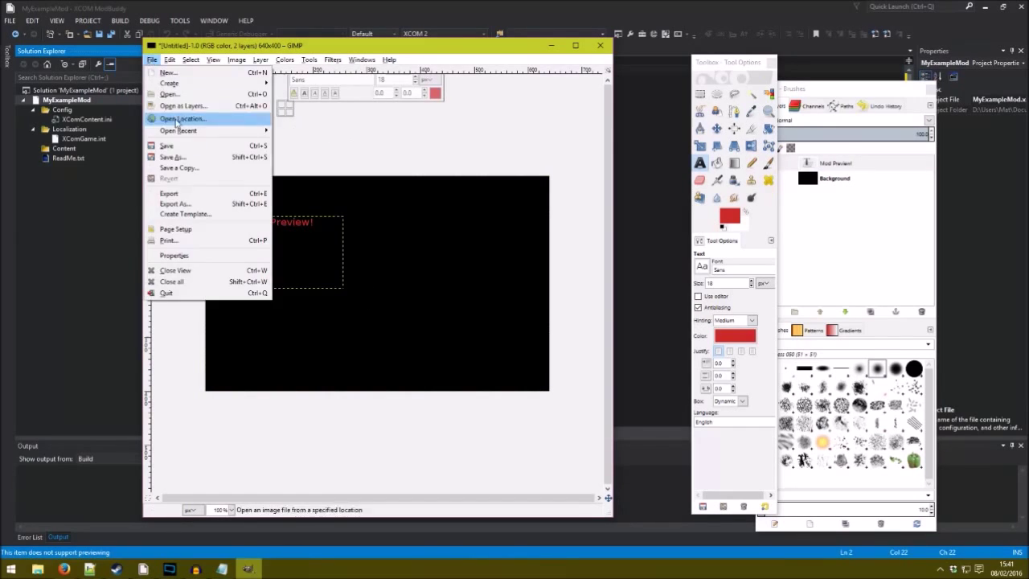
click(178, 203)
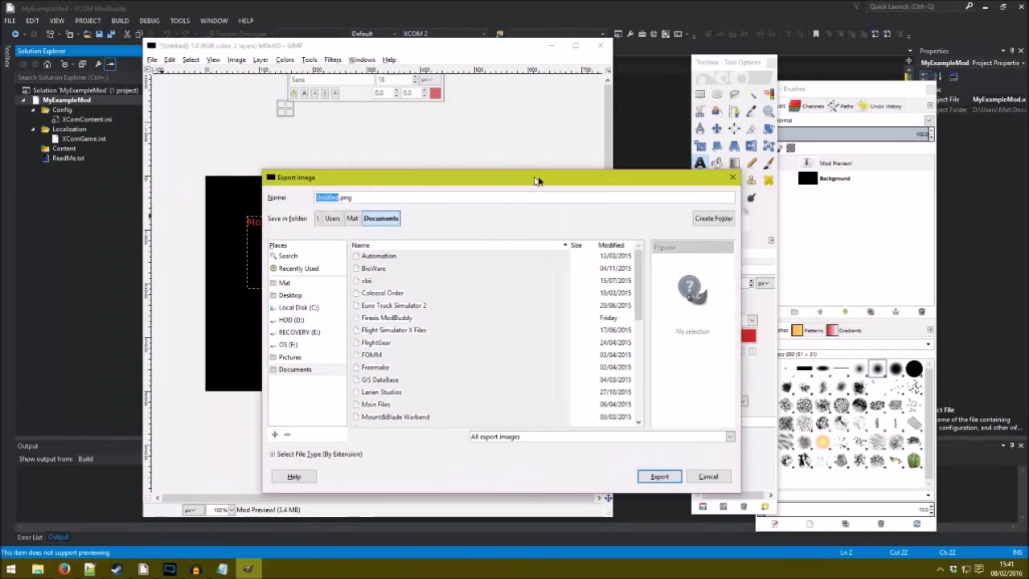
click(446, 190)
double_click(445, 190)
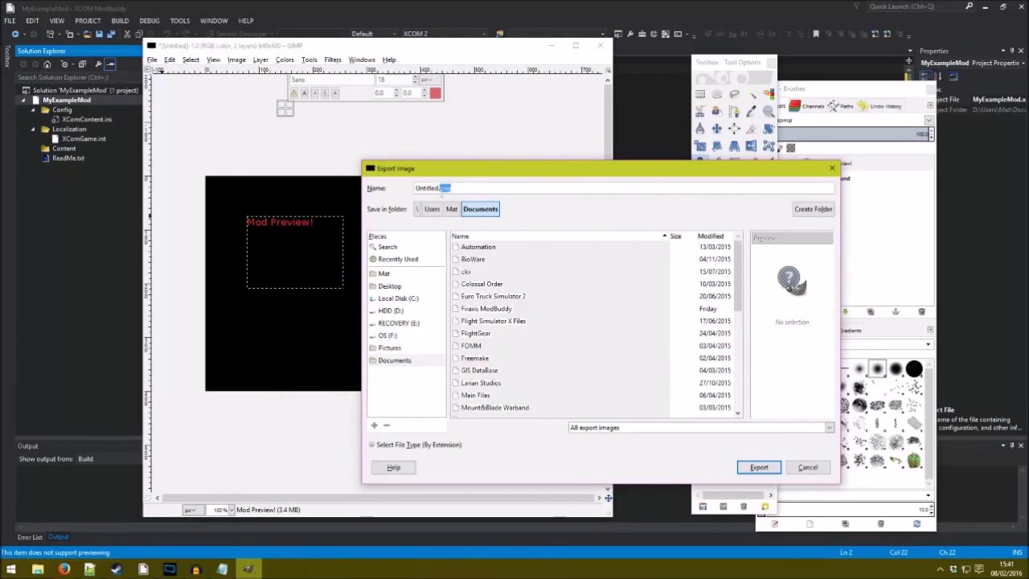
click(390, 286)
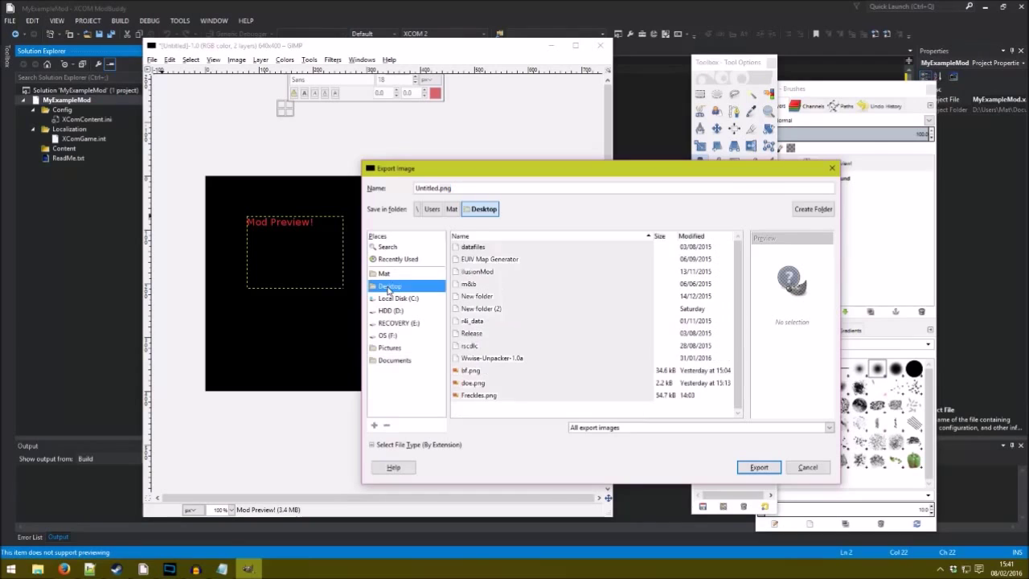
click(477, 189)
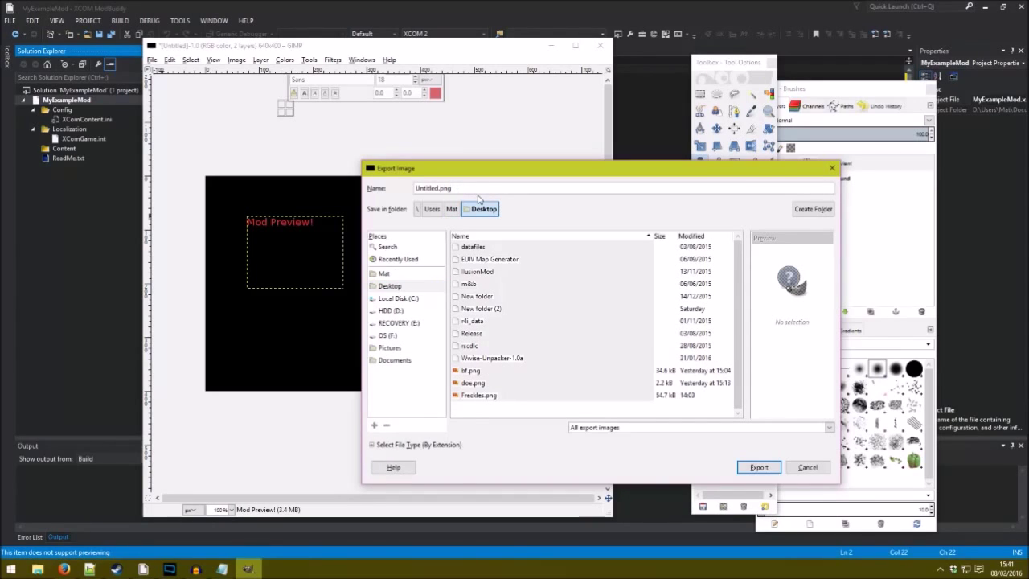
key(BackSpace)
key(BackSpace)
key(BackSpace)
key(BackSpace)
key(BackSpace)
key(BackSpace)
key(BackSpace)
key(BackSpace)
key(BackSpace)
key(BackSpace)
key(BackSpace)
key(BackSpace)
text(Preview.jpg)
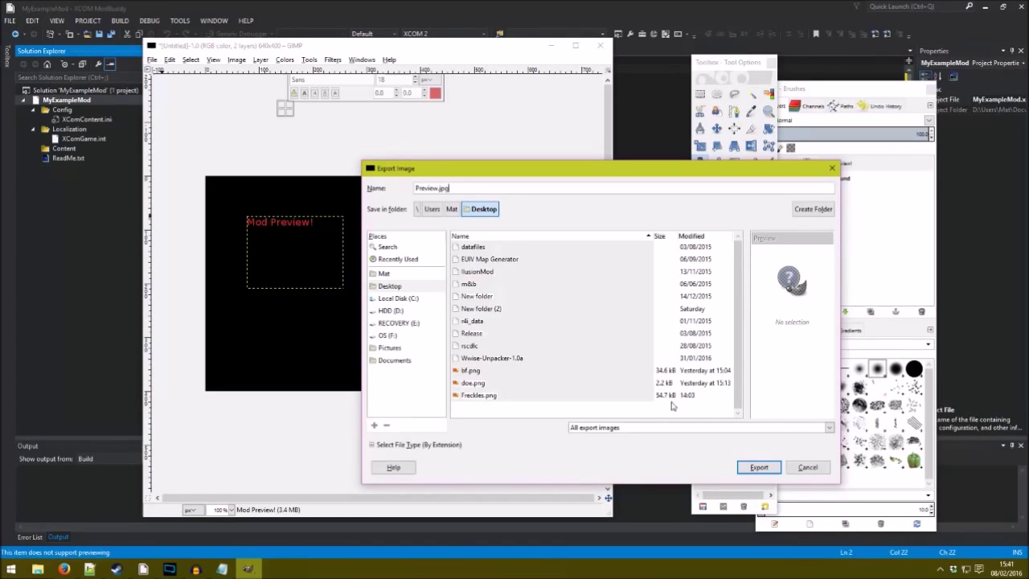
click(756, 468)
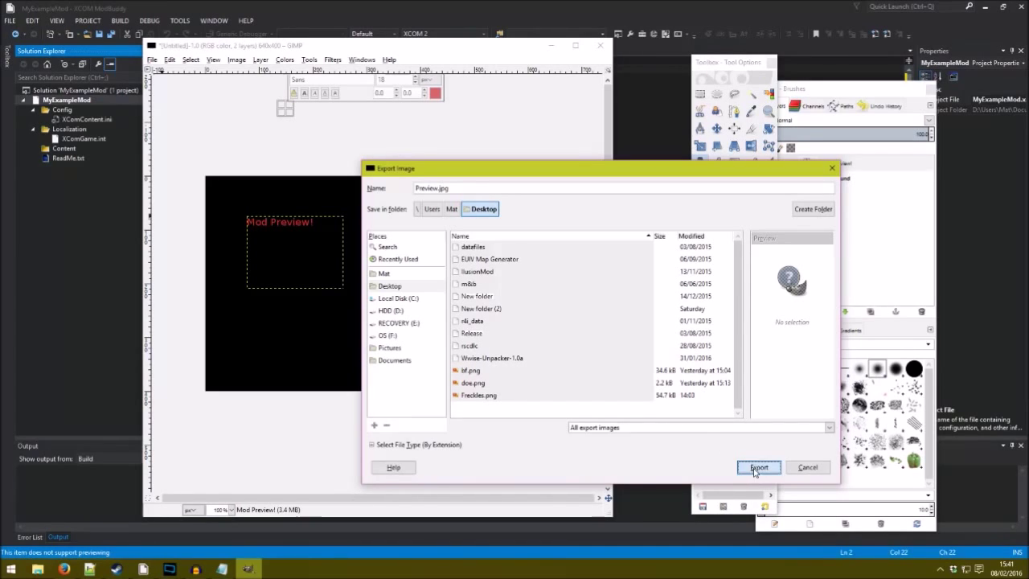
click(513, 354)
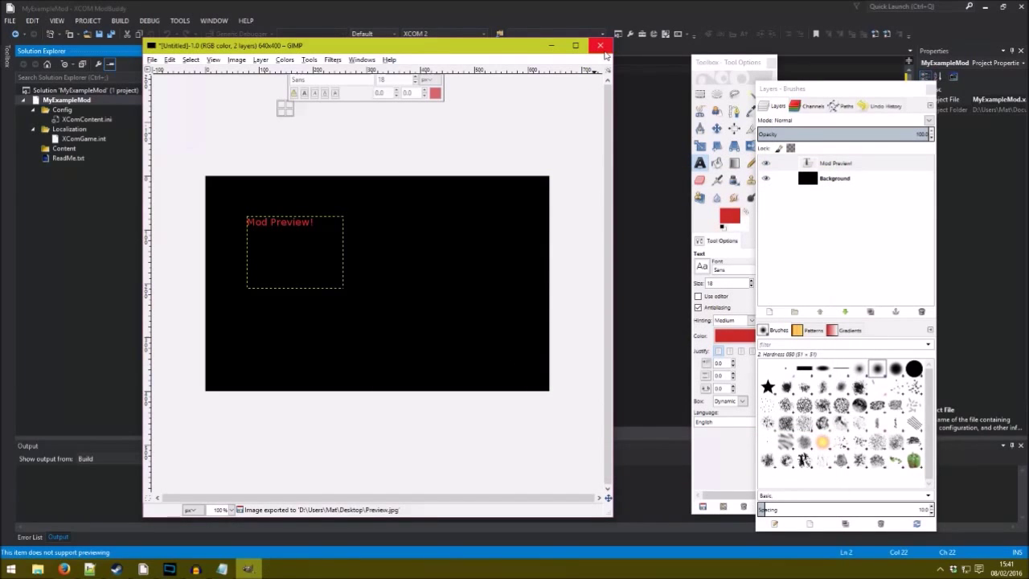
Close the preview image, discarding its unsaved changes, and minimize GIMP to return to ModBuddy.
click(603, 50)
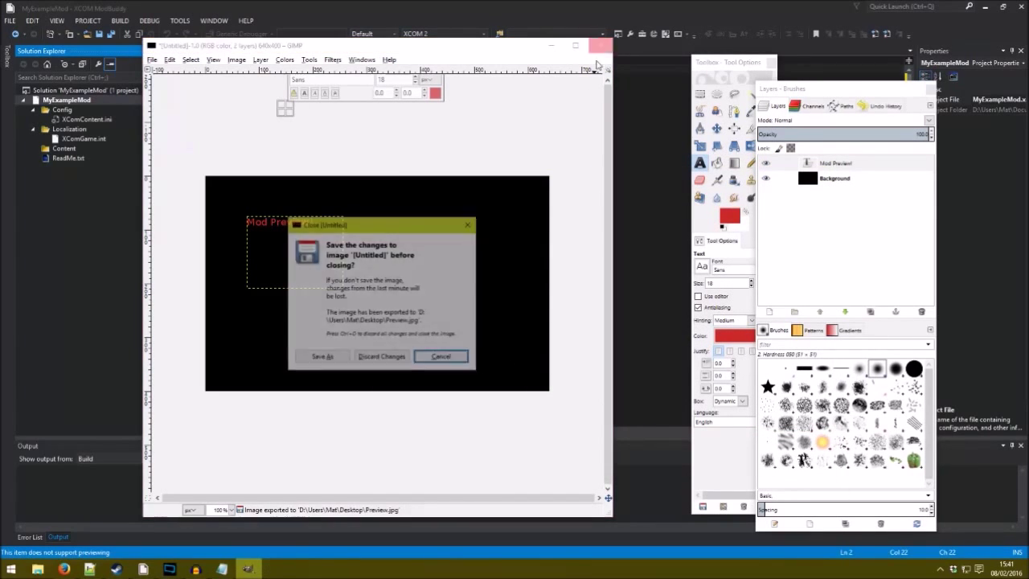
click(402, 355)
click(551, 46)
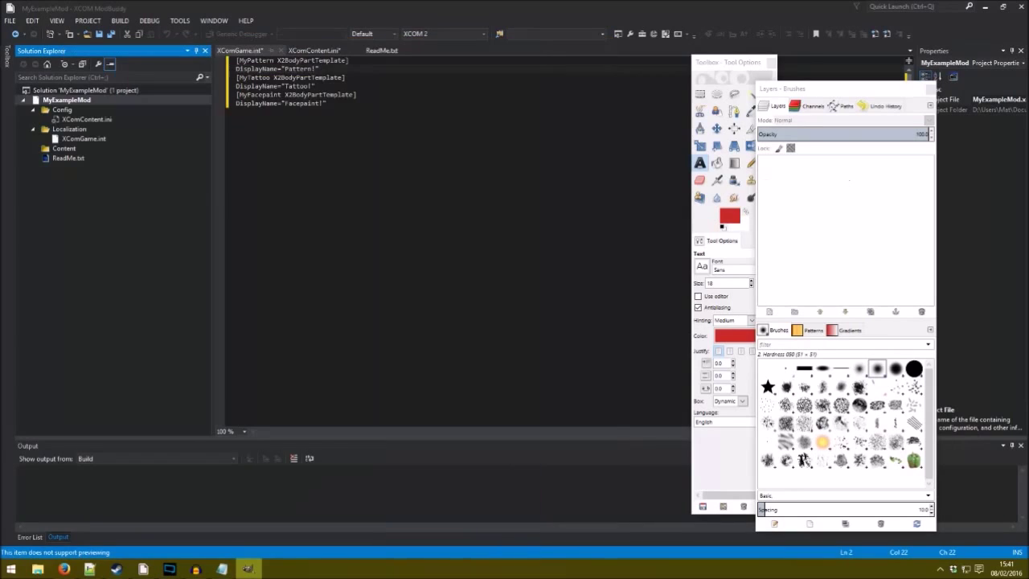
Add the existing Preview.jpg from the Desktop to the MyExampleMod project.
right_click(65, 101)
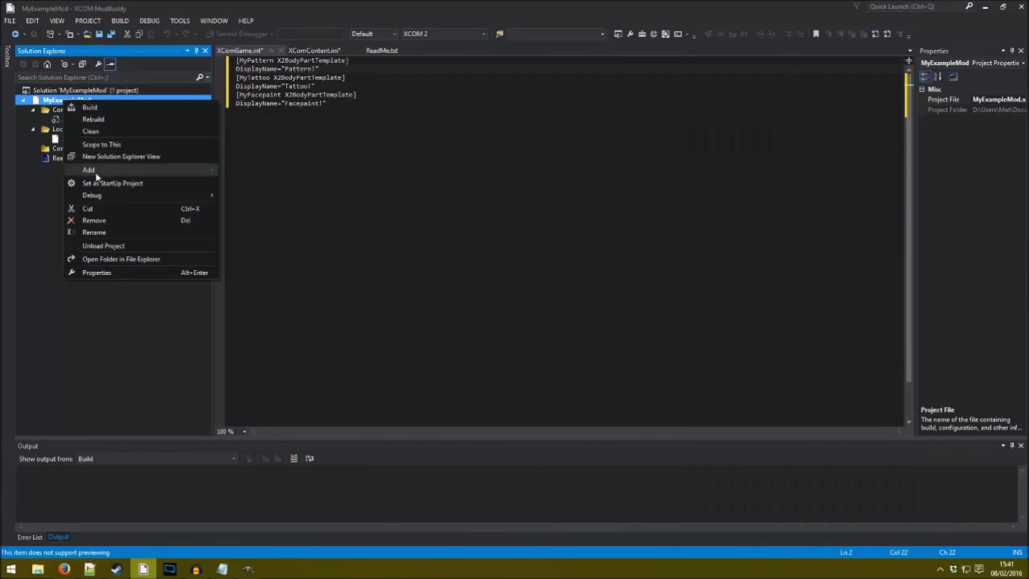
mouse_move(103, 171)
click(250, 187)
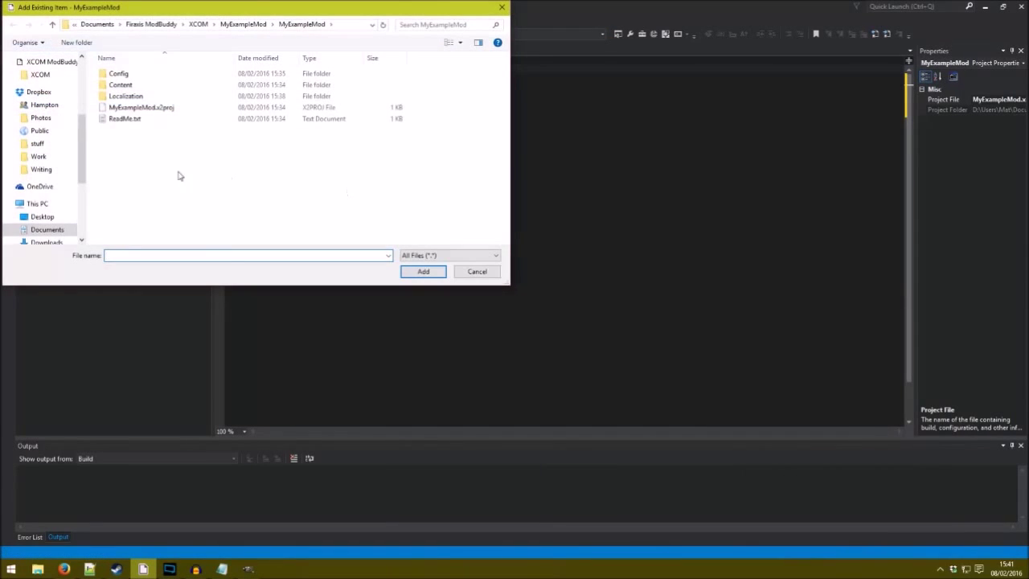
click(49, 221)
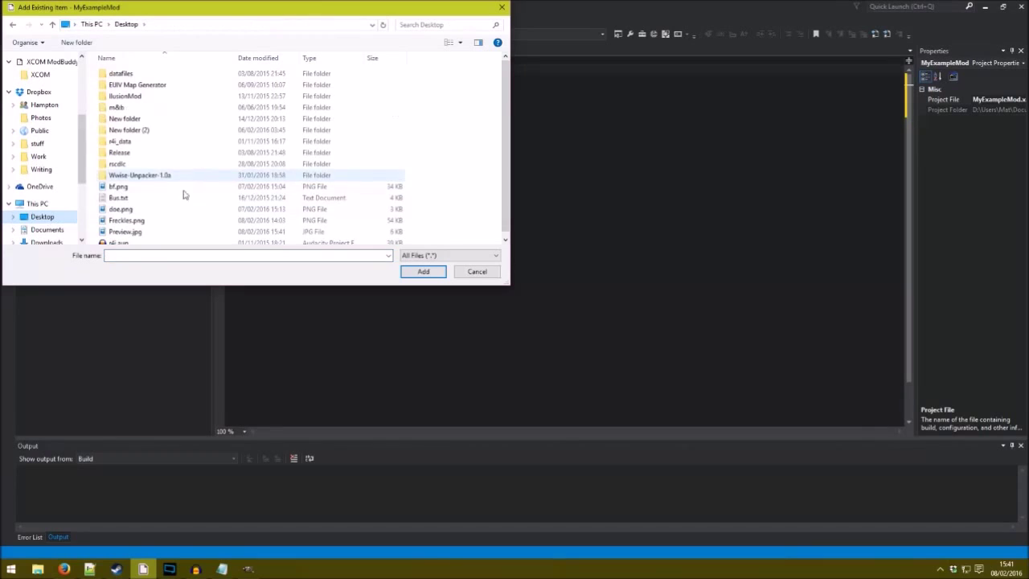
double_click(122, 226)
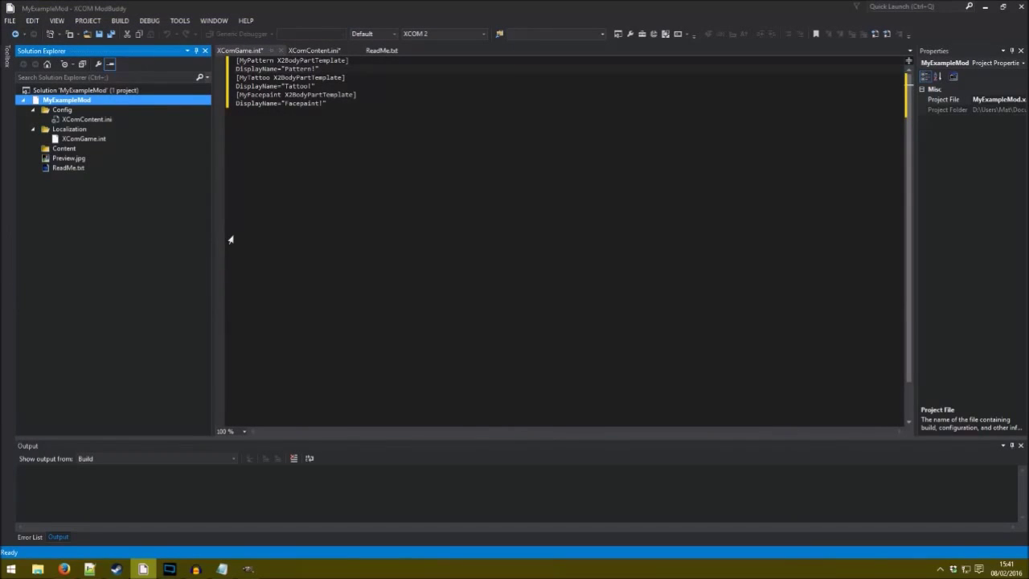
Rename the project's Preview.jpg to ModPreview.jpg, then open the image to check it and close it again.
right_click(67, 159)
click(103, 263)
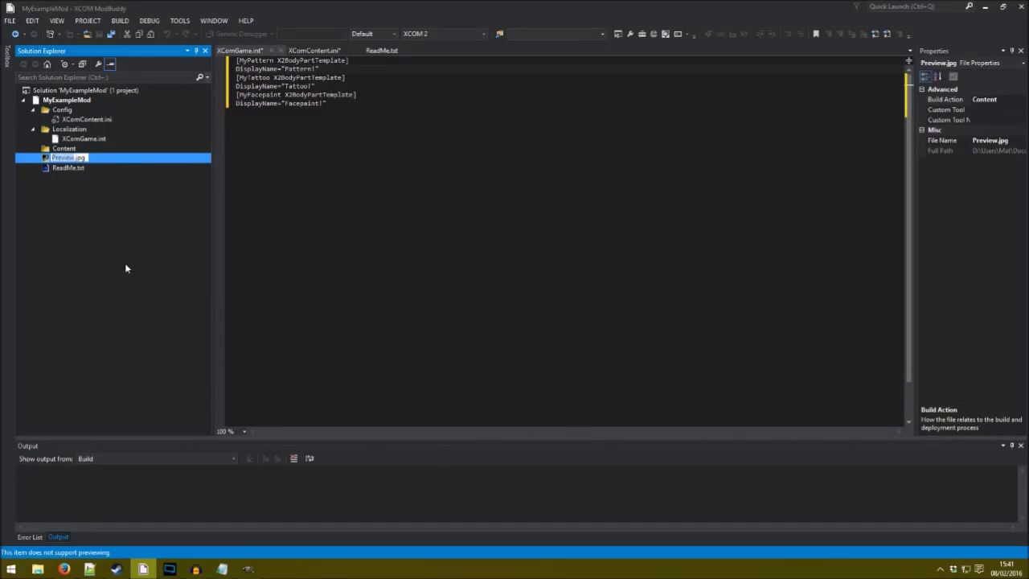
text(ModPreview)
key(Return)
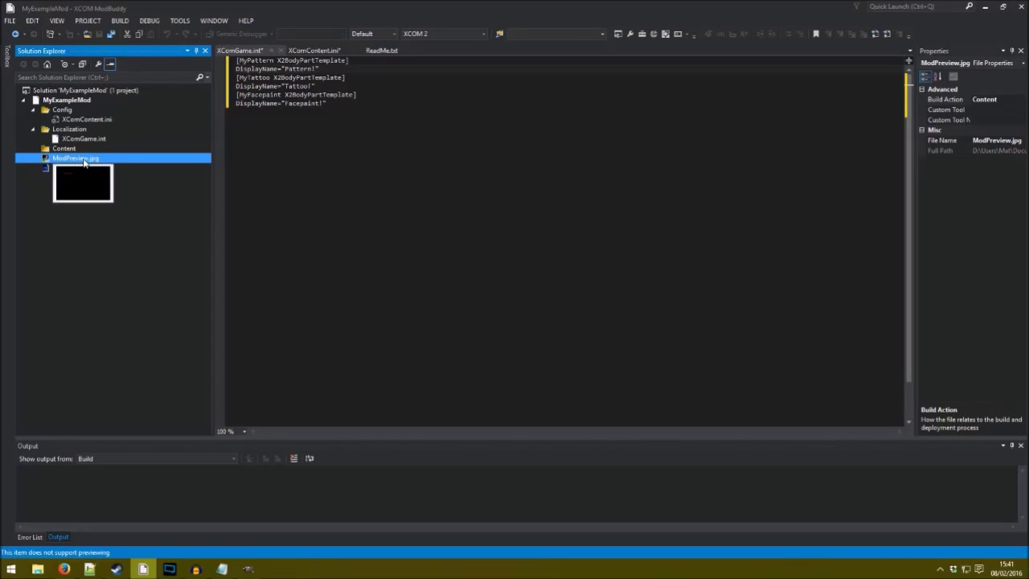
double_click(84, 160)
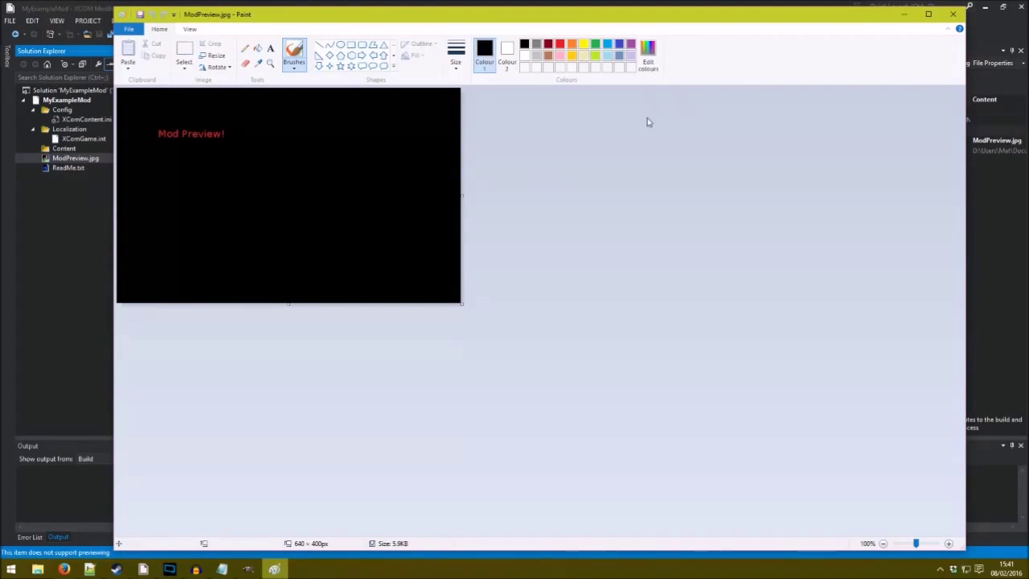
click(953, 14)
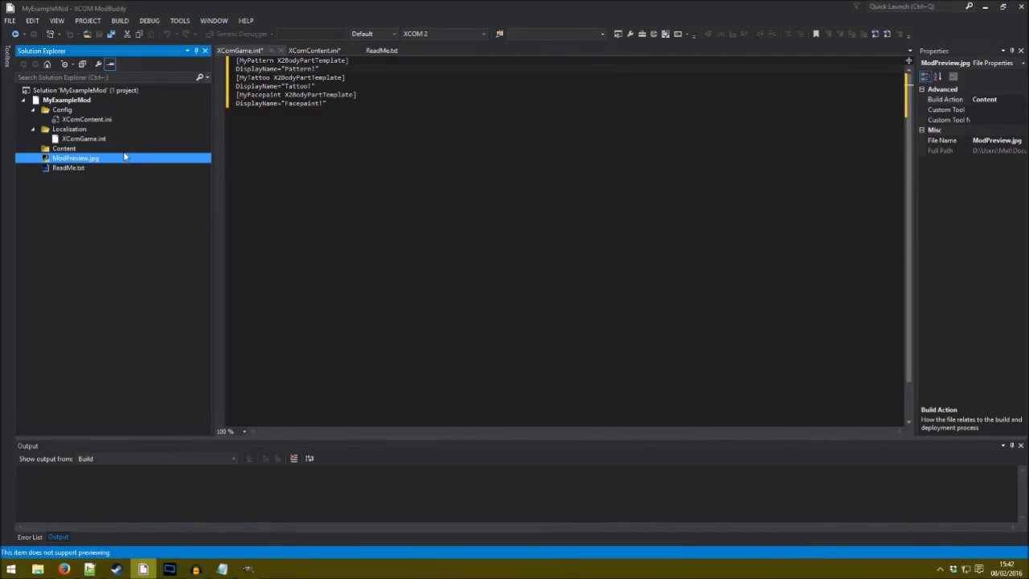
Launch the XCOM 2 Editor, dismiss the load errors, and bring the Content Browser window fully into view beside the Solution Explorer.
click(180, 21)
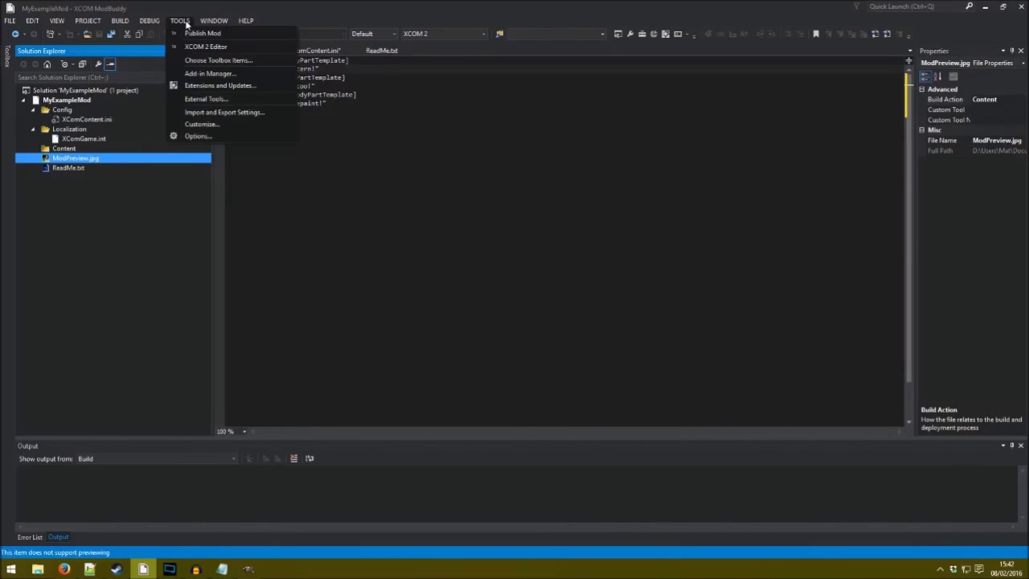
click(216, 47)
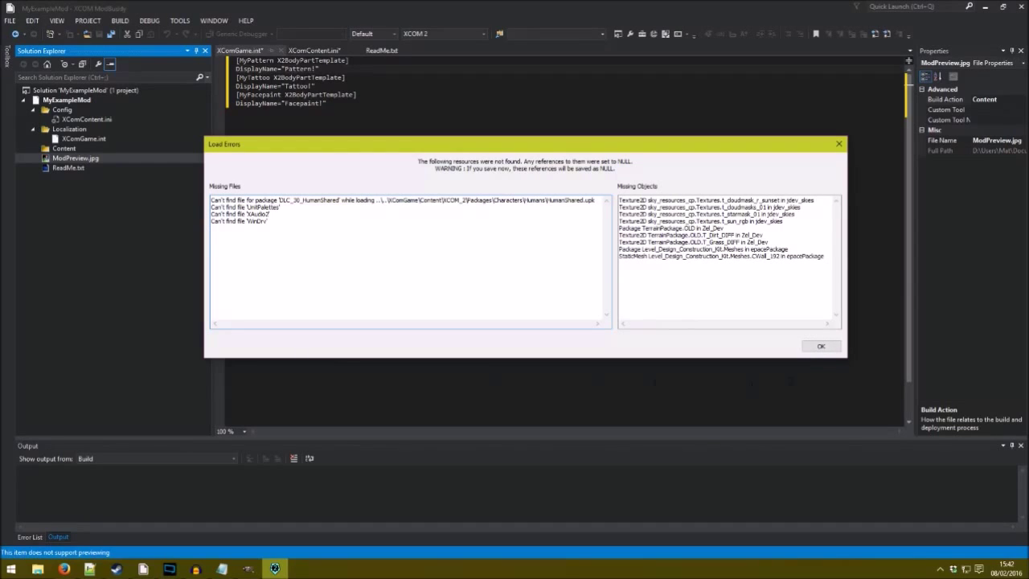
click(819, 348)
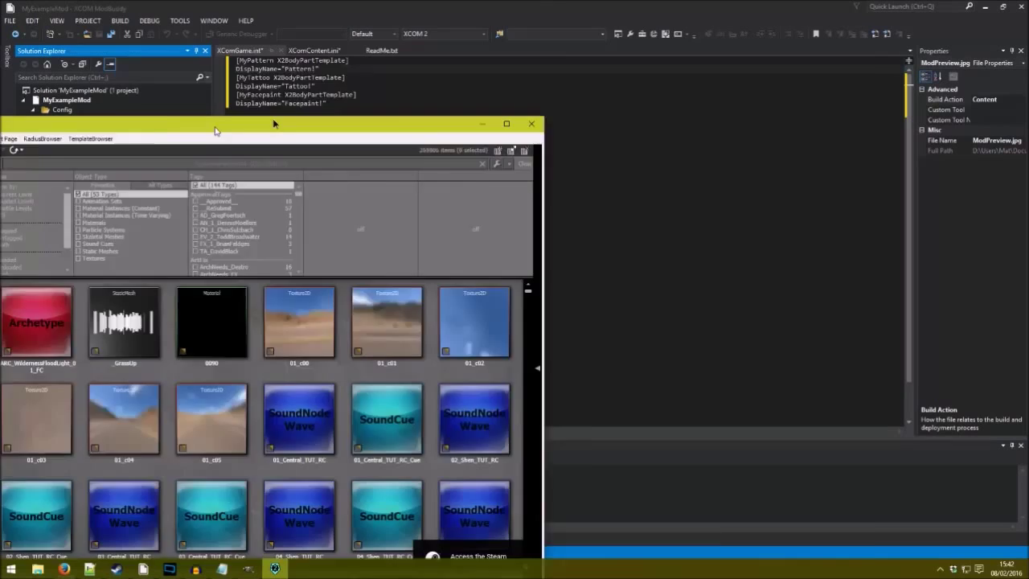
drag(276, 122, 508, 47)
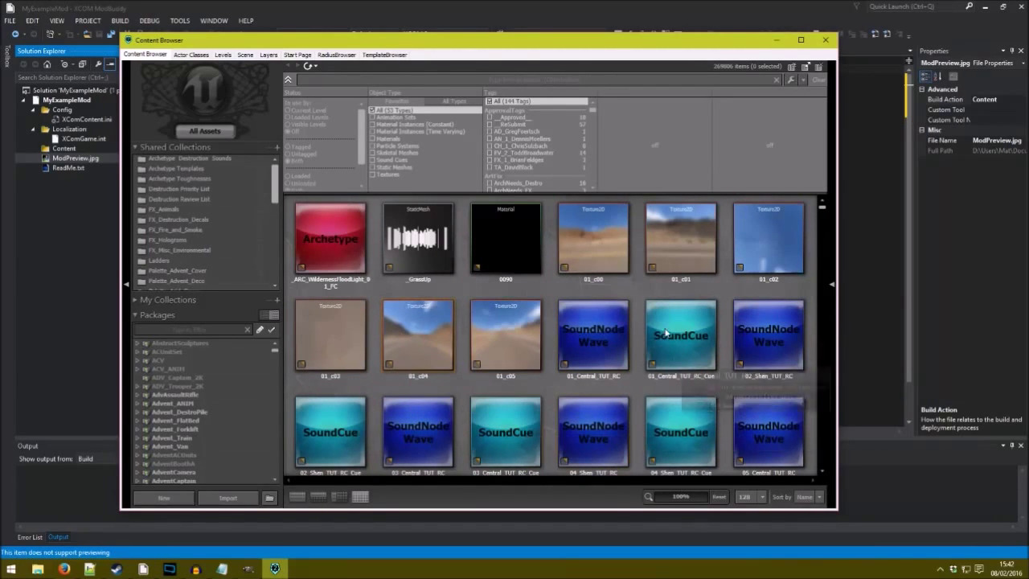
drag(402, 42, 568, 43)
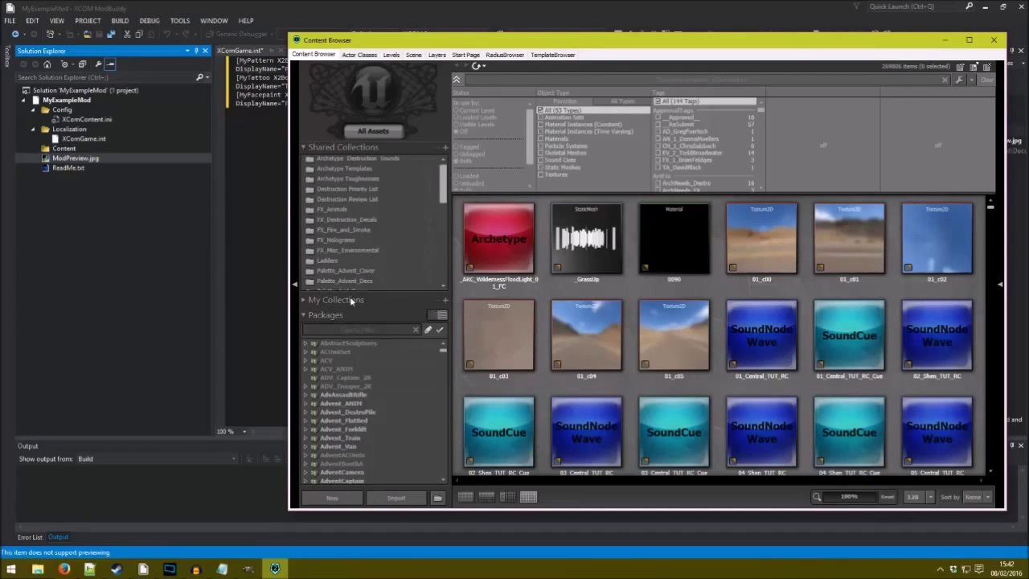
Keep the Packages section of the Content Browser expanded and enlarge it by shrinking the Shared Collections section.
click(344, 319)
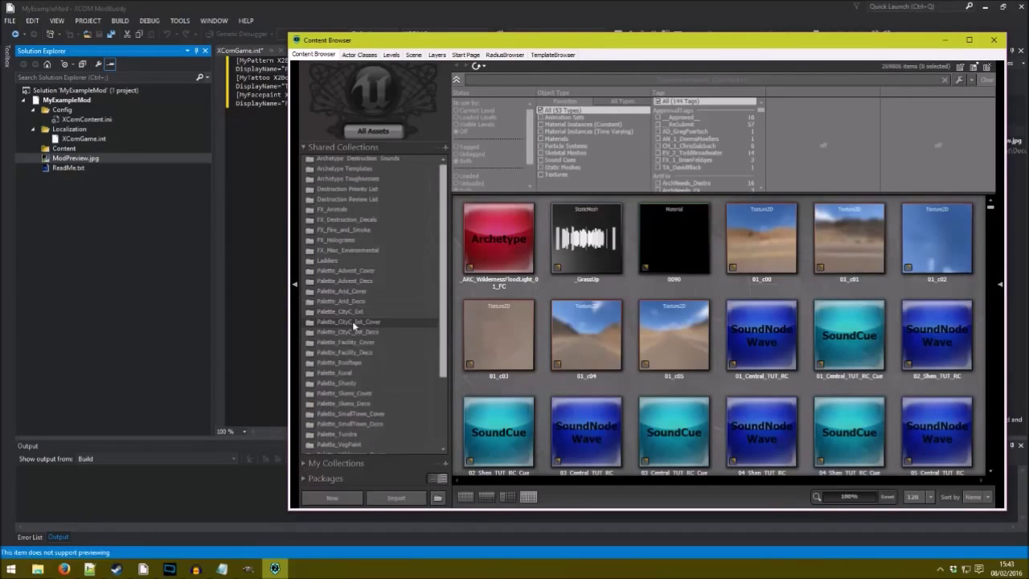
click(324, 480)
drag(370, 352, 374, 241)
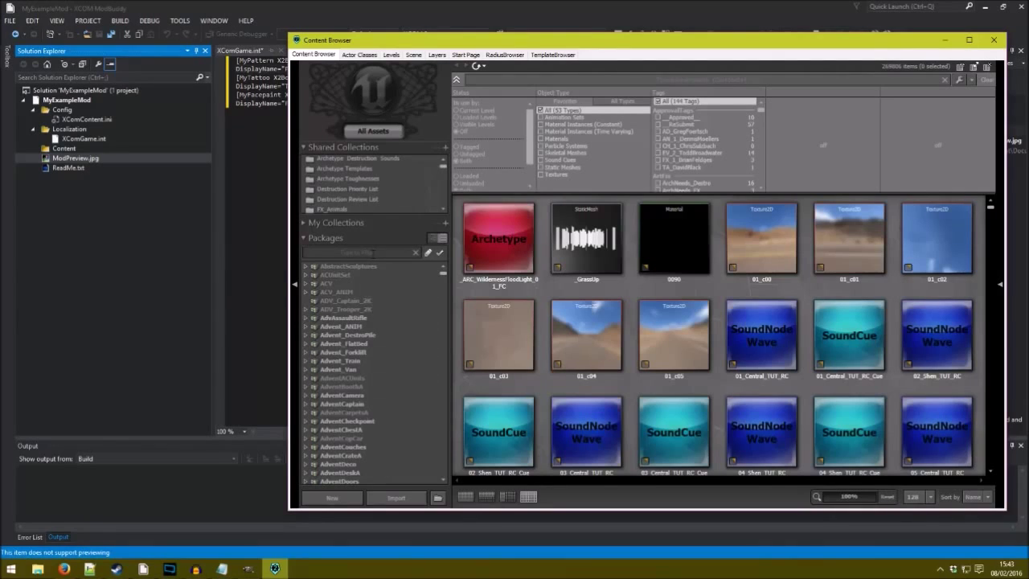
Browse the contents of several Advent packages, including AdventBoothA and AdventACUnits.
click(342, 326)
click(345, 388)
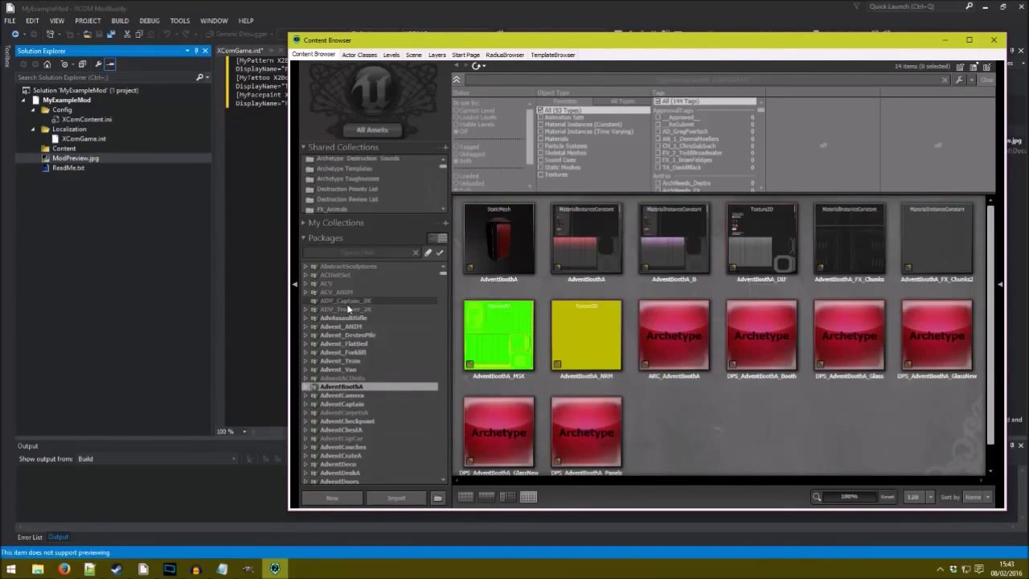
click(346, 301)
click(341, 378)
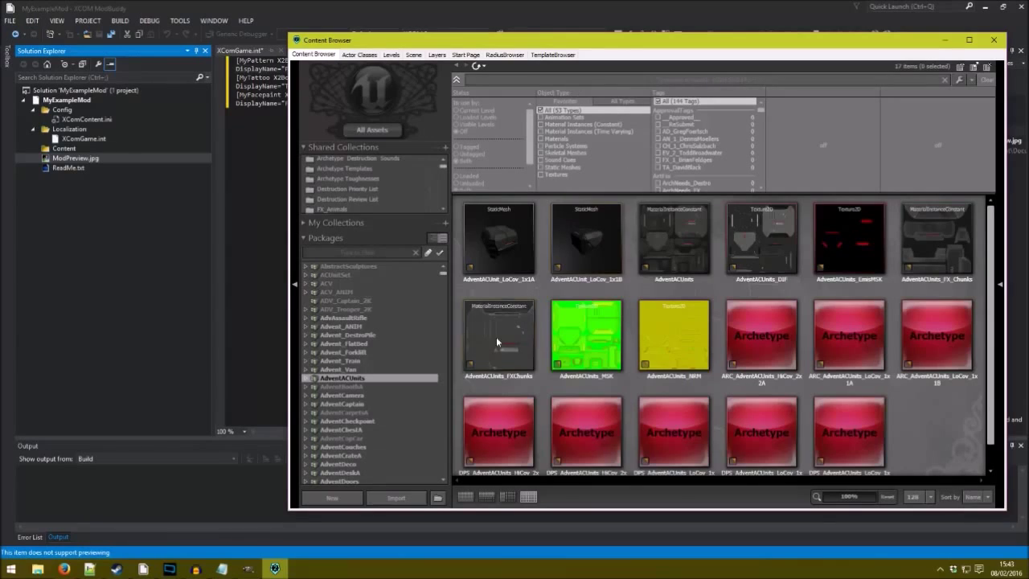
click(585, 79)
text(Ar)
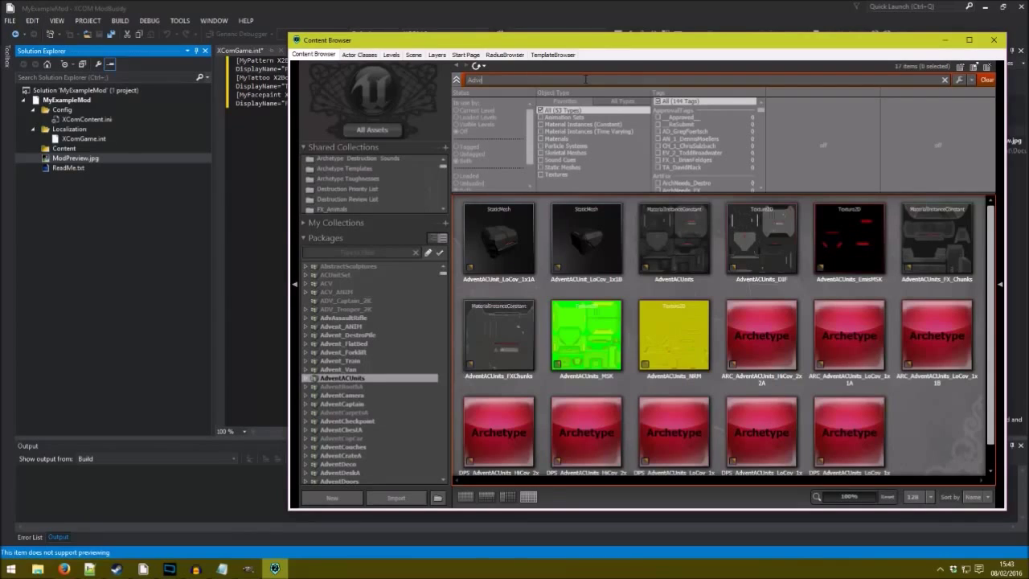
key(BackSpace)
key(BackSpace)
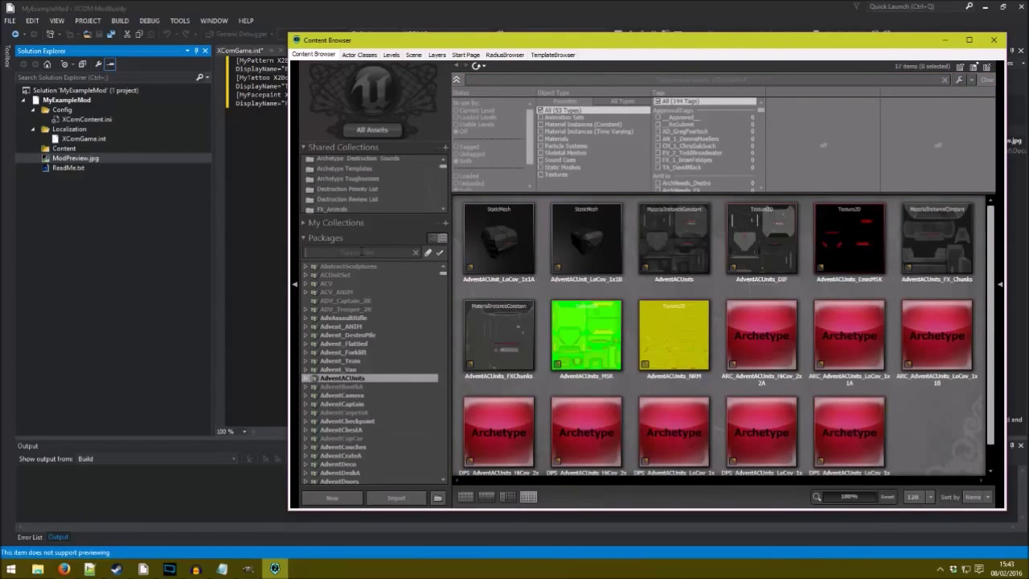
Filter the package list by "Pattern" and show the contents of the X2_UnitPatterns package.
click(361, 252)
text(Pattern)
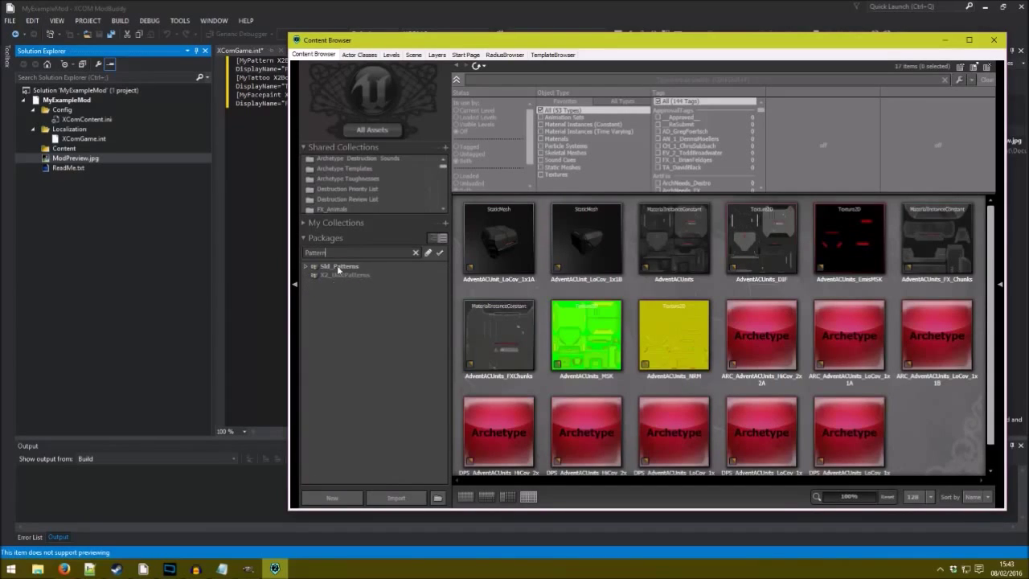
click(344, 275)
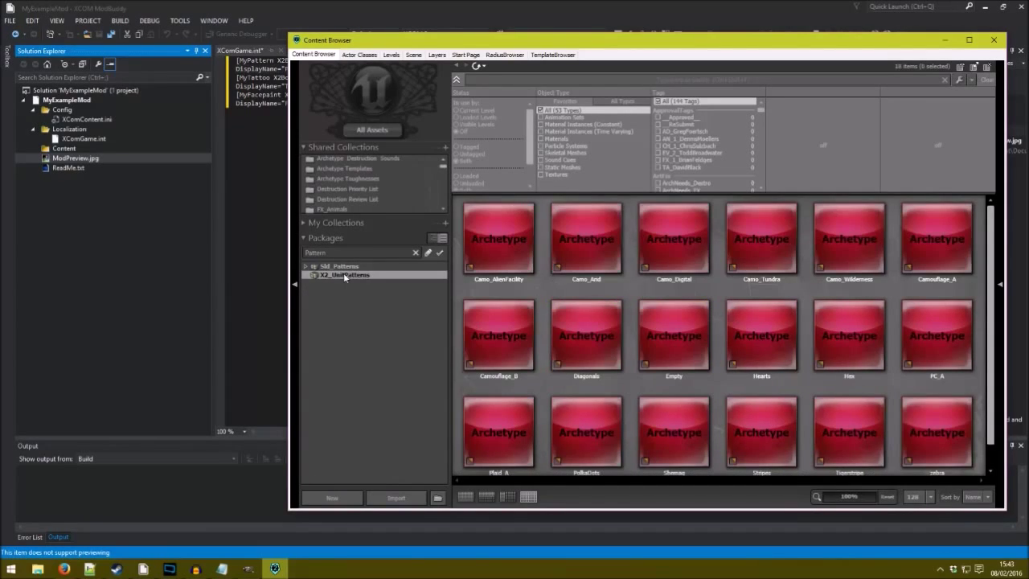
Examine the Camo_PC_TC, Hearts_TC and Plaid_A_TC textures in the Sld_Patterns package, then return to X2_UnitPatterns.
click(346, 266)
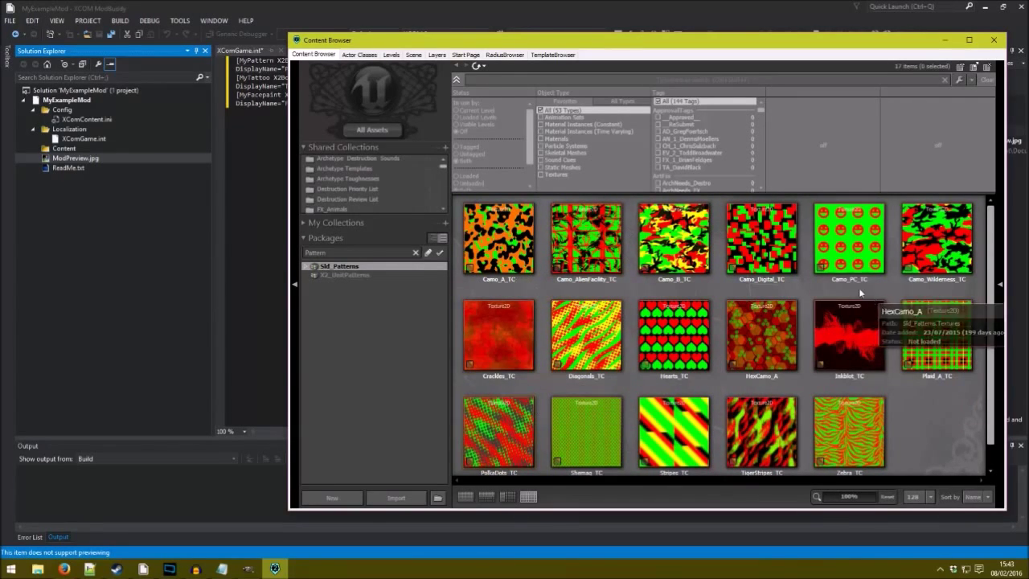
click(861, 251)
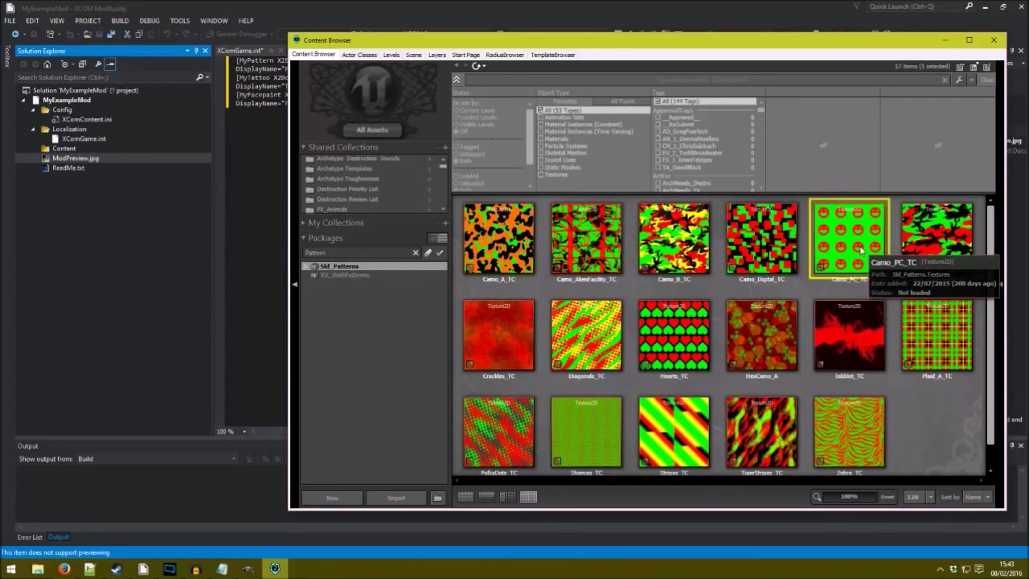
click(679, 346)
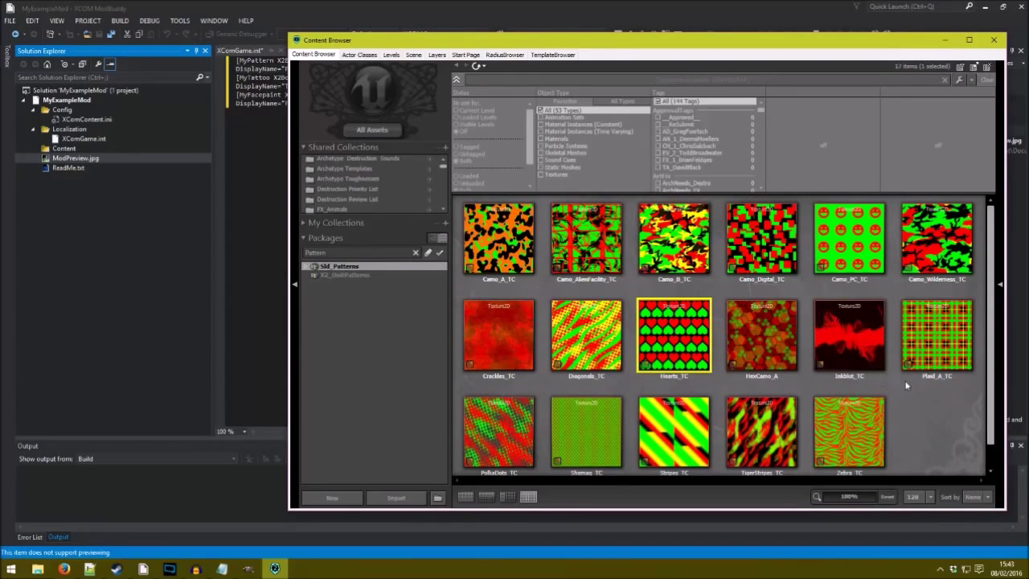
click(941, 336)
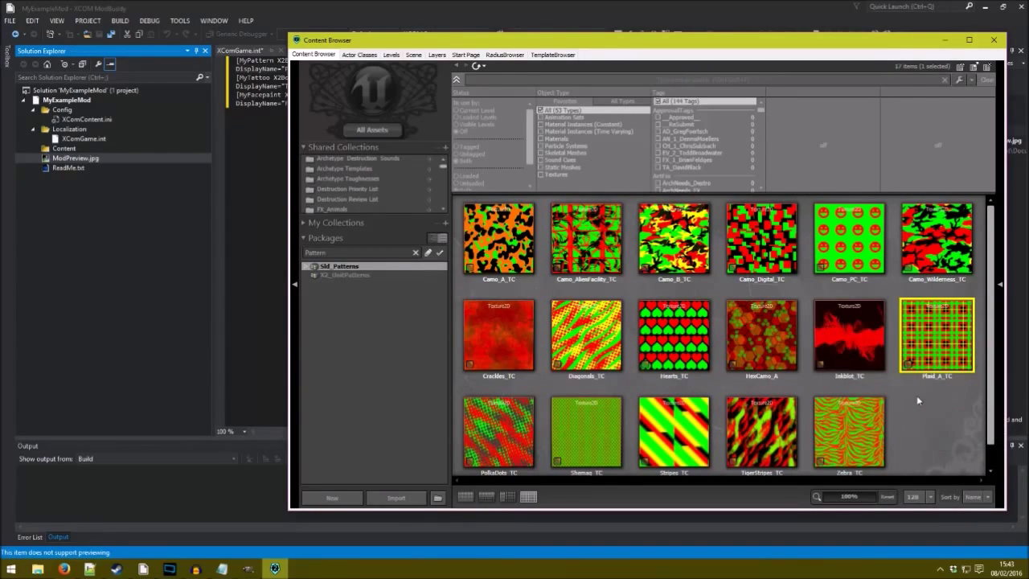
click(338, 274)
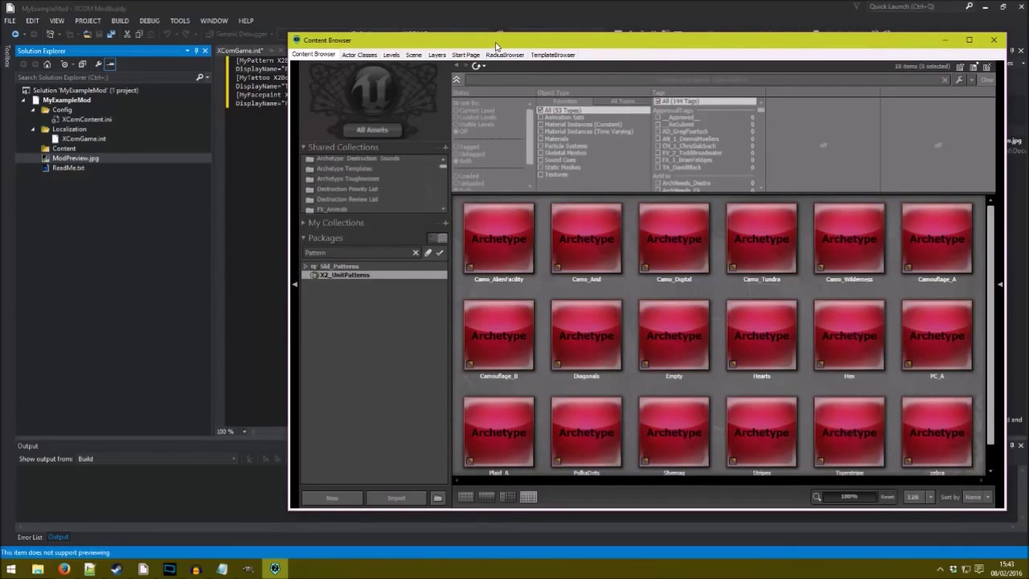
Switch to XComContent.ini in ModBuddy and highlight the ArchetypeName entry MyTexturePack.MyPattern on the Patterns line.
drag(500, 42, 482, 164)
click(312, 49)
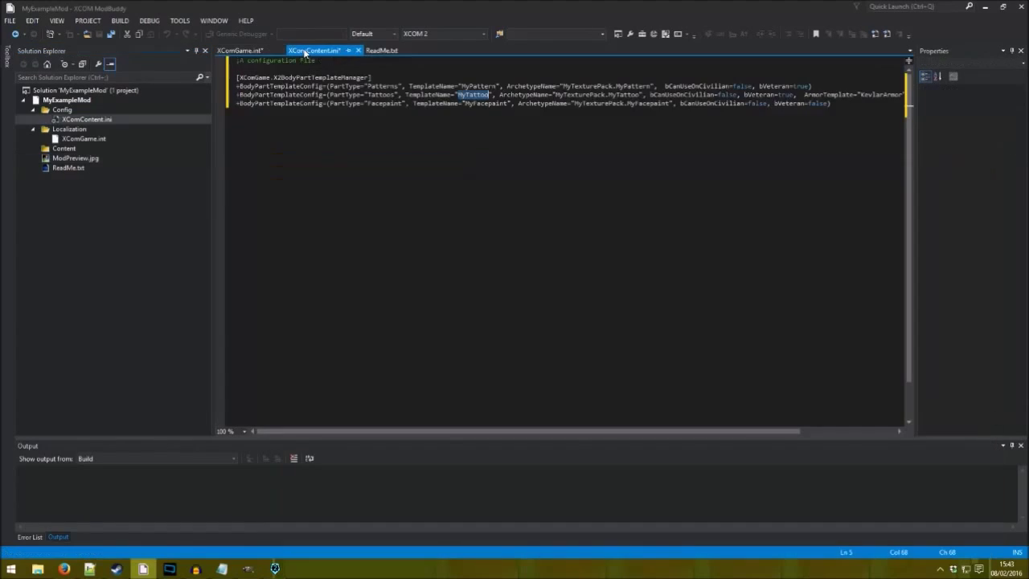
click(507, 85)
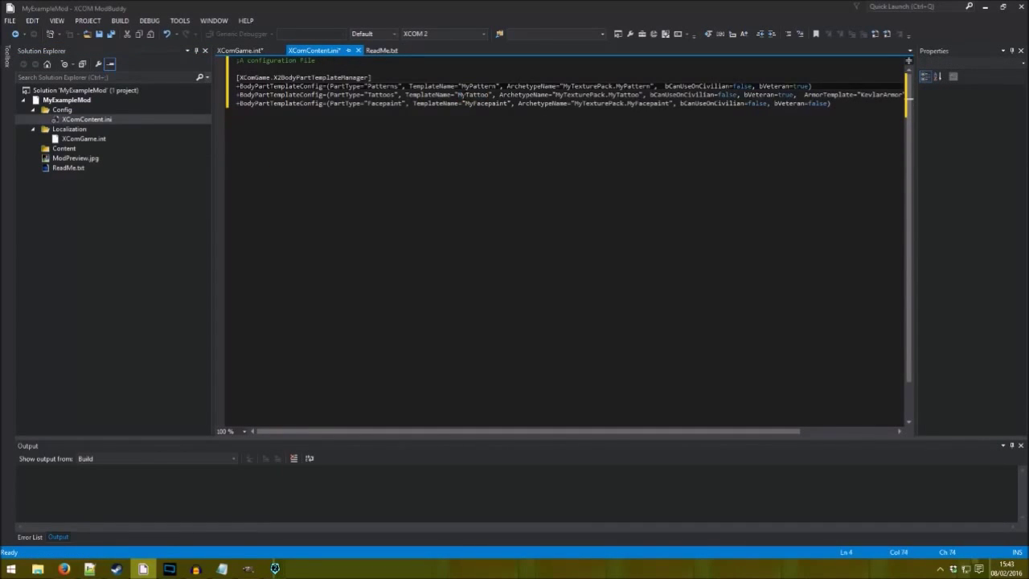
drag(507, 85, 652, 85)
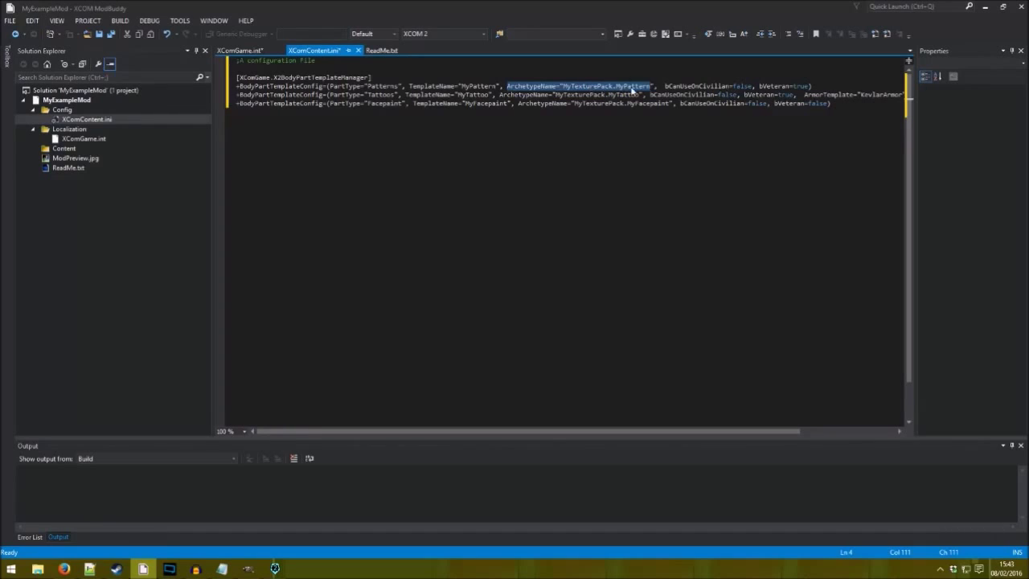
Switch to the XCOM 2 Editor and start a copy of the Camo_AlienFacility archetype, checking the ArchetypeName in ModBuddy's XComContent.ini.
click(277, 571)
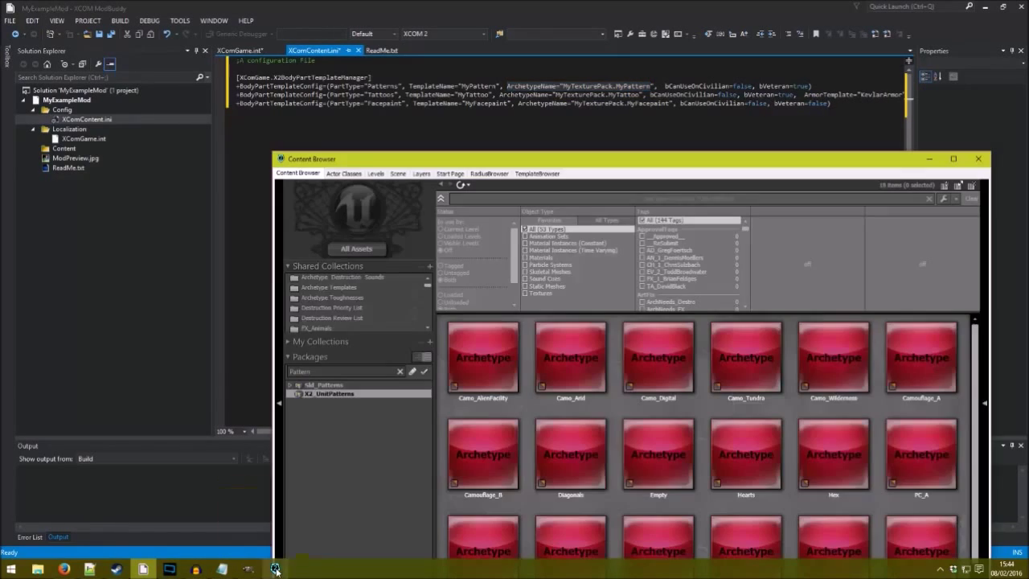
drag(546, 160, 542, 58)
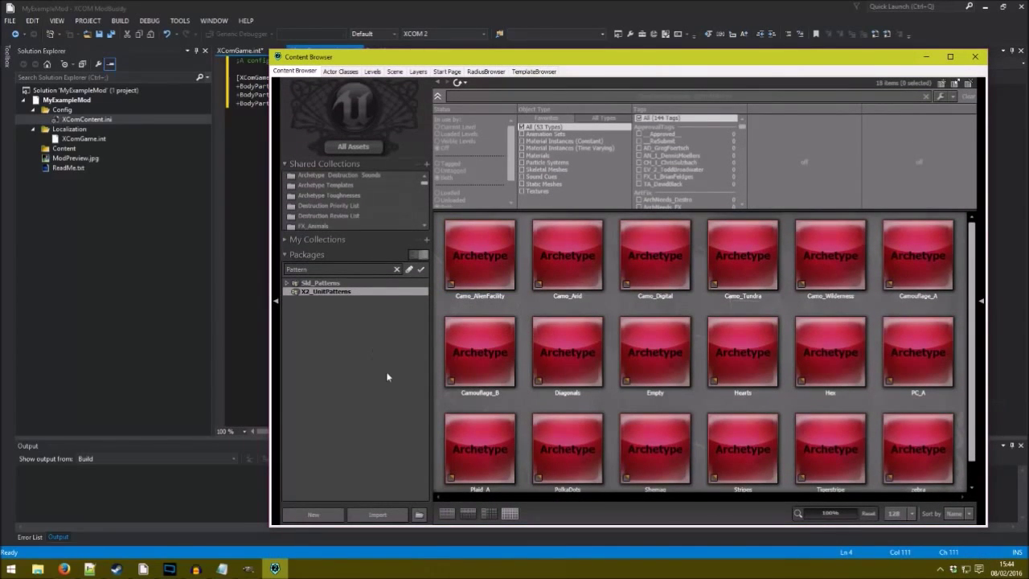
right_click(470, 256)
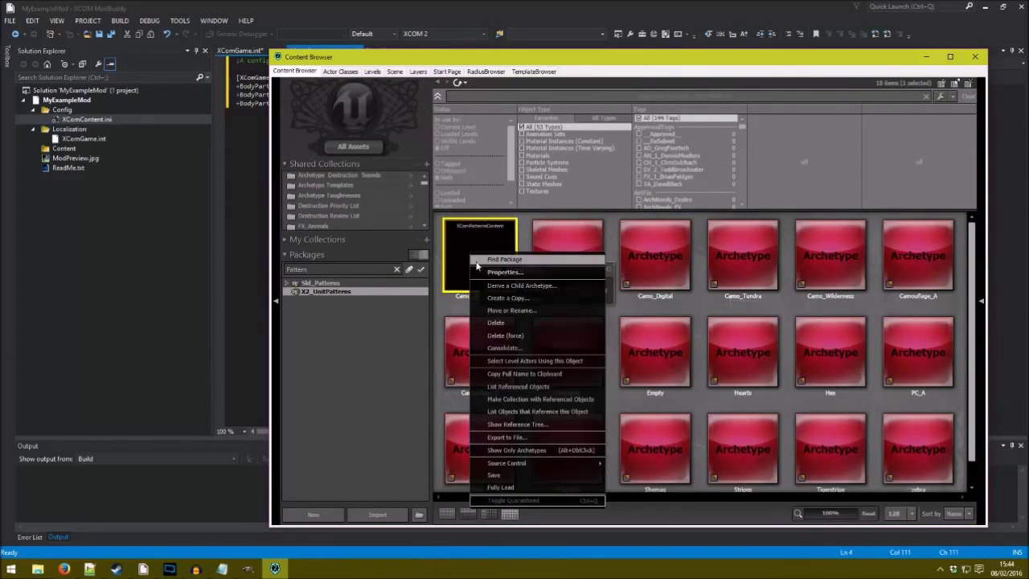
click(533, 300)
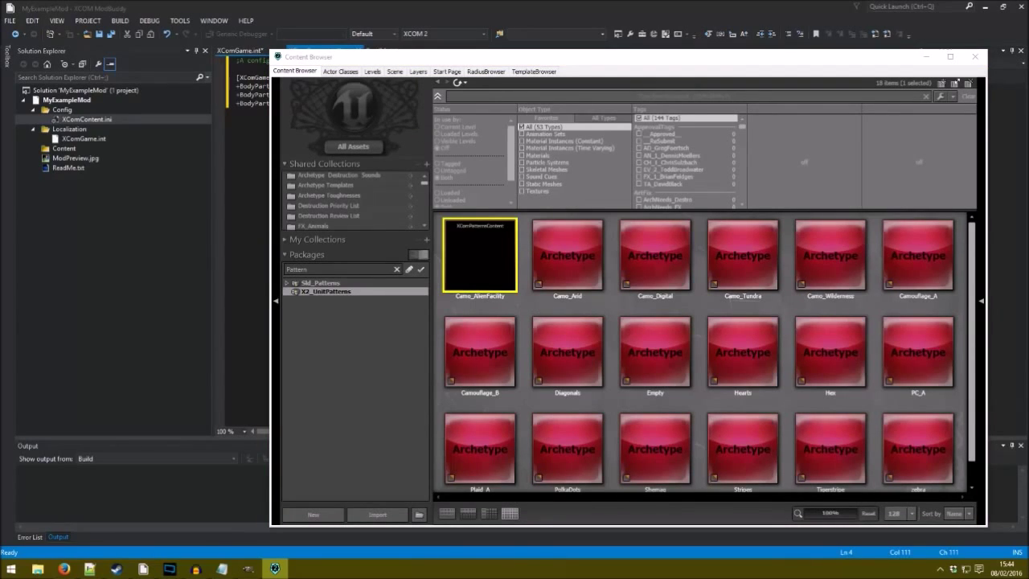
drag(593, 174, 167, 251)
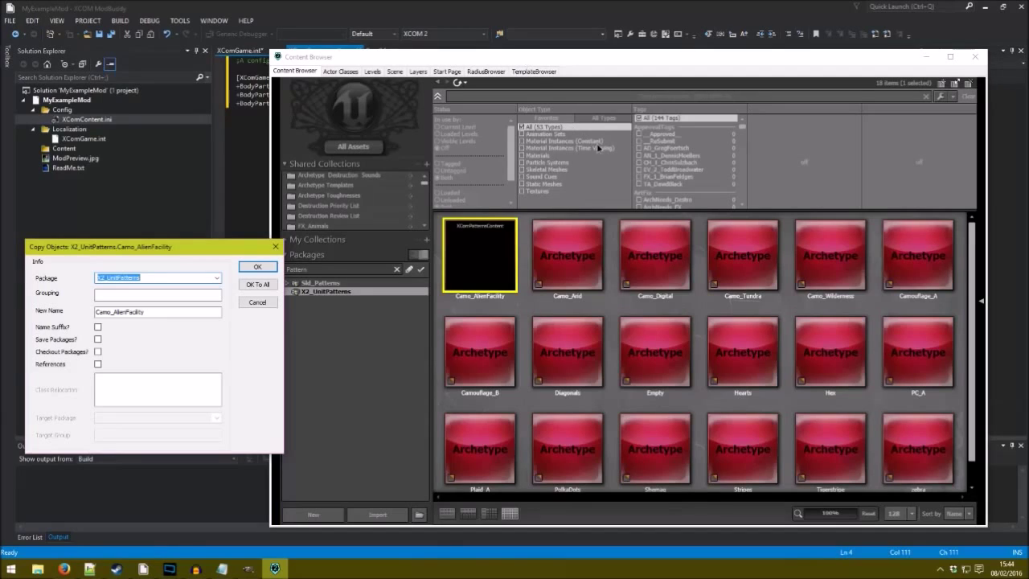
mouse_move(223, 250)
mouse_down()
mouse_move(201, 242)
mouse_move(213, 248)
mouse_up()
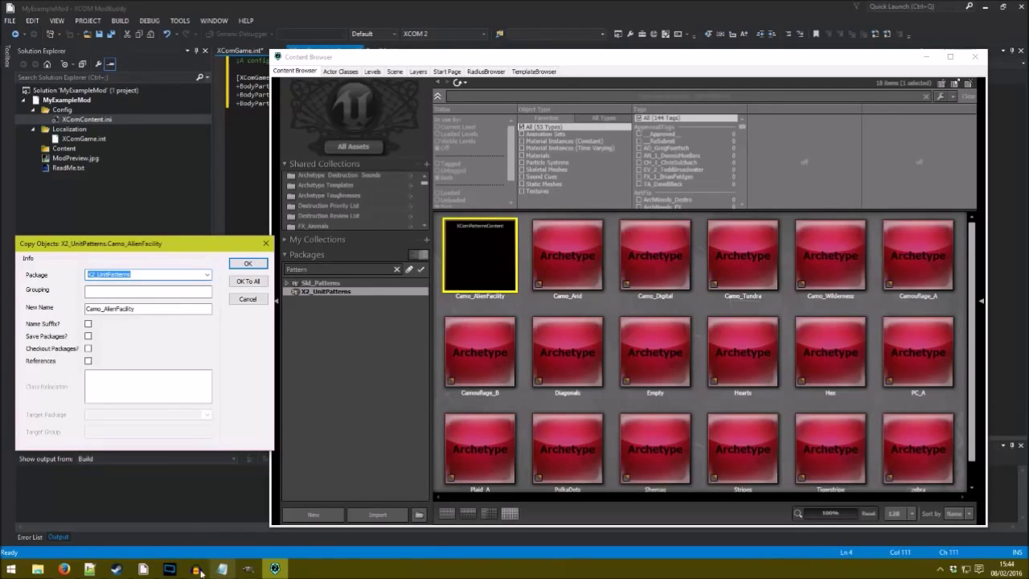
click(142, 569)
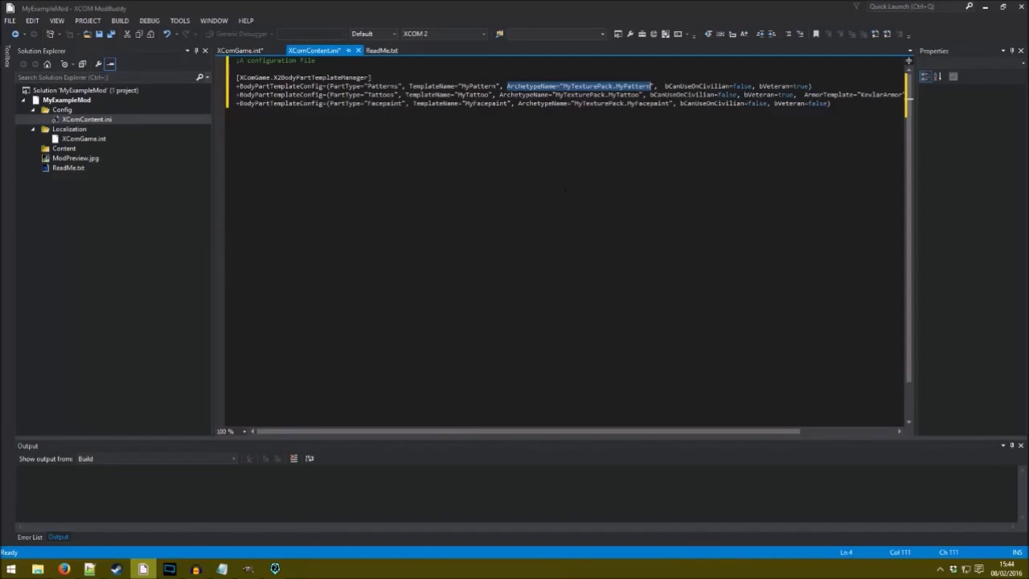
click(275, 569)
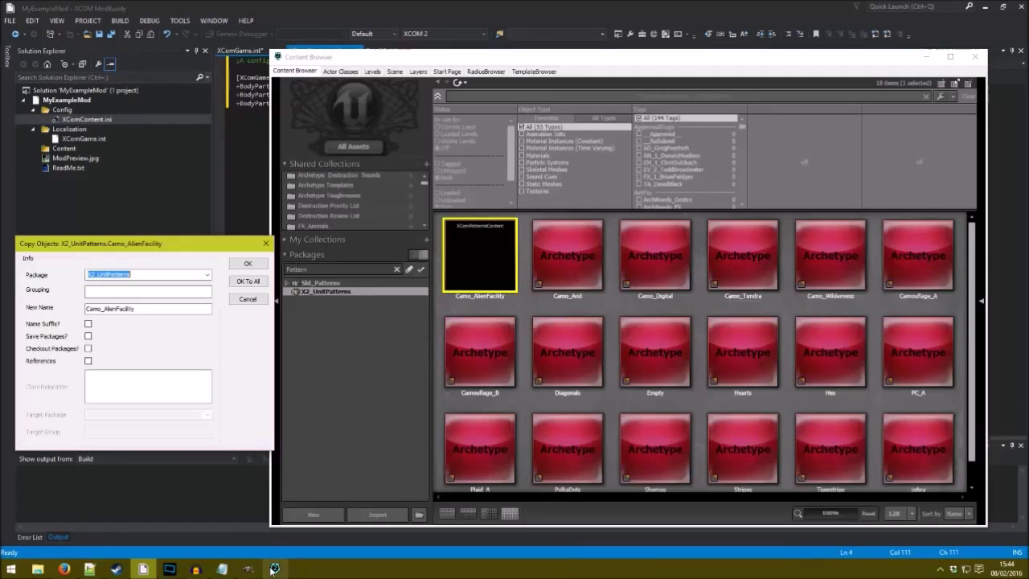
Set the copy's package to MyTexturePack and its new name to MyPattern, then create the copy.
text(M)
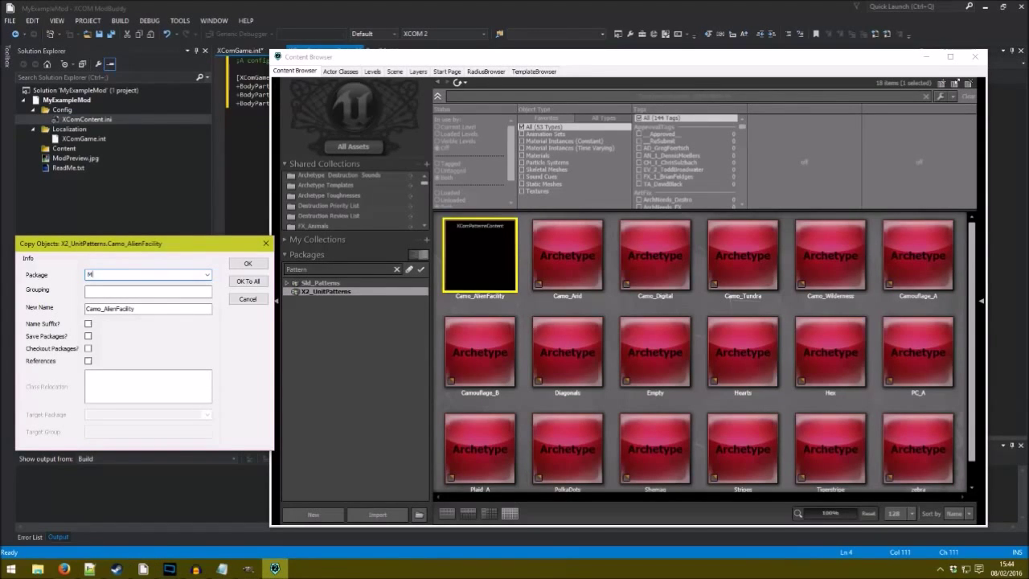
text(yTextureFade)
key(BackSpace)
key(BackSpace)
key(BackSpace)
key(BackSpace)
text(Pack)
key(Tab)
key(Tab)
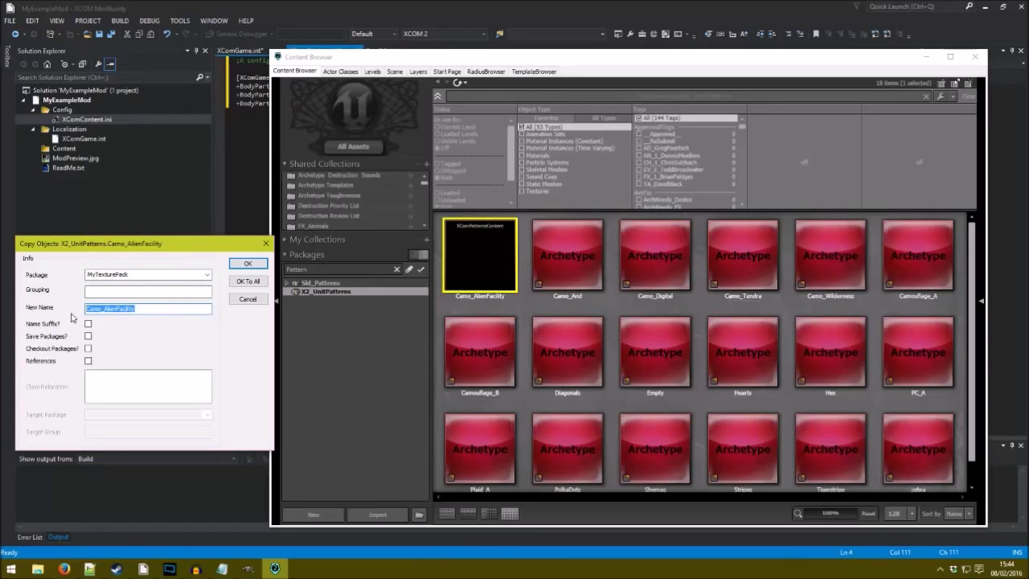
text(MyPattern)
click(241, 264)
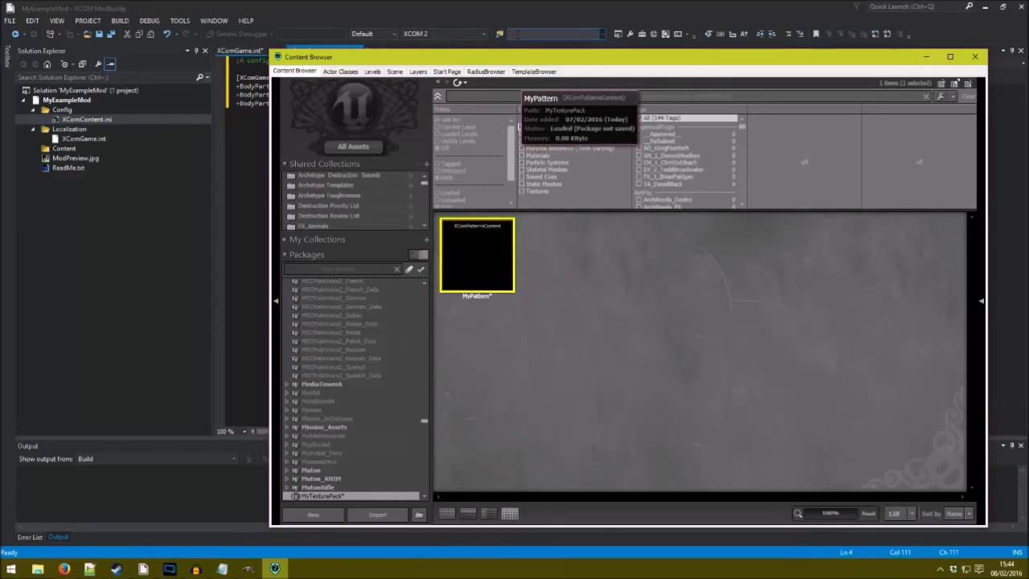
Filter the package list by "Tatt" and show the contents of the X2_UnitTattoos package.
drag(521, 60, 633, 107)
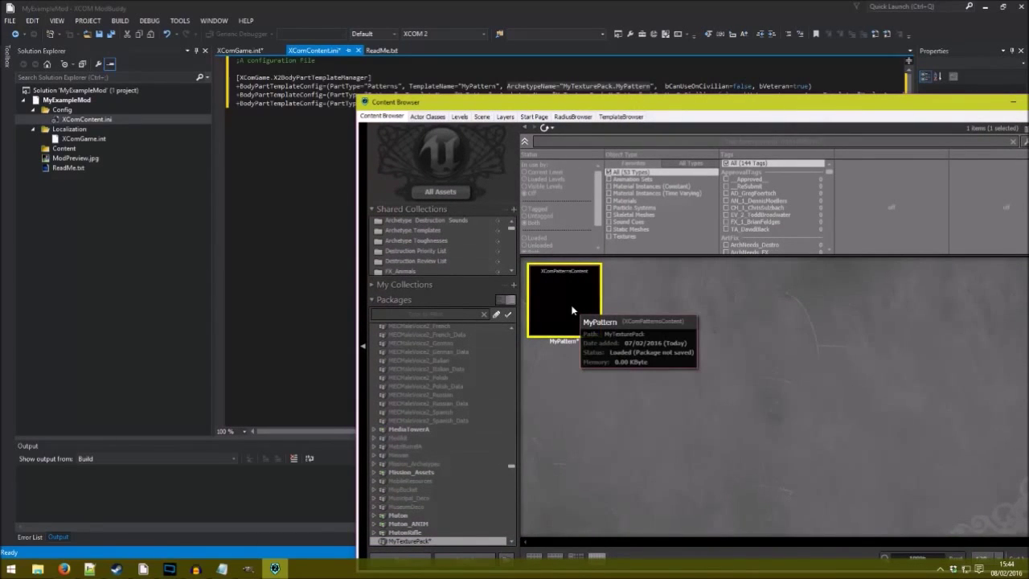
scroll(439, 513, down, 2)
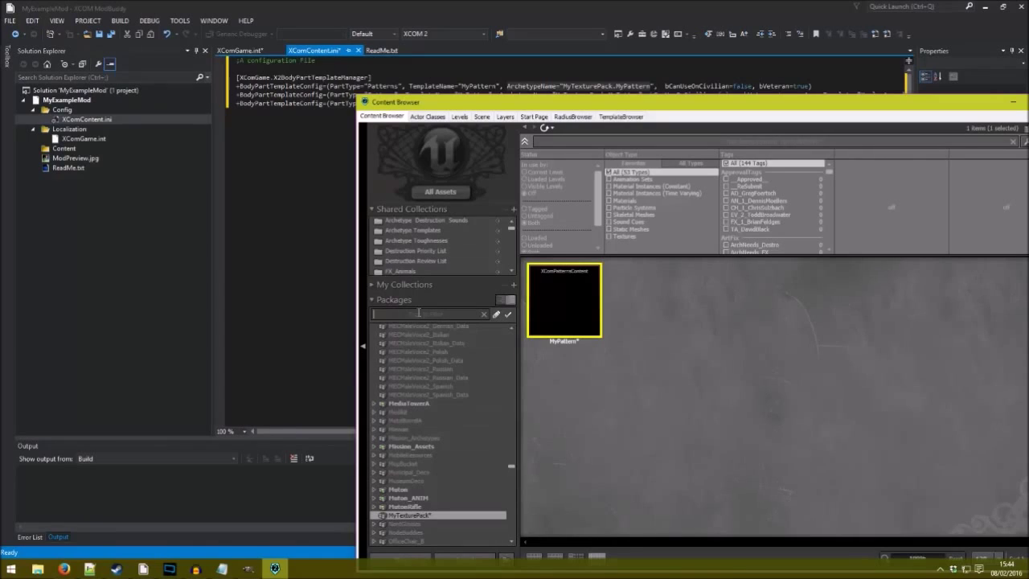
drag(514, 104, 514, 80)
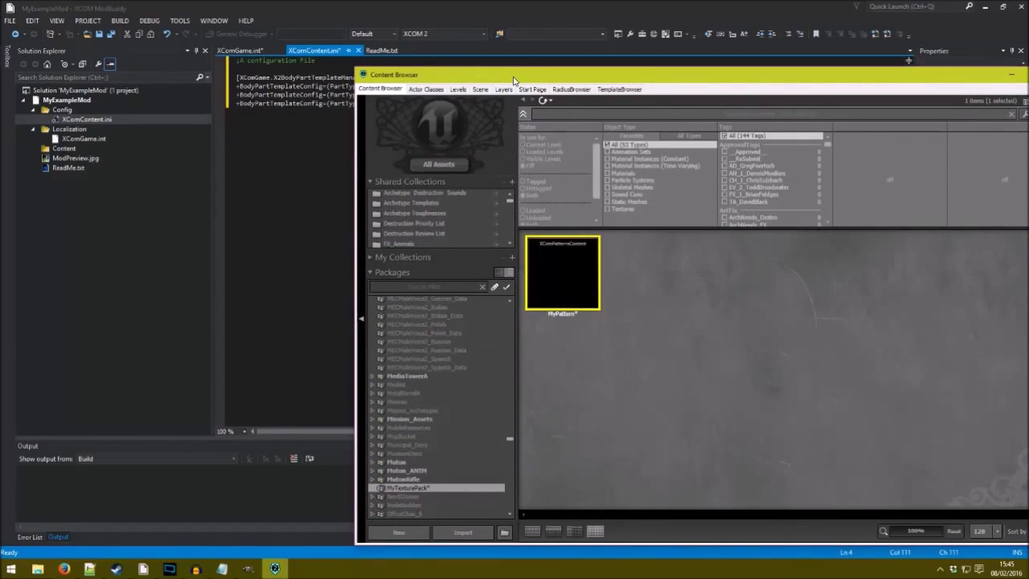
text(Sta)
text(t)
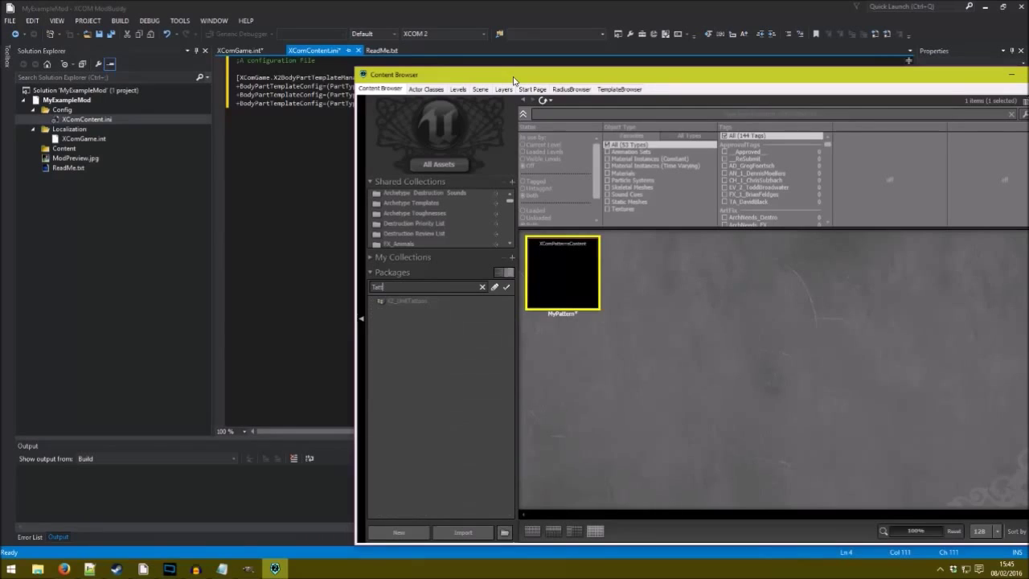
click(426, 301)
mouse_move(547, 275)
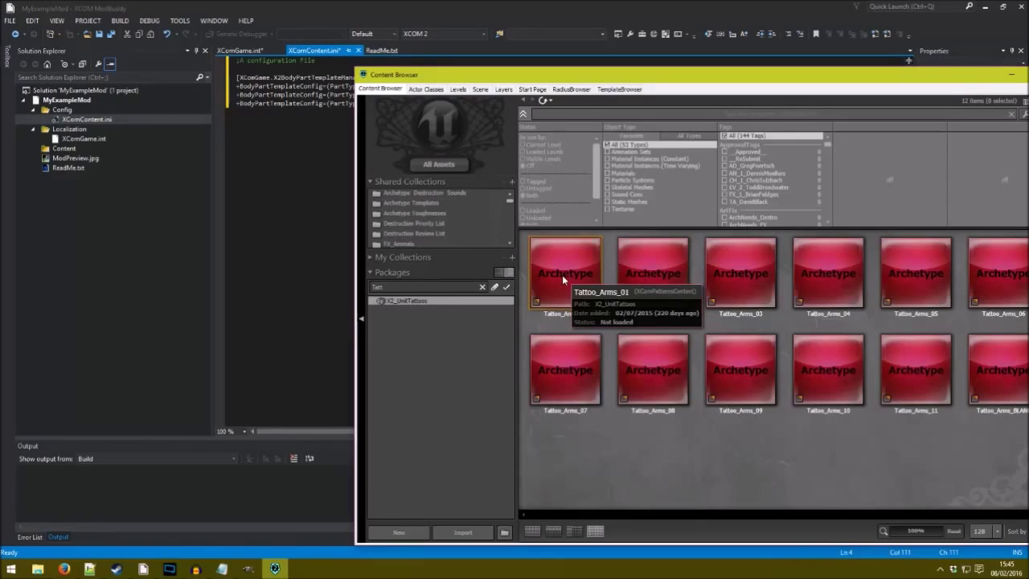
Create a copy of the Tattoo_Arms_01 archetype in the MyTexturePack package, named MyTattoo.
right_click(562, 275)
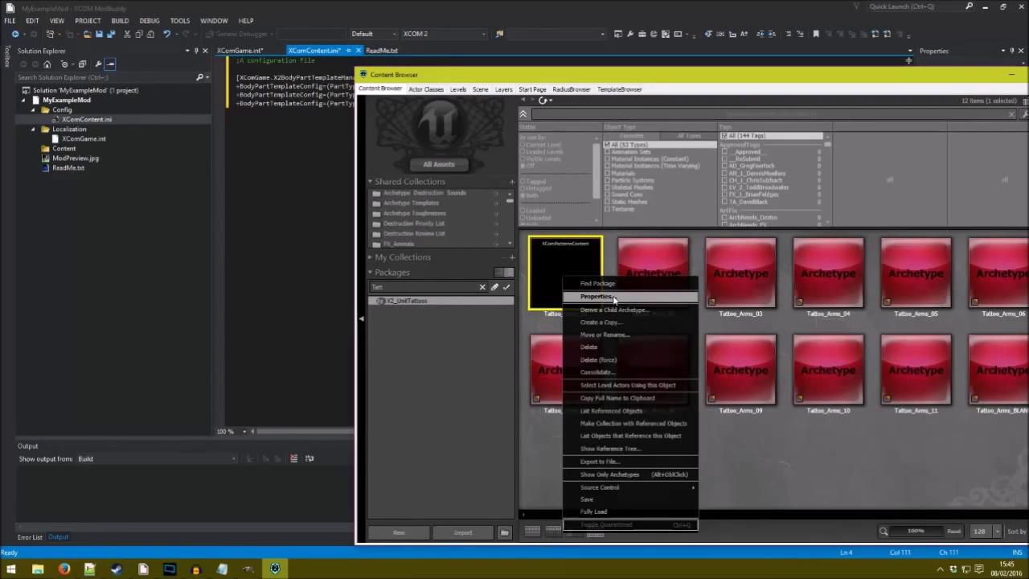
key(Escape)
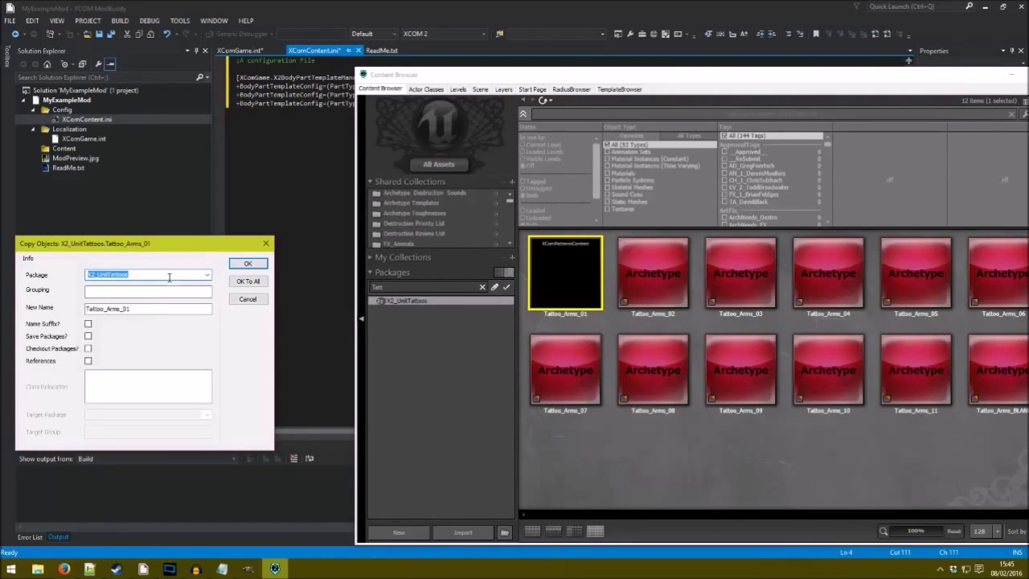
text(MyTexturePack)
key(Tab)
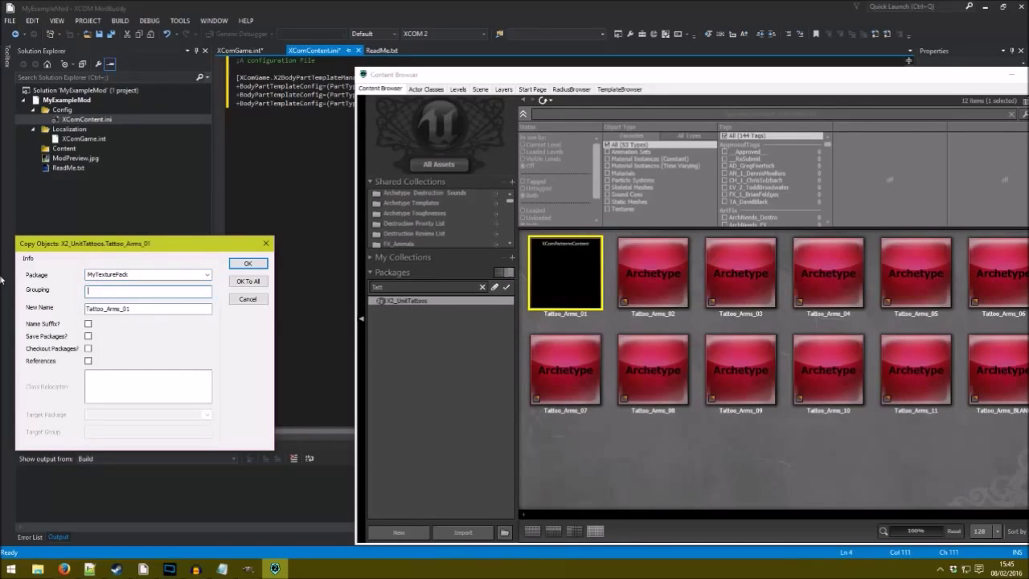
key(Tab)
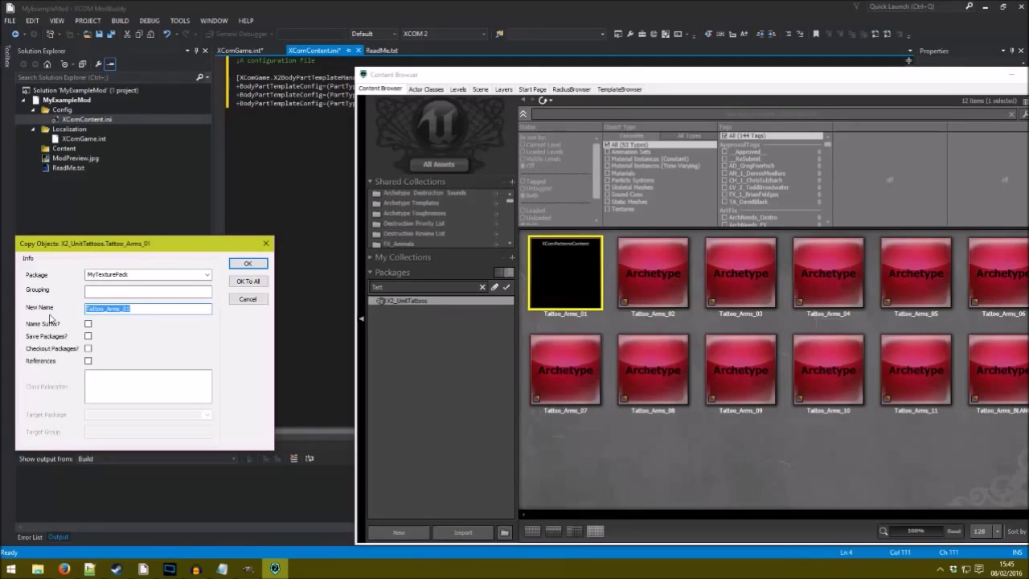
text(MyTattoo)
click(250, 272)
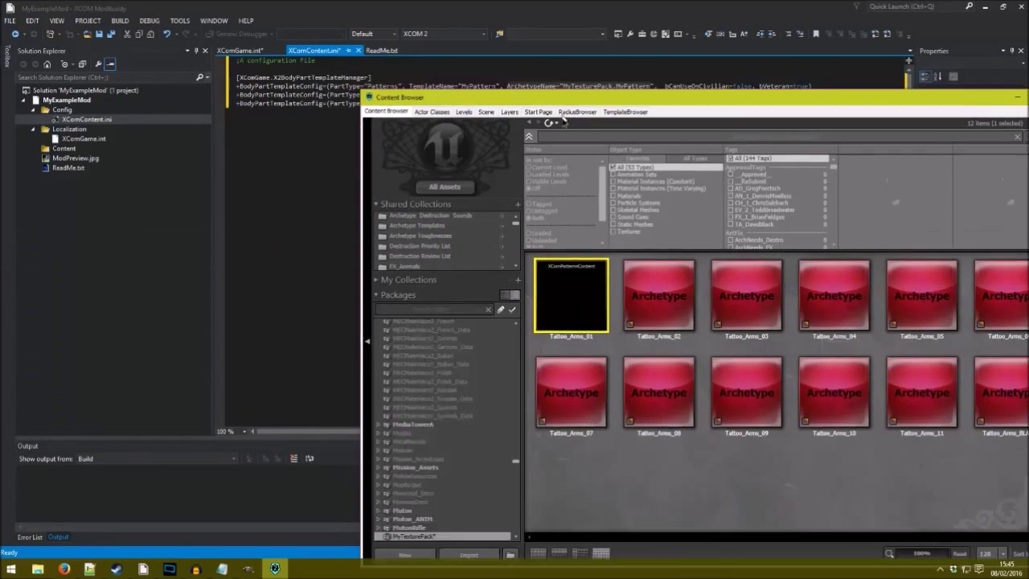
Open the external packages DLC_0_FacePaint.upk and DLC_0_FacePaint_GD.upk from the XCOM 2 game's XComGame\DLC\XCom_DLC_Day0\Content folder.
drag(558, 78, 504, 35)
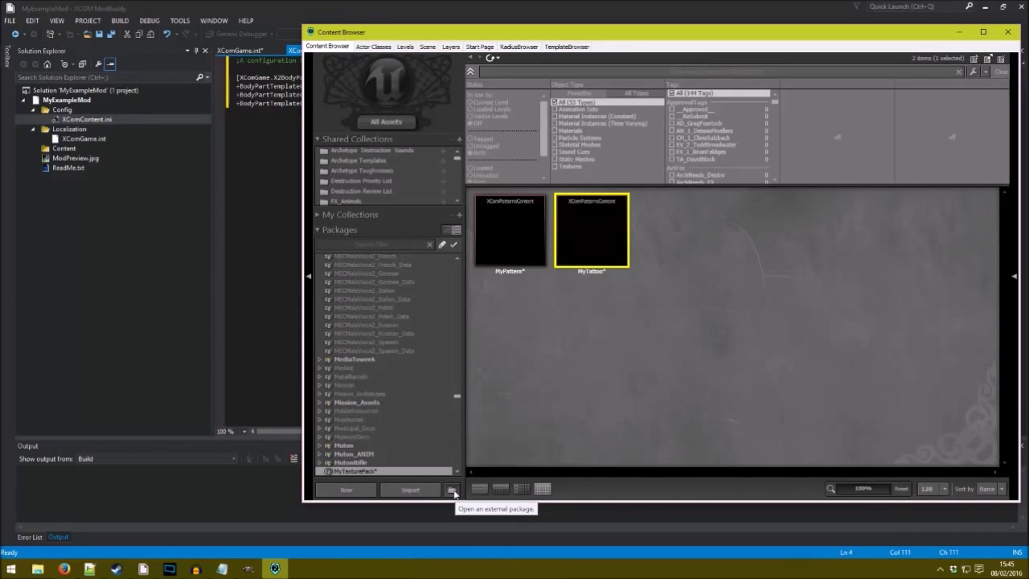
click(453, 492)
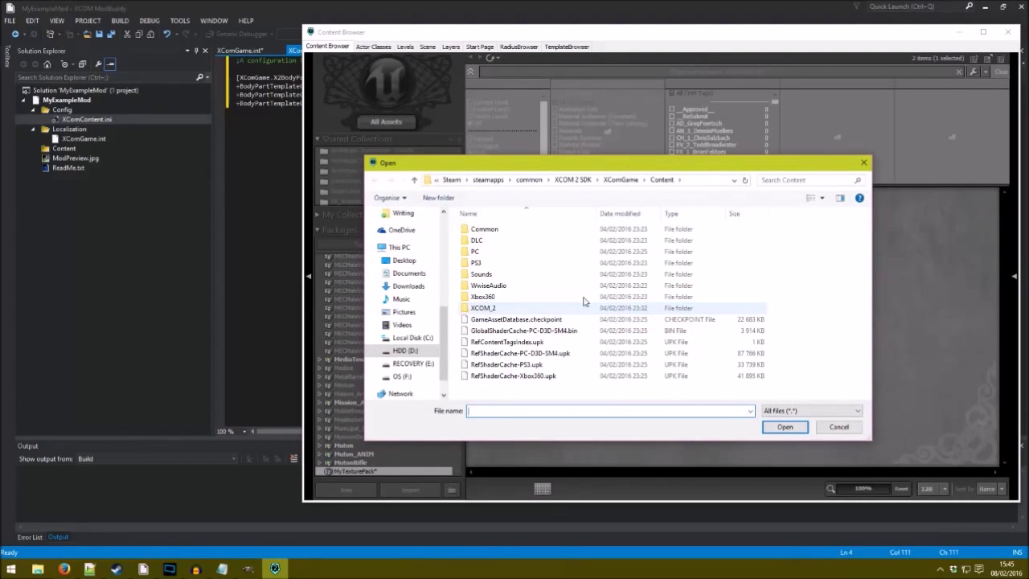
click(531, 180)
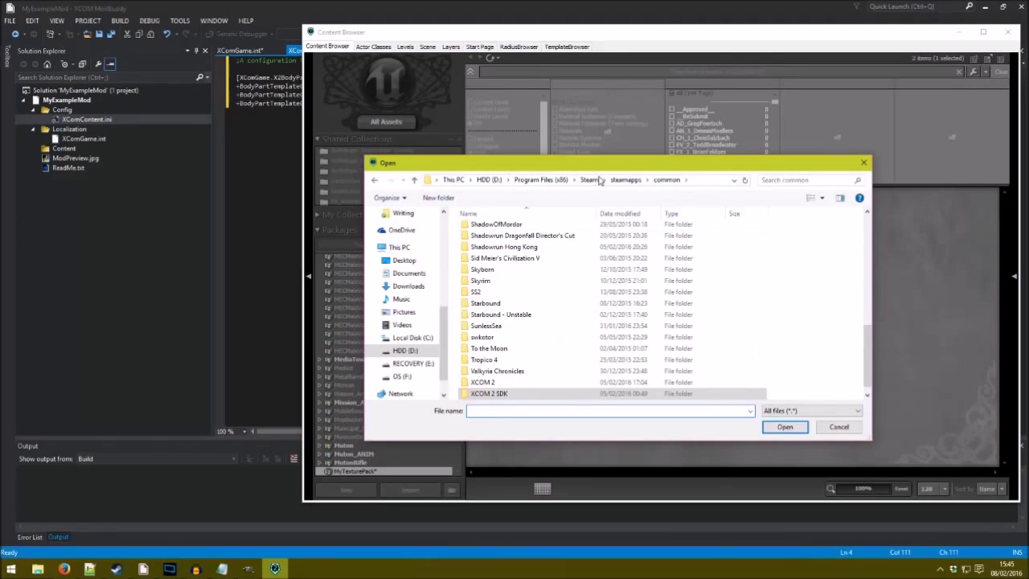
click(499, 383)
double_click(500, 384)
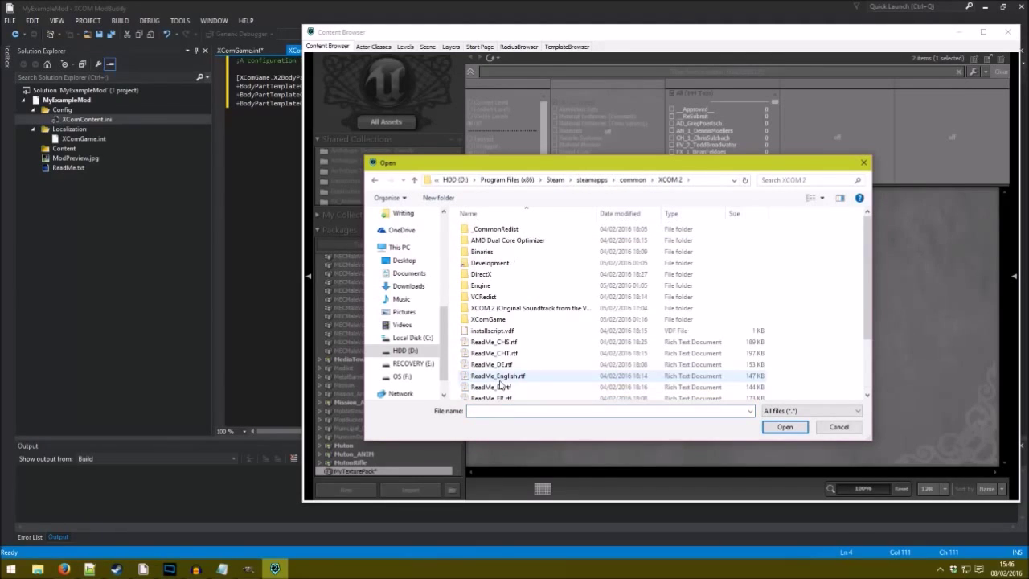
double_click(490, 319)
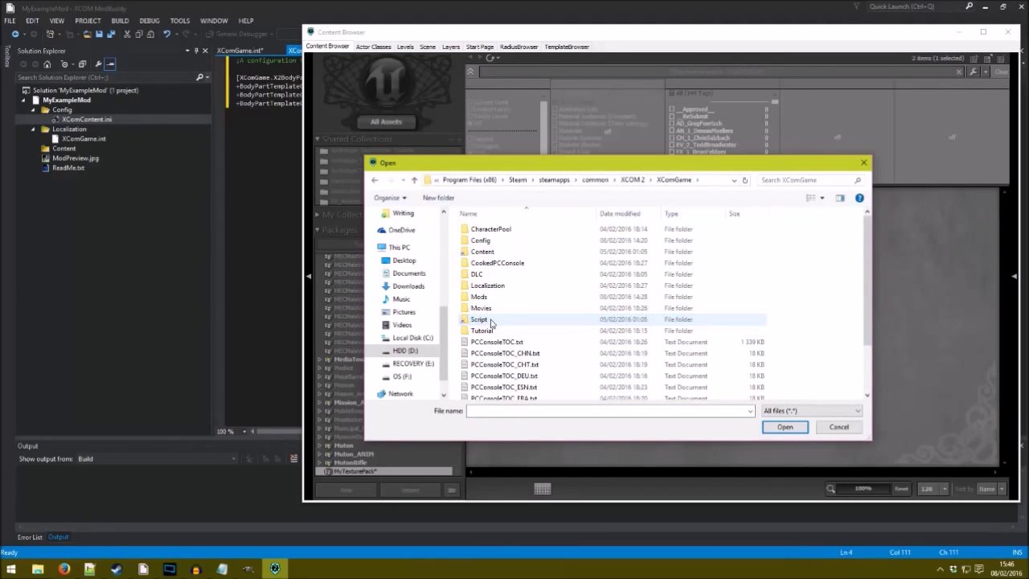
double_click(481, 274)
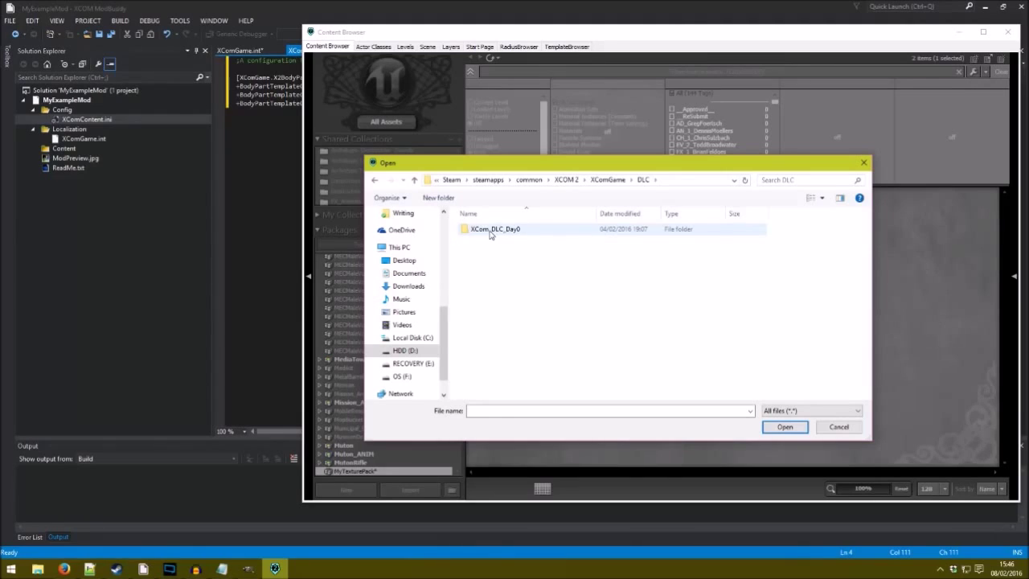
click(491, 234)
double_click(511, 234)
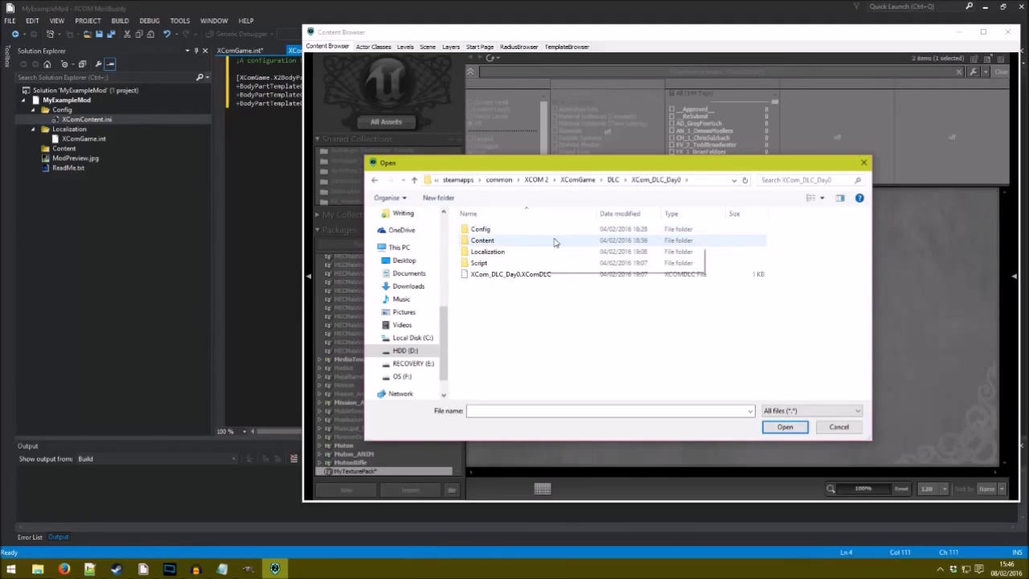
double_click(492, 241)
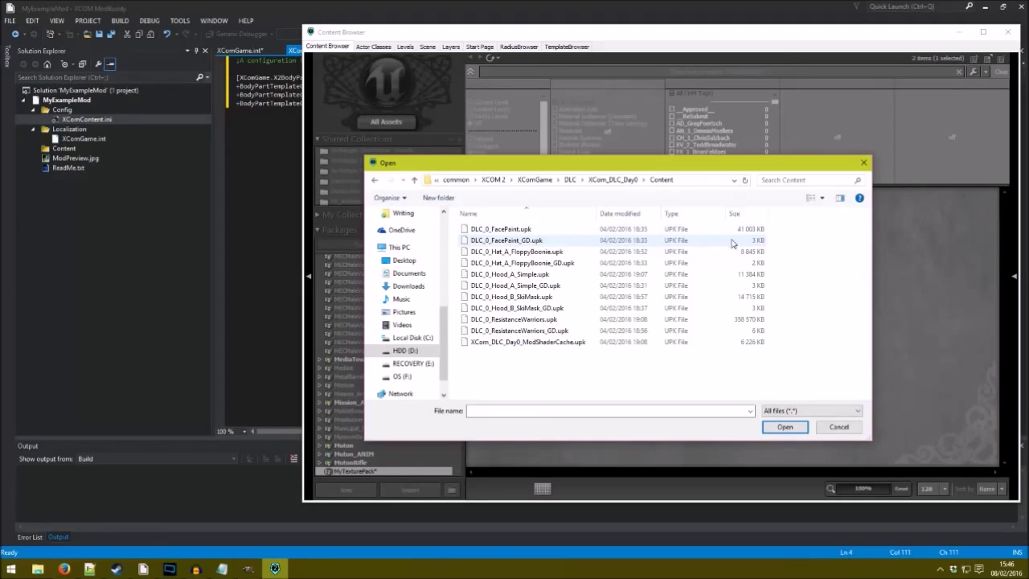
drag(777, 244, 529, 233)
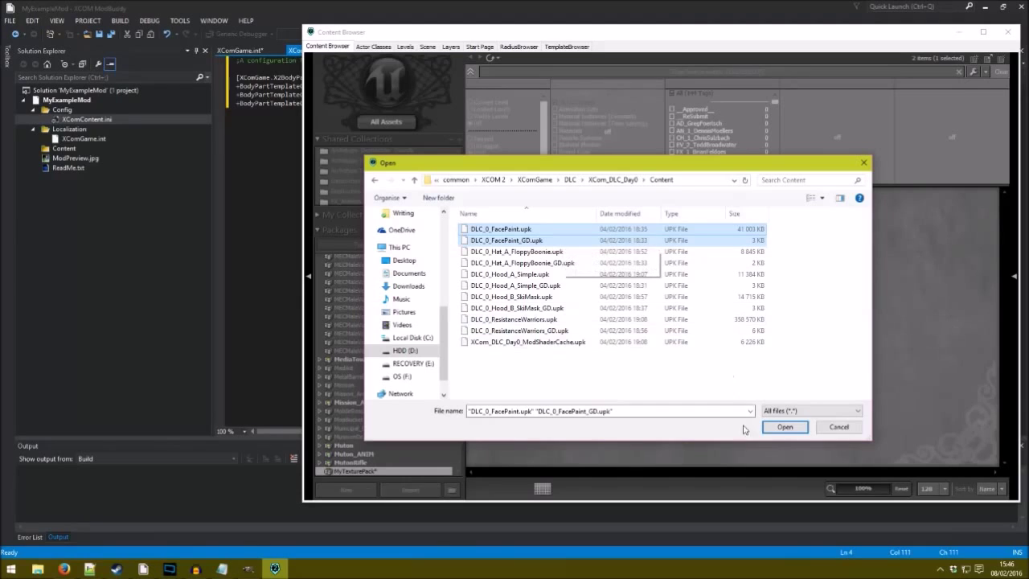
click(785, 427)
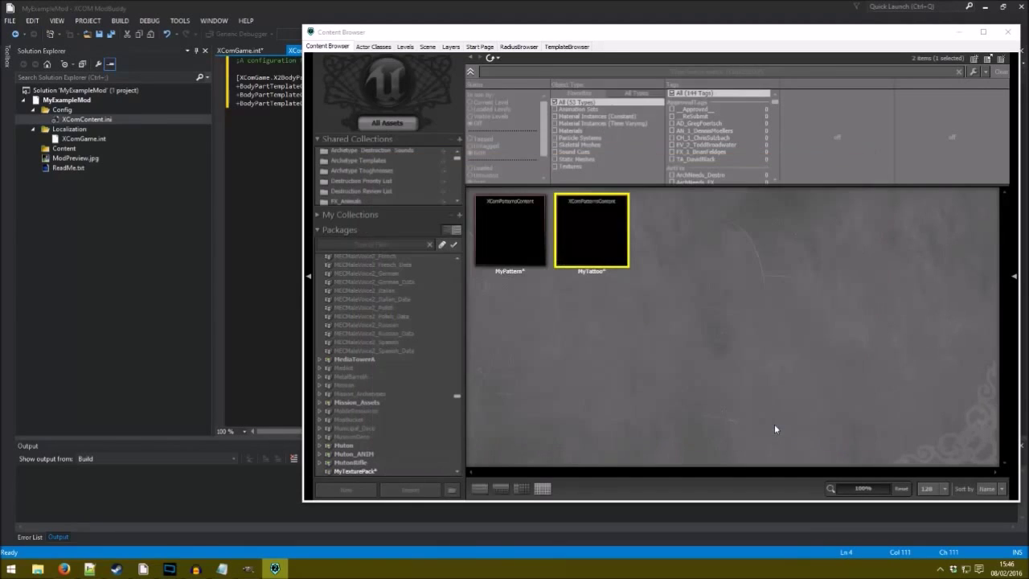
Filter the package list by "facepa" and show the contents of the DLC_0_FacePaint_GD package.
click(369, 244)
text(fac)
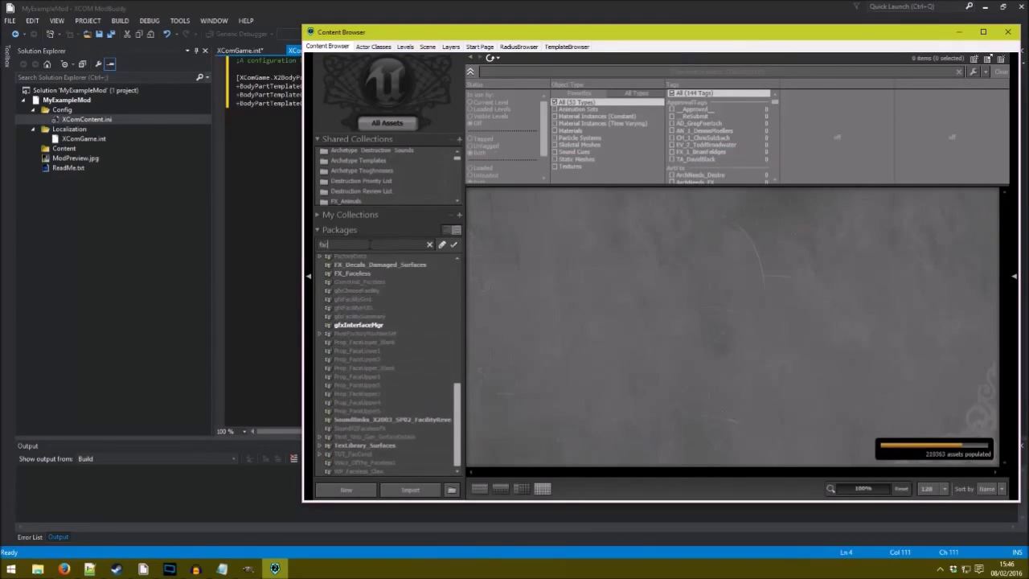
text(epd)
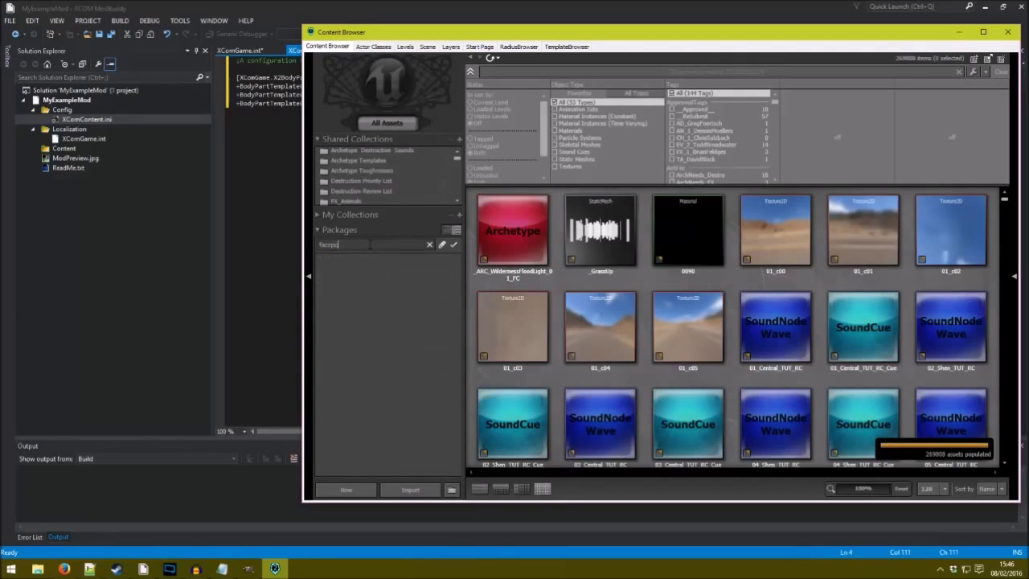
key(BackSpace)
text(ai)
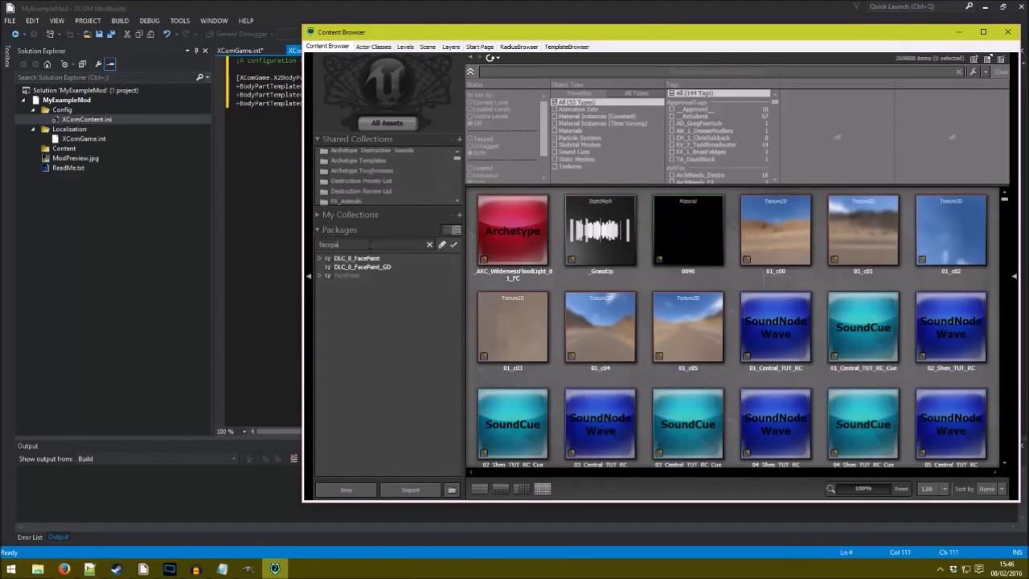
click(368, 267)
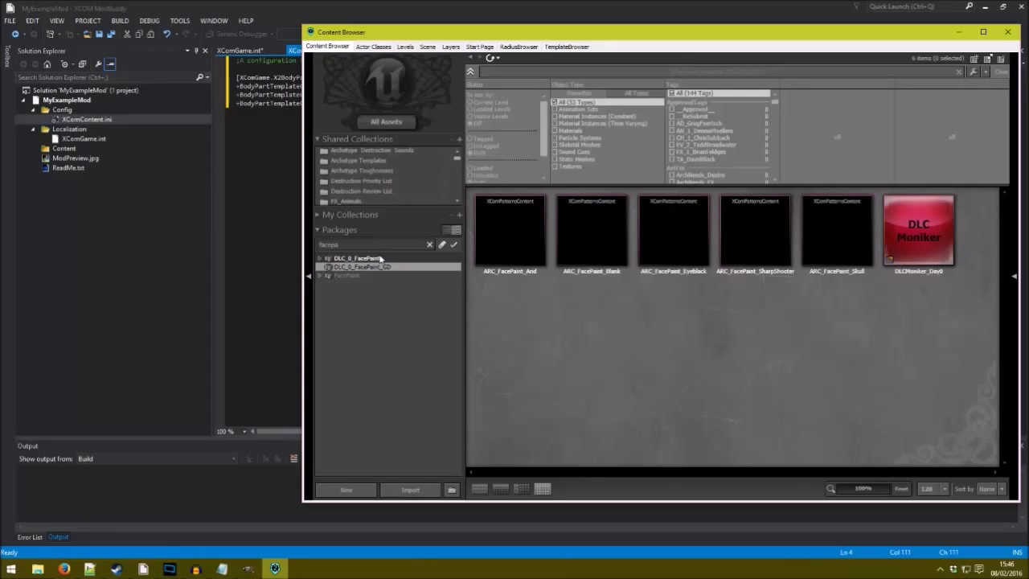
Create a copy of the ARC_FacePaint_Arid archetype from DLC_0_FacePaint_GD in the MyTexturePack package, named MyFacepaint.
click(382, 258)
click(368, 266)
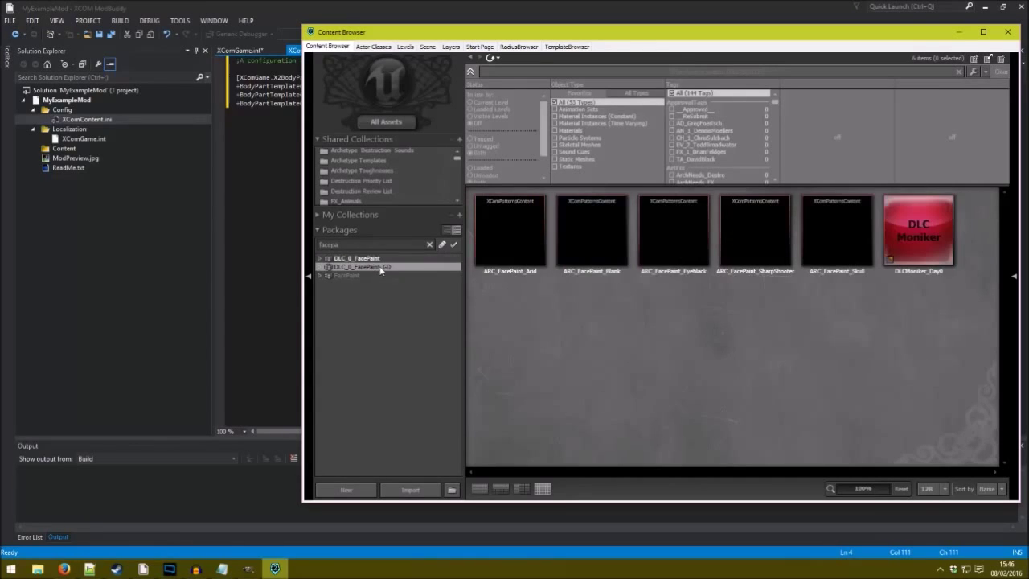
right_click(508, 238)
click(562, 280)
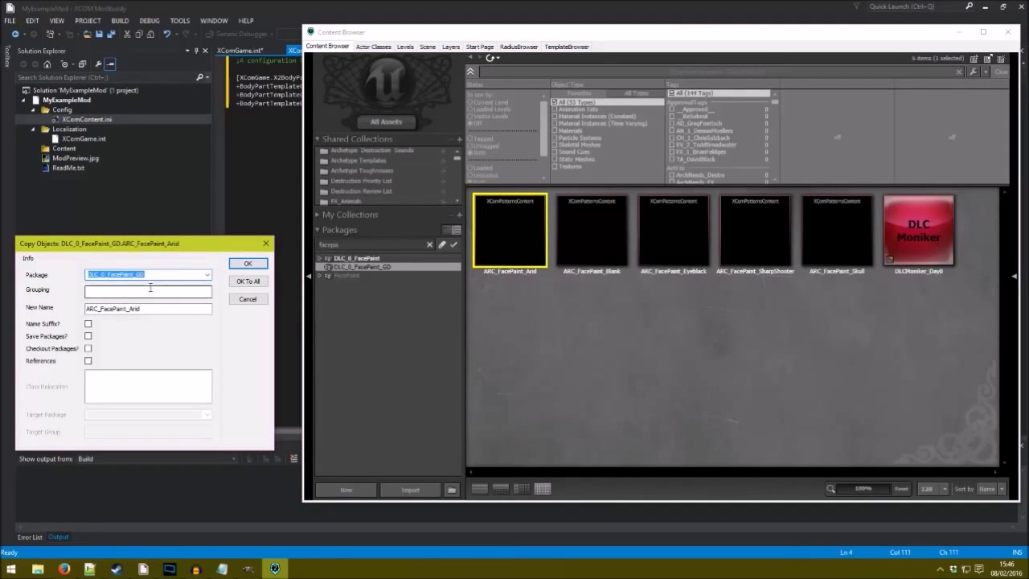
text(MyTex)
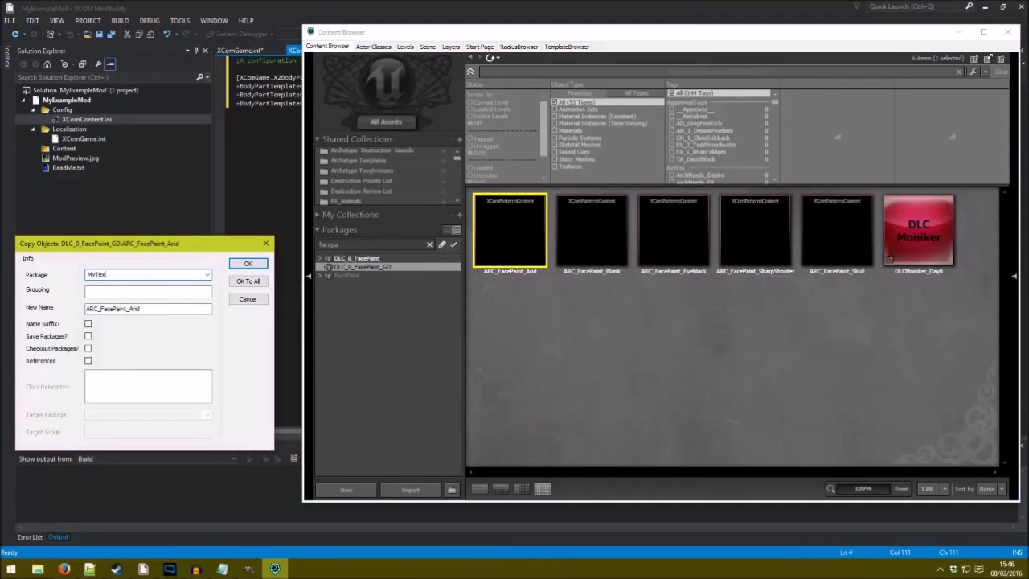
text(turePack)
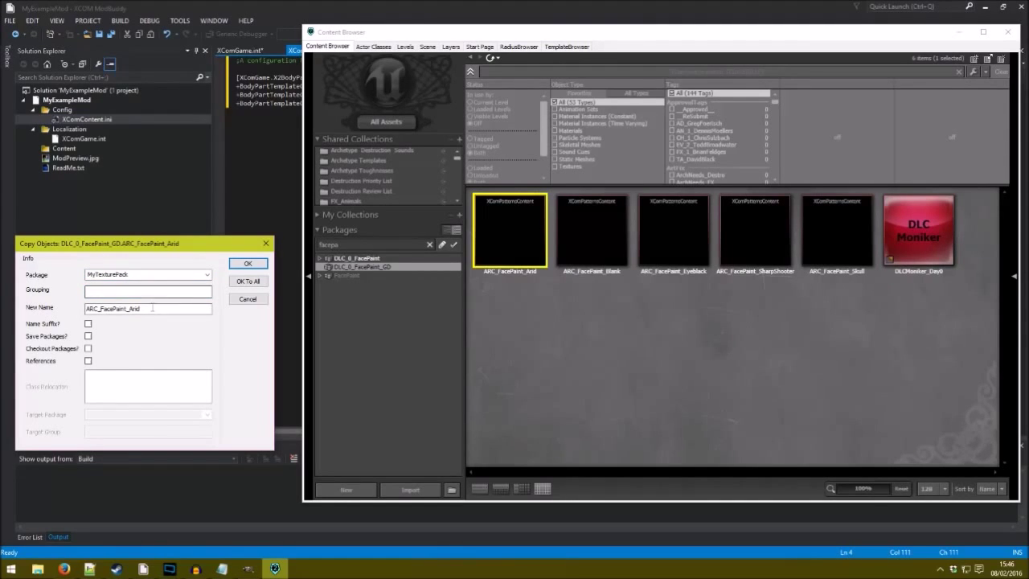
double_click(155, 308)
text(MyFacepaint)
click(240, 266)
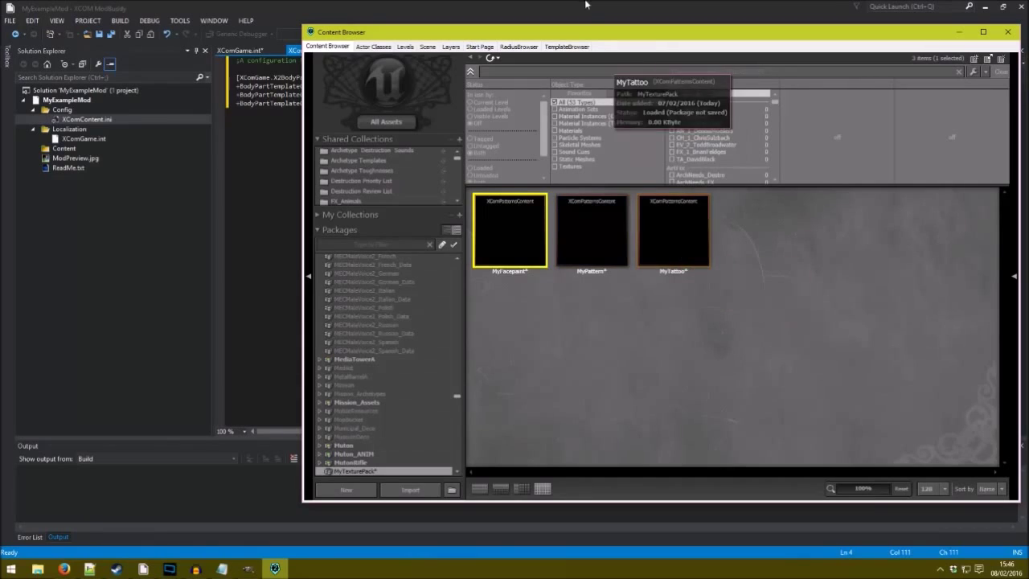
Compare the MyFacepaint, MyPattern and MyTattoo archetypes in MyTexturePack with the ArchetypeName entries in XComContent.ini.
drag(589, 37, 500, 139)
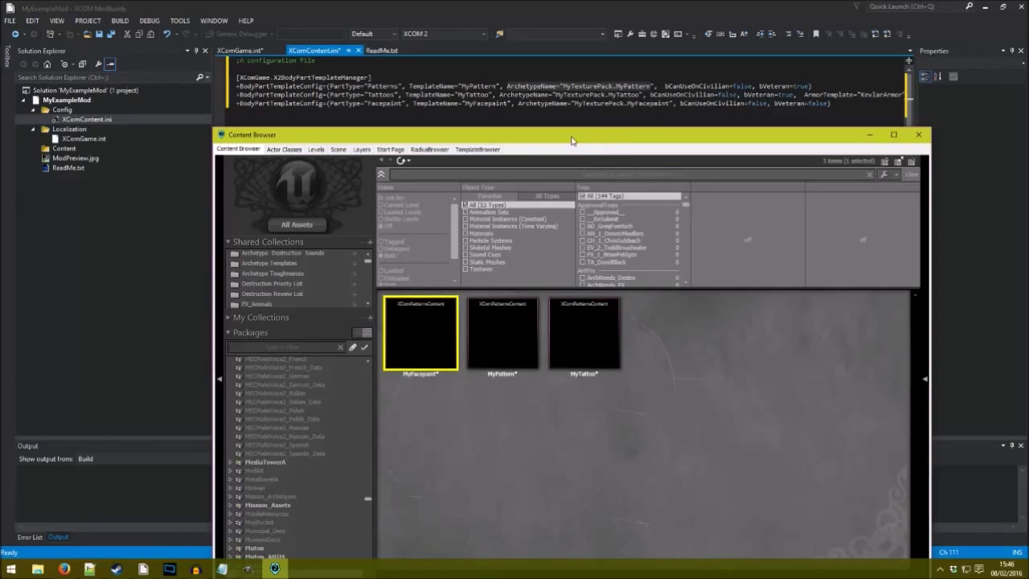
drag(575, 138, 581, 61)
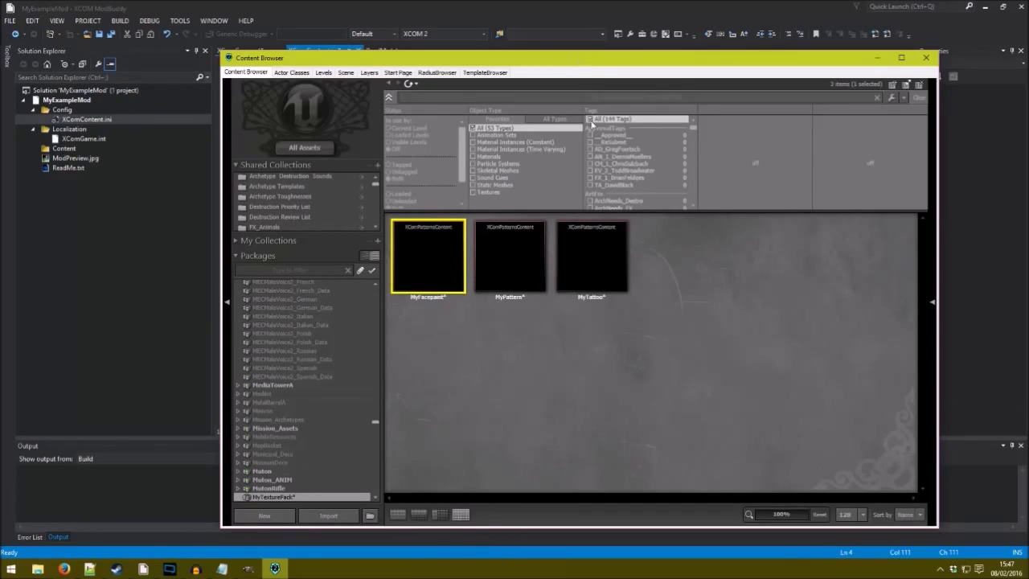
click(502, 344)
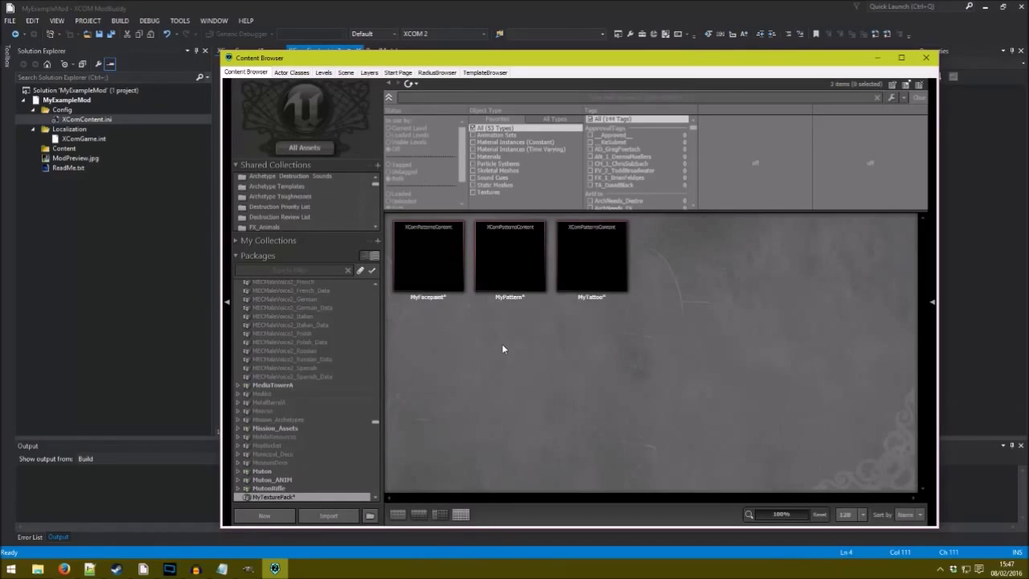
click(577, 265)
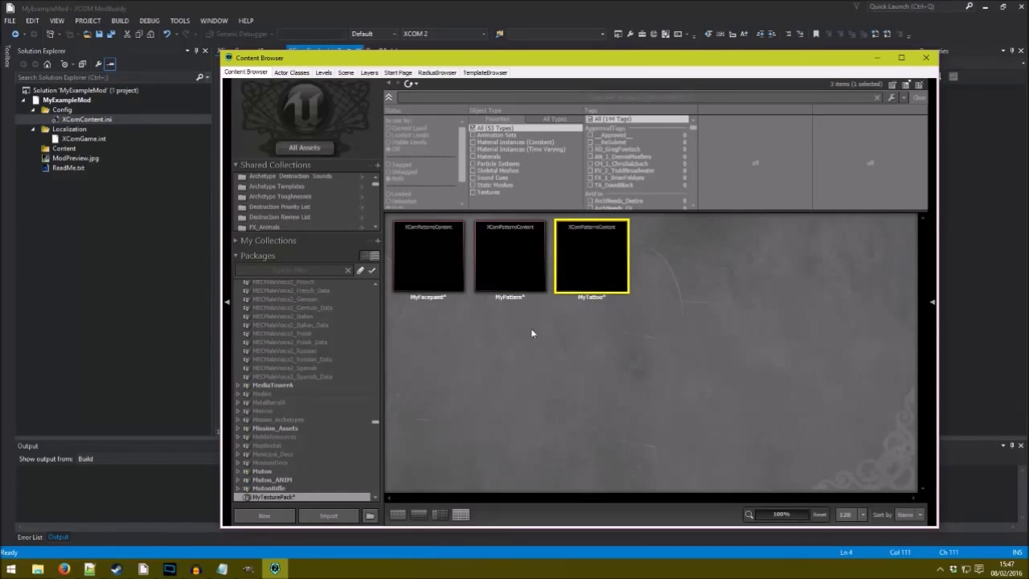
mouse_move(511, 263)
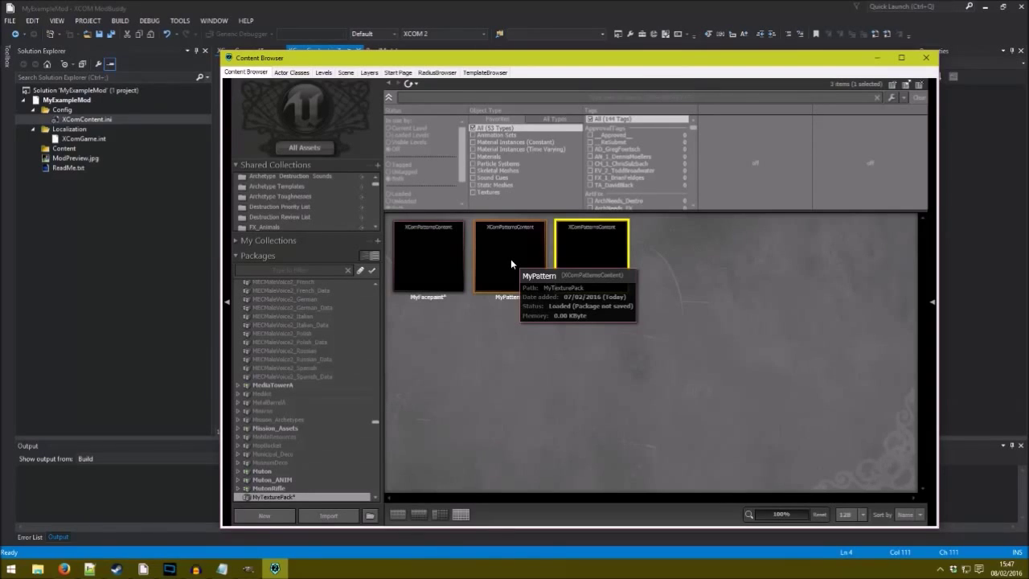
click(436, 281)
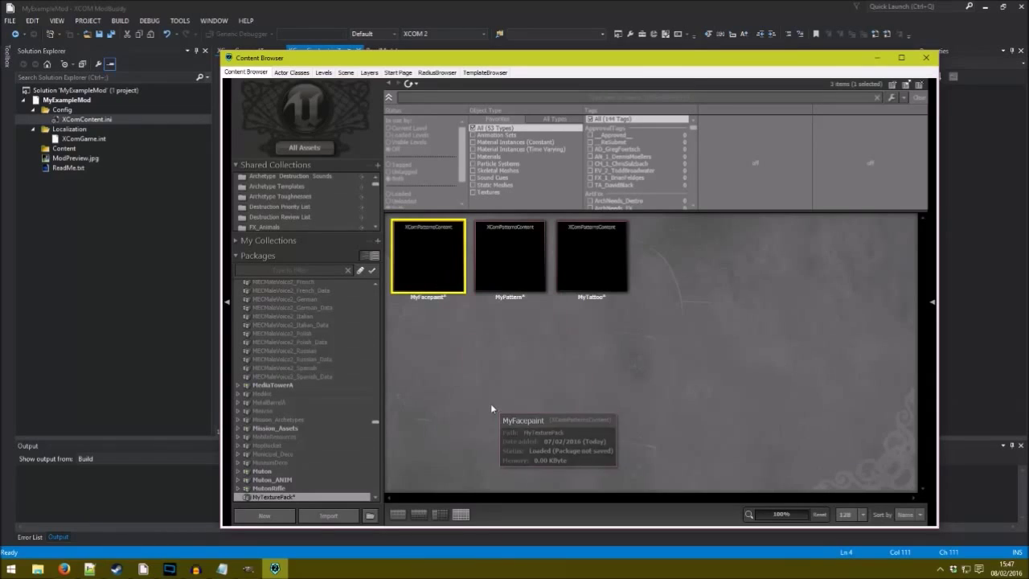
Filter the package list by "facepa" and show the contents of the DLC_0_FacePaint package.
scroll(341, 432, down, 3)
scroll(341, 432, up, 2)
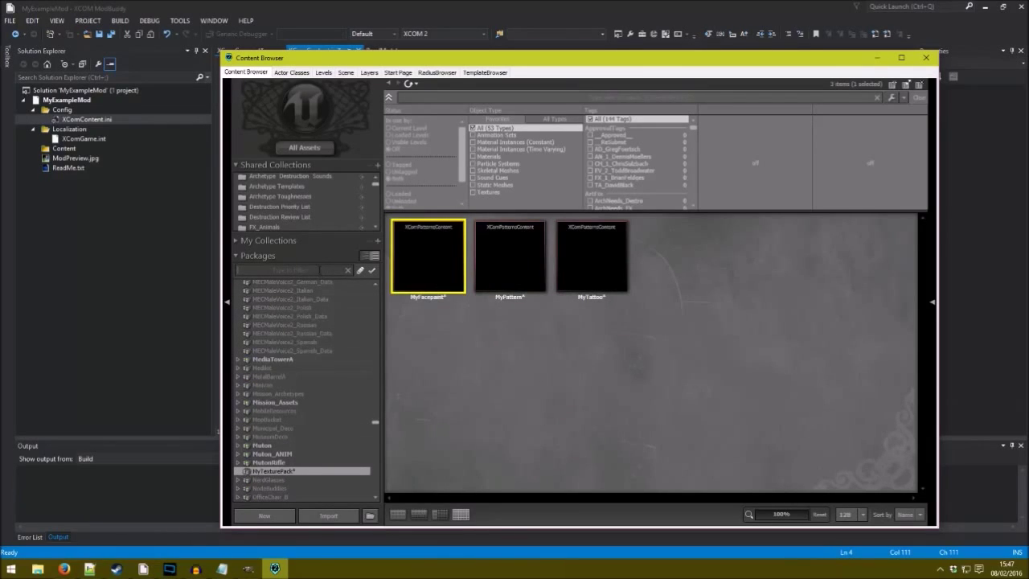
text(face)
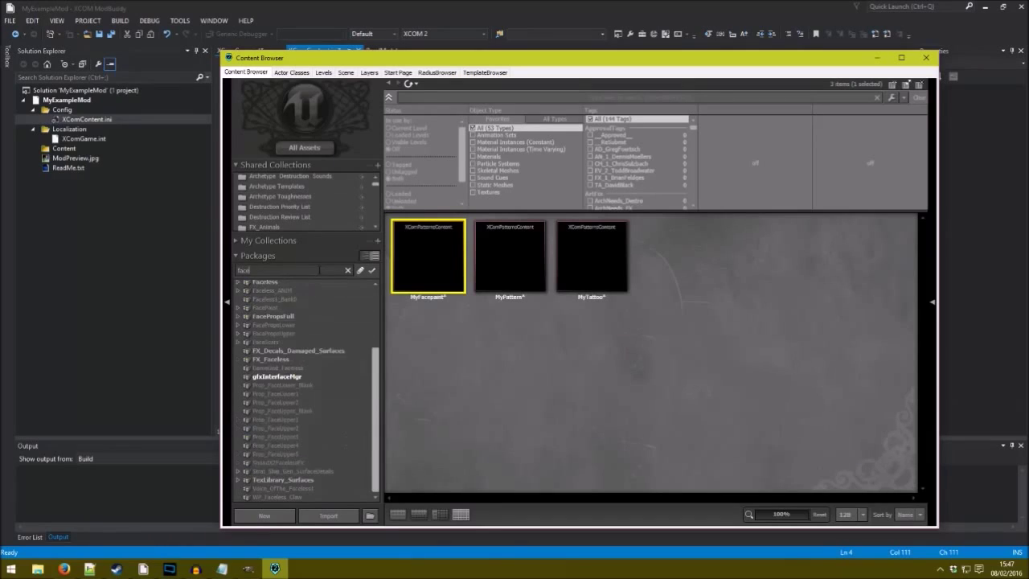
text(pa)
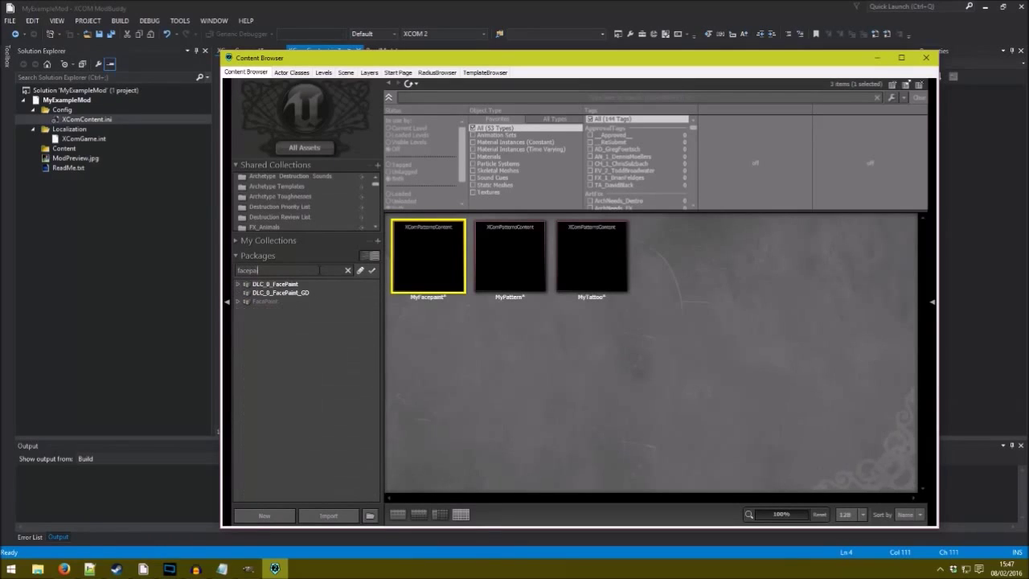
click(308, 295)
click(299, 284)
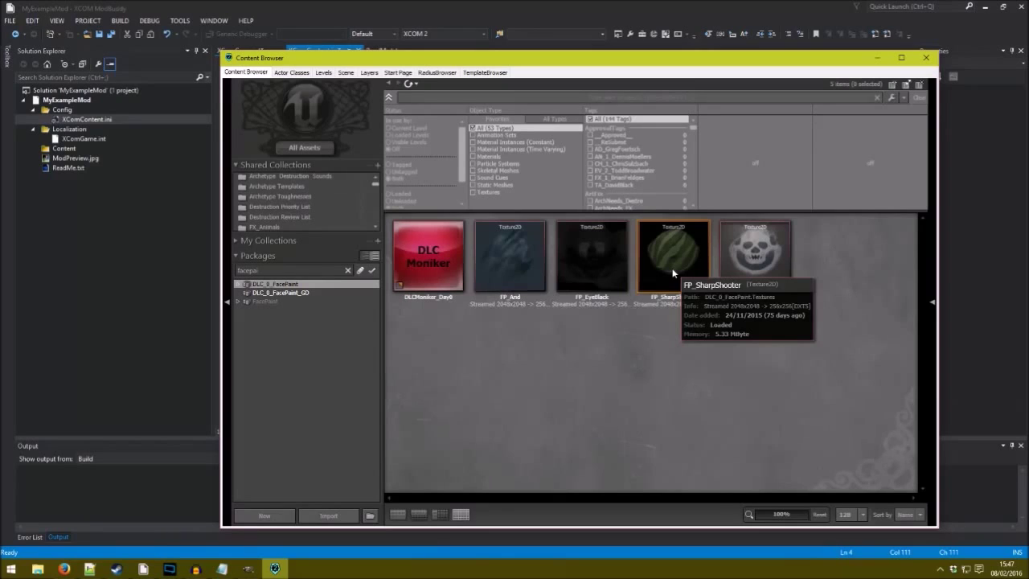
Open the FP_Skull texture from DLC_0_FacePaint in the texture viewer.
right_click(754, 257)
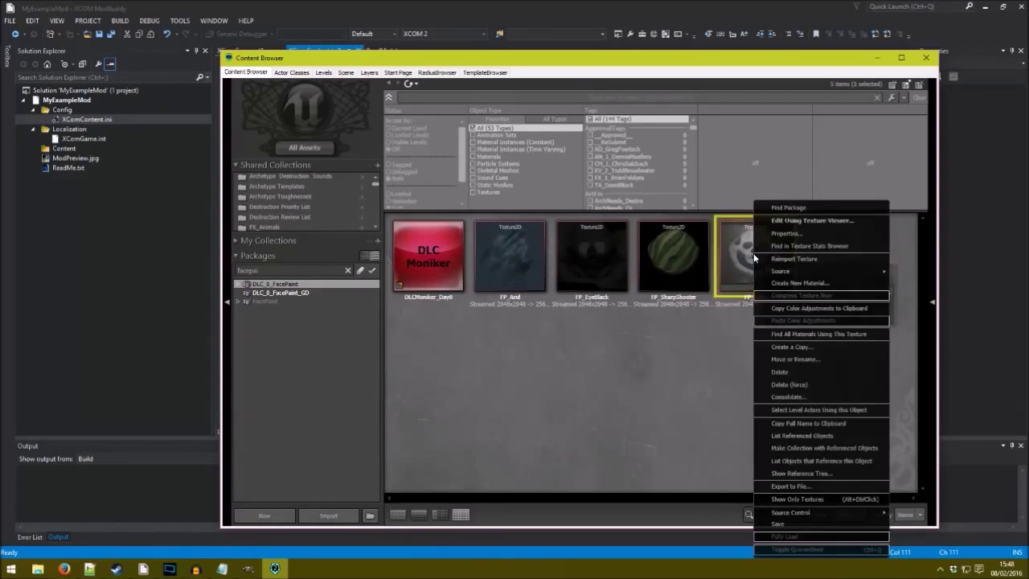
click(807, 222)
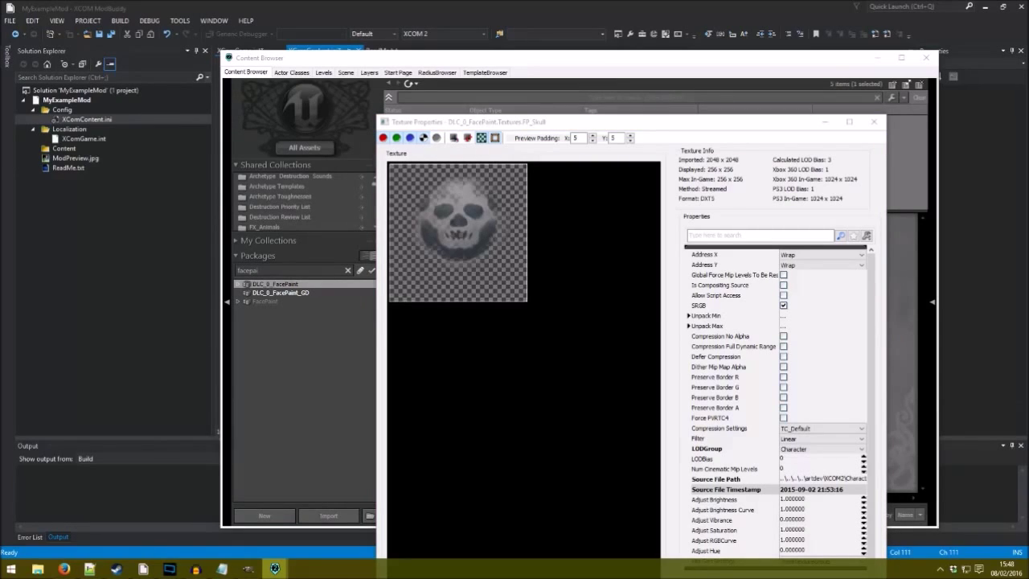
click(610, 296)
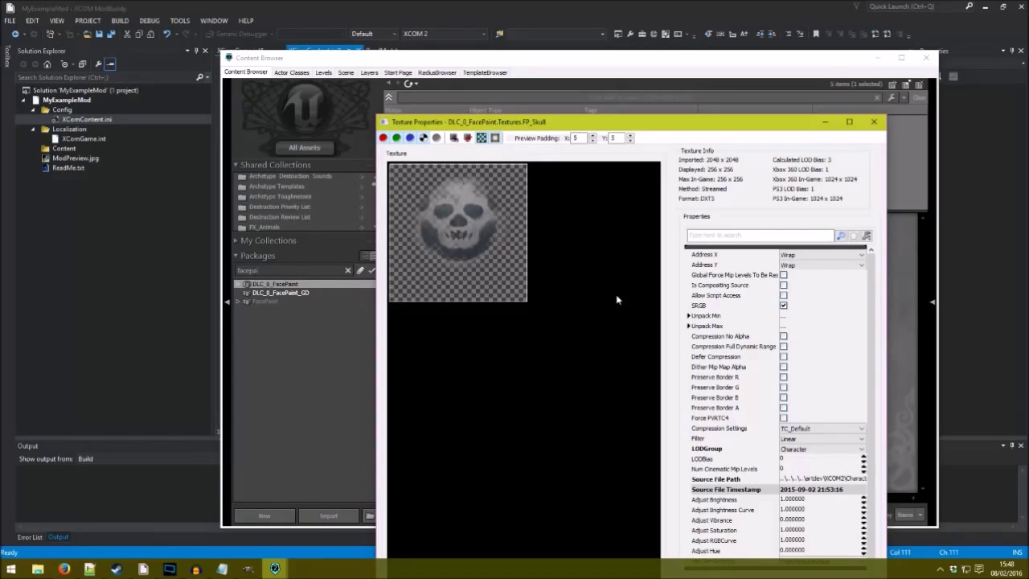
Switch to GIMP and paste the captured screen with the skull texture as a new image.
click(247, 568)
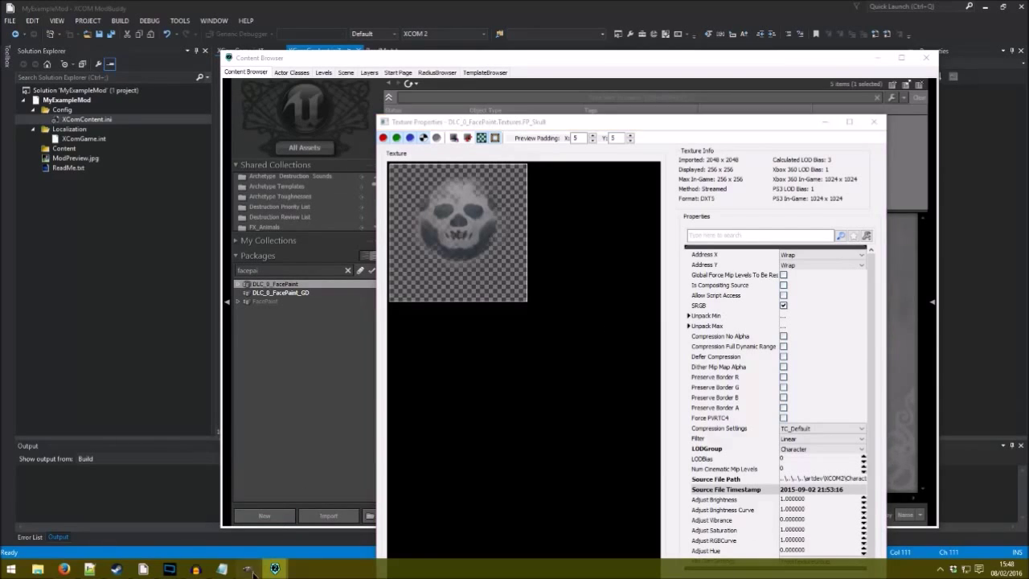
key(ctrl+shift+v)
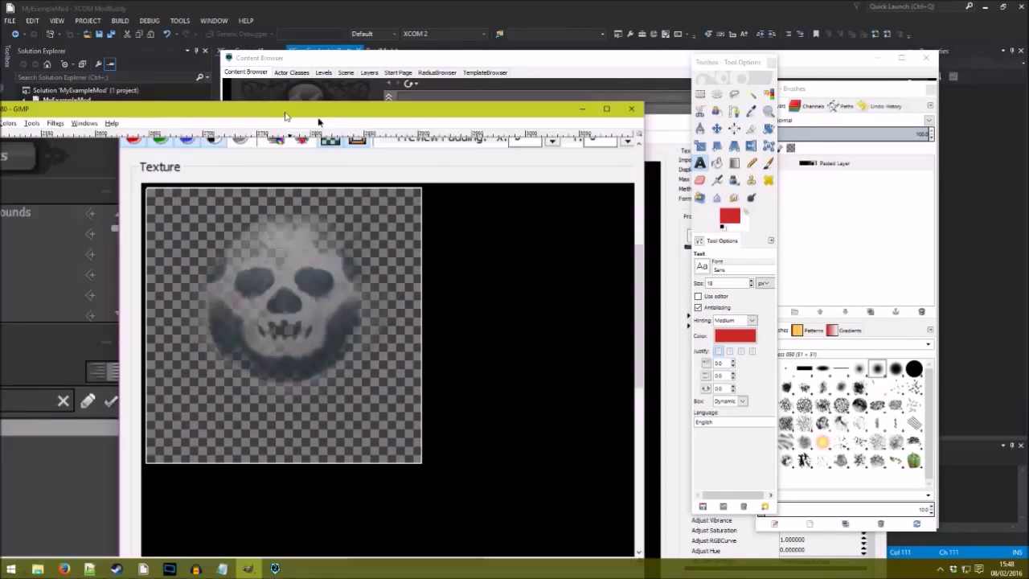
drag(427, 109, 427, 63)
click(812, 163)
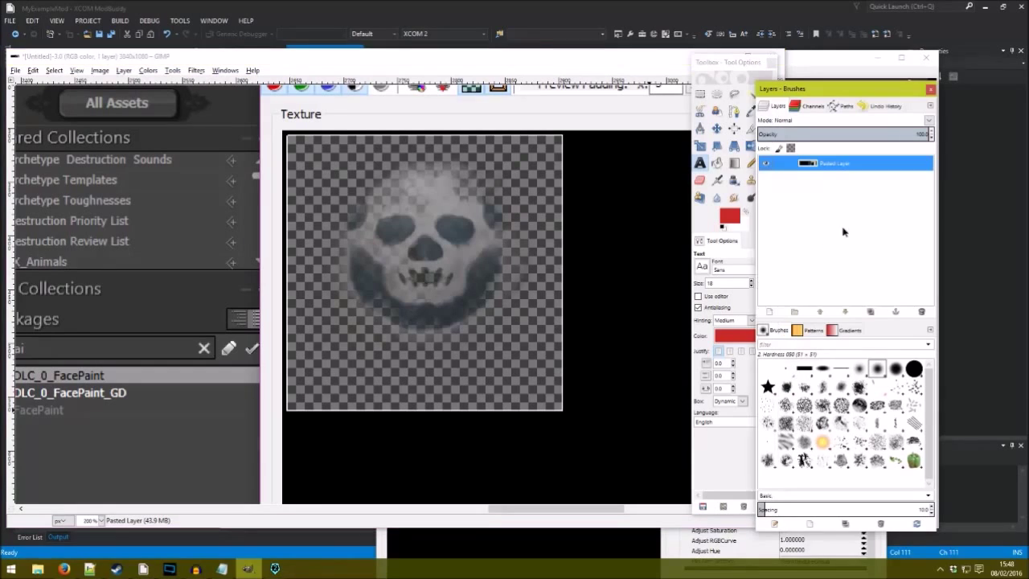
Add a new transparent layer above the Pasted Layer.
right_click(833, 163)
click(858, 187)
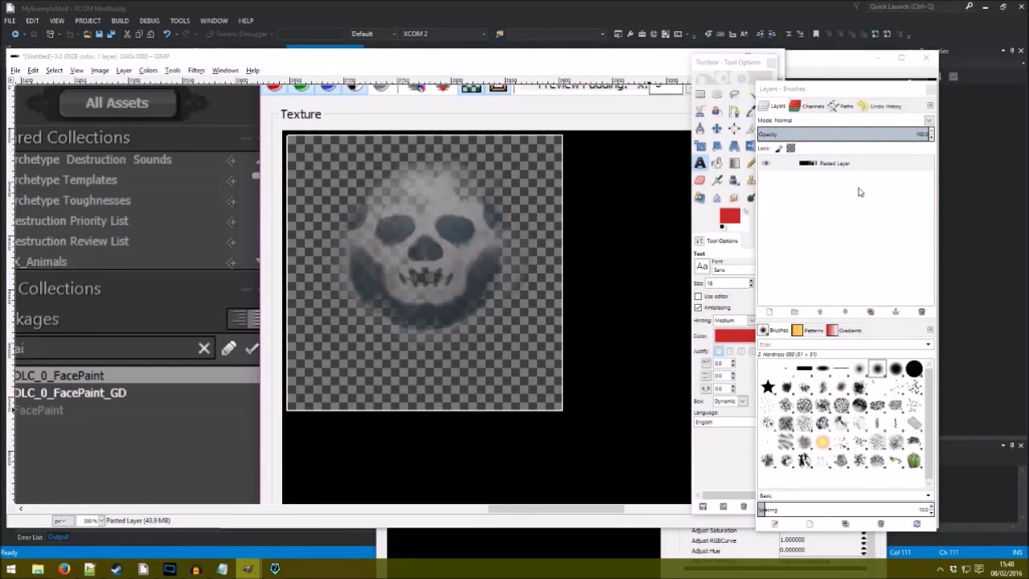
key(Return)
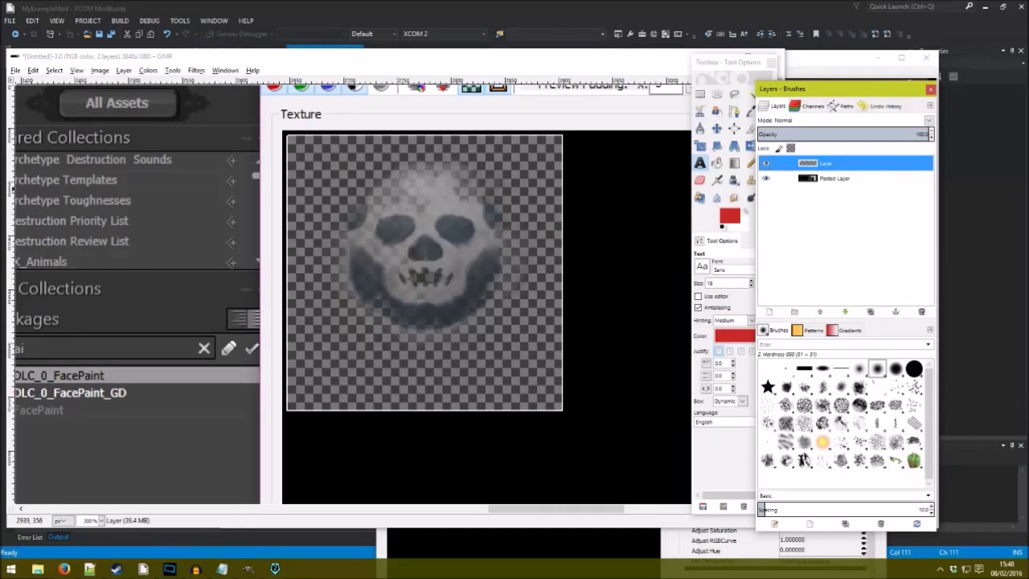
Select an ellipse of about 43 × 37 px over the skull's right-hand cheek and fill it with the red foreground color.
drag(726, 69, 690, 72)
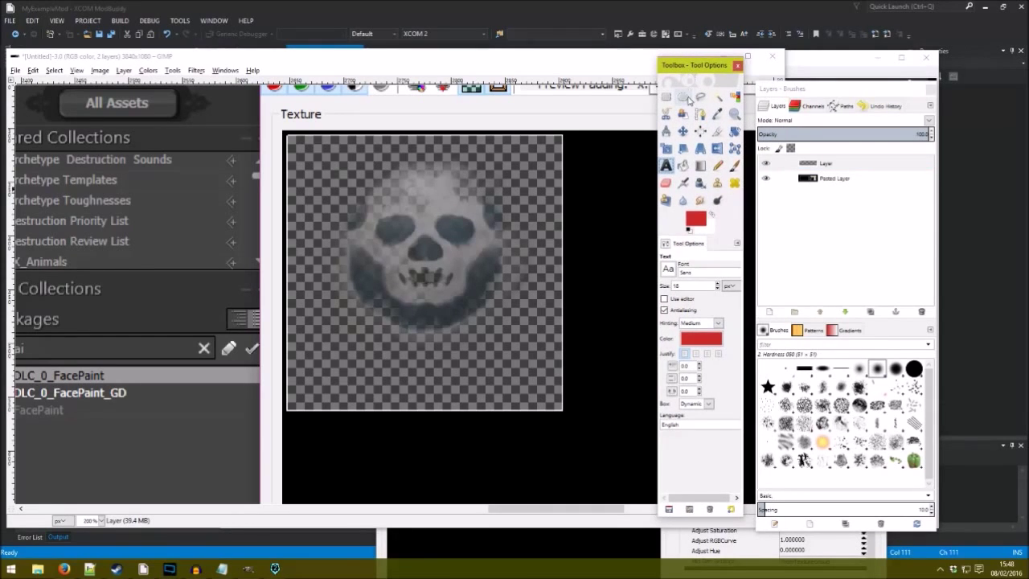
click(683, 97)
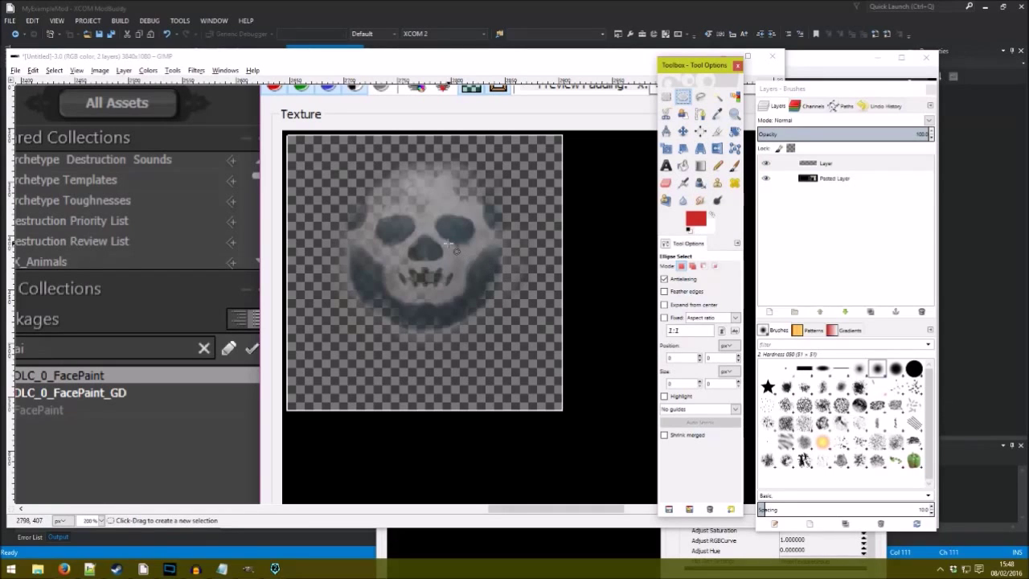
drag(444, 242, 489, 282)
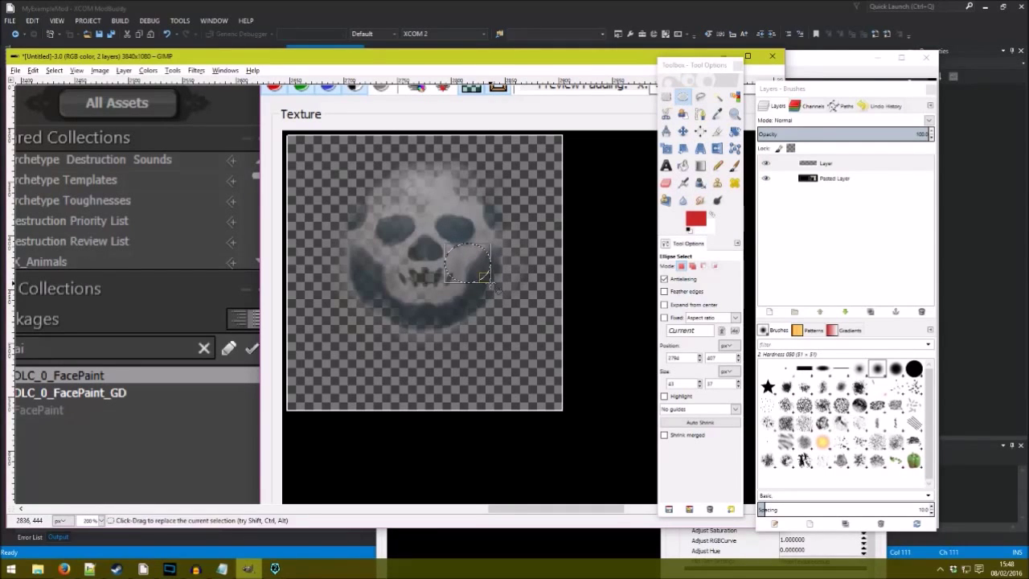
click(682, 165)
click(478, 262)
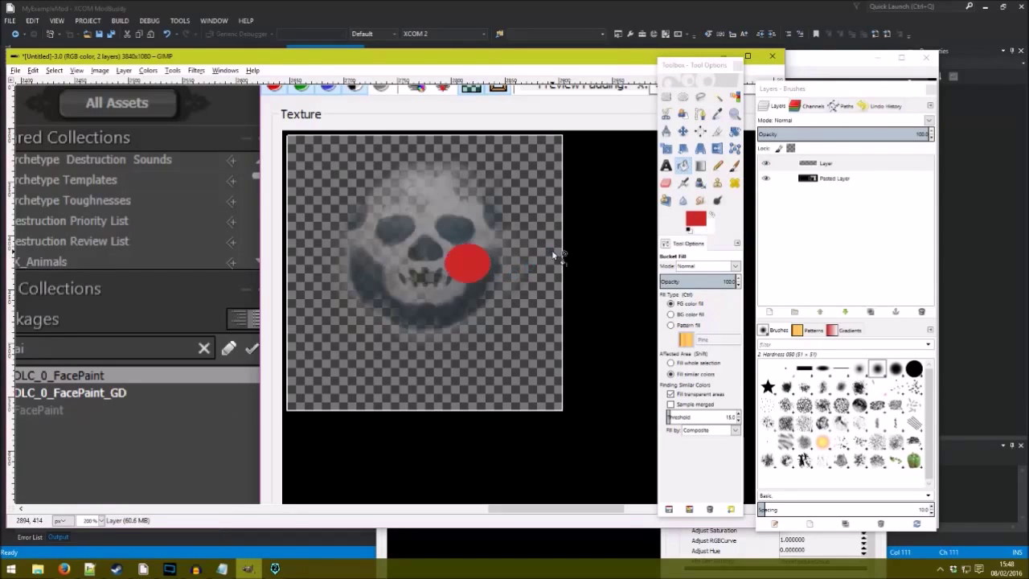
Select a matching ellipse over the skull's left-hand cheek and bucket-fill it with the same red.
click(685, 97)
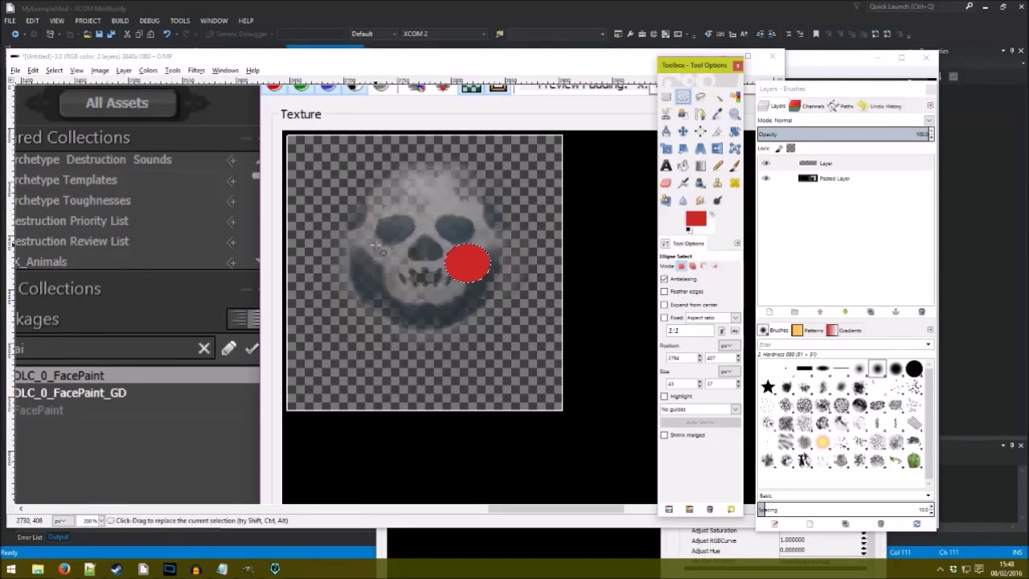
drag(360, 240, 364, 243)
drag(404, 293, 402, 284)
click(685, 166)
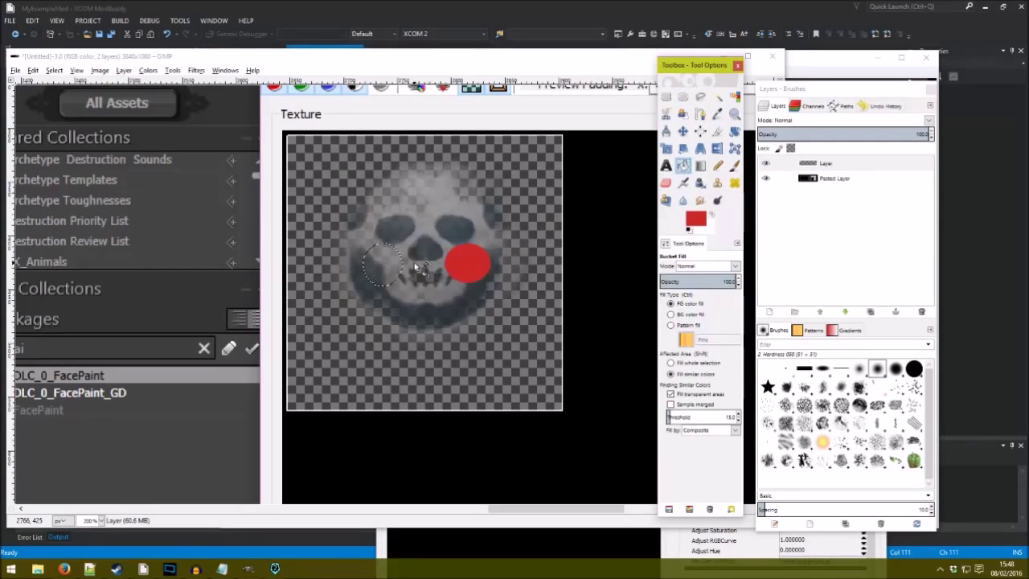
click(502, 268)
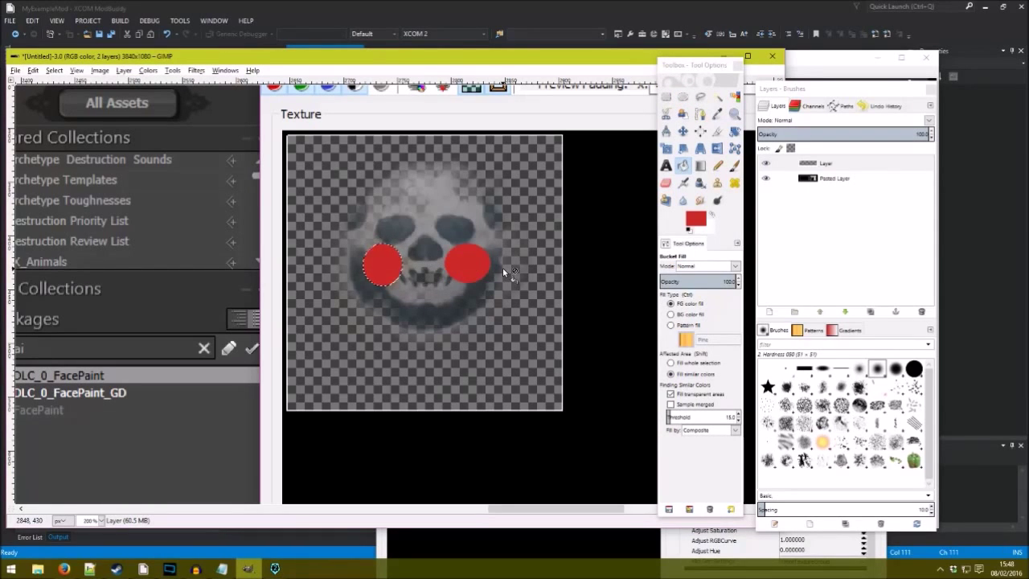
Select the whole checkered texture square with a rectangle of about 255 × 255 px starting at 2648, 307.
click(666, 96)
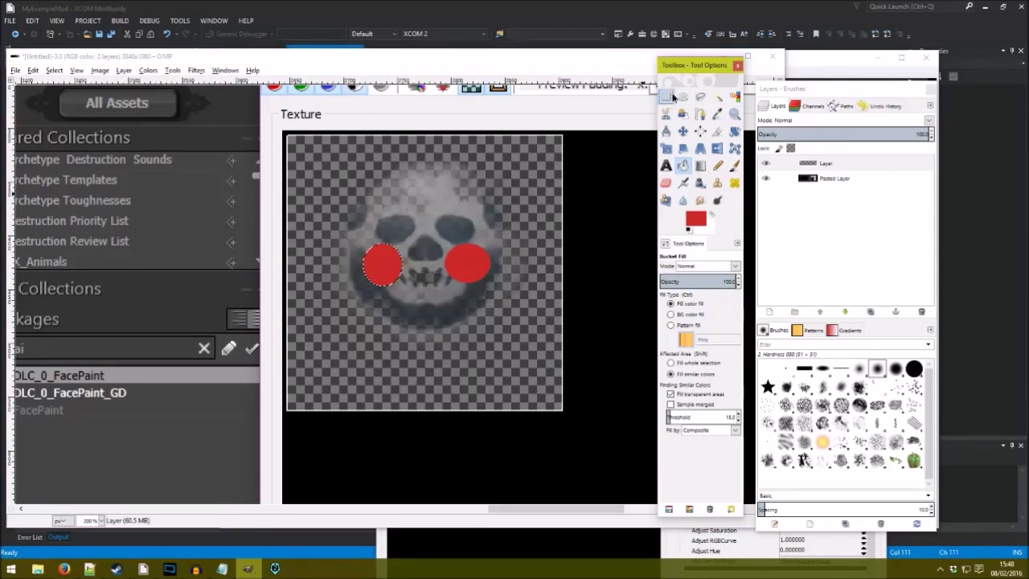
scroll(308, 160, up, 1)
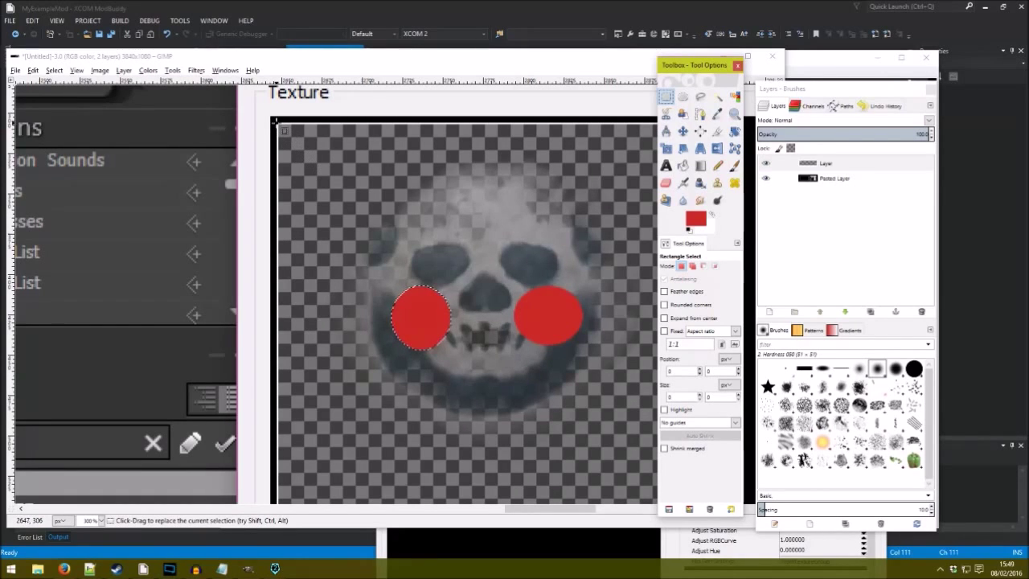
drag(275, 123, 593, 434)
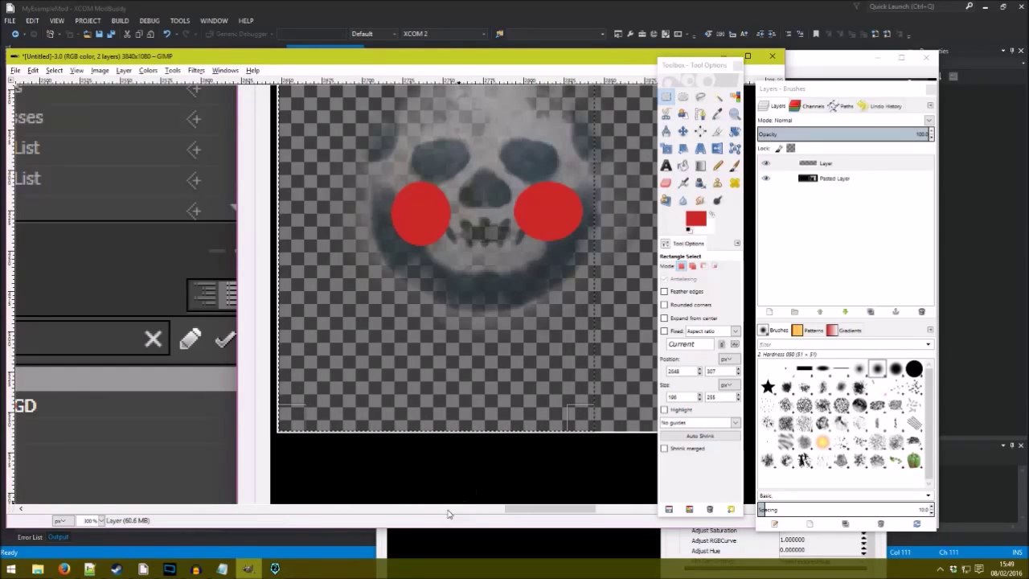
scroll(562, 510, right, 3)
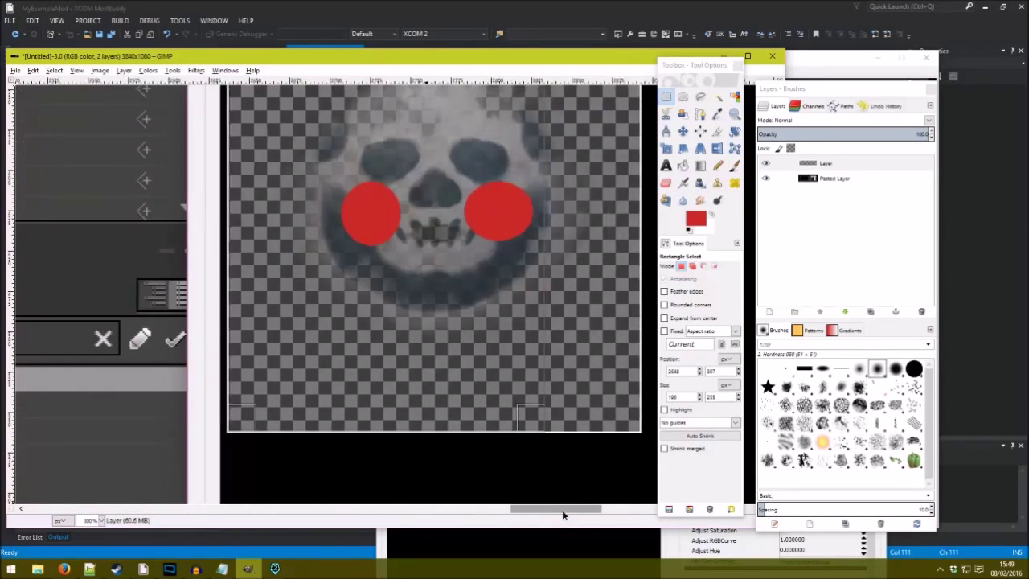
drag(427, 264, 507, 268)
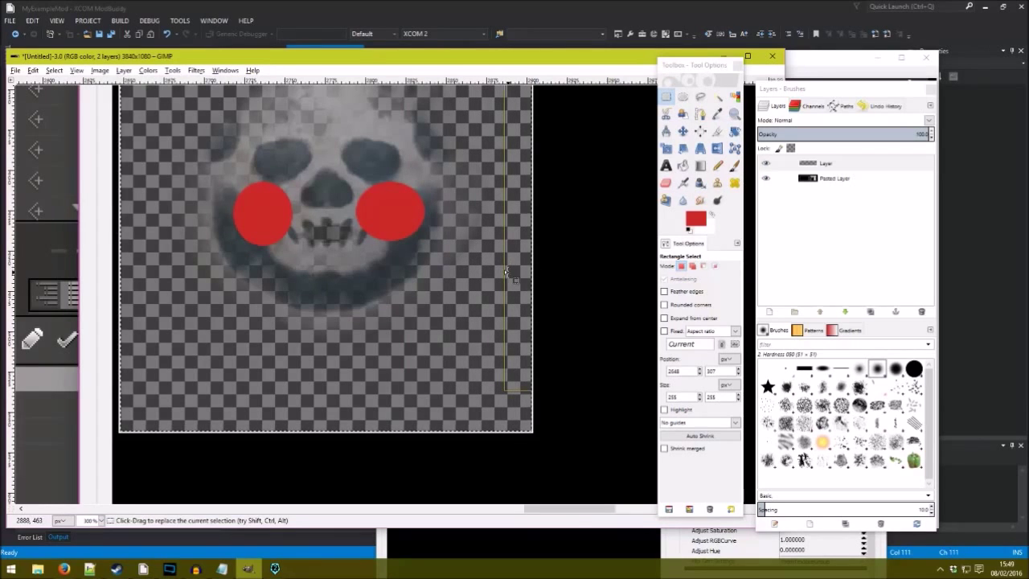
Copy the selected square of the red-cheeks layer into a new image, closing the template image without saving.
click(847, 166)
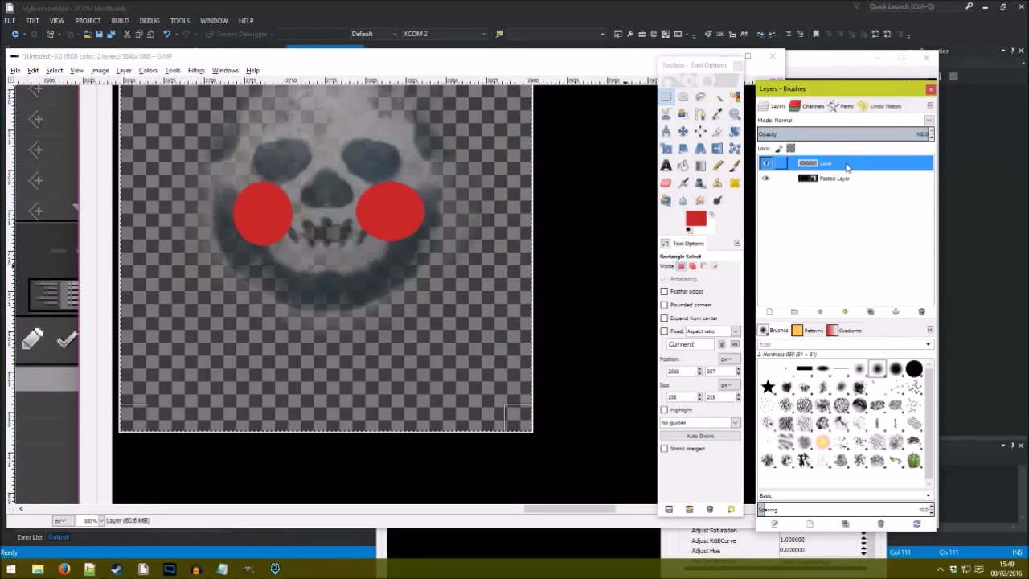
key(ctrl+c)
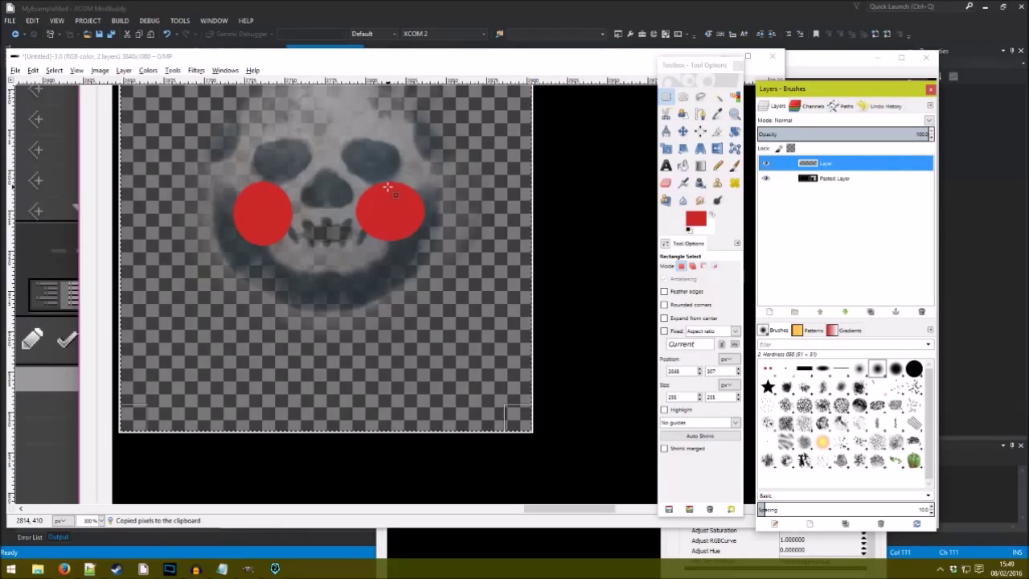
click(772, 57)
click(410, 353)
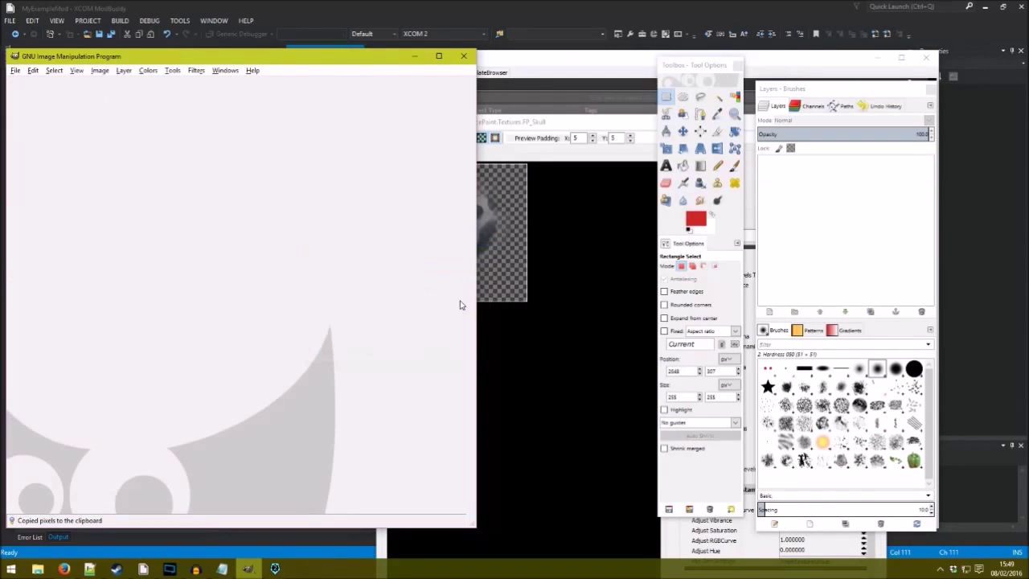
key(ctrl+shift+v)
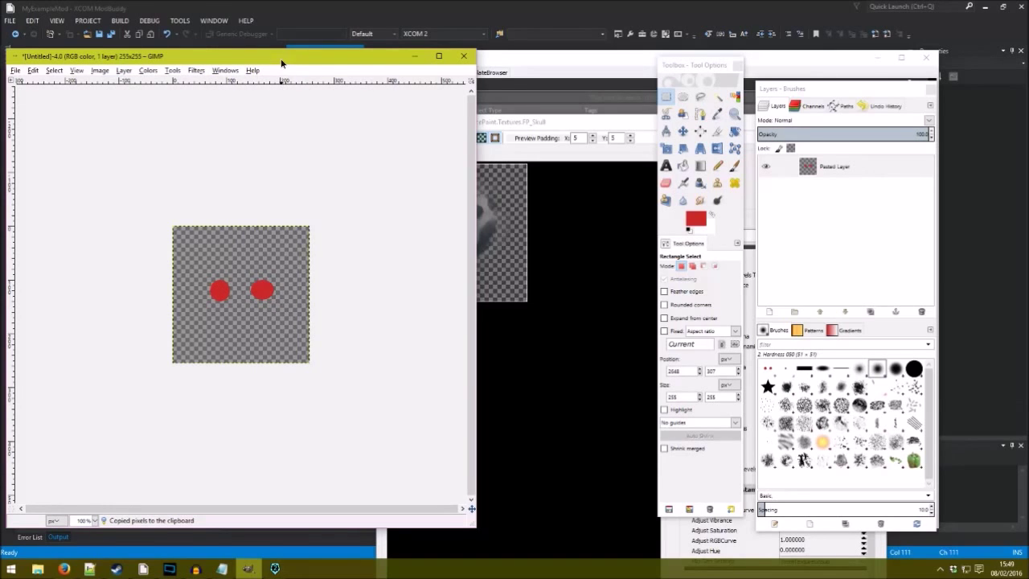
Scale the new cheeks image to 2048 × 2048 px, matching the imported size of the FP_Skull texture.
drag(281, 63, 226, 149)
click(563, 108)
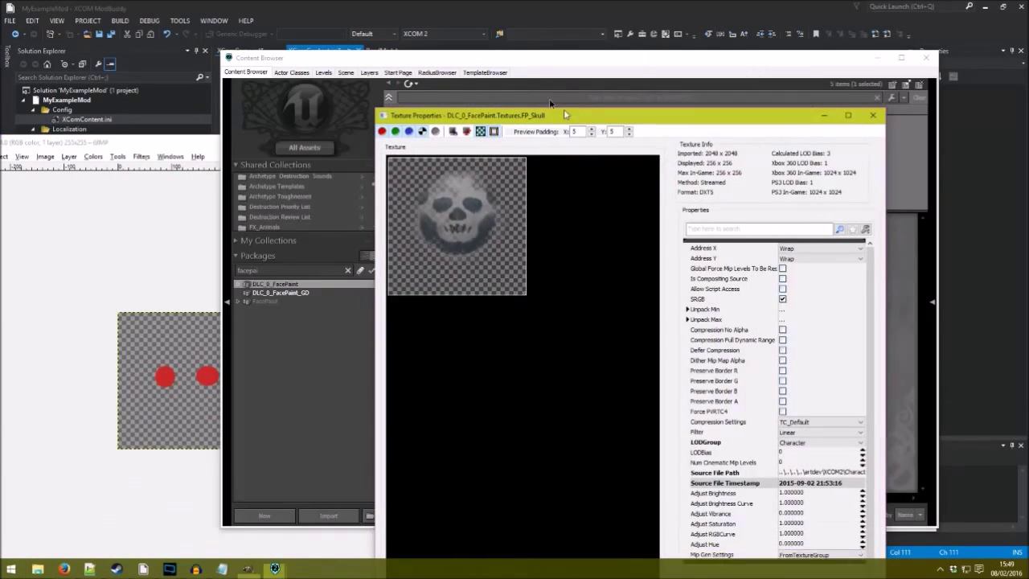
drag(563, 109, 541, 92)
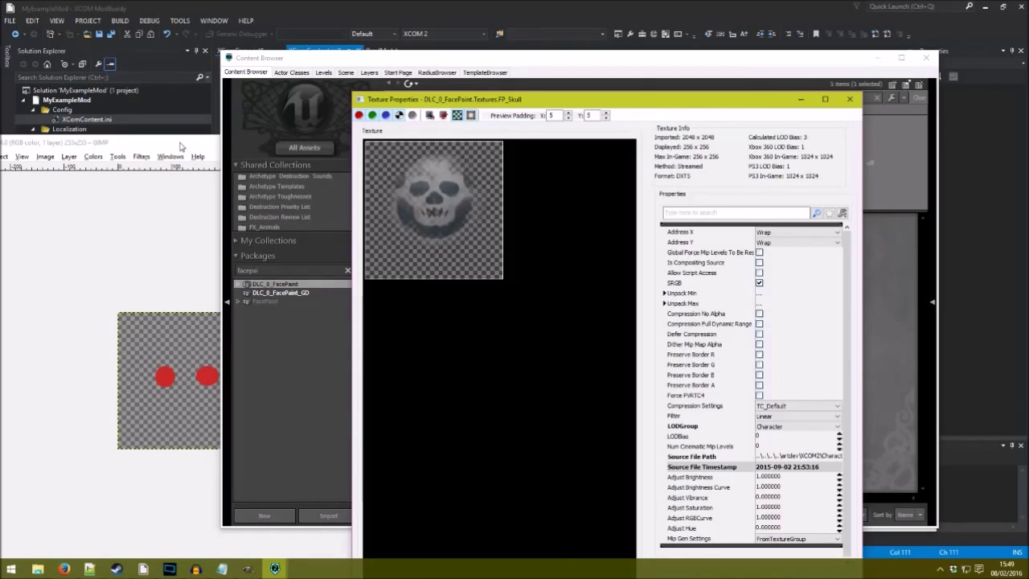
drag(183, 147, 219, 135)
click(214, 129)
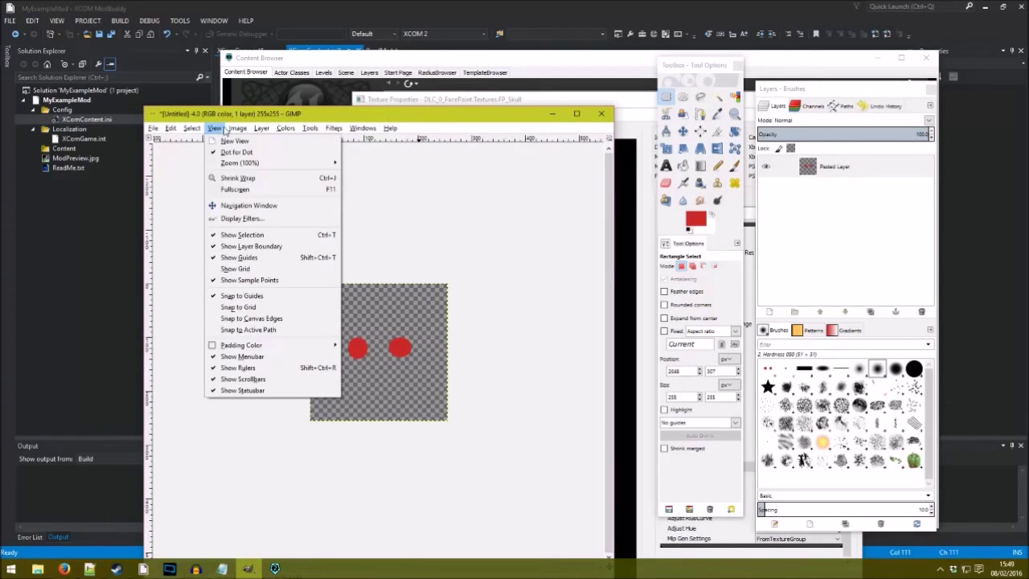
mouse_move(238, 129)
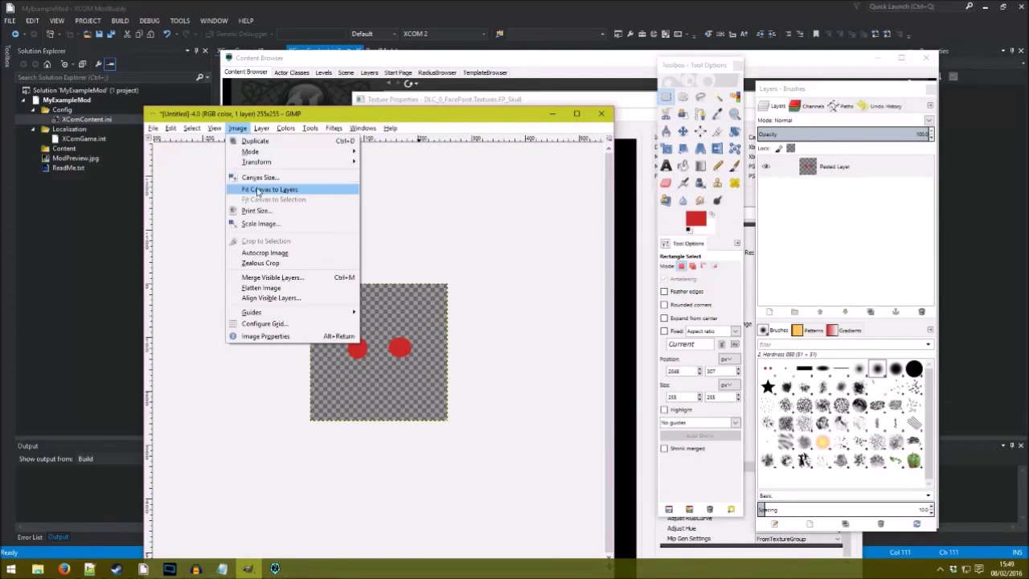
click(259, 224)
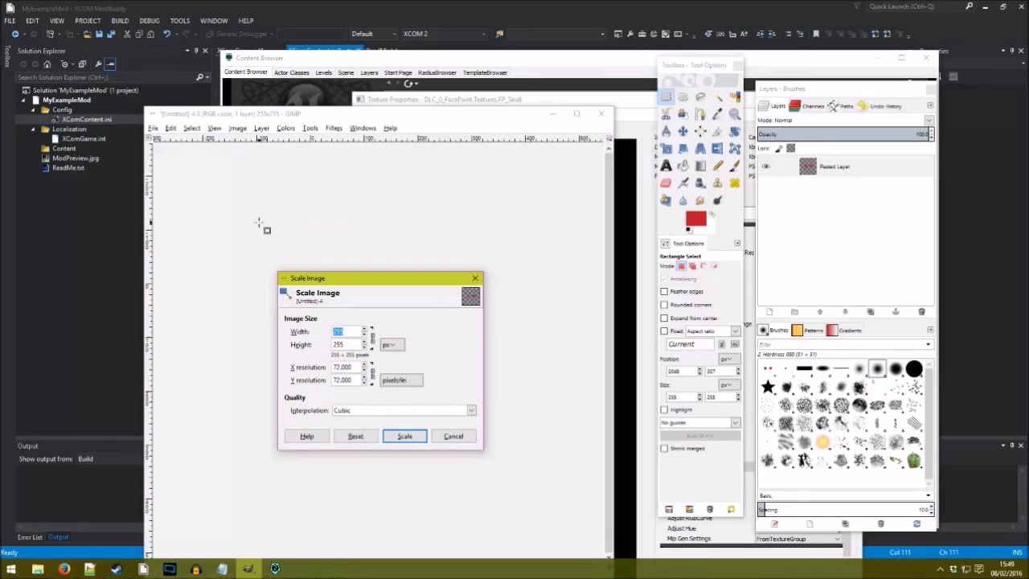
key(Tab)
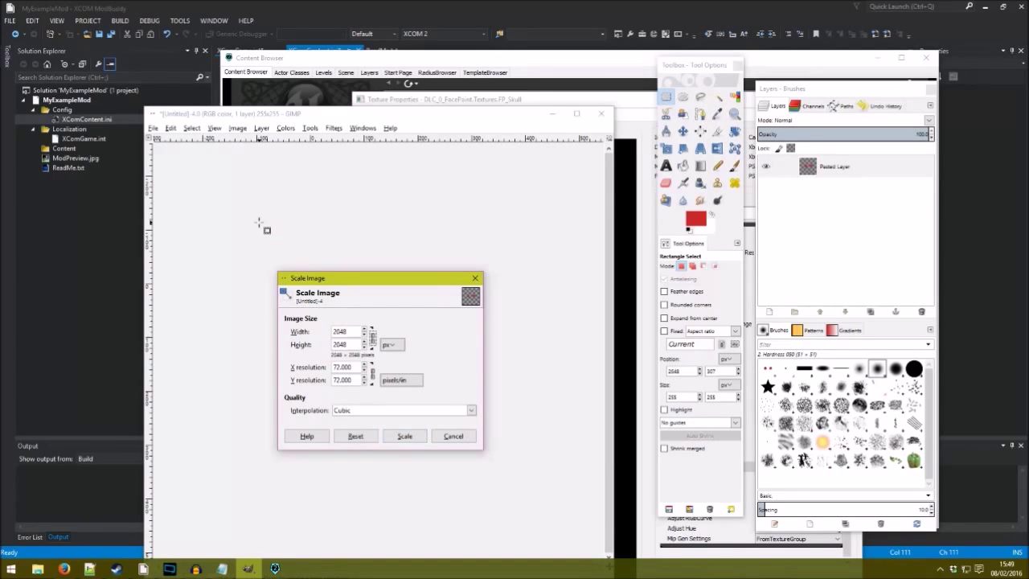
click(402, 435)
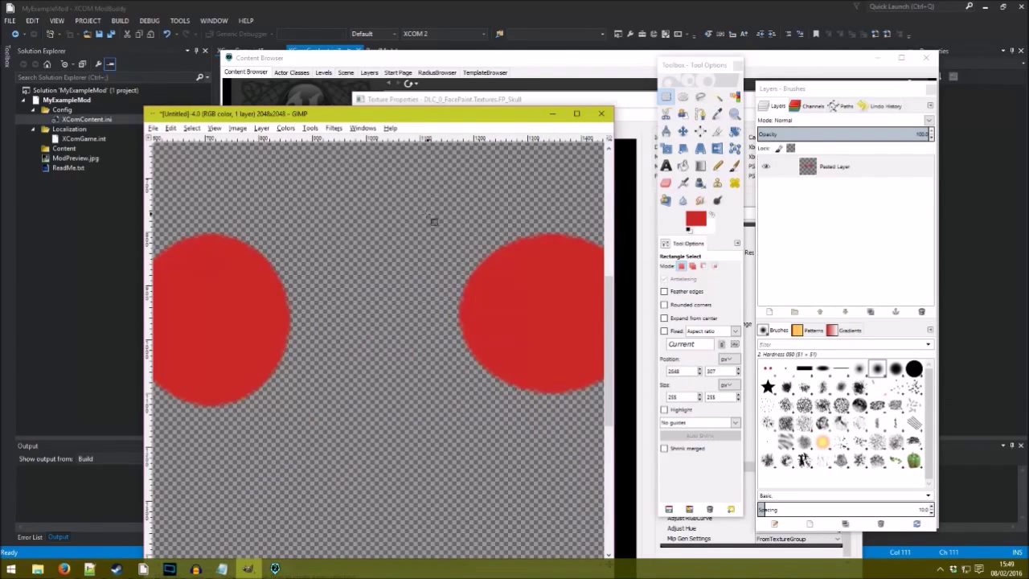
Export the scaled image to the Desktop as Cheeks.png with the default PNG options.
click(154, 128)
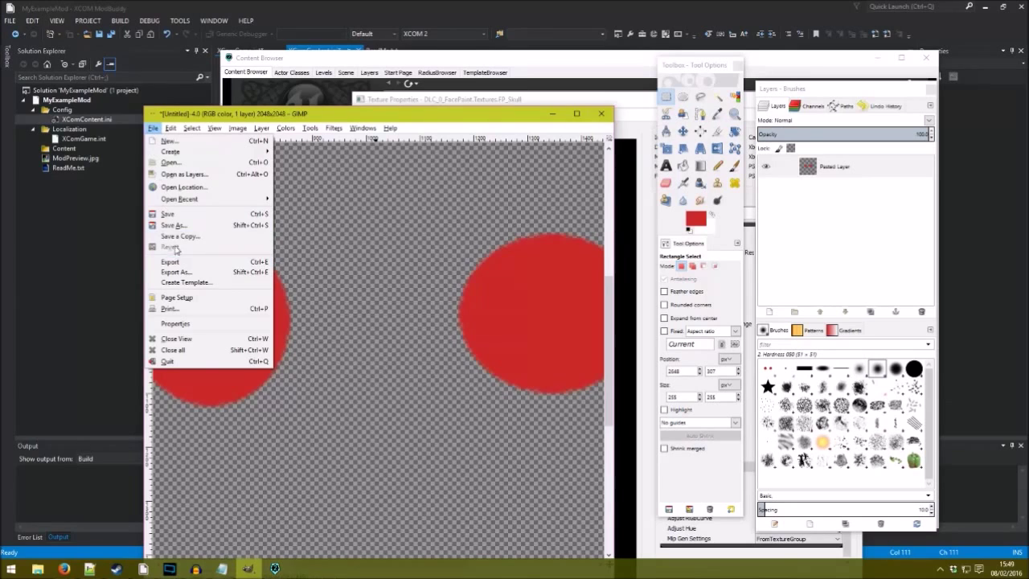
click(175, 272)
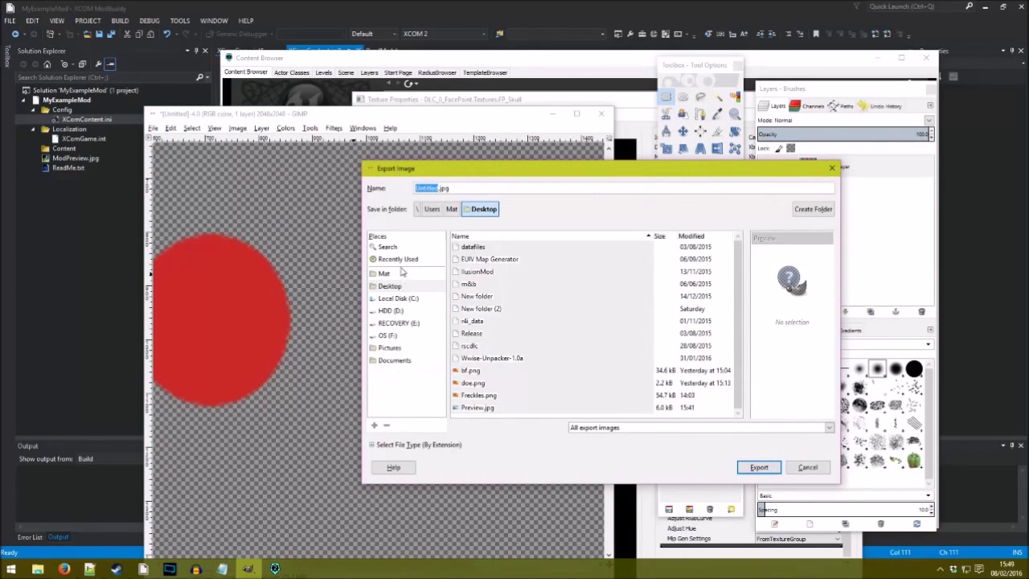
click(392, 287)
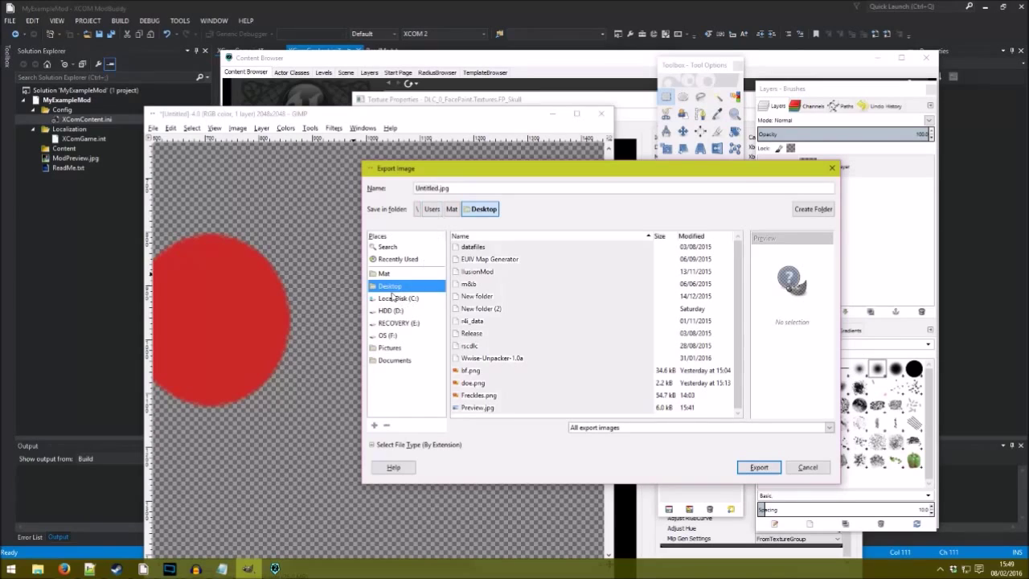
triple_click(457, 190)
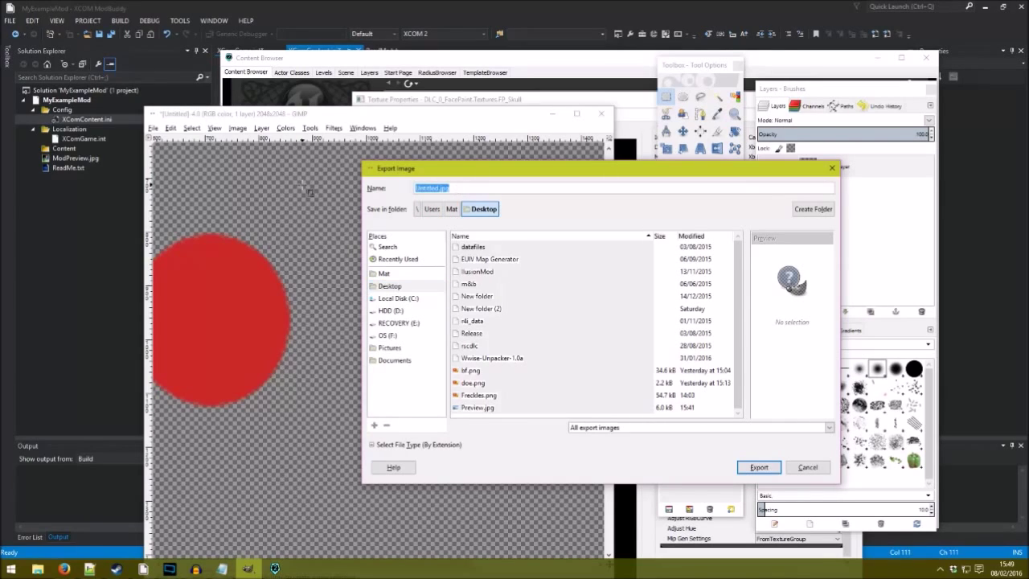
text(Cheeks.png)
click(759, 467)
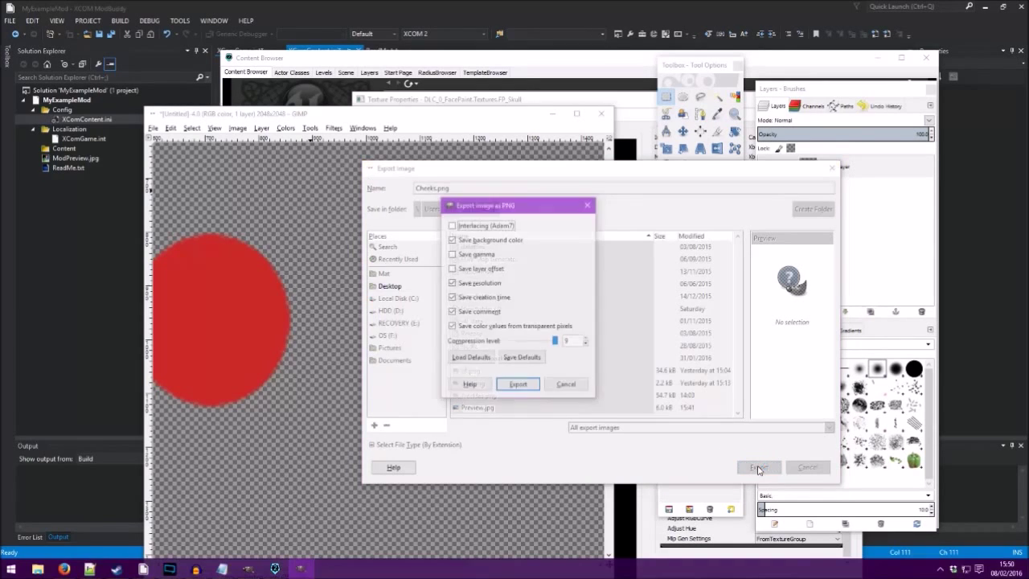
click(518, 383)
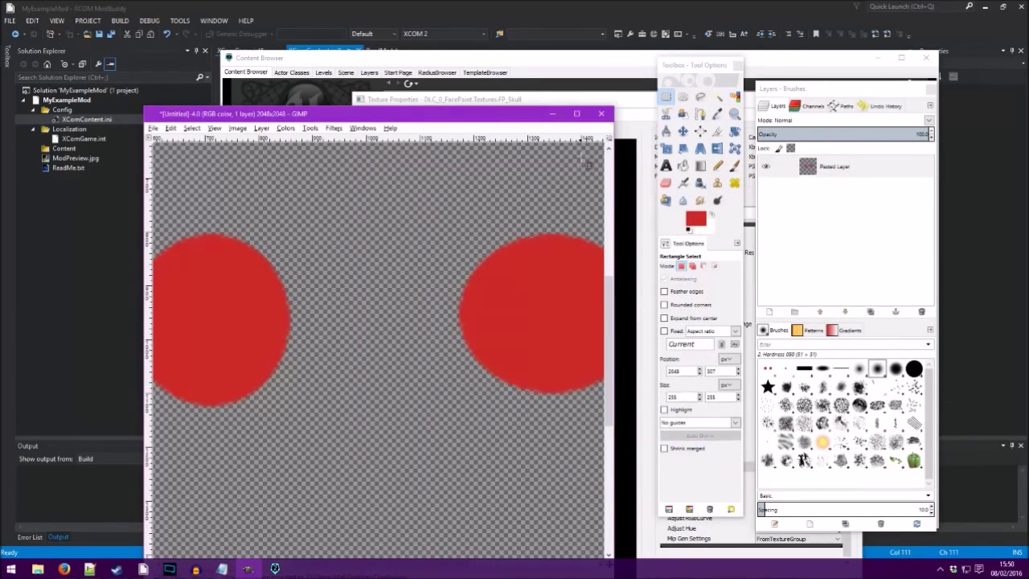
Close the cheeks image without saving, minimize GIMP and bring the Unreal Editor's Content Browser to the front.
click(601, 114)
click(384, 427)
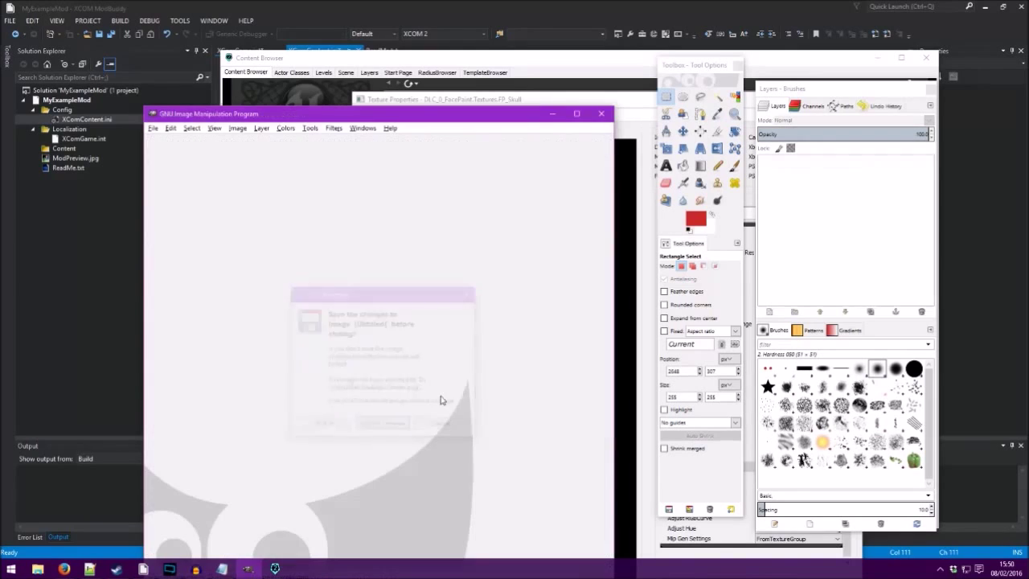
click(553, 113)
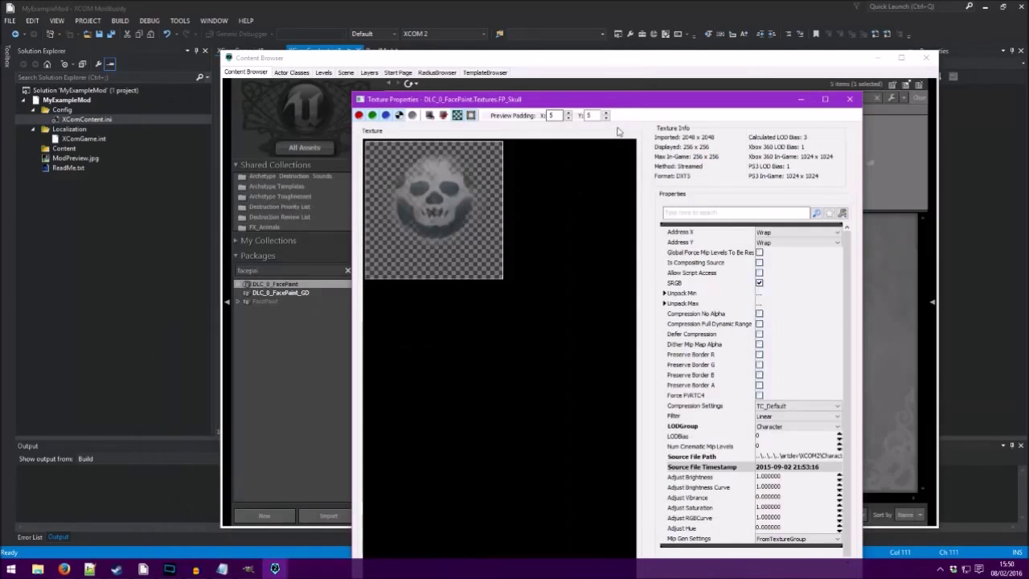
click(435, 54)
drag(435, 55, 405, 28)
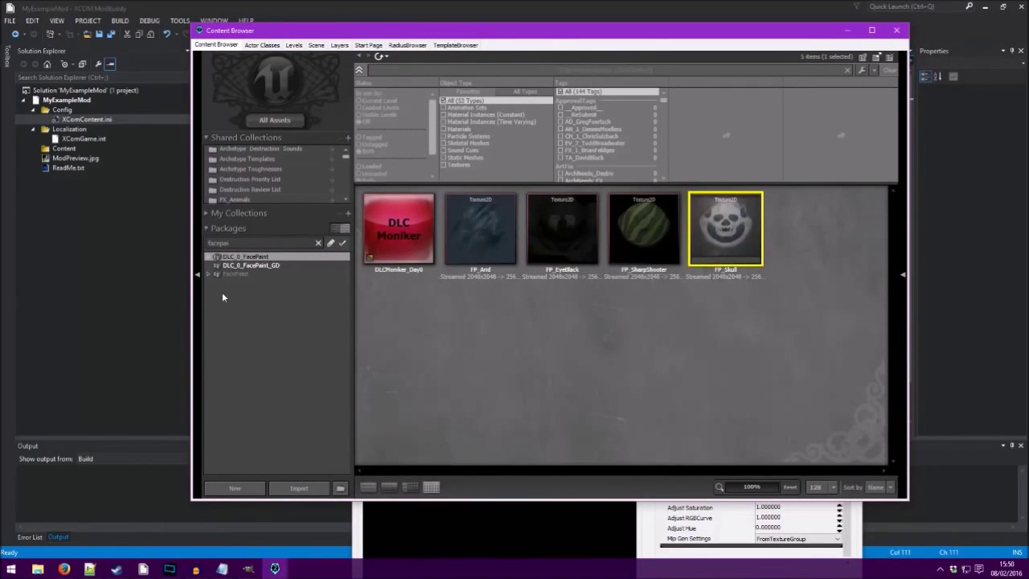
Open the properties of the FP_Skull texture and place the window beside the Content Browser for reference.
drag(231, 243, 200, 246)
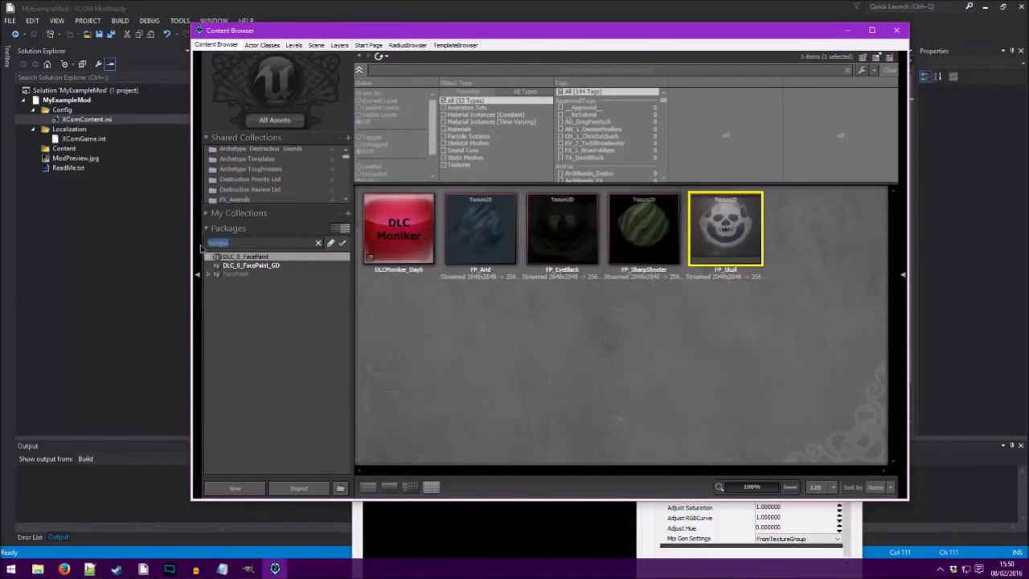
right_click(708, 239)
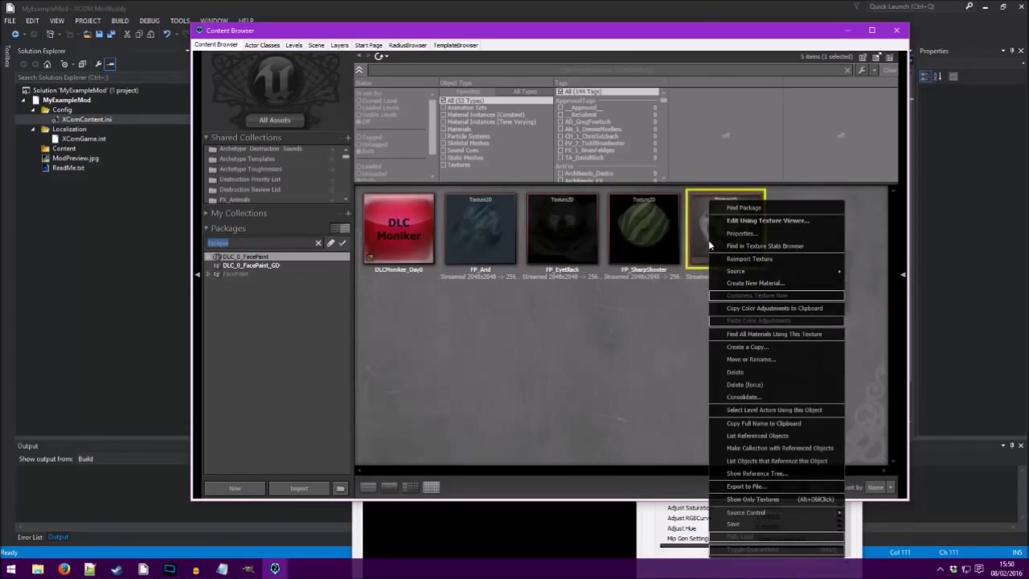
click(741, 233)
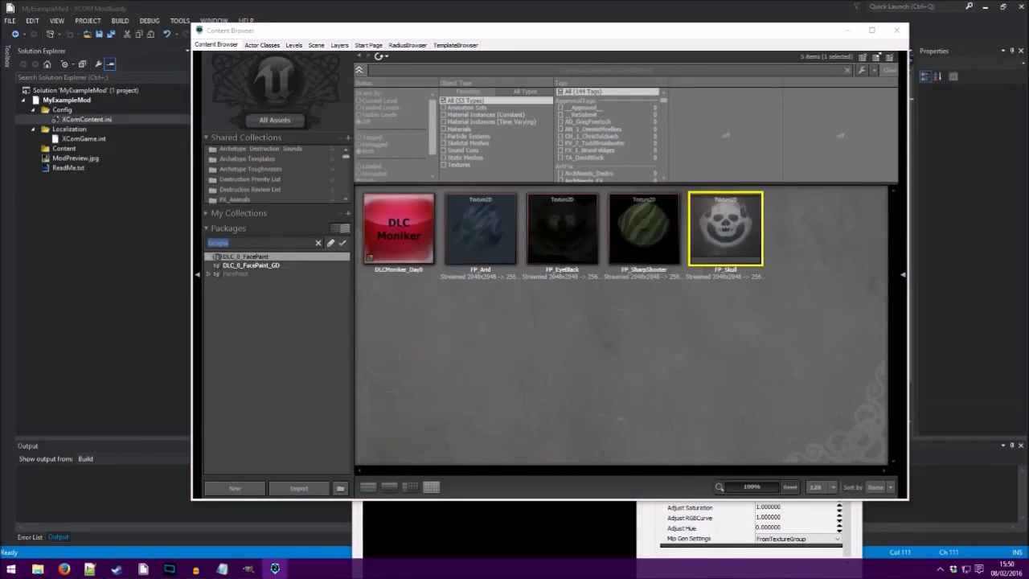
drag(515, 20, 794, 22)
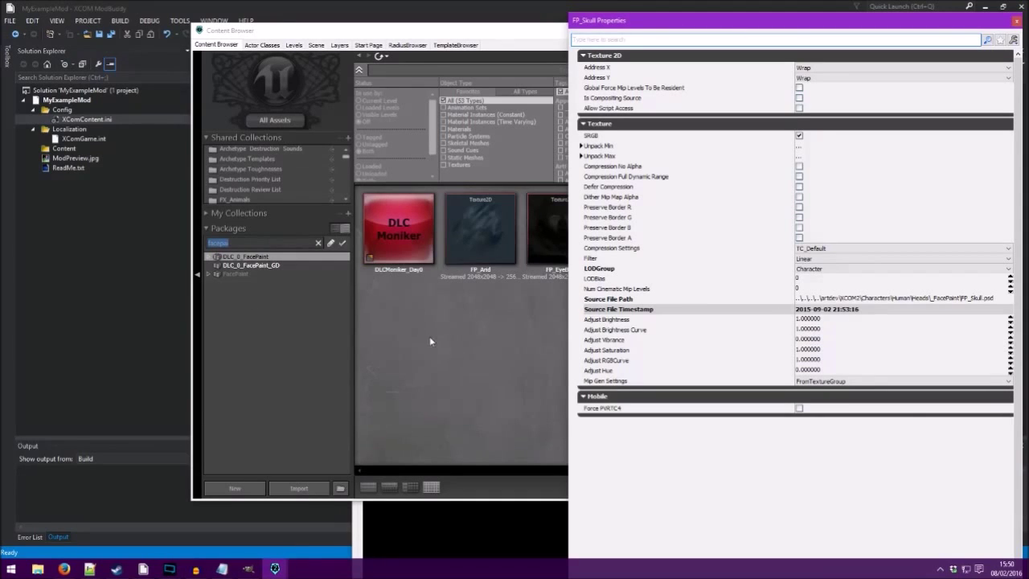
Filter the packages by "texture" and open the MyTexturePack package.
click(250, 265)
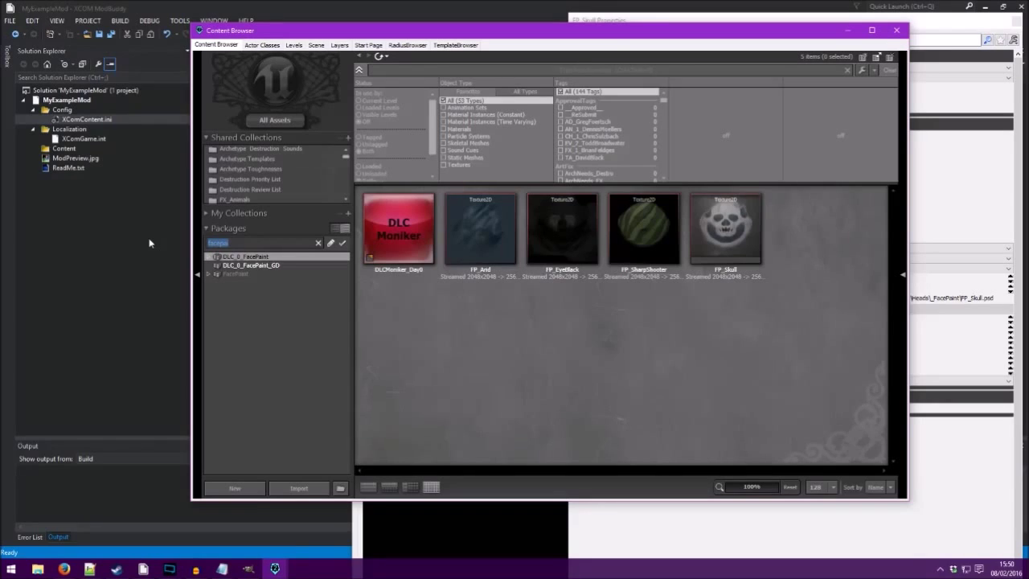
text(texture)
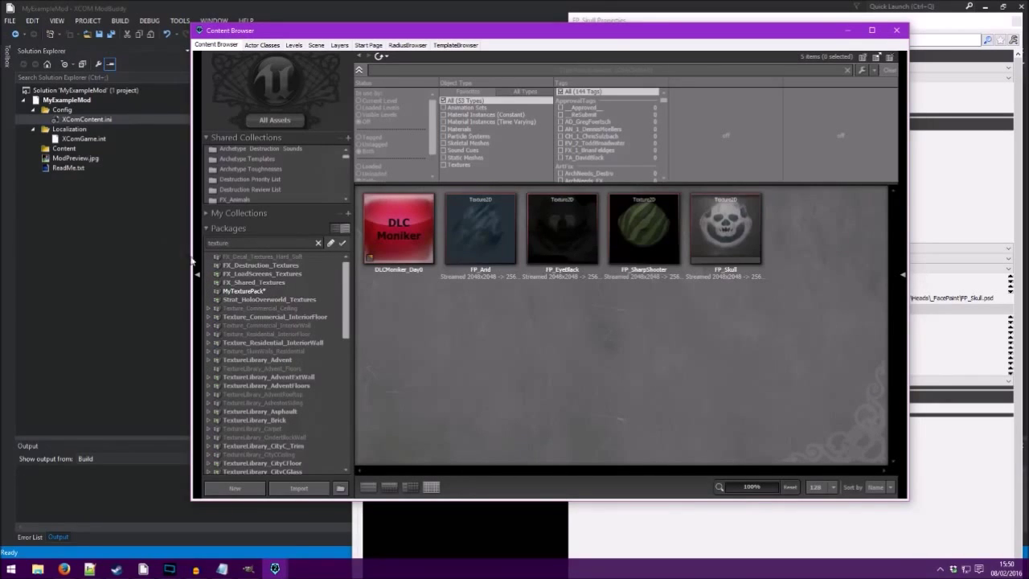
click(239, 291)
Import Cheeks.png into MyTexturePack under the name Cheeks with the LODGroup set to TEXTUREGROUP_Character.
click(949, 308)
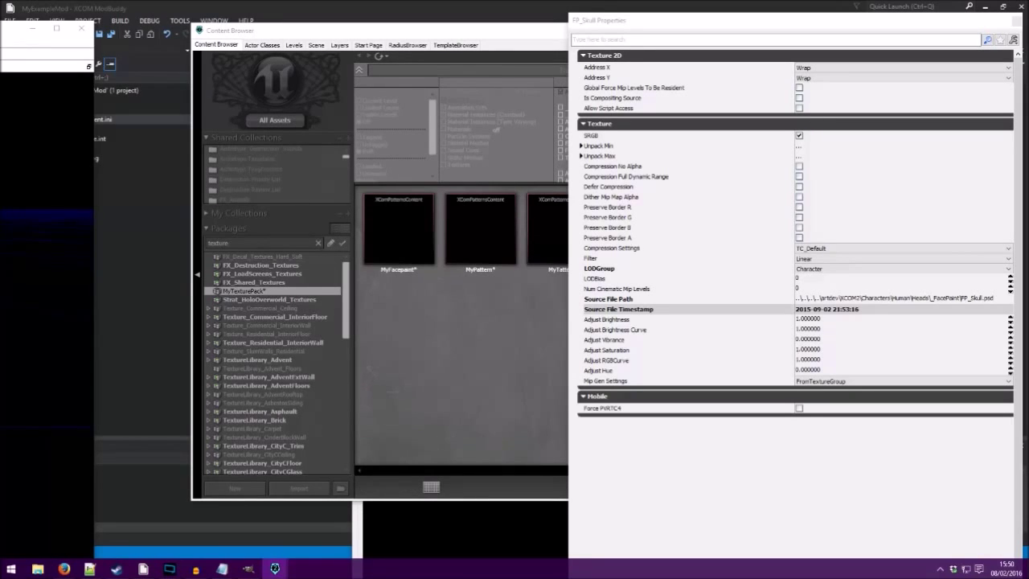
drag(459, 208, 347, 259)
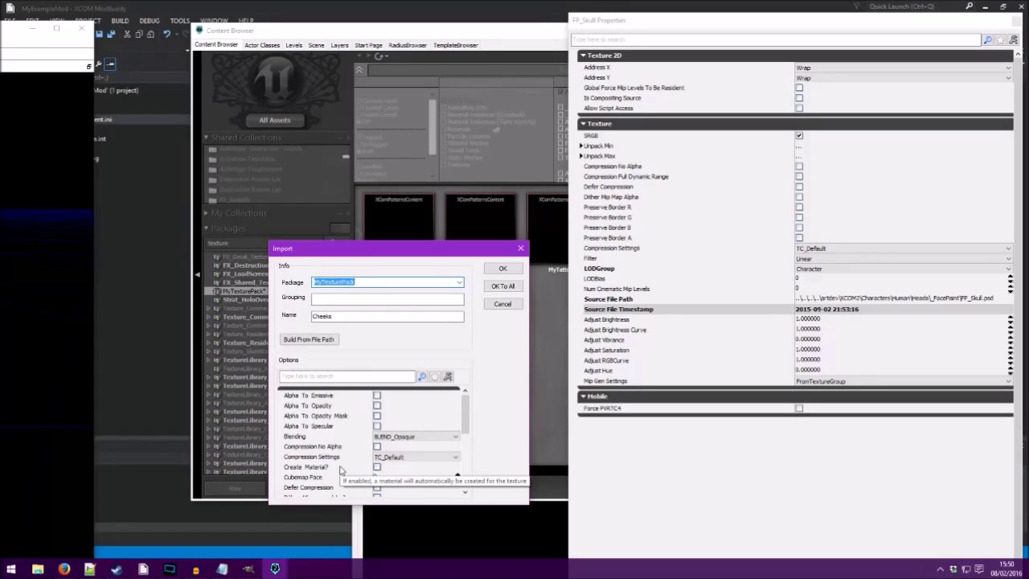
scroll(339, 470, down, 3)
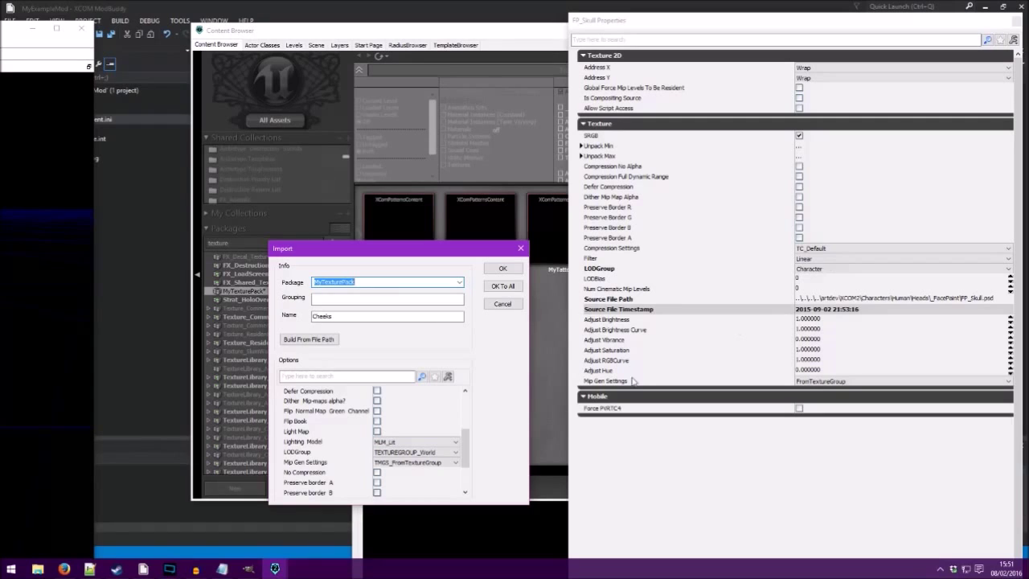
click(422, 464)
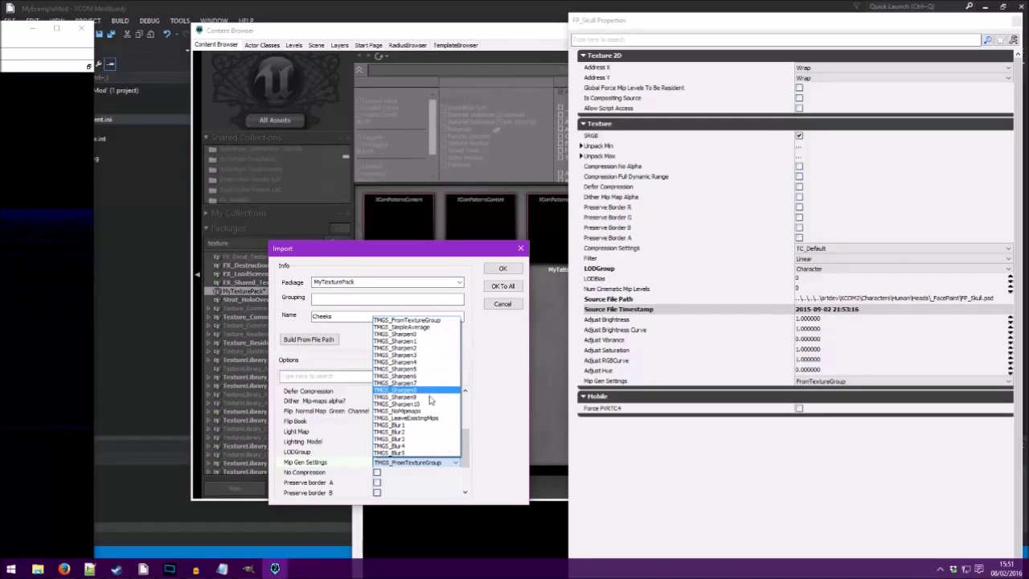
click(434, 463)
click(431, 452)
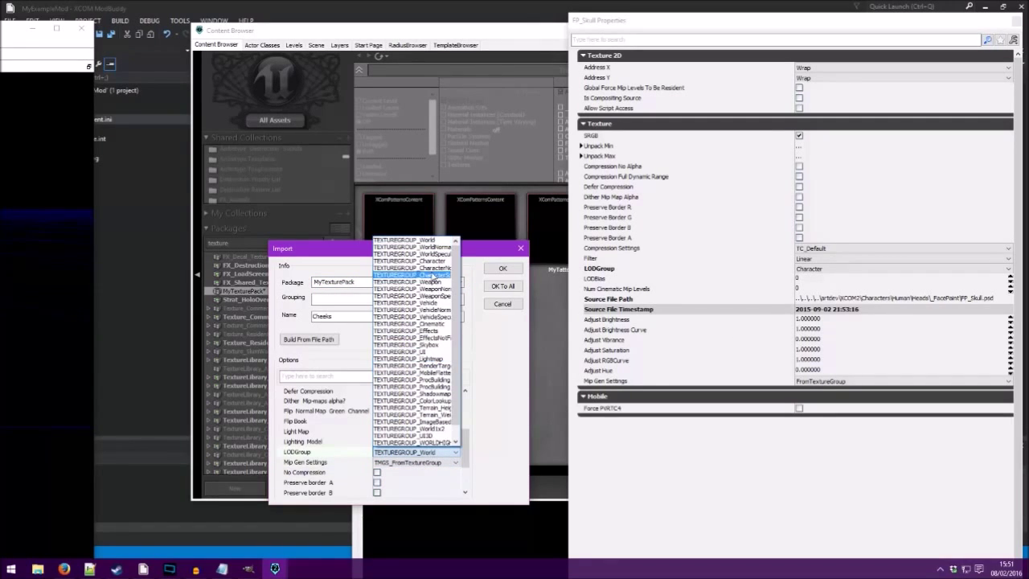
click(433, 263)
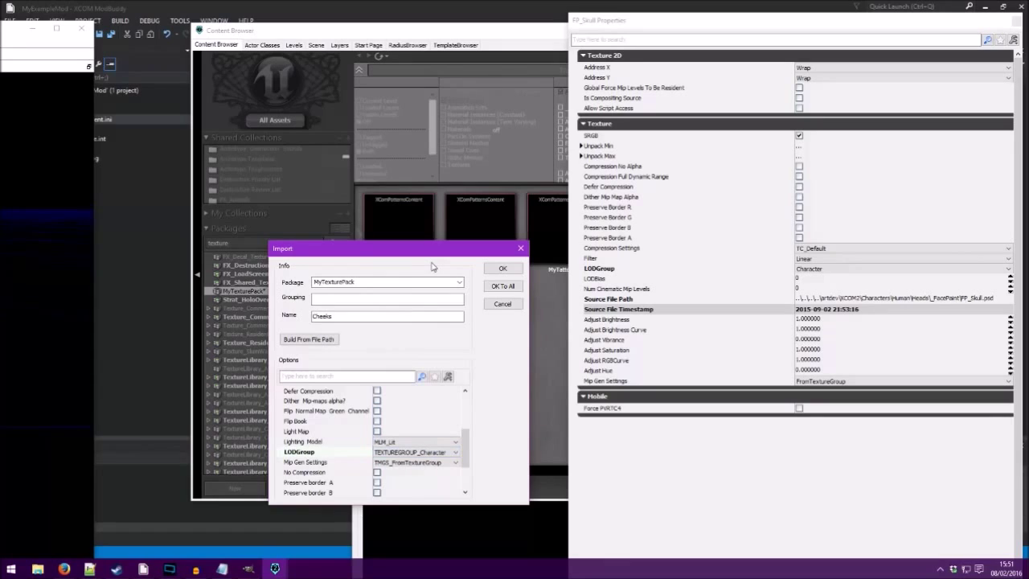
drag(467, 451, 468, 457)
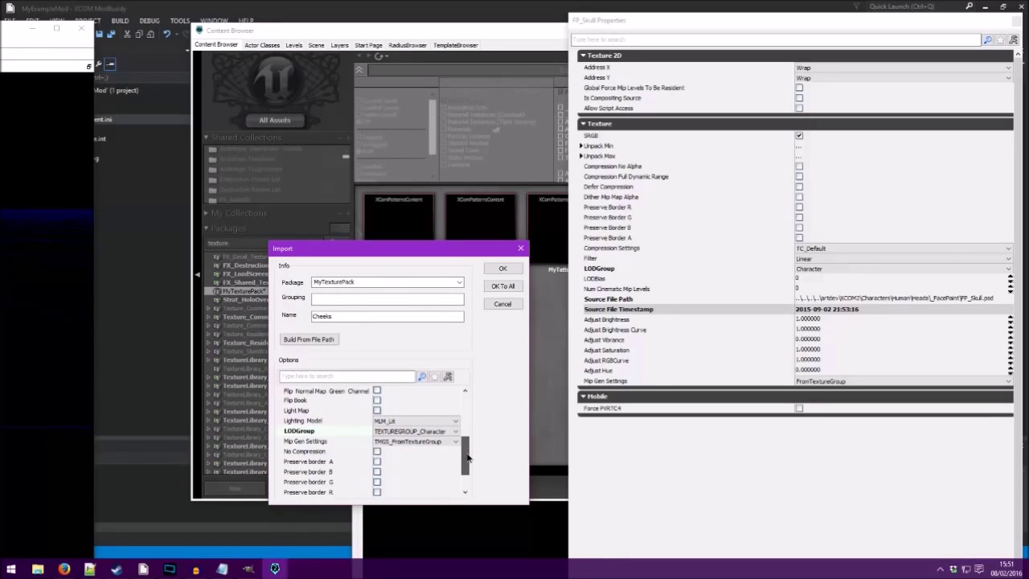
mouse_move(468, 458)
mouse_down()
mouse_move(468, 412)
mouse_move(468, 468)
mouse_up()
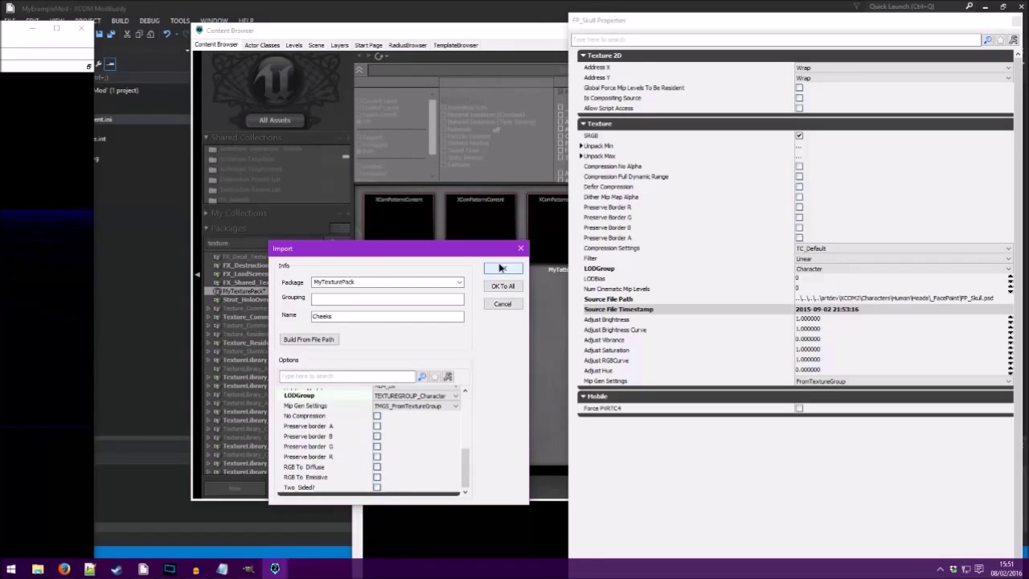
click(501, 269)
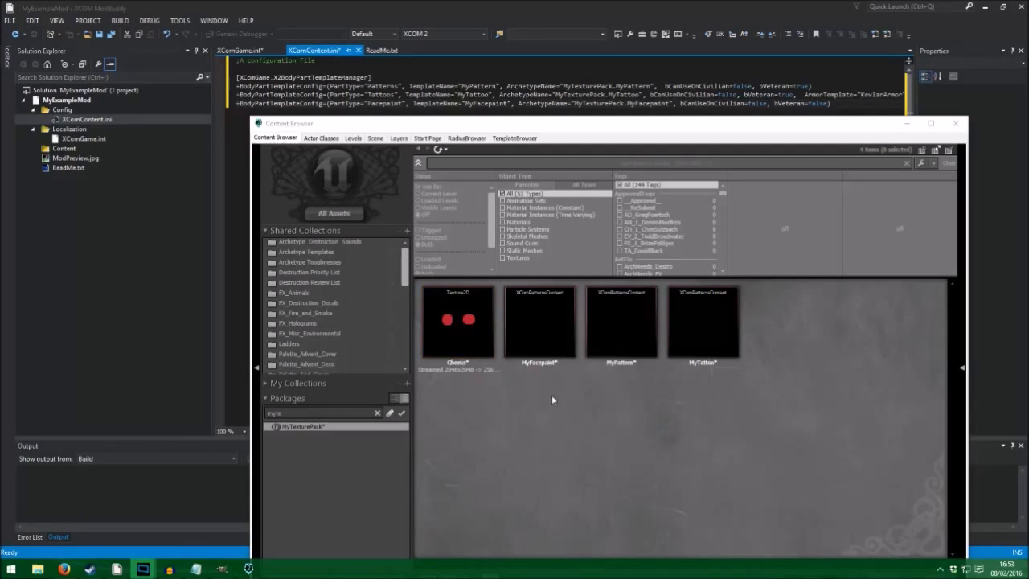
Set the Texture of the MyFacepaint archetype to the Cheeks texture by pasting its copied full name, and close the properties.
right_click(536, 320)
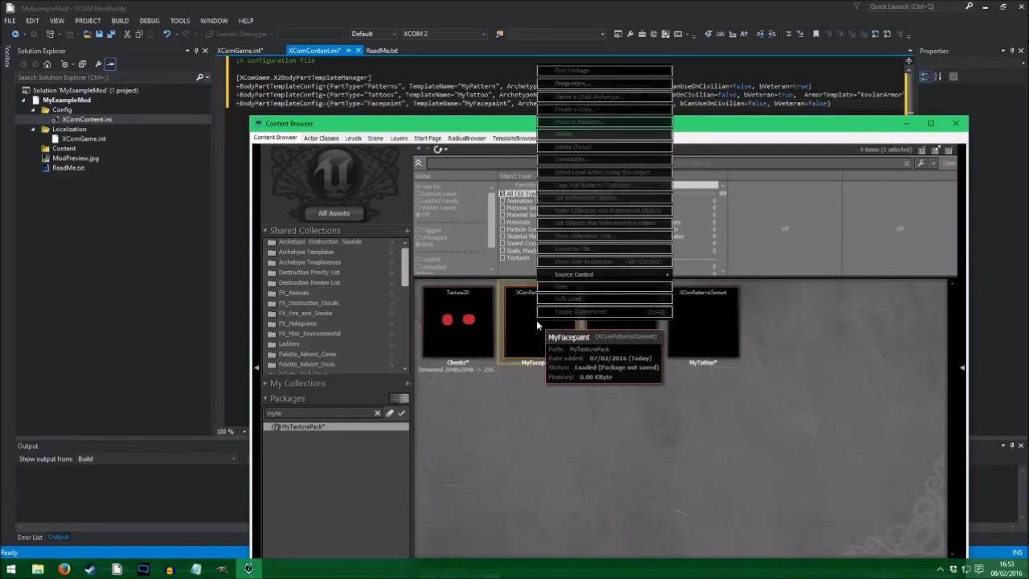
click(591, 84)
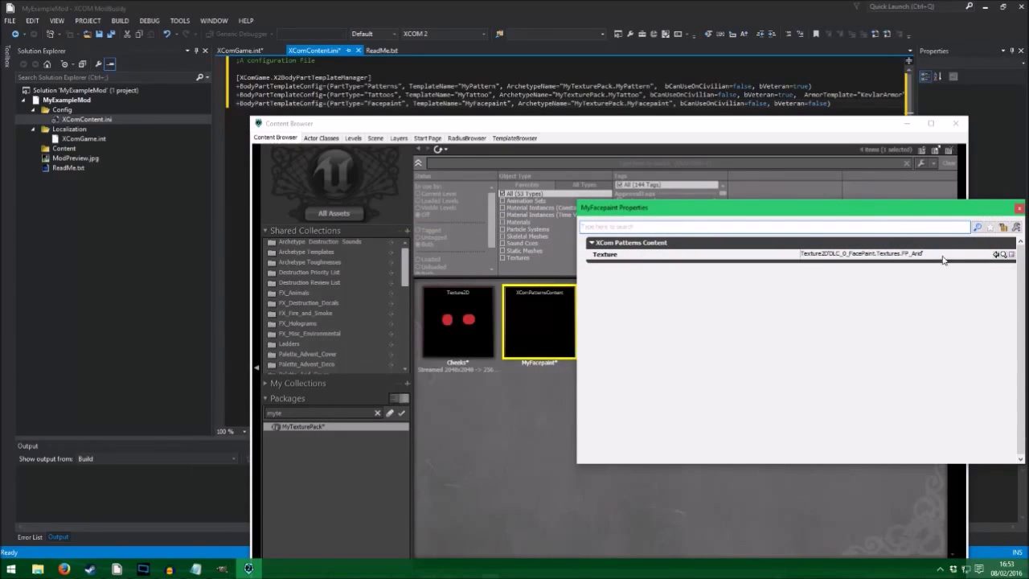
right_click(466, 321)
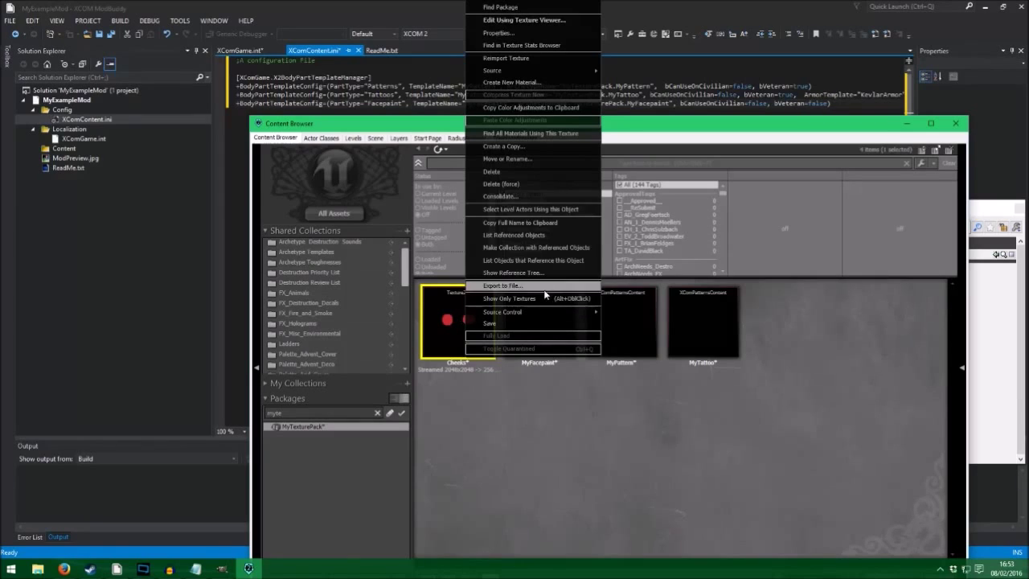
click(513, 225)
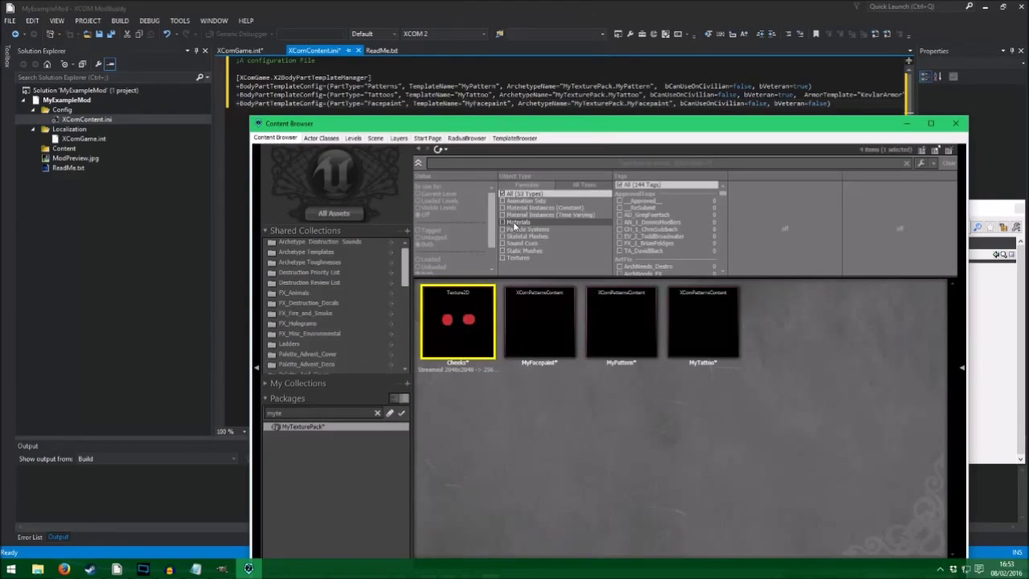
click(248, 569)
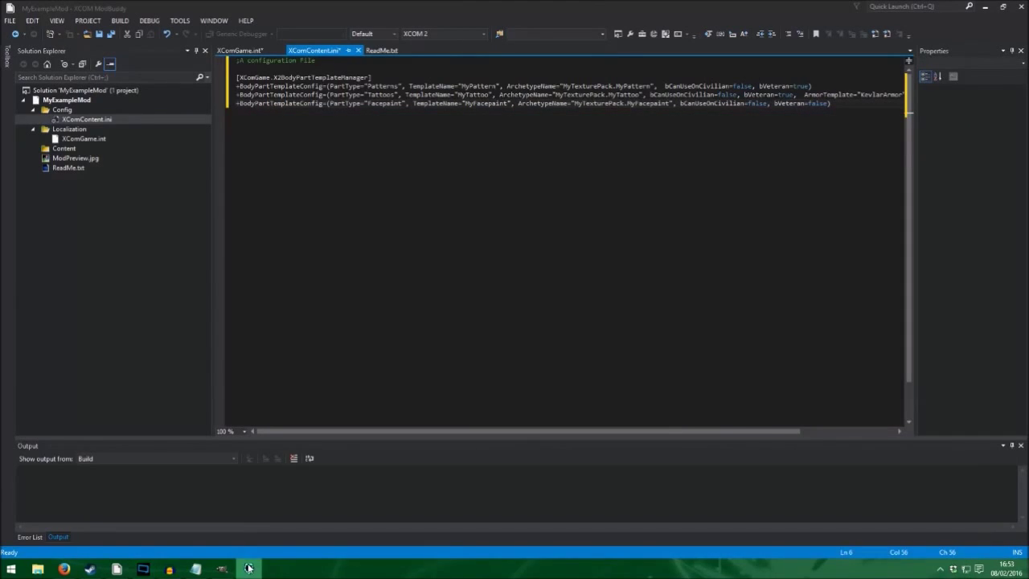
click(248, 568)
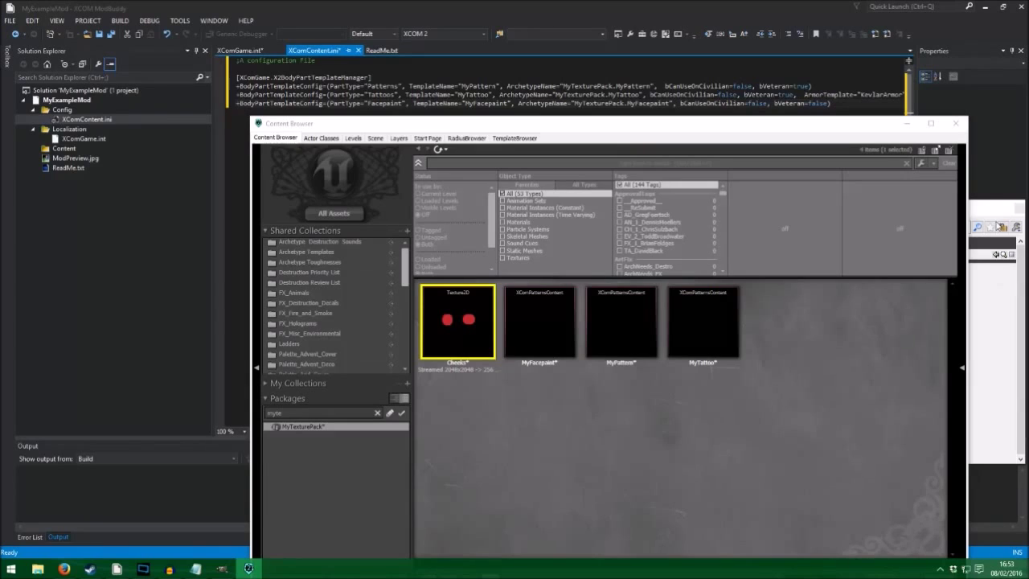
drag(987, 213, 889, 175)
click(858, 217)
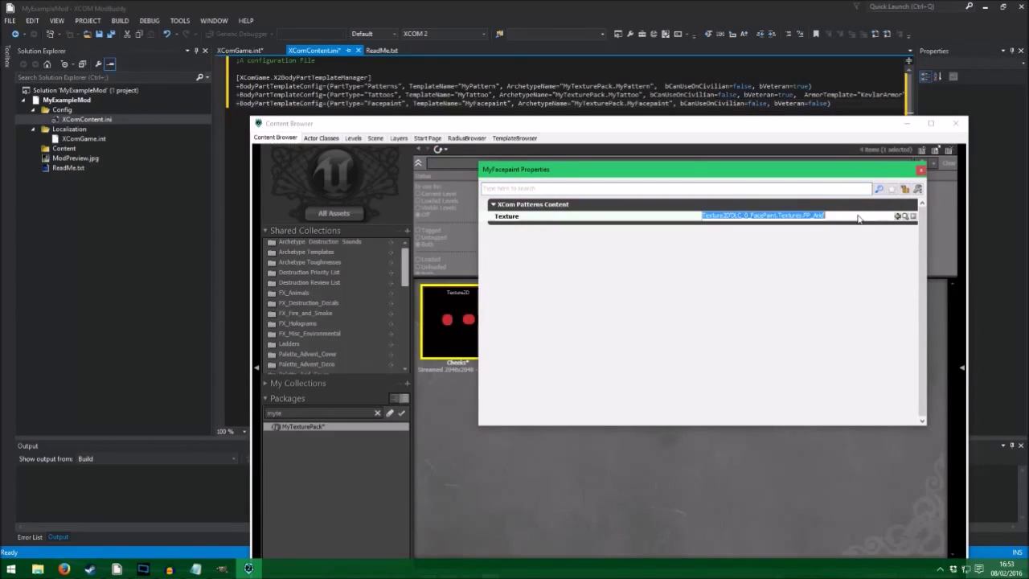
key(ctrl+v)
click(859, 217)
click(921, 171)
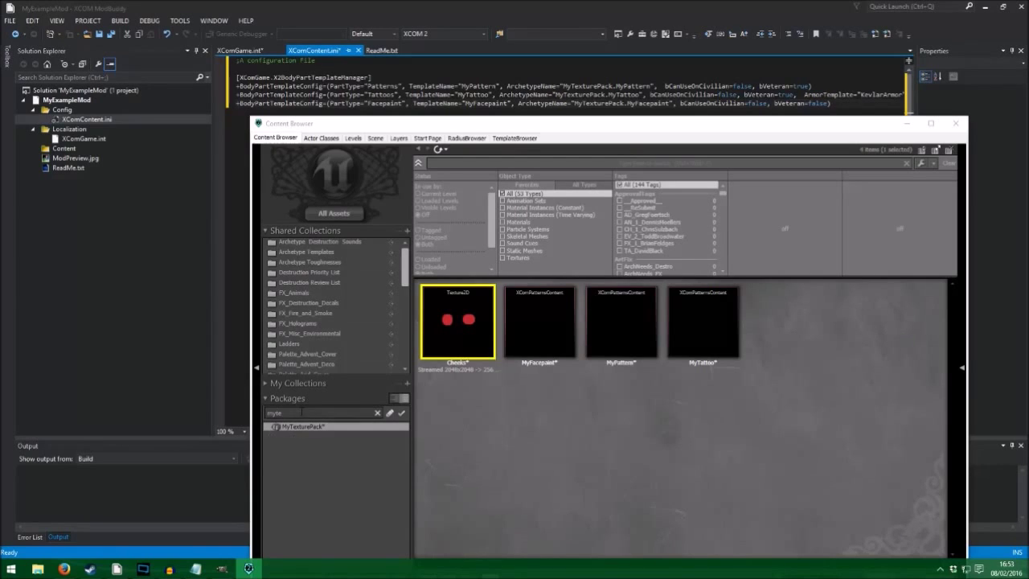
Filter the packages by "pattern" and show the textures in the Sld_Patterns package.
drag(321, 412, 211, 412)
text(patter)
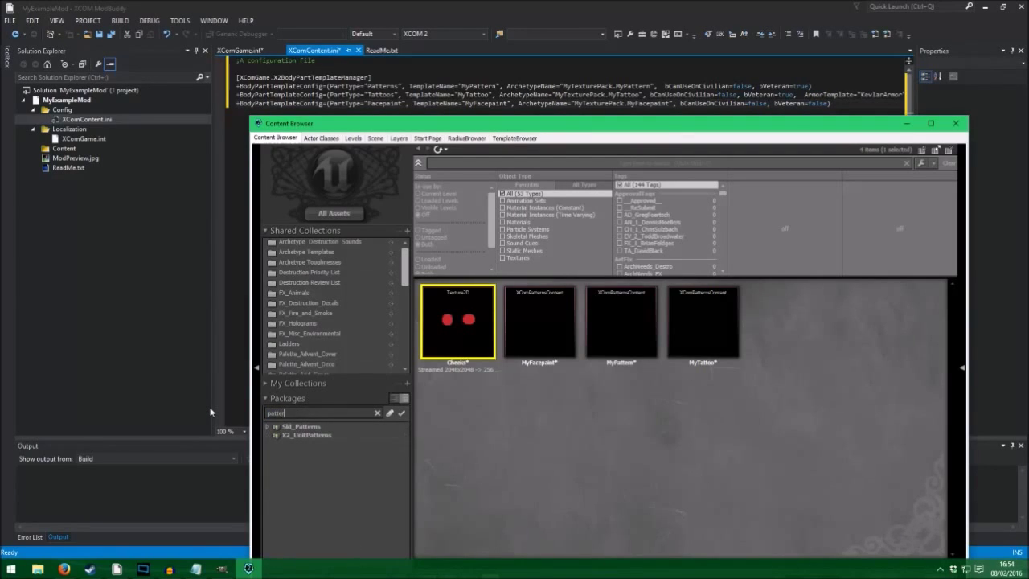
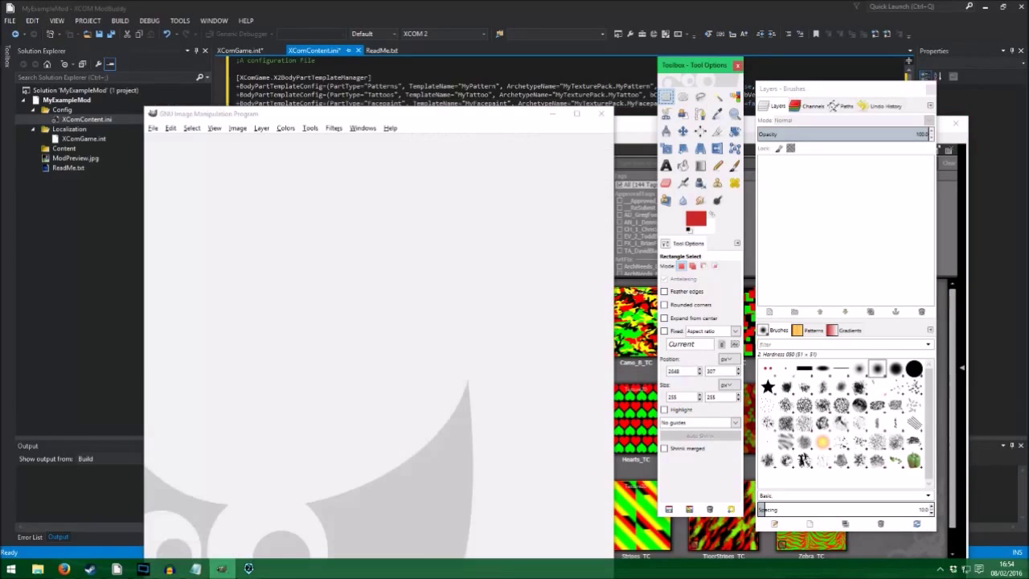
Create a new 256 x 256 px image in GIMP and bucket-fill its background with the red foreground color.
drag(336, 119, 240, 70)
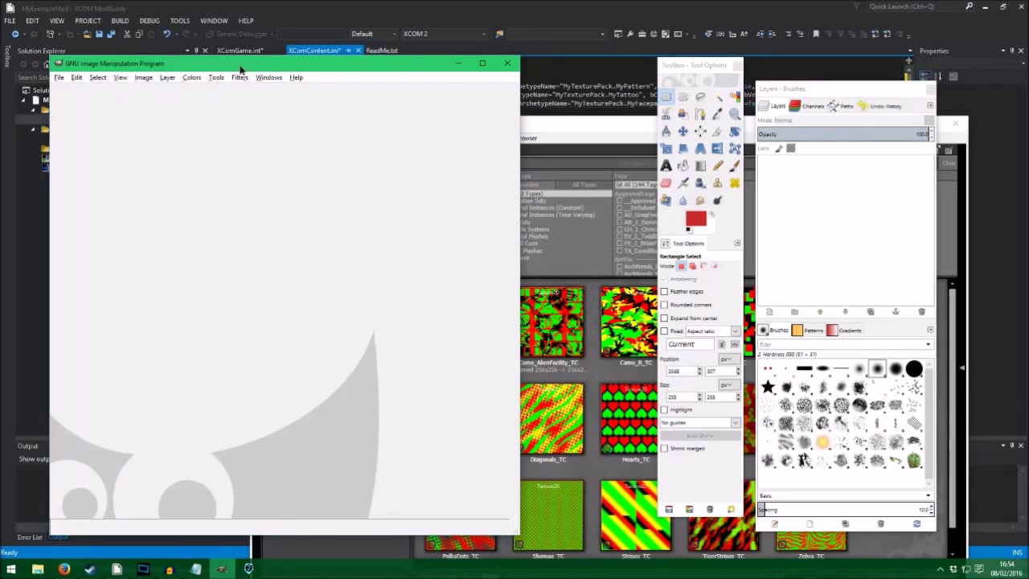
click(59, 78)
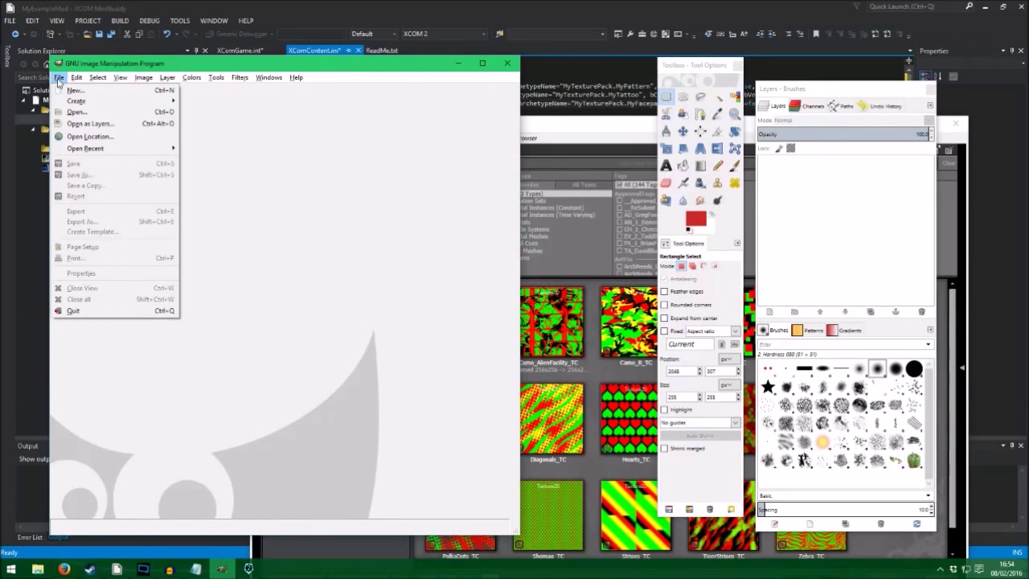
click(75, 90)
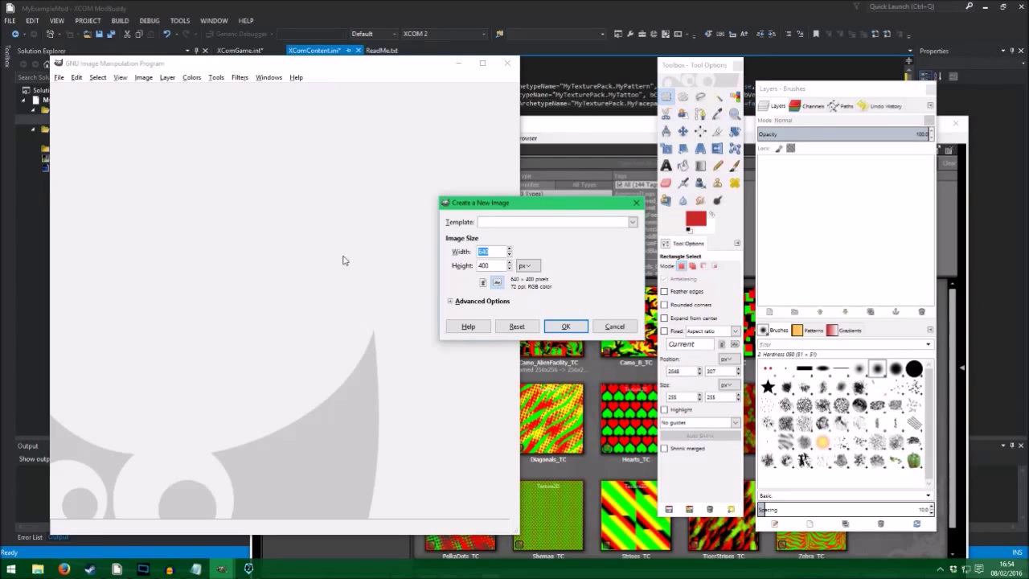
key(Tab)
text(256)
key(Return)
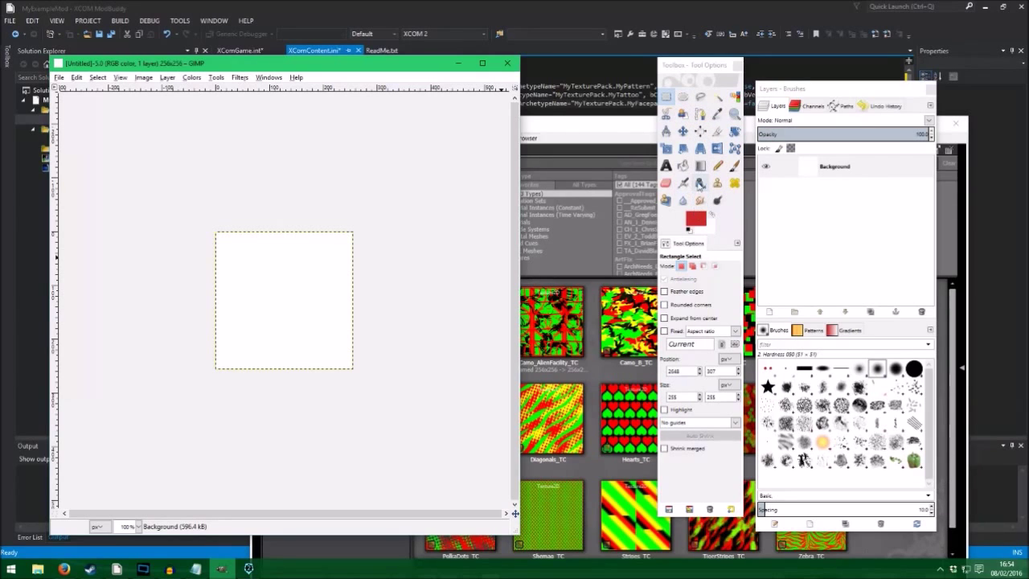
click(683, 166)
click(296, 277)
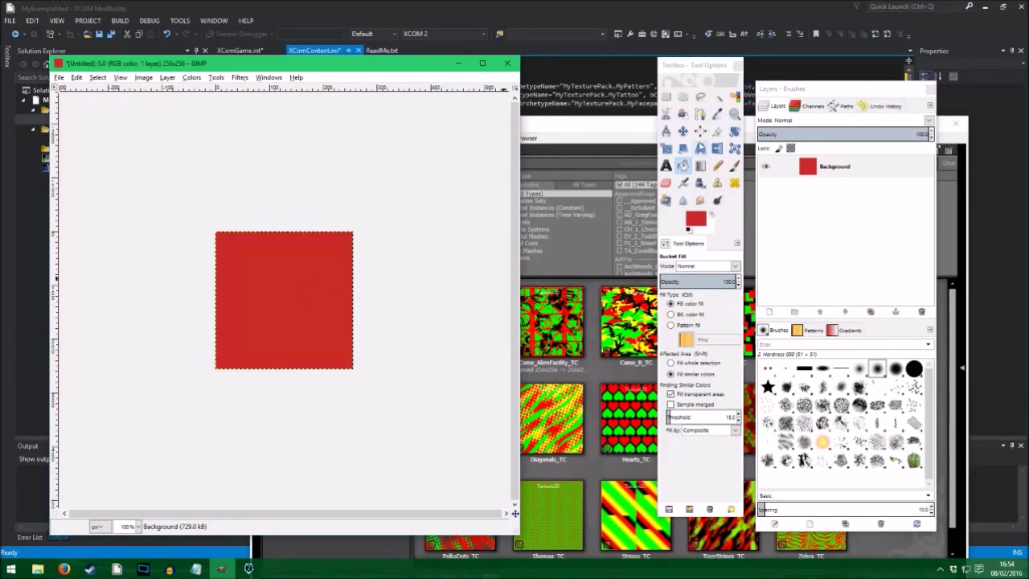
Change the foreground color to green (43cb28).
click(682, 96)
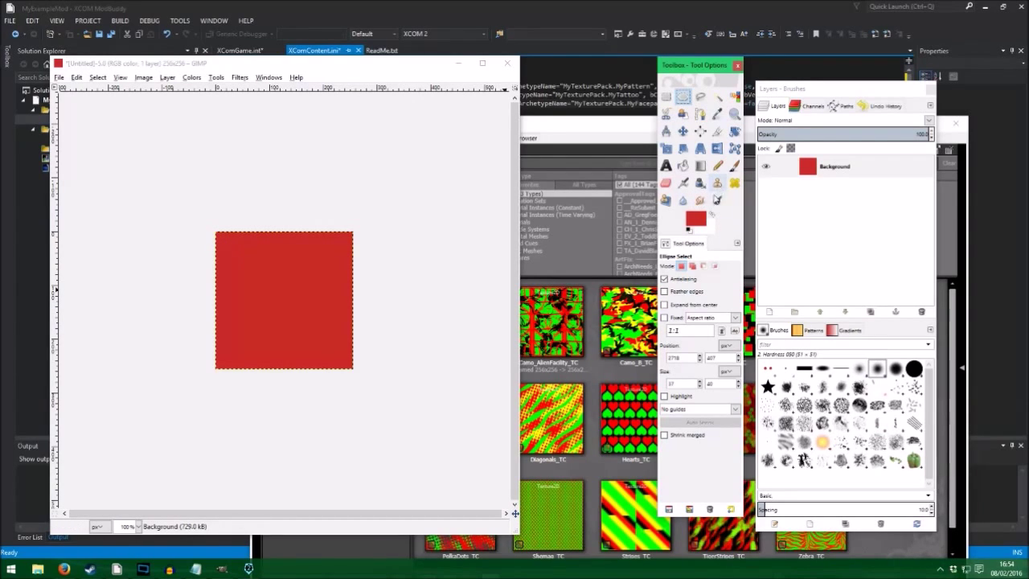
click(698, 218)
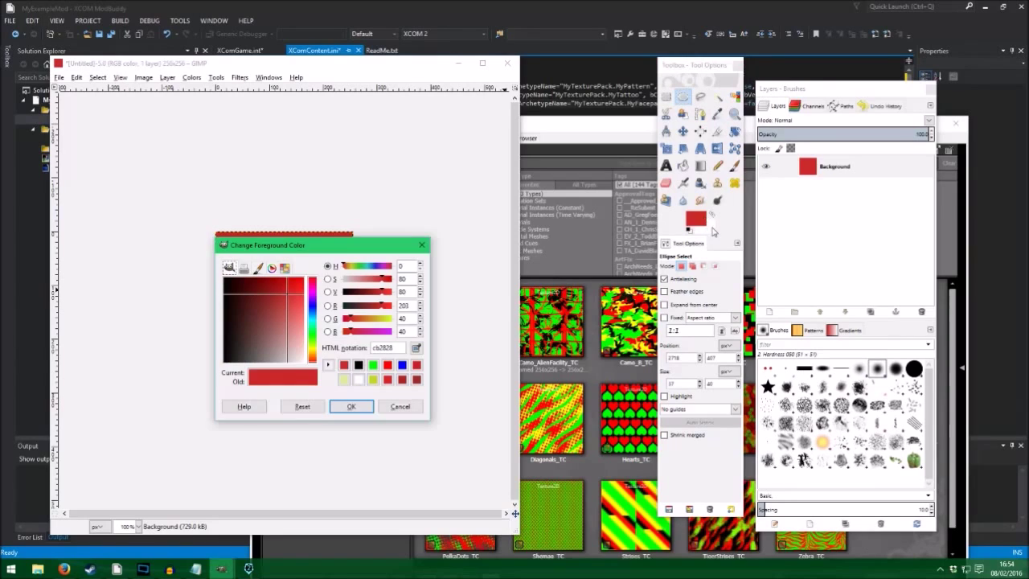
click(314, 341)
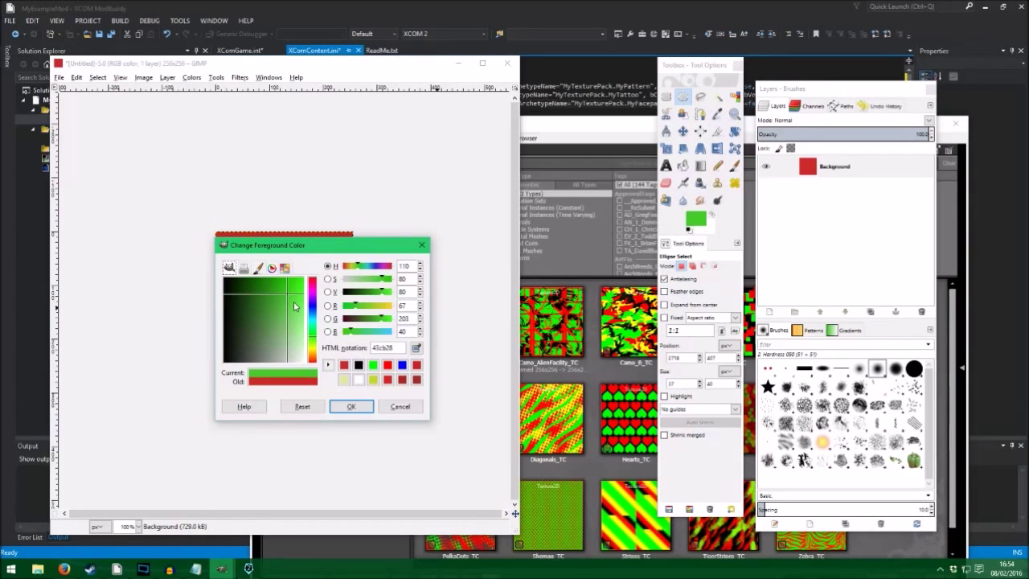
click(351, 406)
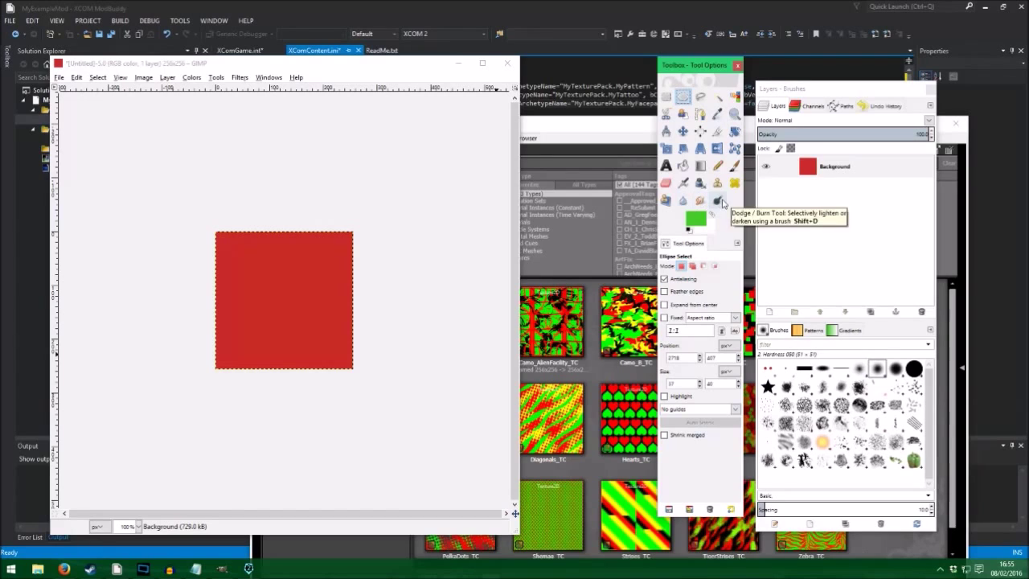
Draw several freehand green strokes and dots on the red background with the size 20 Pencil and smudge them.
click(718, 165)
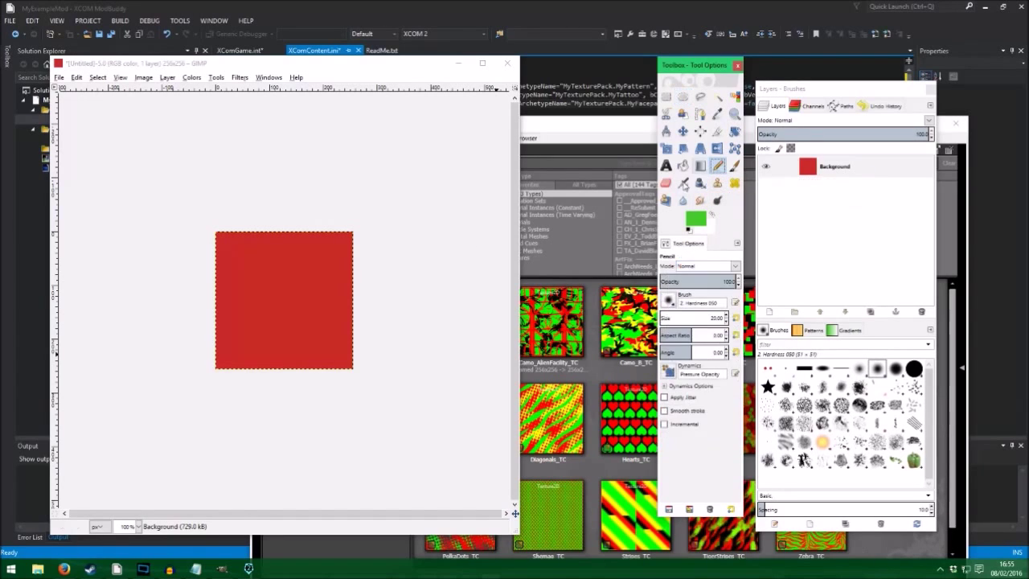
mouse_move(316, 258)
mouse_down()
mouse_move(256, 276)
mouse_move(269, 322)
mouse_move(330, 299)
mouse_up()
click(334, 277)
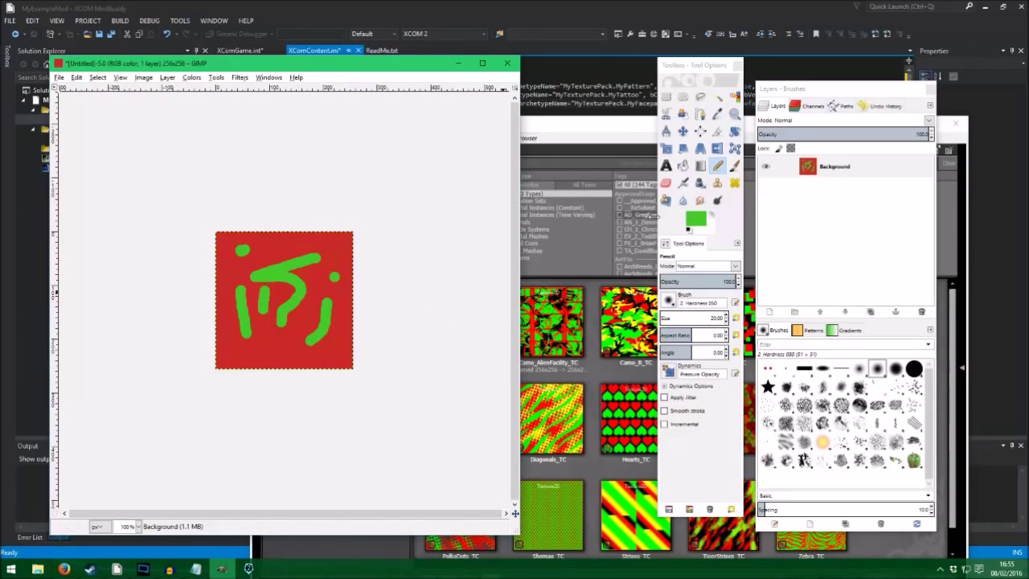
click(717, 201)
mouse_move(257, 278)
mouse_down()
mouse_move(318, 259)
mouse_move(273, 286)
mouse_move(342, 259)
mouse_move(262, 235)
mouse_move(286, 315)
mouse_up()
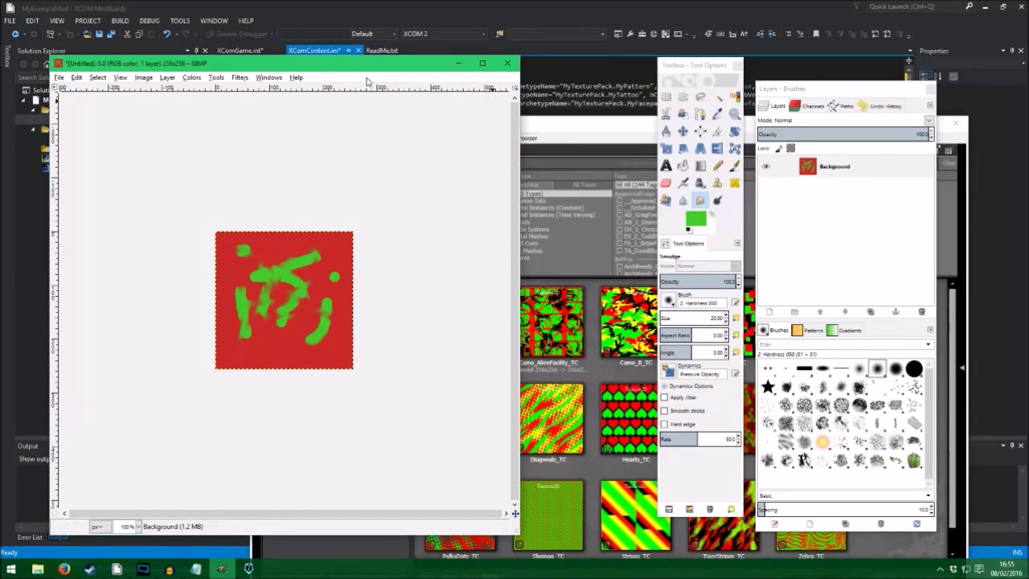
Switch to the Content Browser, open the properties of the Camo_AlienFacility_TC texture and place the window aside for reference.
drag(378, 68, 300, 65)
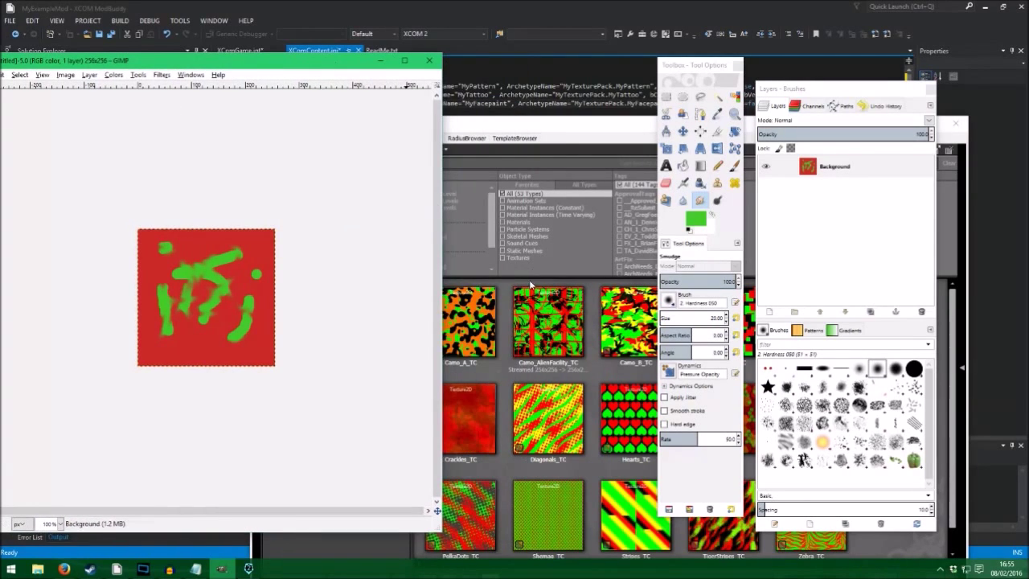
click(567, 372)
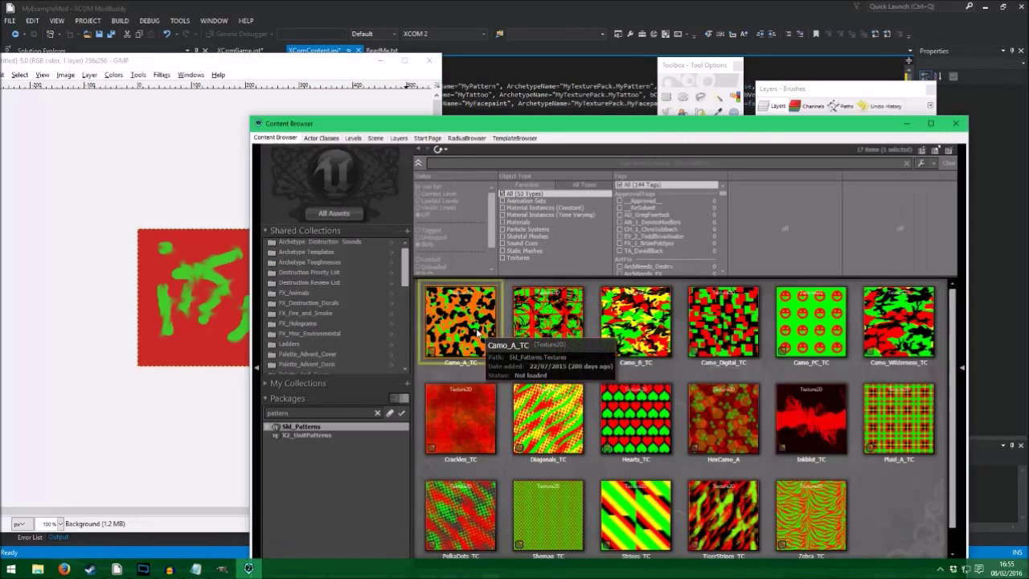
right_click(542, 318)
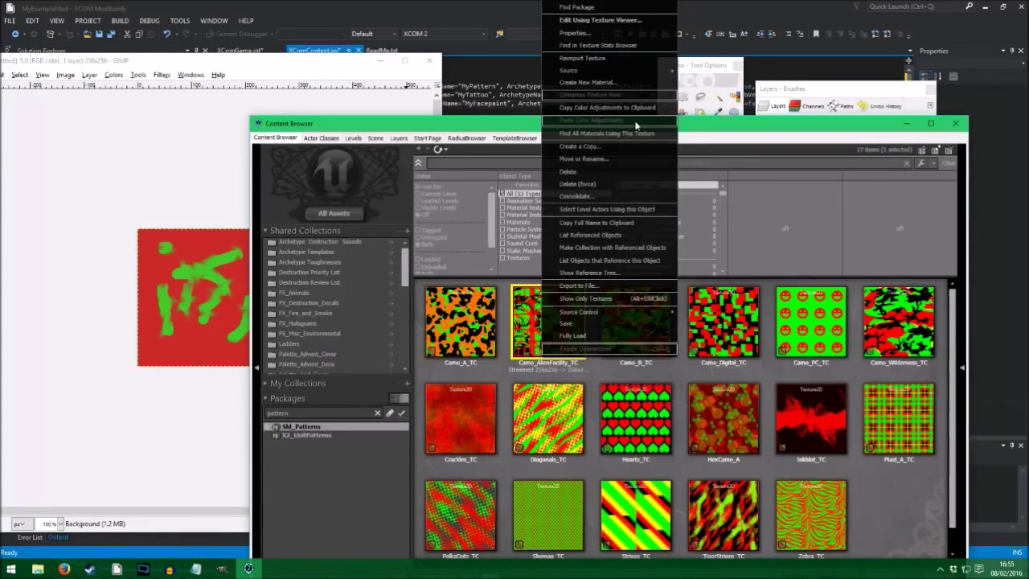
click(596, 32)
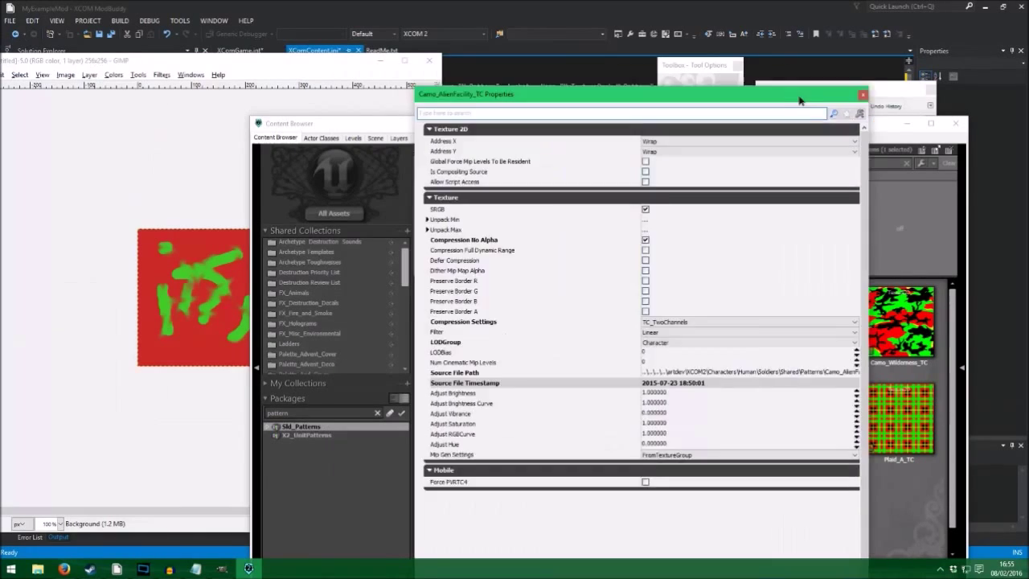
drag(797, 96, 1023, 75)
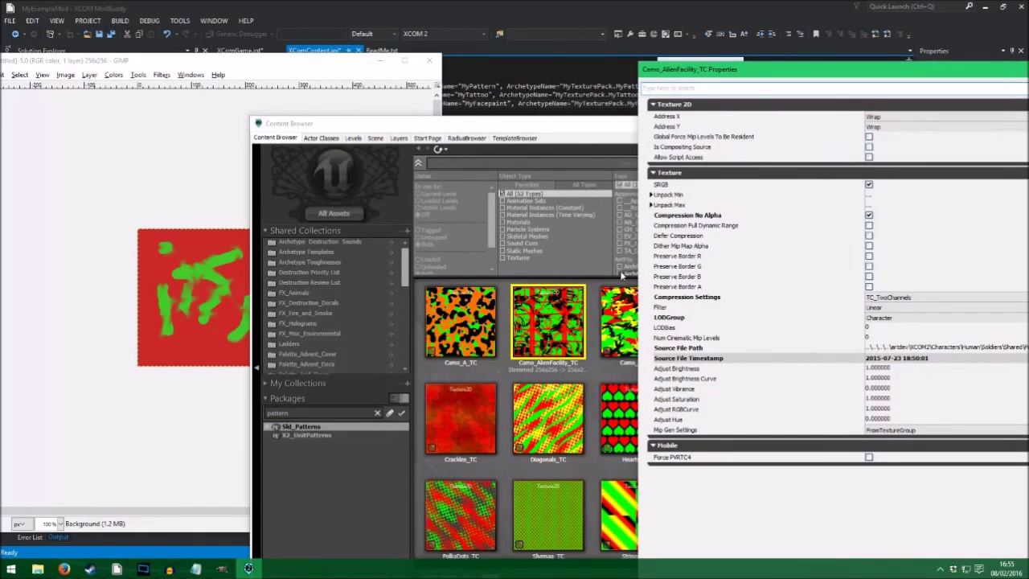
Inspect Camo_AlienFacility_TC in the Texture Viewer, close the viewer and move the Content Browser clear of the texture's properties window.
right_click(532, 325)
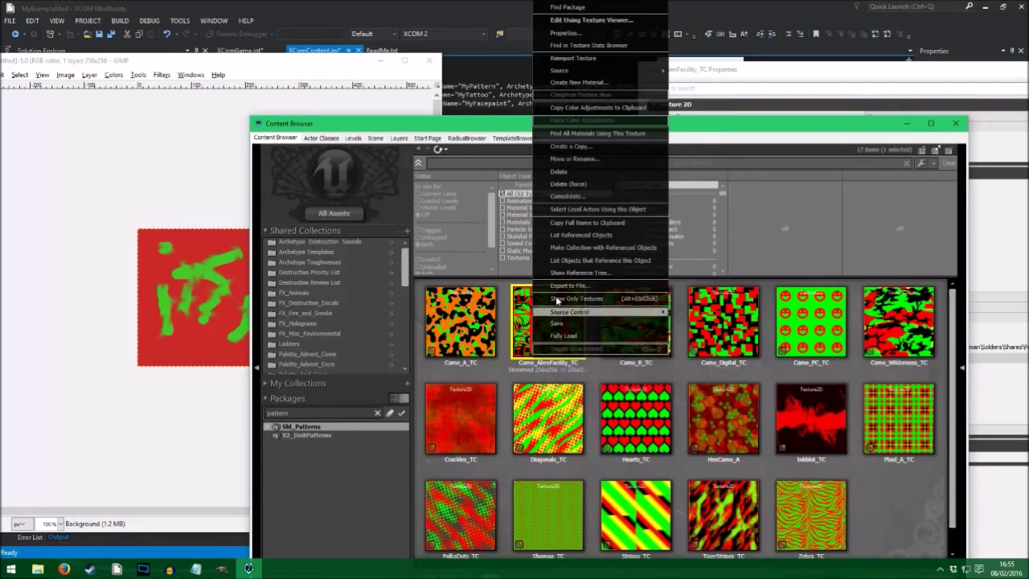
click(601, 24)
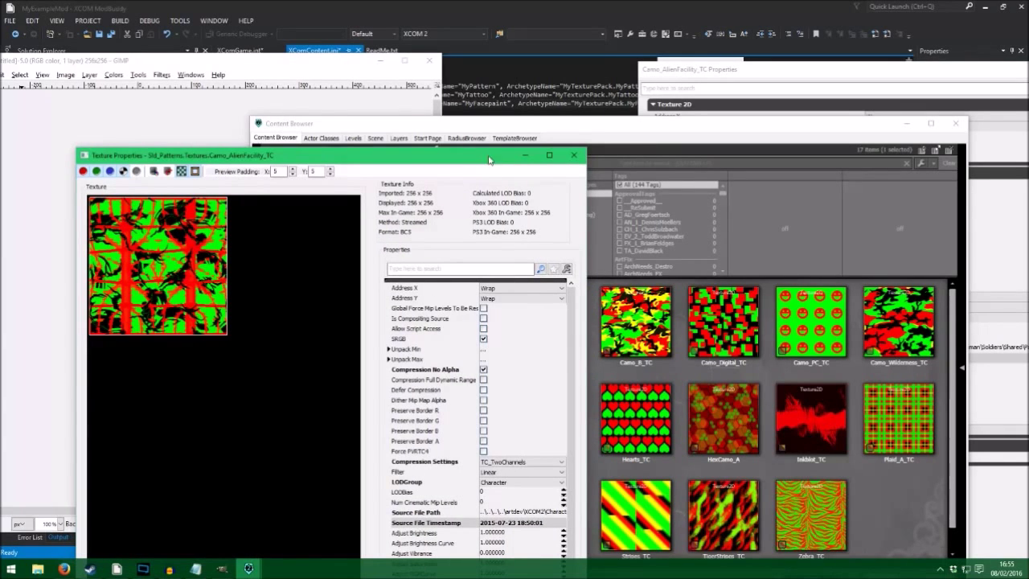
click(573, 154)
drag(670, 135, 535, 107)
Return to GIMP, export the pattern image to the Desktop as Pattern.png and close the image without saving.
click(222, 568)
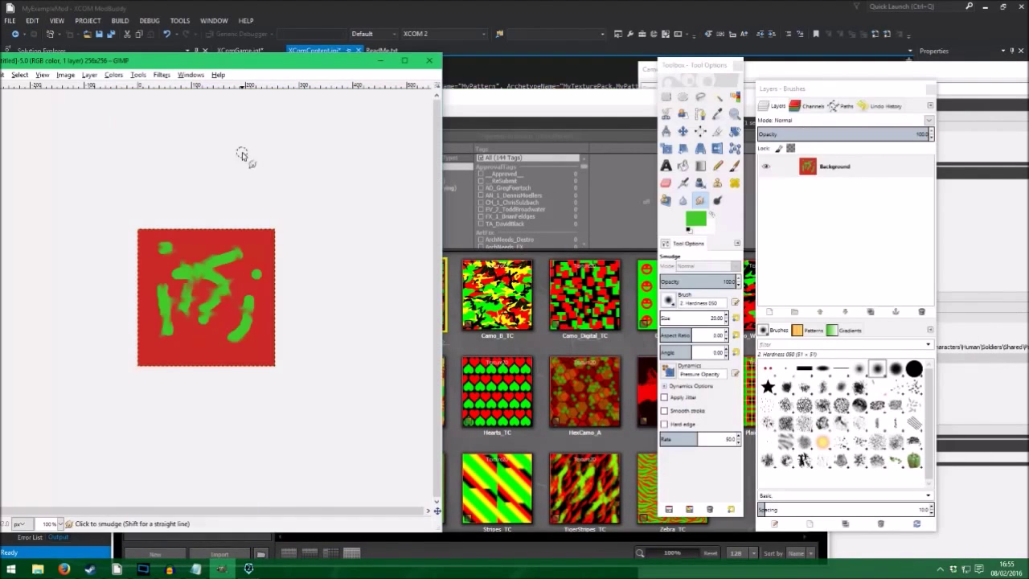
drag(91, 66, 278, 78)
click(177, 86)
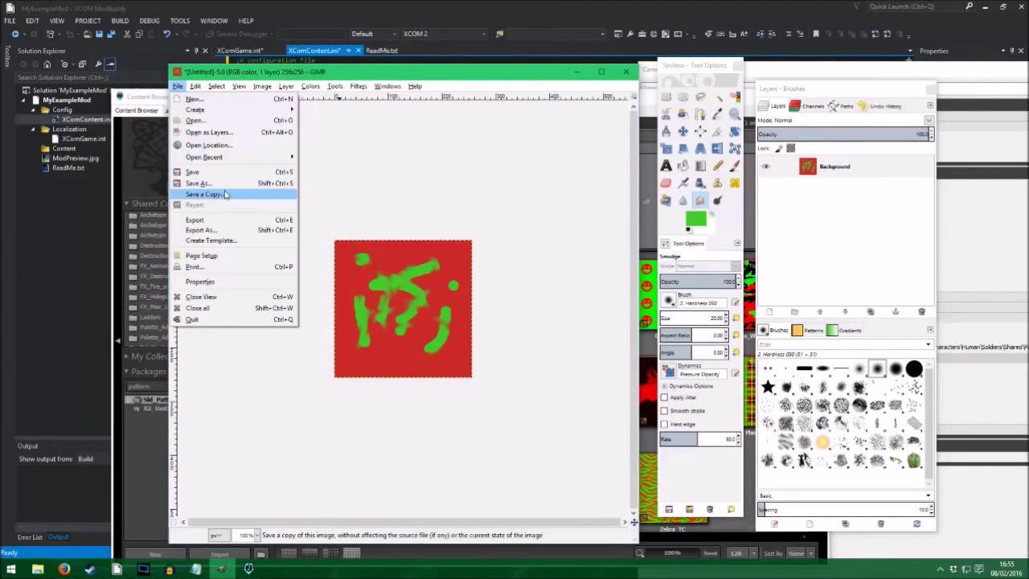
click(214, 228)
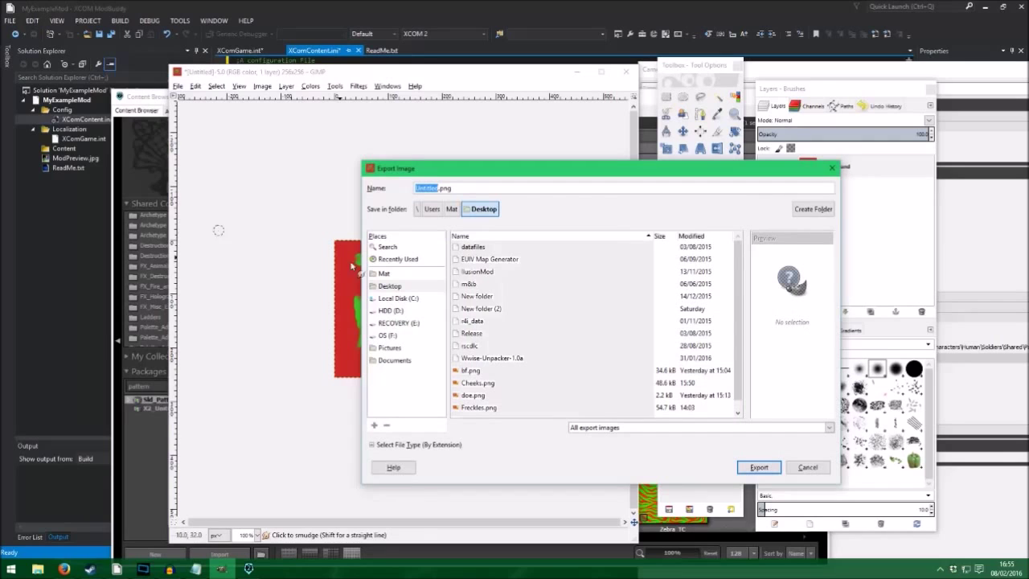
triple_click(468, 189)
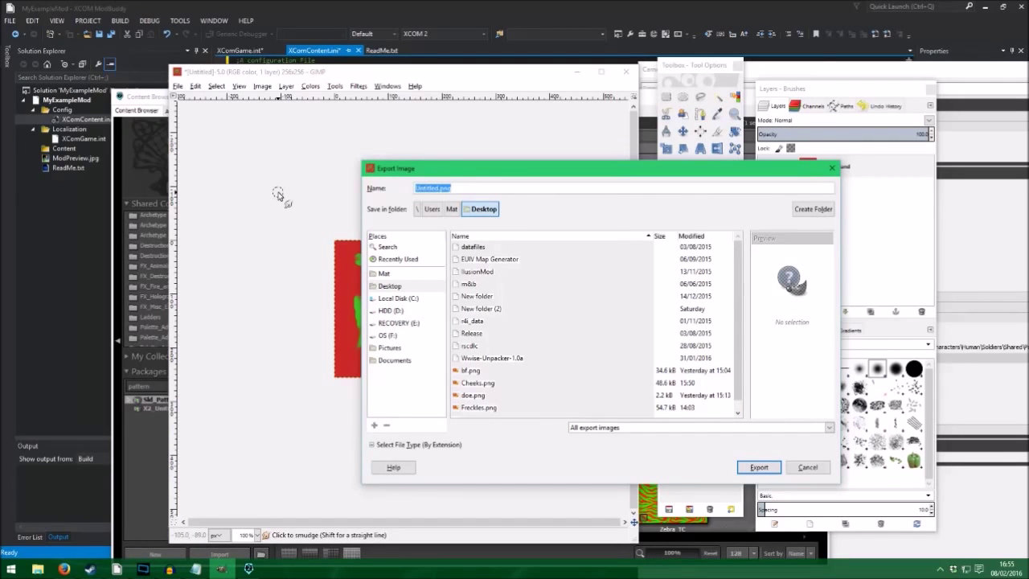
text(Pattern)
key(Return)
key(Return)
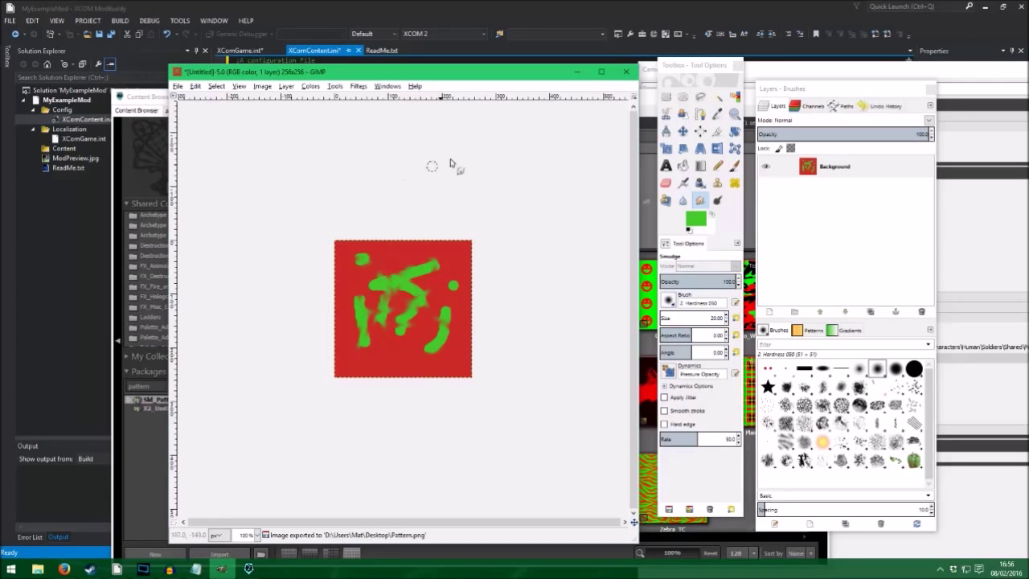
click(625, 71)
click(407, 384)
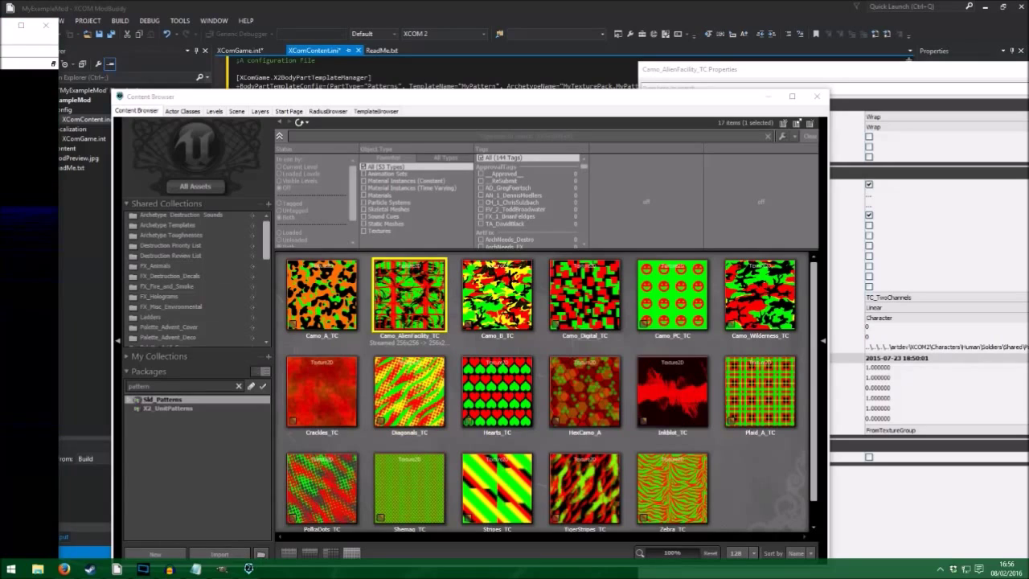
Filter the packages by "myt", select MyTexturePack and start importing the Pattern texture with compression set to TC_TwoChannels.
text(myt)
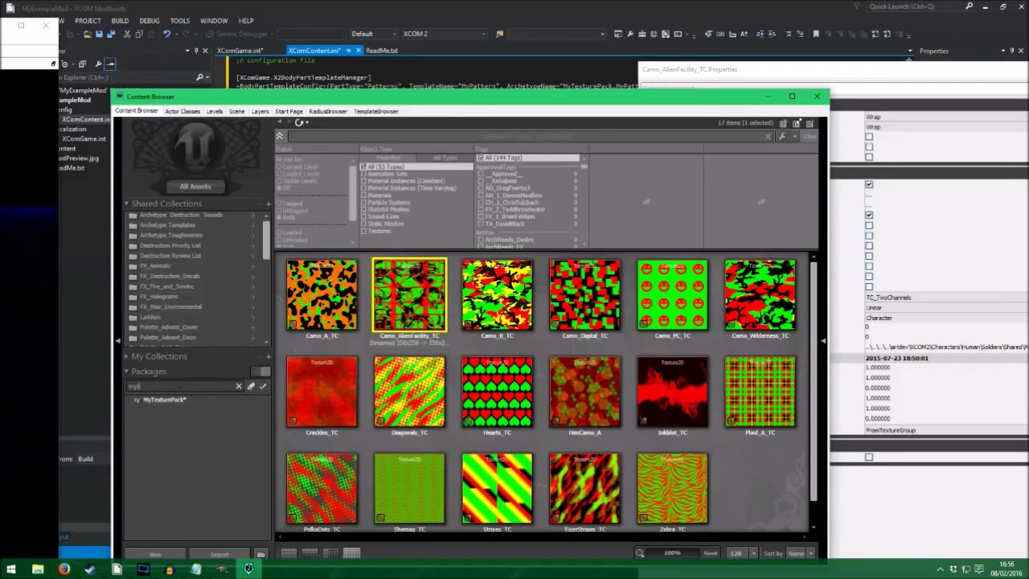
click(176, 401)
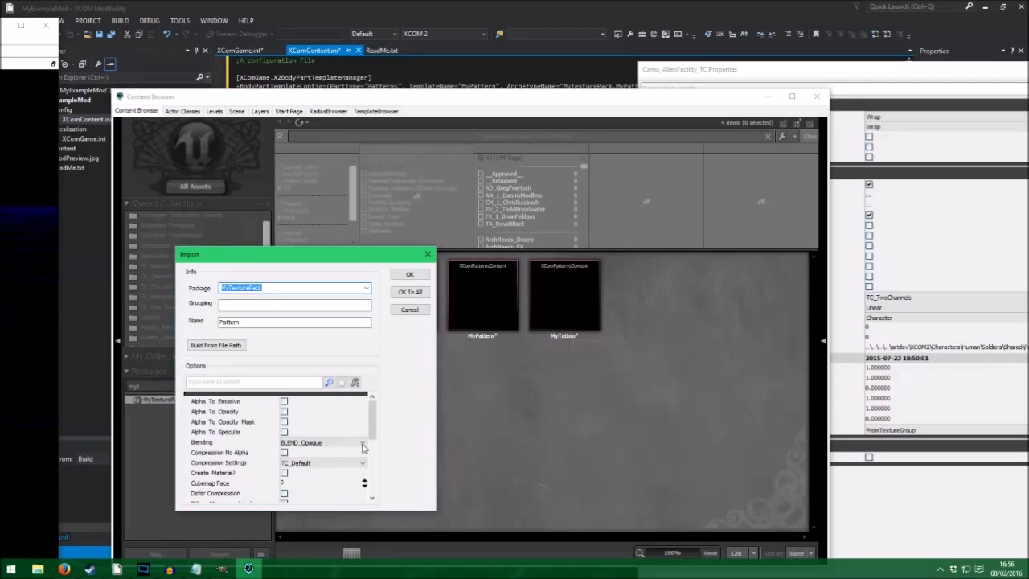
click(363, 463)
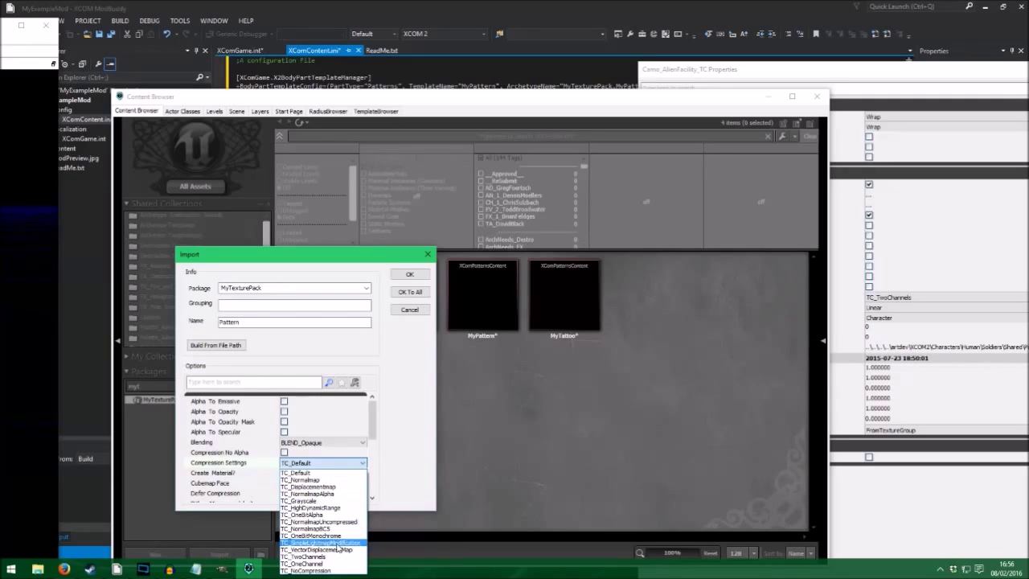
click(330, 556)
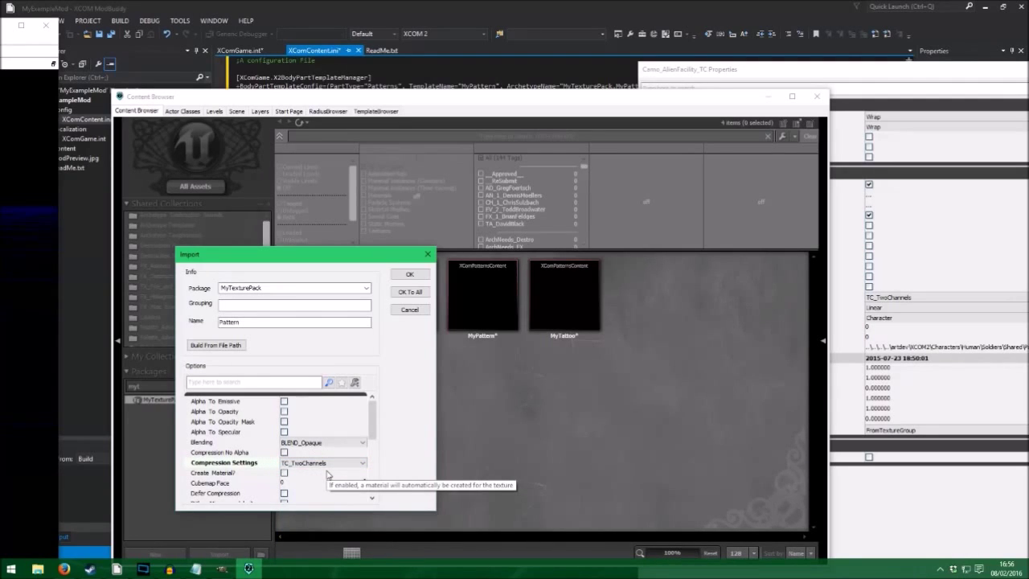
Set the Pattern texture's LODGroup to TEXTUREGROUP_Character and complete its import into MyTexturePack.
drag(371, 431, 371, 469)
click(355, 448)
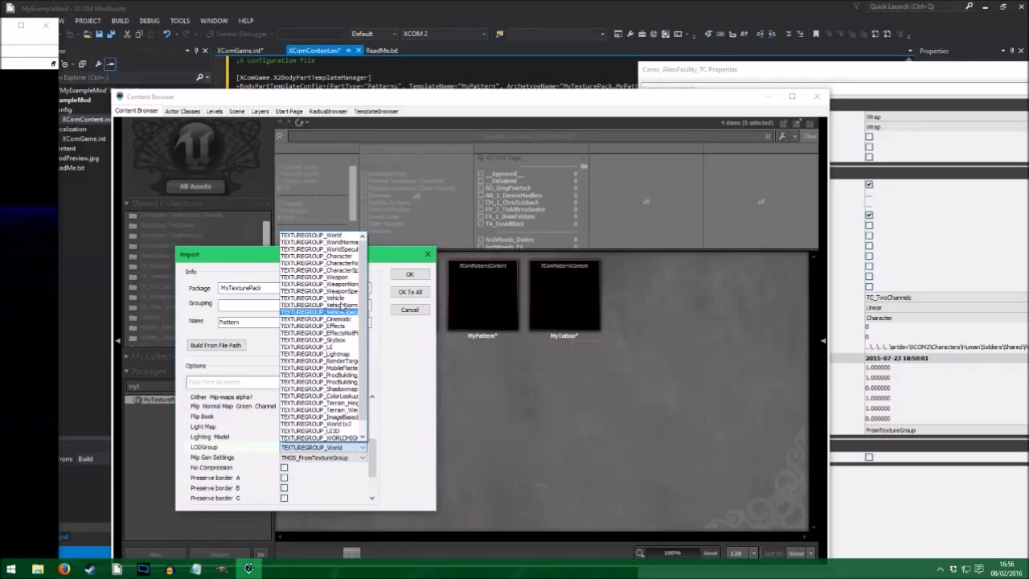
click(346, 257)
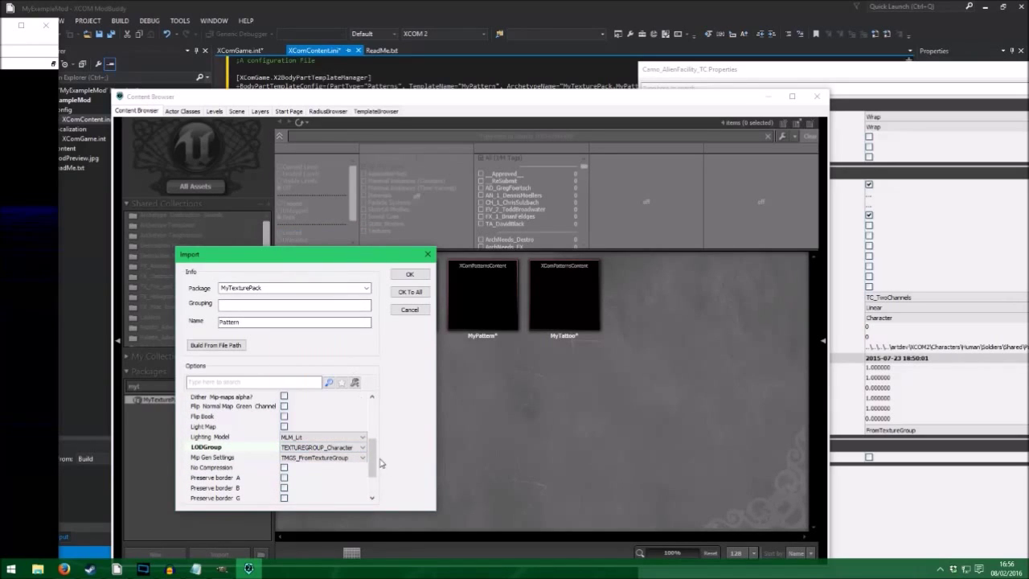
drag(374, 457, 375, 410)
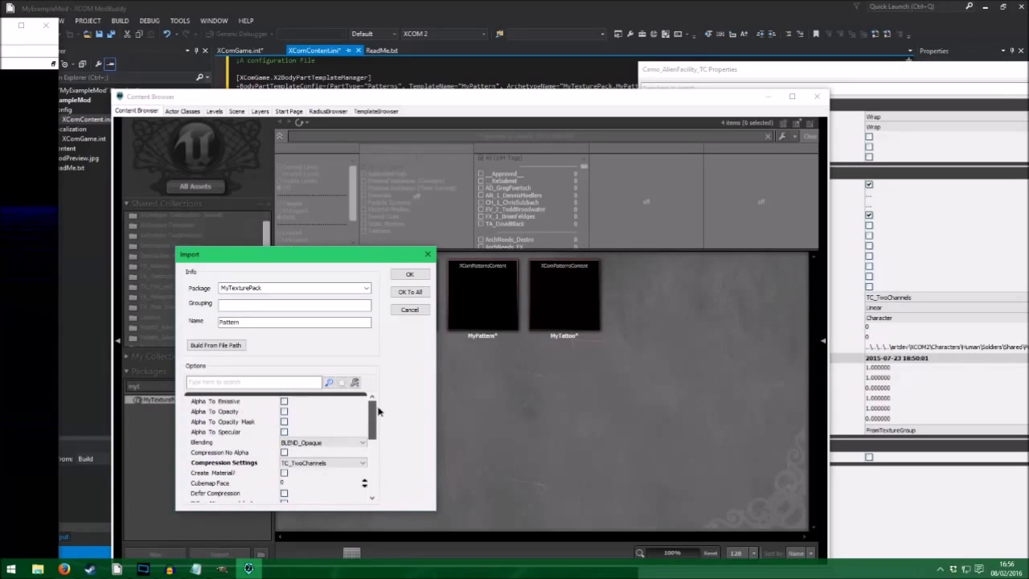
click(409, 274)
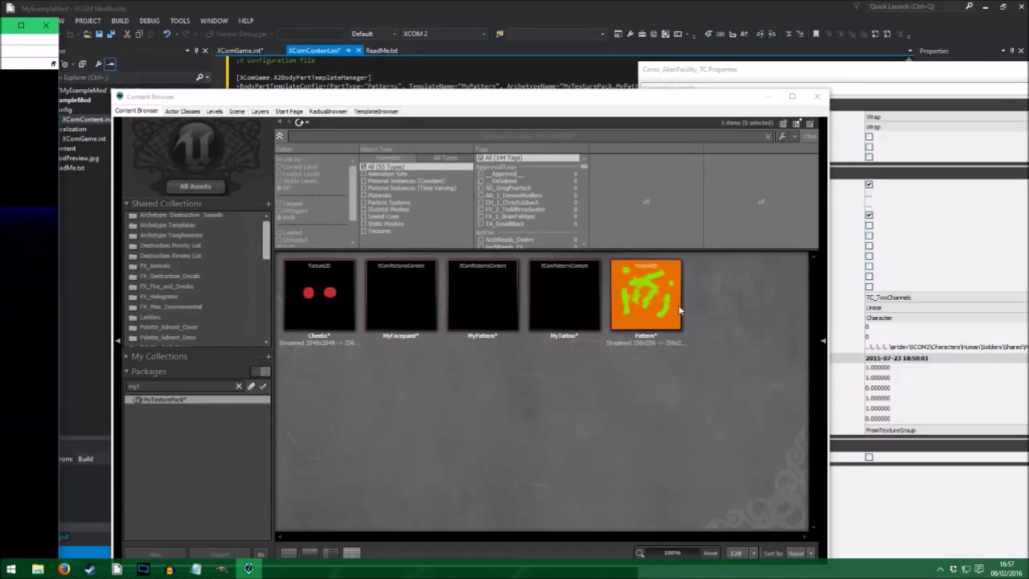
Check the texture assigned in MyPattern's properties, closing that window and the Camo_AlienFacility_TC properties.
mouse_move(635, 310)
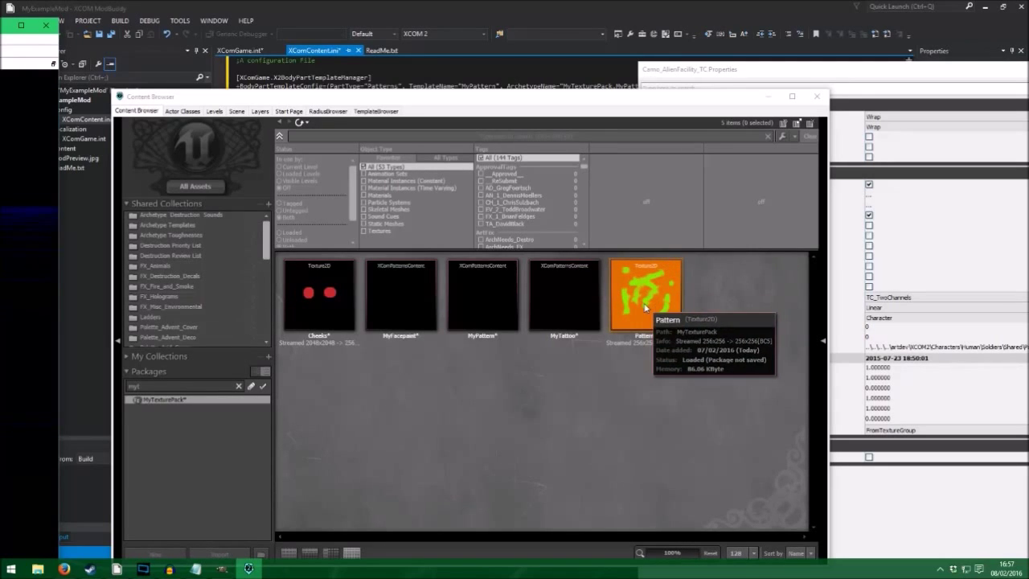
mouse_move(468, 307)
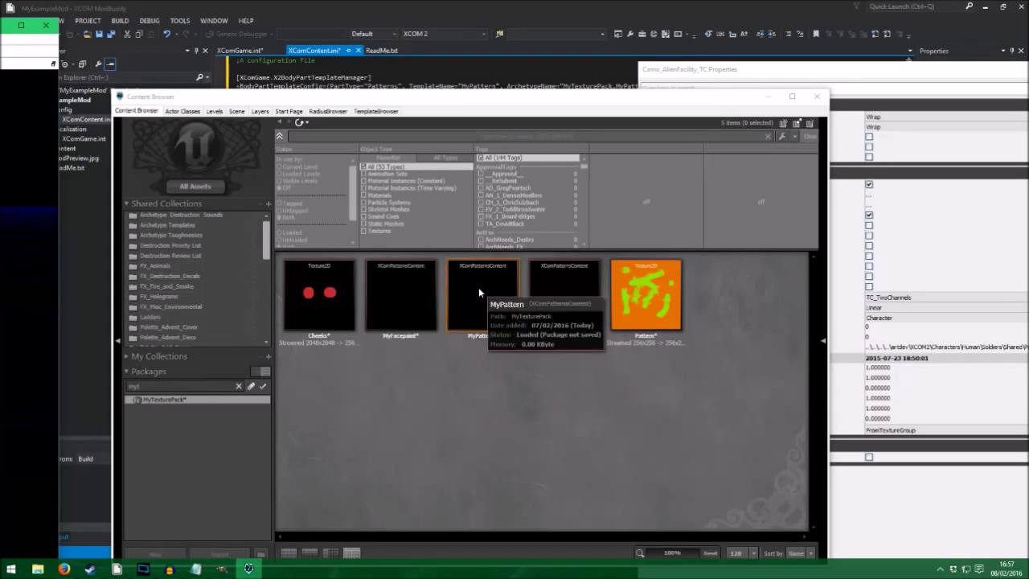
right_click(478, 290)
click(509, 311)
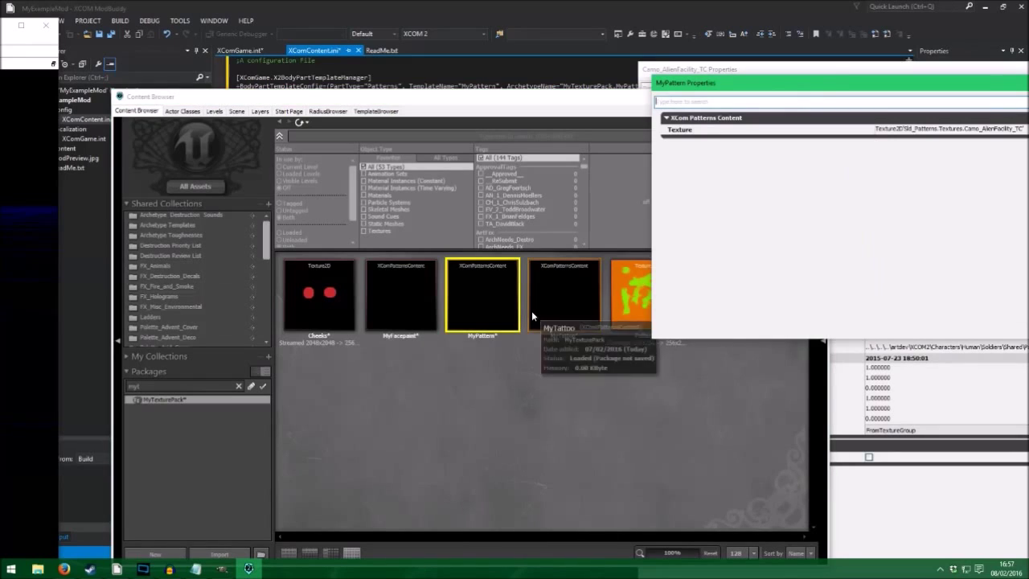
drag(920, 87, 586, 223)
drag(902, 72, 772, 103)
click(959, 102)
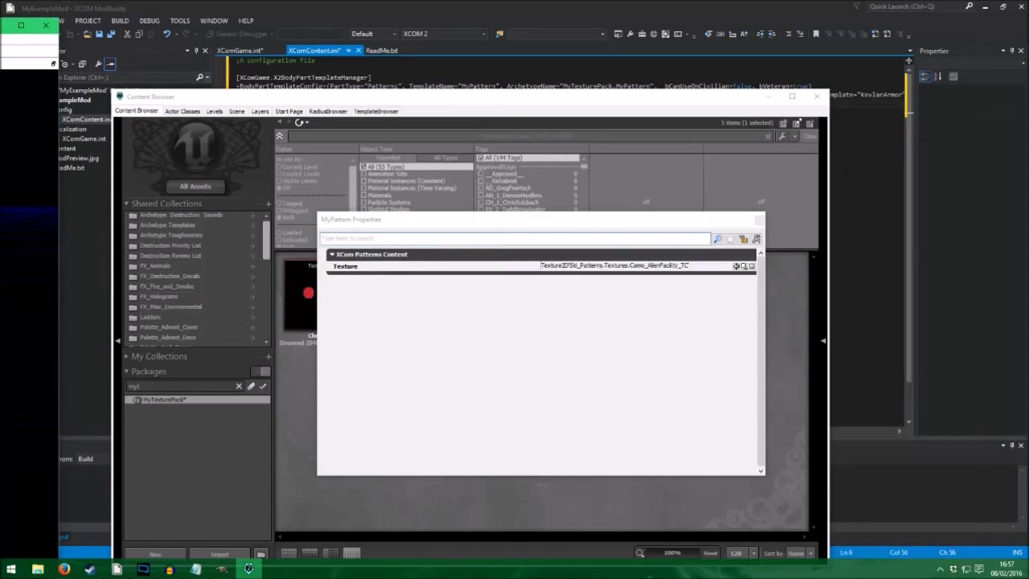
click(759, 219)
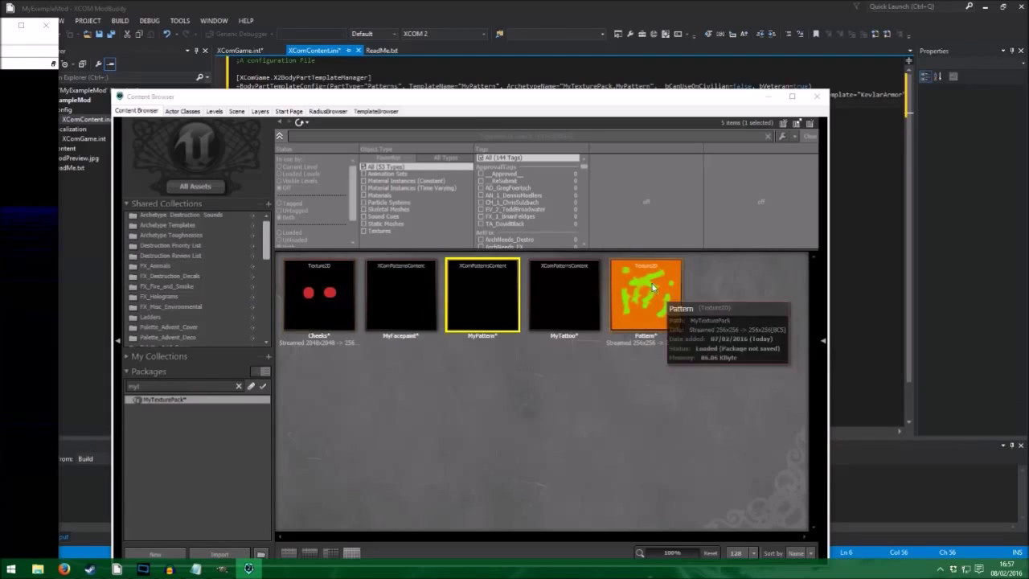
Copy the Pattern texture's full name and set MyPattern's Texture property to Texture2D'MyTexturePack.Pattern'.
right_click(653, 286)
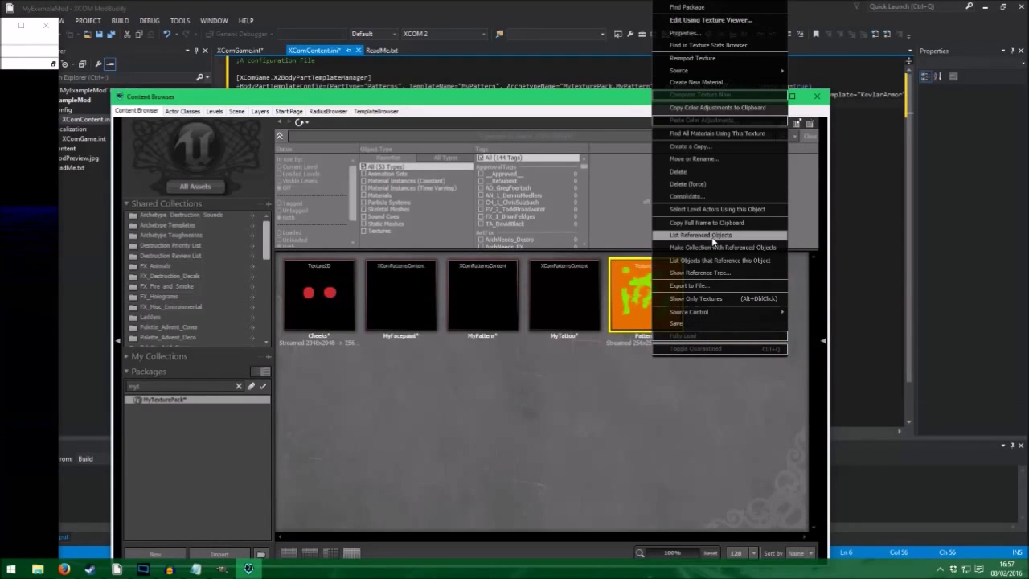
click(714, 223)
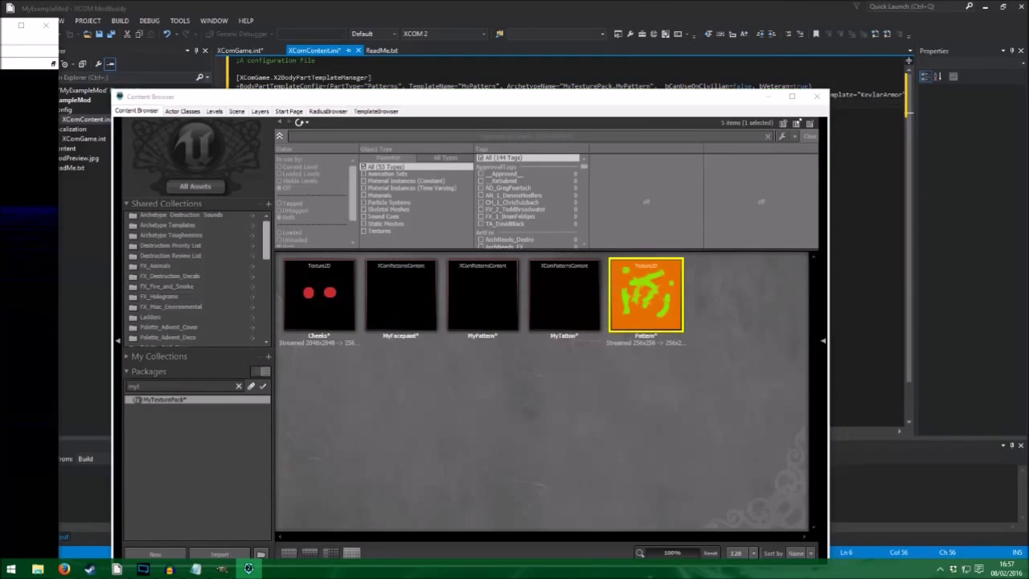
double_click(482, 294)
click(530, 259)
text(Texture2D'MyTexturePack.Pattern')
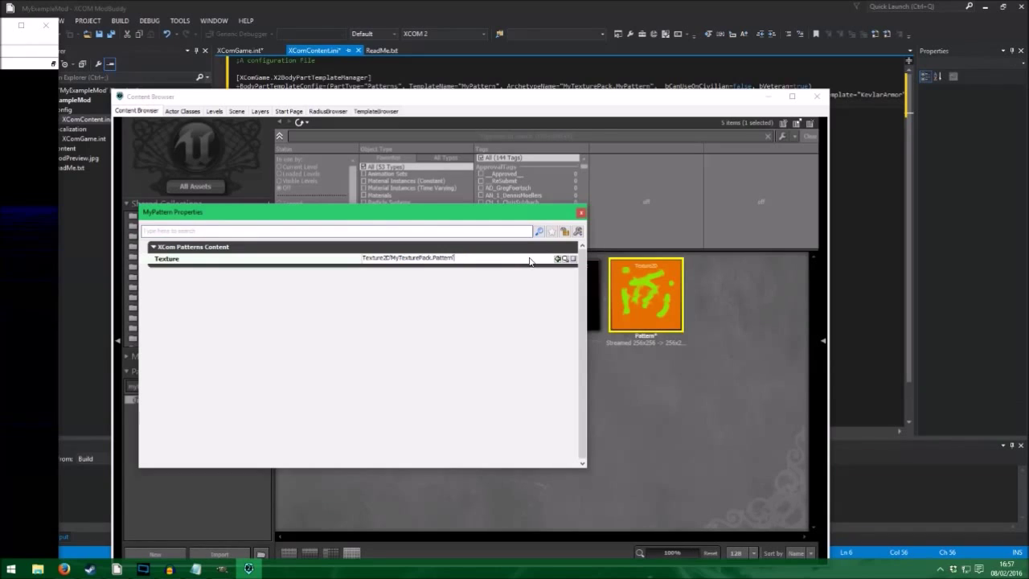
key(Return)
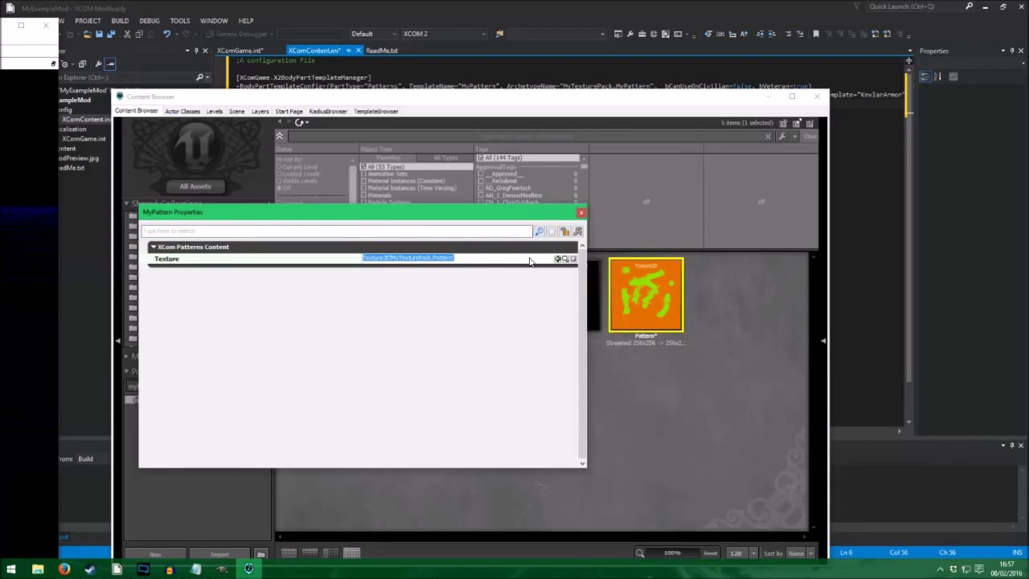
click(582, 214)
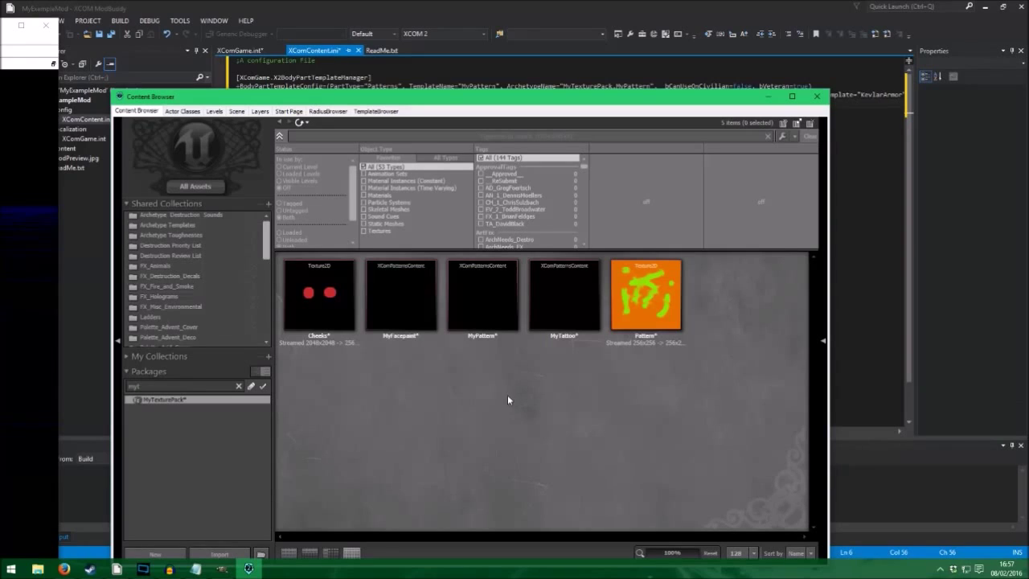
click(401, 307)
click(495, 304)
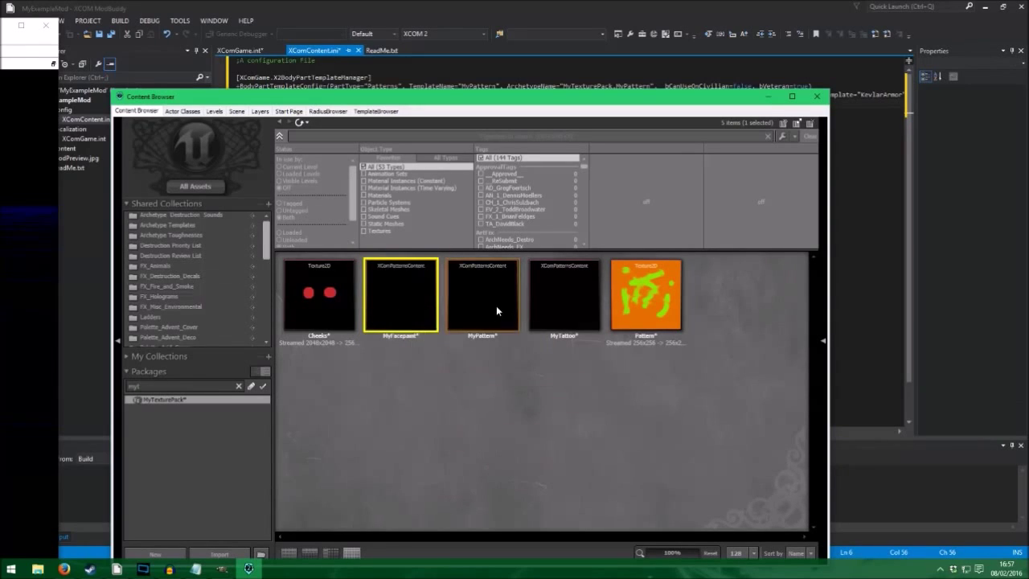
click(568, 286)
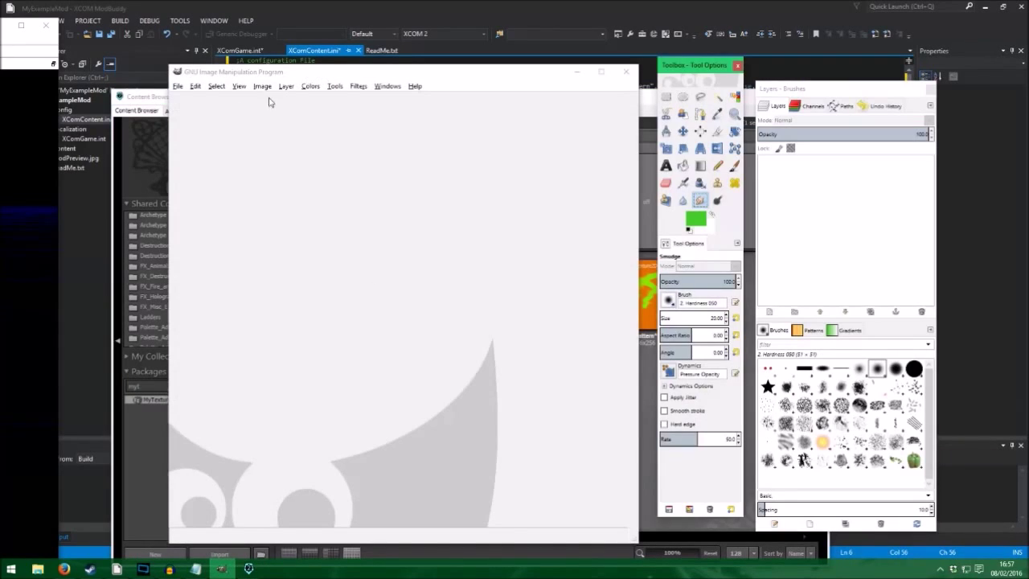
Switch to GIMP and create a new 256 × 256 px image.
click(177, 86)
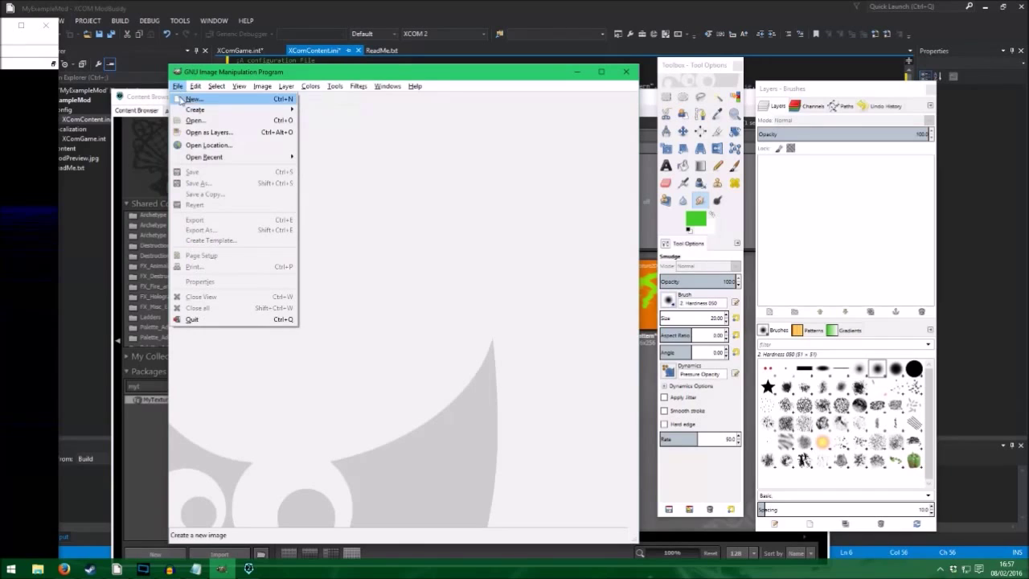
click(194, 99)
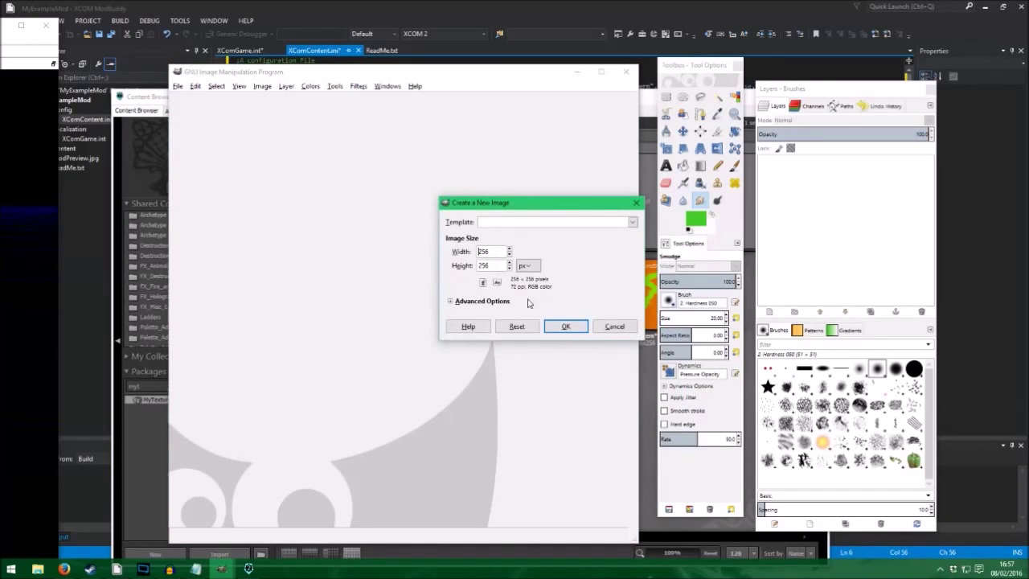
click(566, 325)
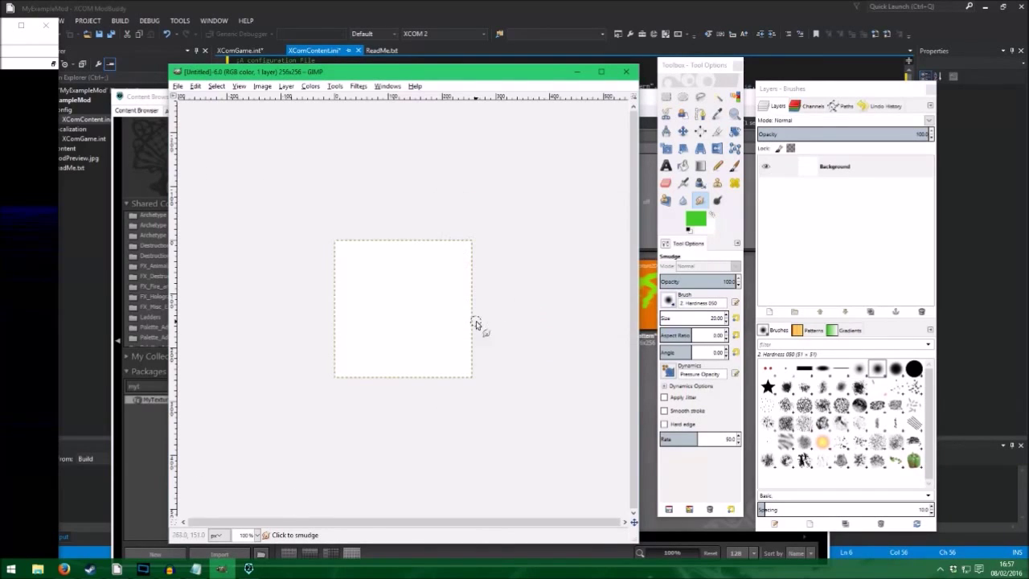
Draw two freehand green strokes on the white canvas with the size 20 Pencil.
click(696, 219)
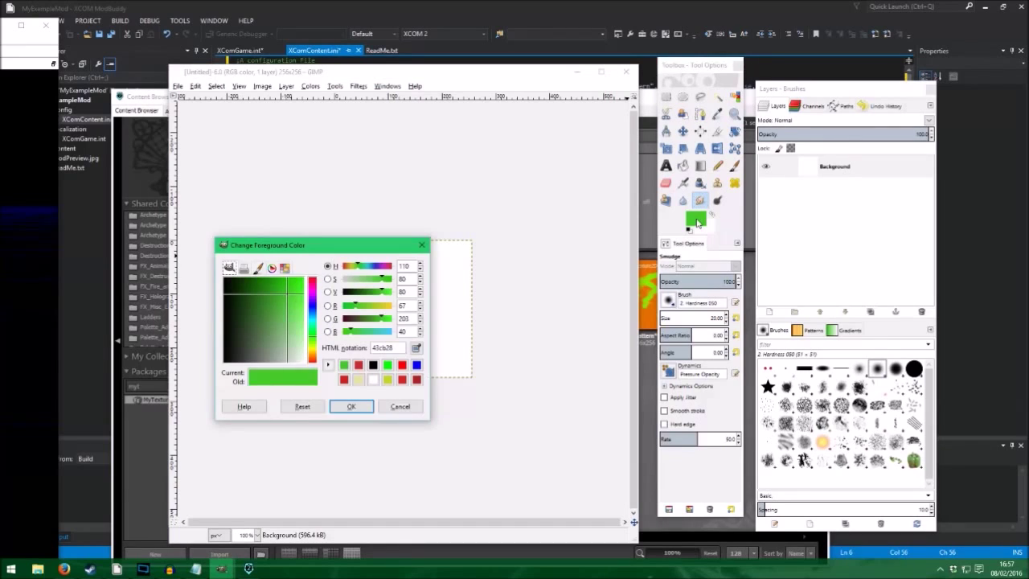
click(422, 244)
key(n)
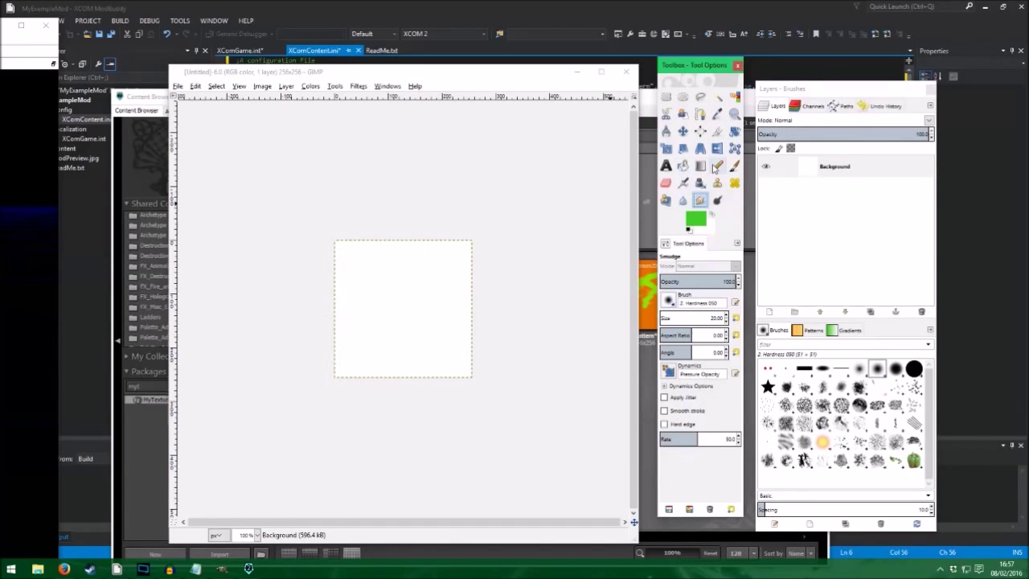
drag(384, 264, 378, 341)
drag(417, 267, 456, 294)
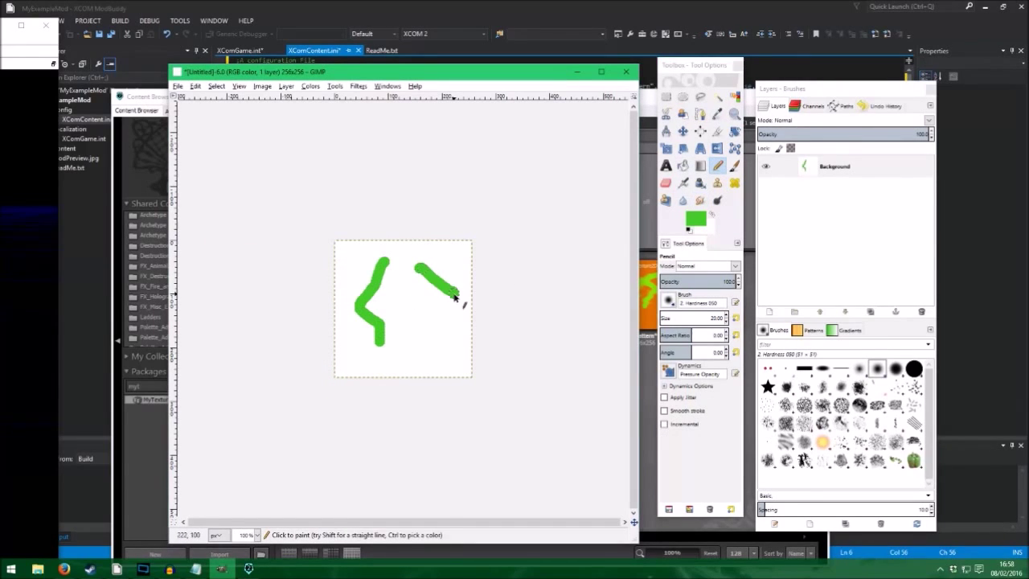
Swap the foreground and background colours and try to turn the white foreground blue by changing its hue to 233.
click(711, 217)
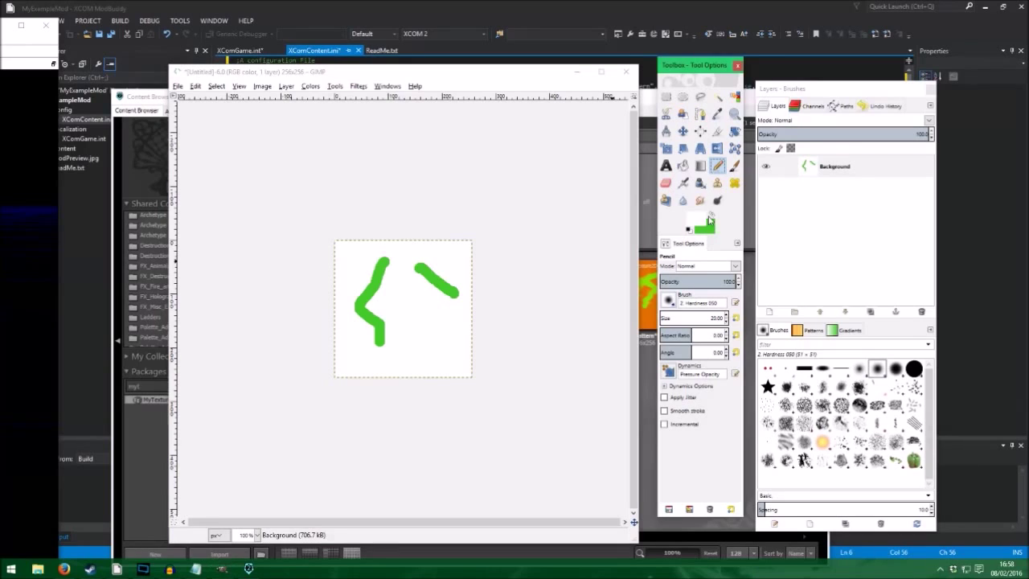
click(700, 219)
click(316, 305)
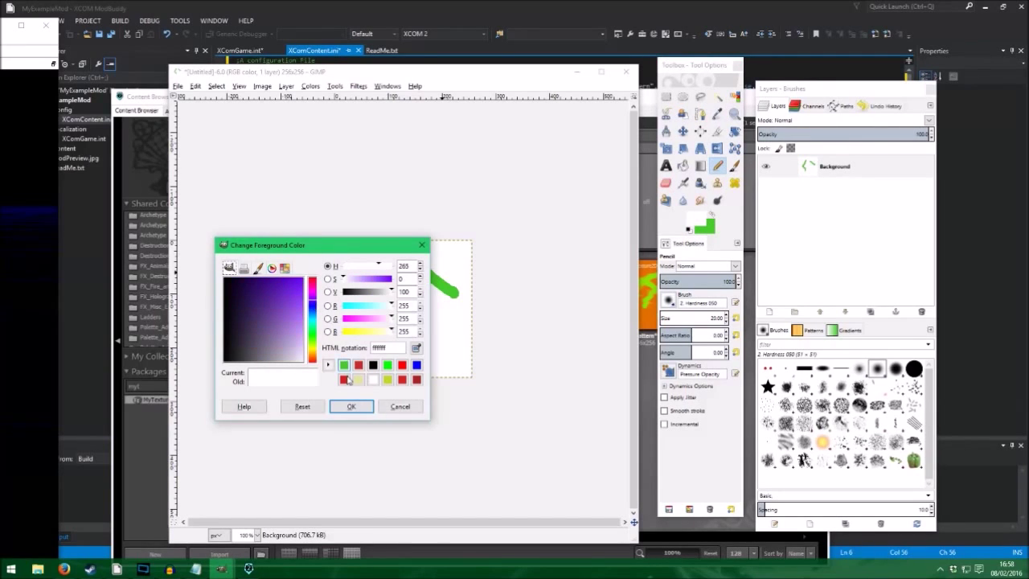
click(351, 406)
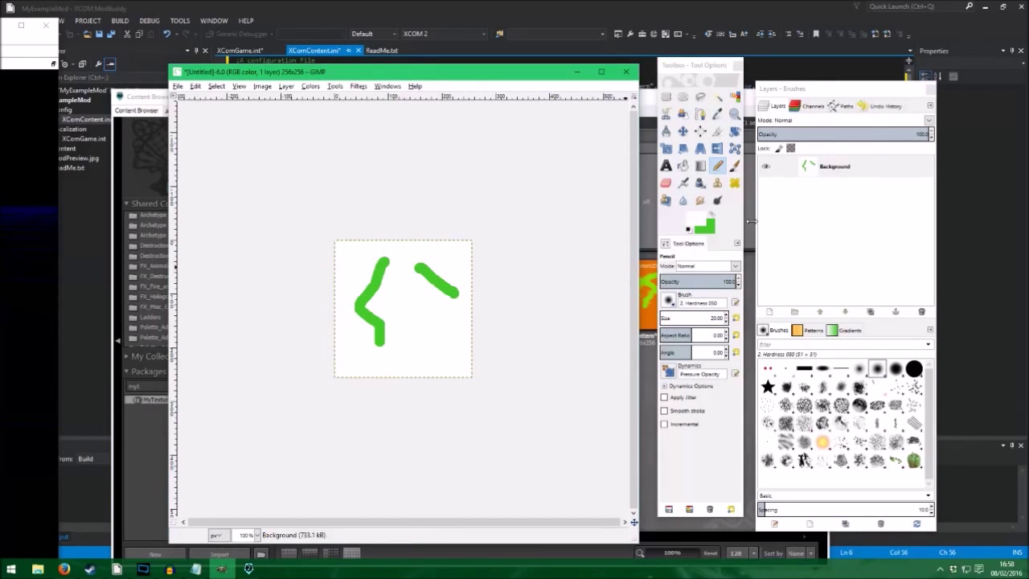
click(706, 219)
click(313, 310)
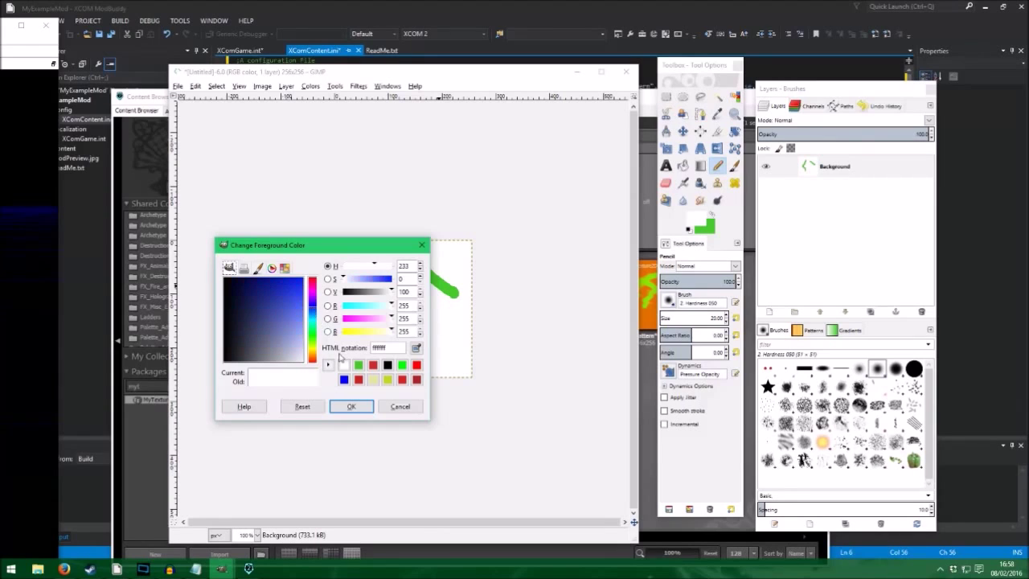
click(349, 406)
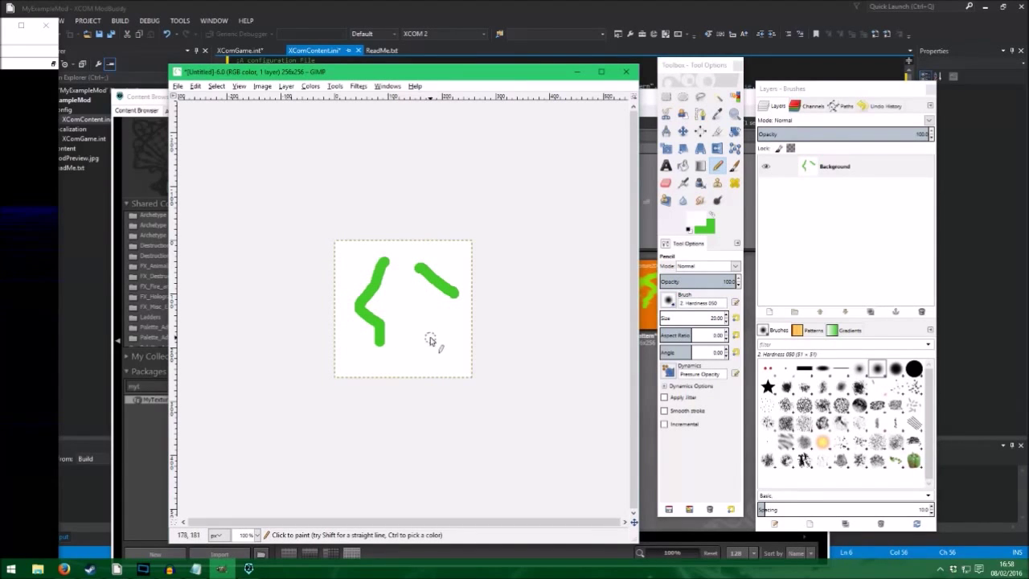
click(843, 171)
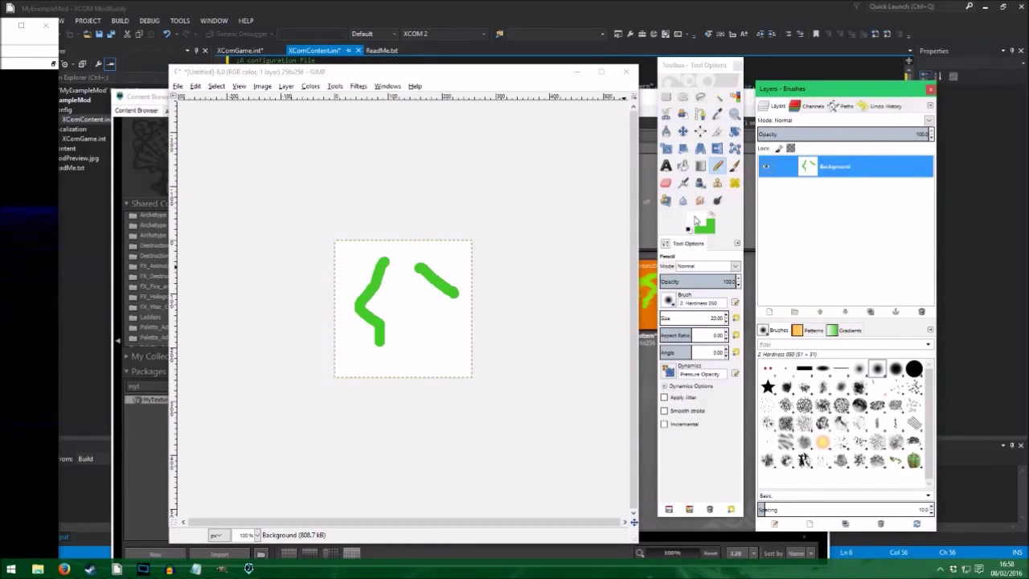
Set the foreground colour to blue 5464de and draw several freehand blue strokes among the green ones.
click(695, 220)
click(314, 310)
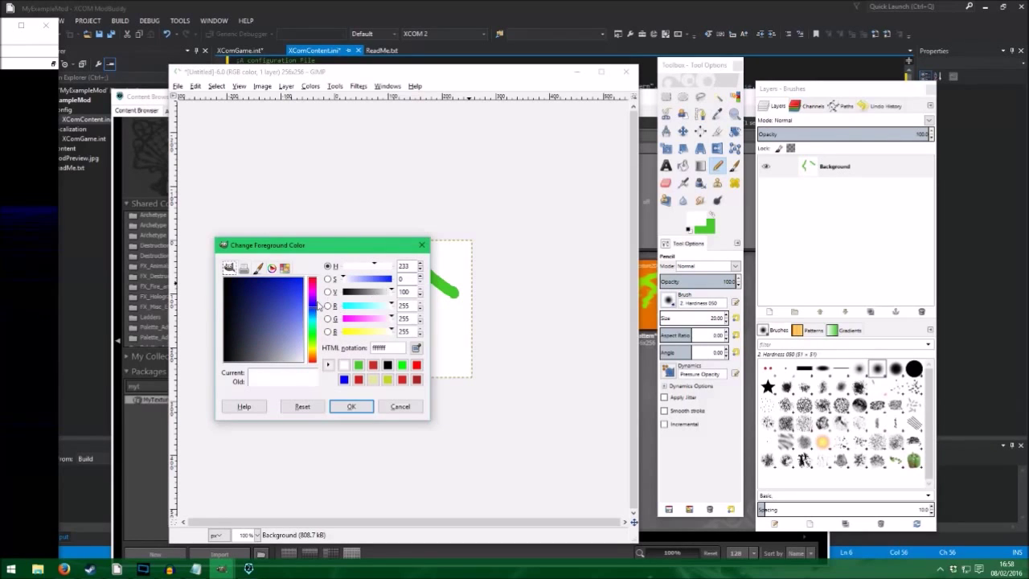
click(293, 311)
click(351, 406)
mouse_move(396, 296)
mouse_down()
mouse_move(410, 320)
mouse_move(393, 362)
mouse_move(447, 309)
mouse_up()
drag(416, 255, 378, 254)
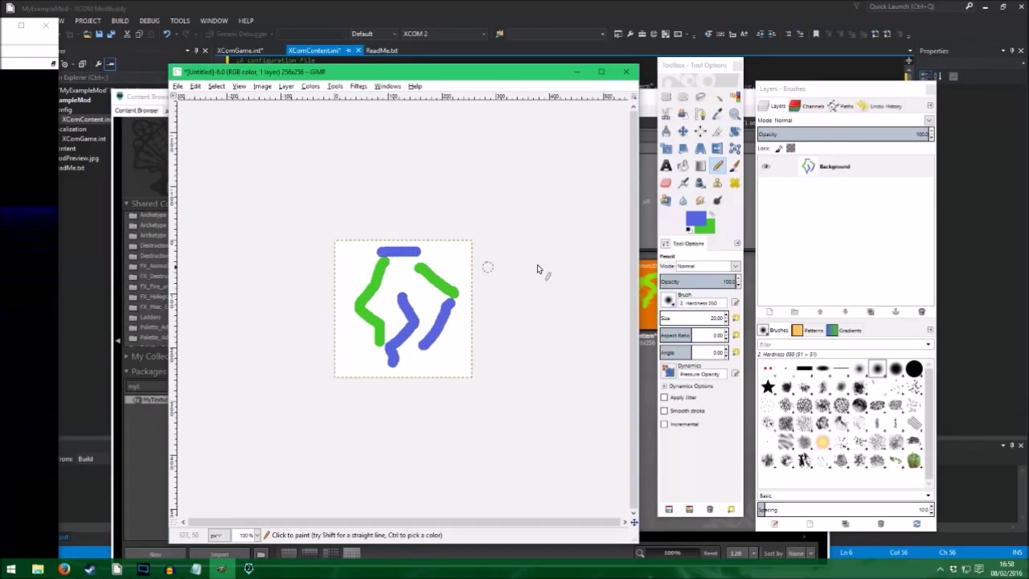
Set the foreground colour to red and draw four freehand red strokes around the green and blue ones.
click(693, 227)
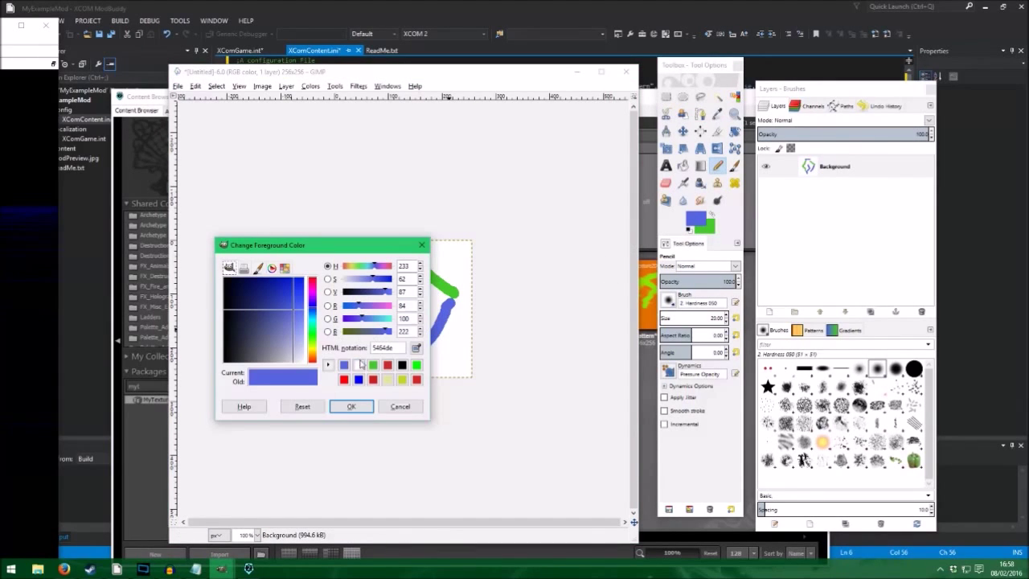
click(345, 380)
click(351, 406)
mouse_move(426, 299)
mouse_down()
mouse_move(406, 278)
mouse_move(386, 304)
mouse_up()
drag(354, 264, 345, 346)
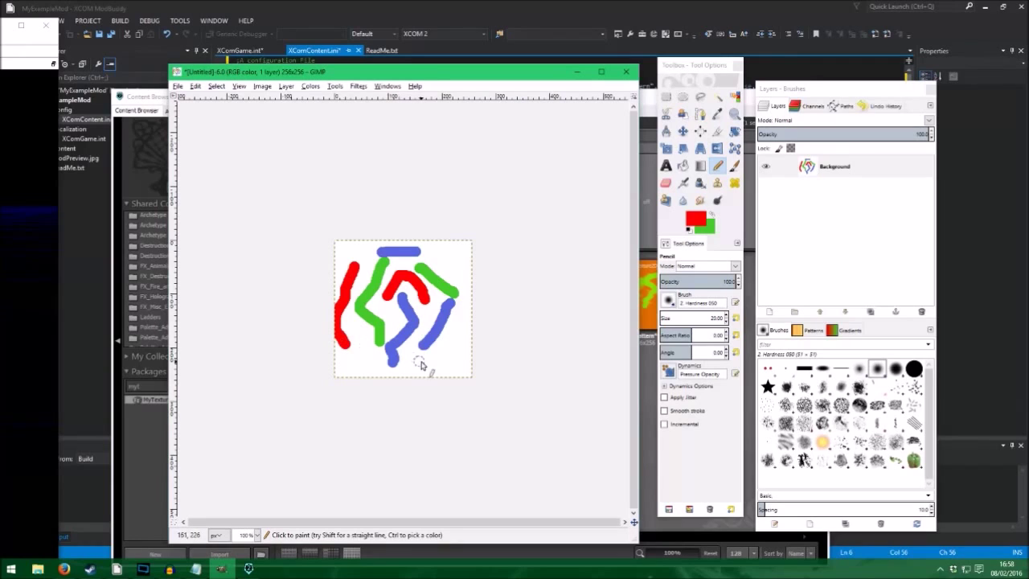
mouse_move(425, 366)
mouse_down()
mouse_move(465, 348)
mouse_move(454, 326)
mouse_up()
drag(454, 262, 442, 250)
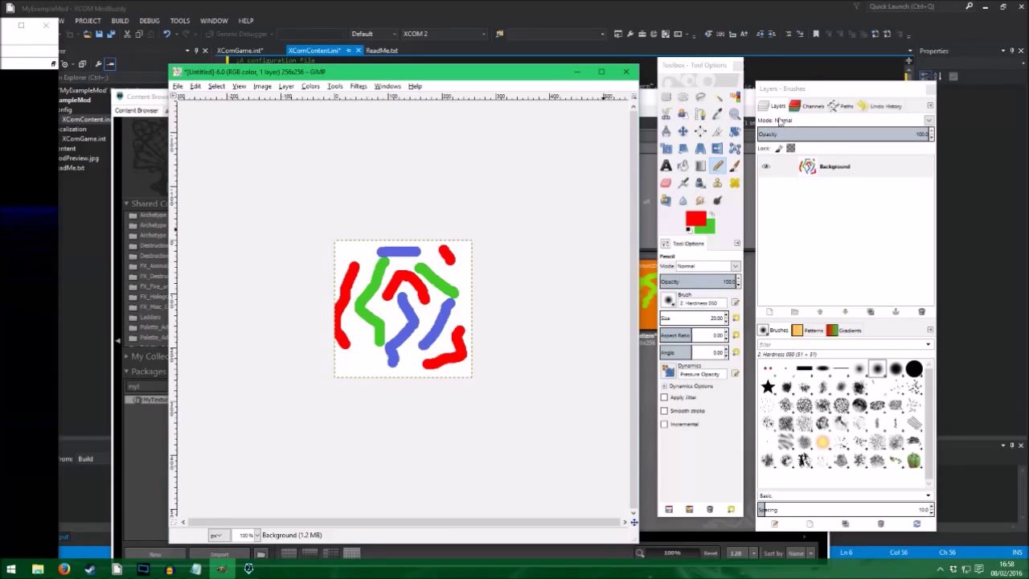
Select the white background with Fuzzy Select, add an alpha channel to the layer and clear the selected area to transparency.
click(718, 96)
click(459, 274)
key(Delete)
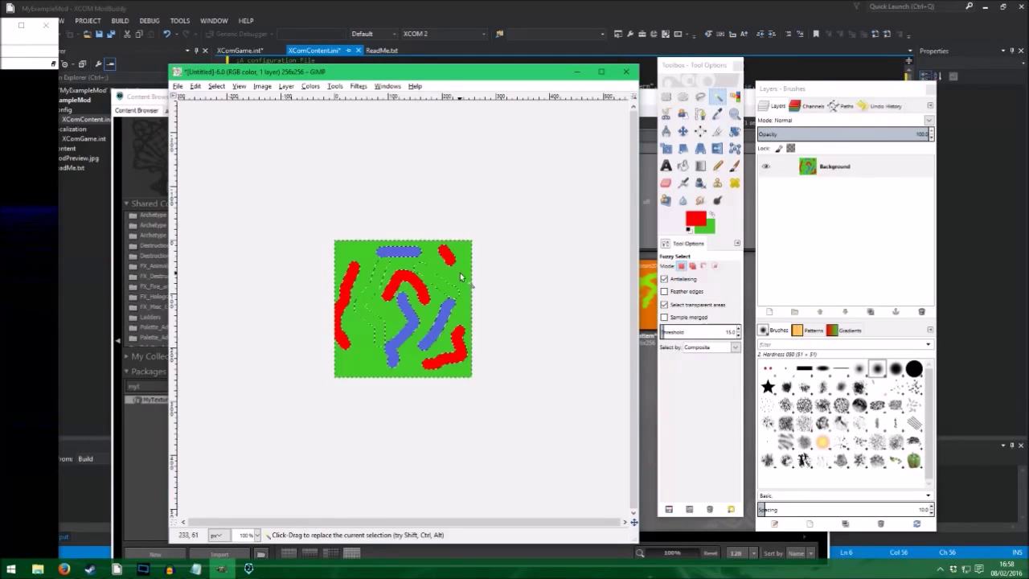
key(ctrl+z)
right_click(843, 168)
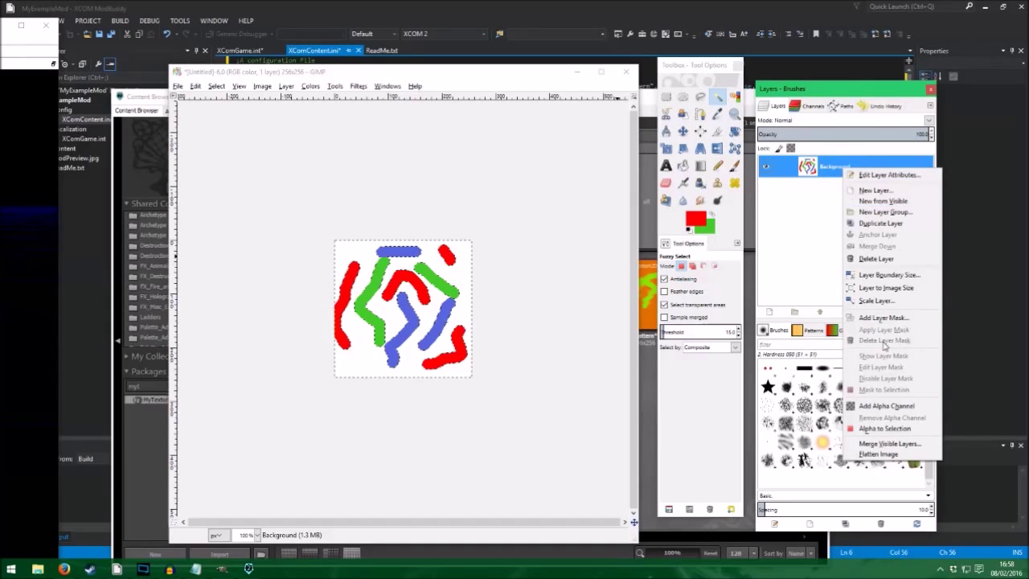
click(881, 406)
key(Delete)
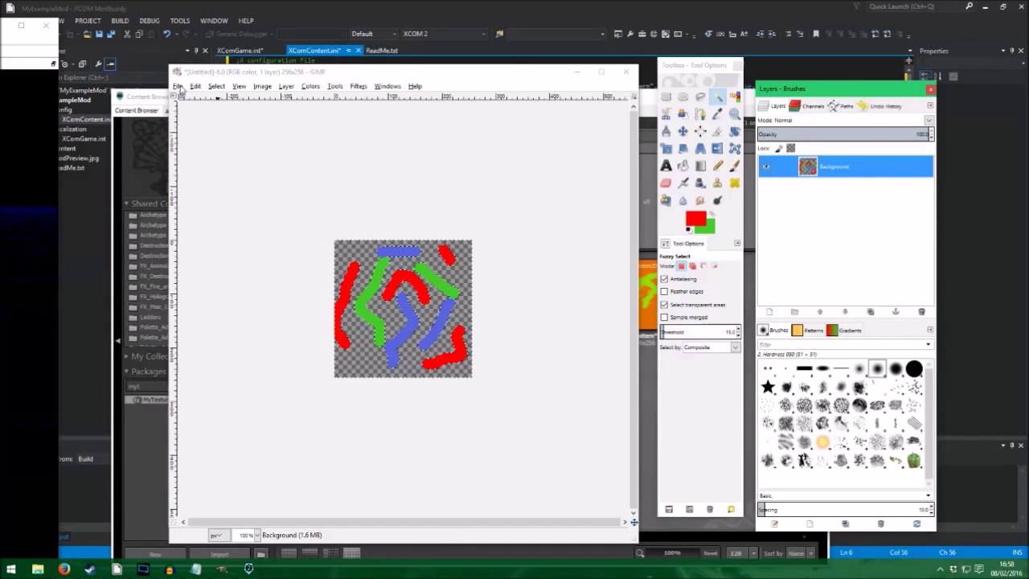
Switch to the Content Browser, find the X2_UnitTattoos package and check which texture the Tattoo_Arms_02 archetype uses.
drag(328, 76, 24, 80)
click(506, 420)
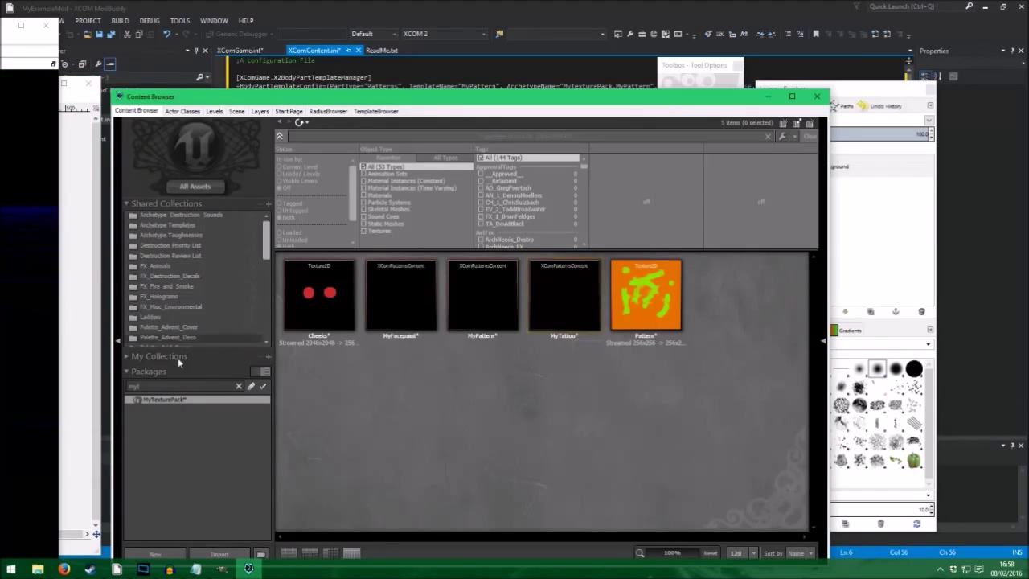
drag(141, 387, 57, 390)
text(tatt)
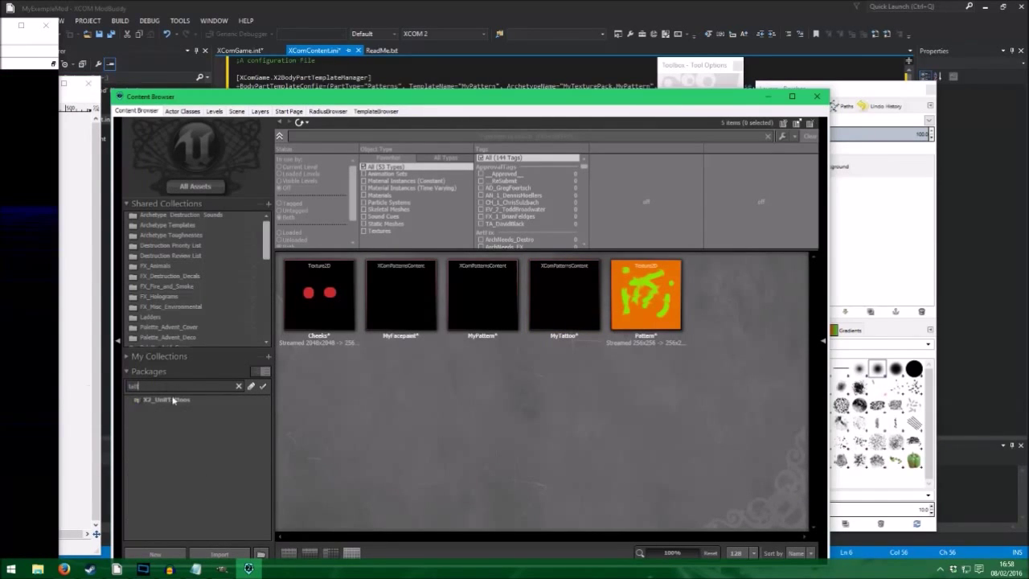
click(192, 402)
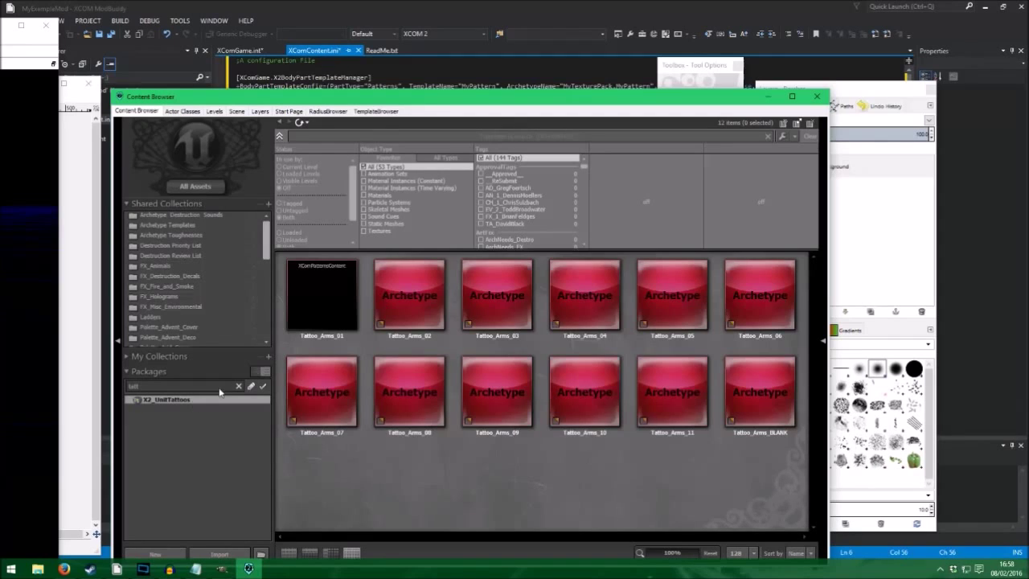
right_click(437, 297)
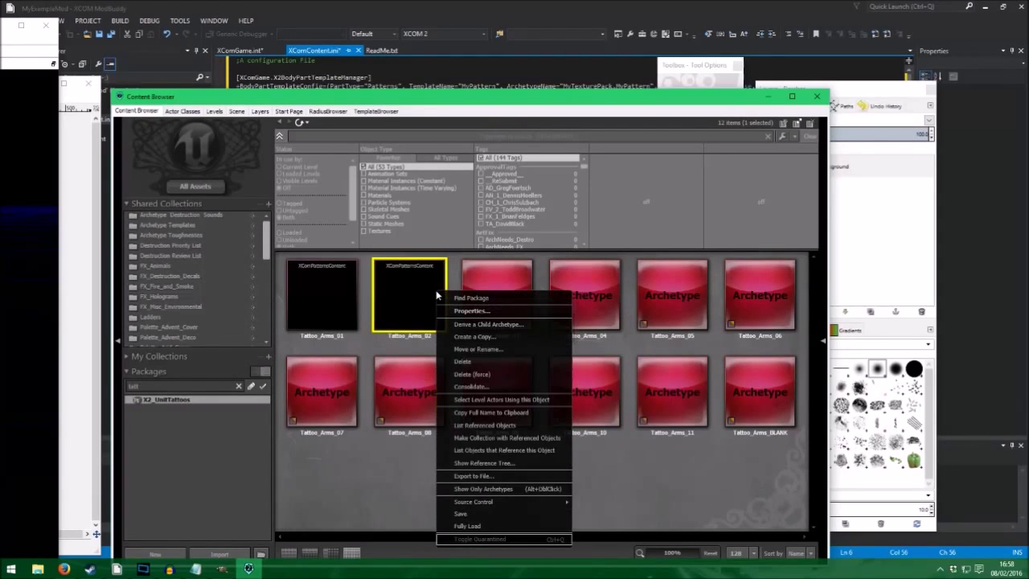
click(478, 311)
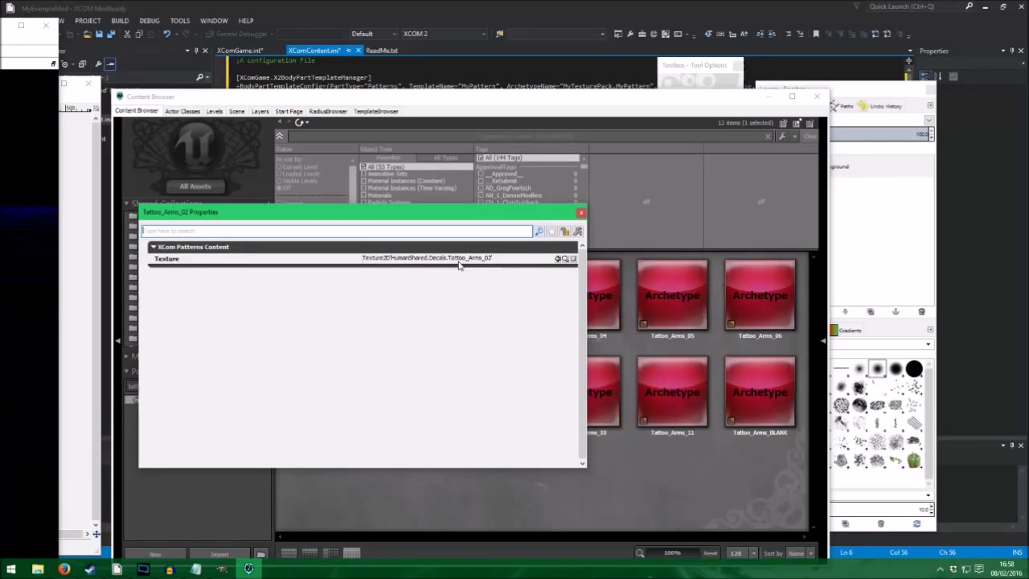
click(580, 212)
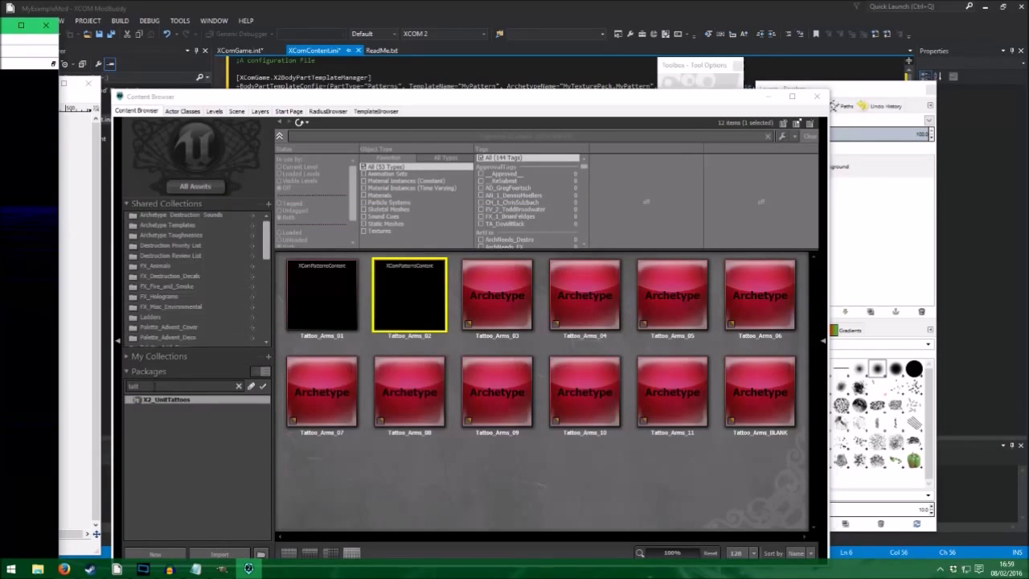
Find the Decals group of the HumanShared package and open the properties of the Tattoo_Arms_03 texture.
text(humansha)
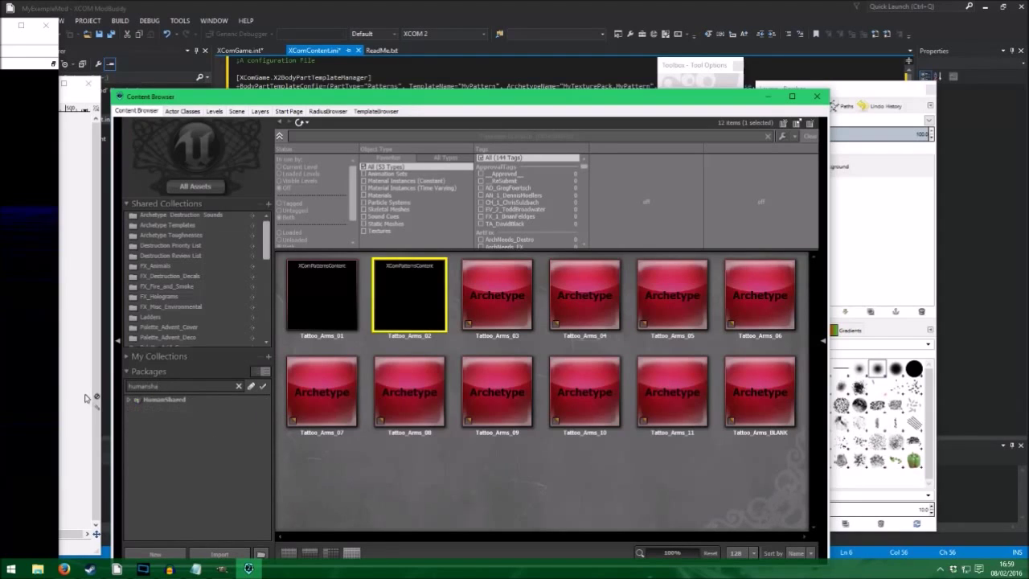
click(137, 400)
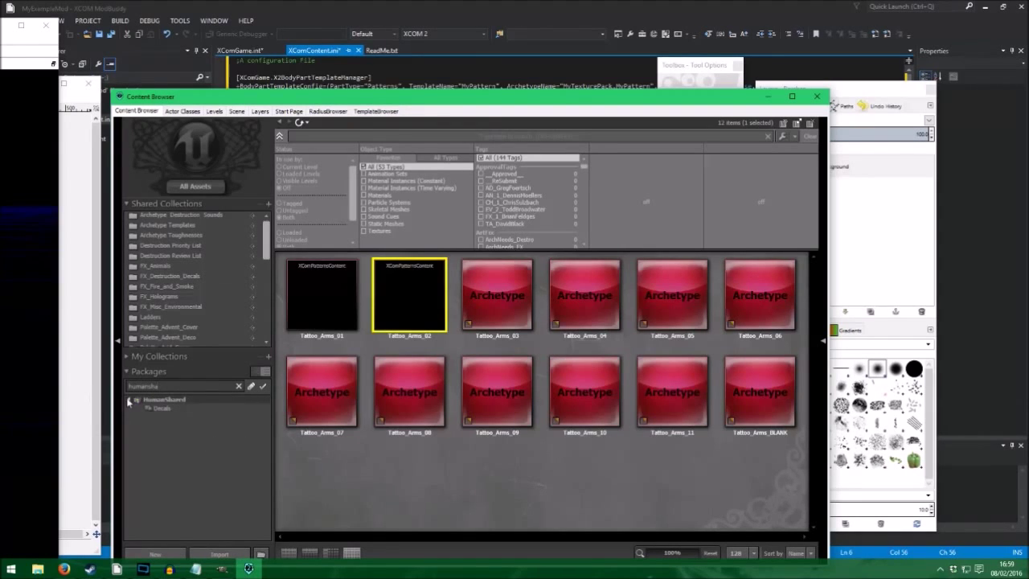
click(160, 409)
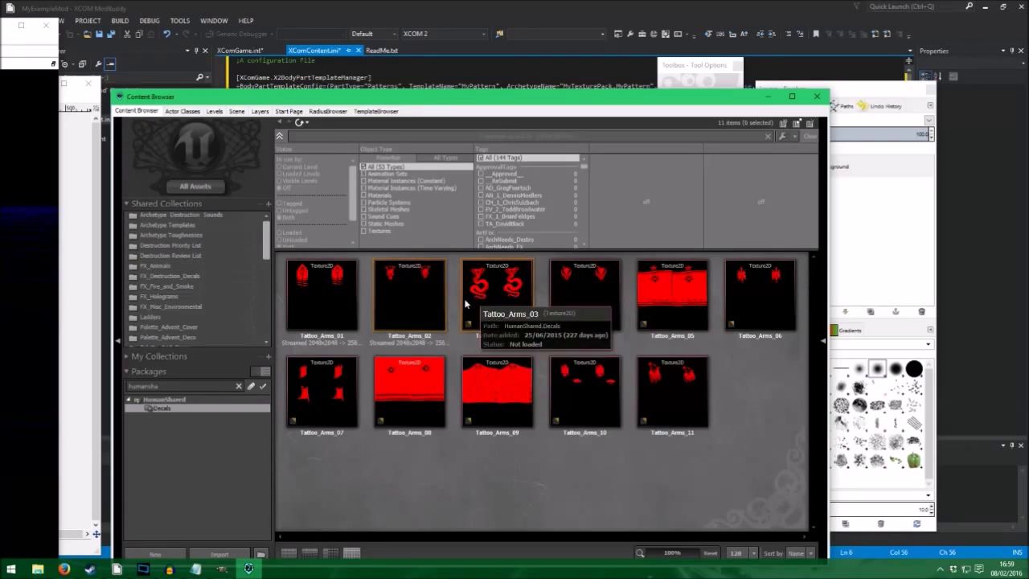
right_click(483, 290)
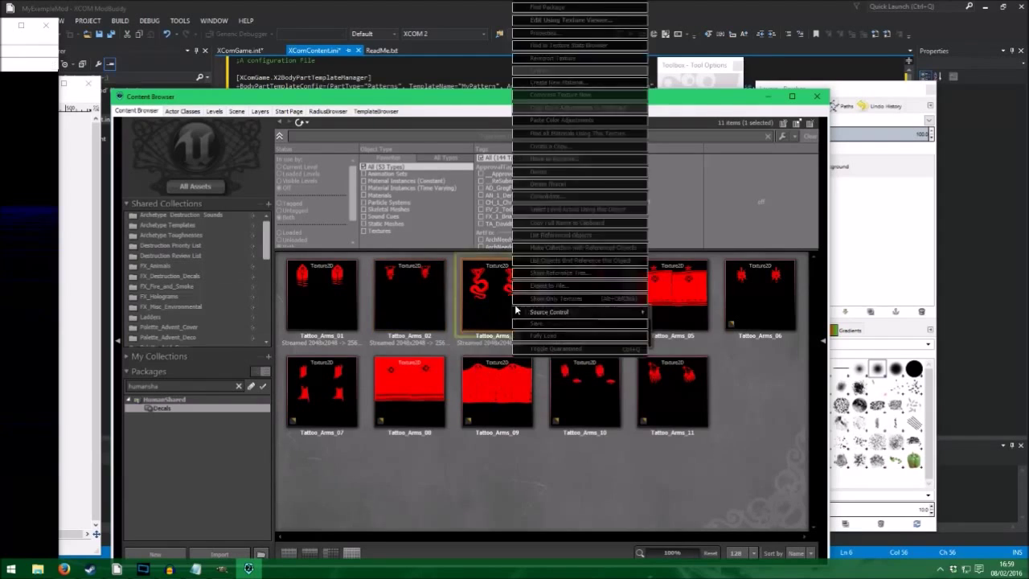
click(563, 34)
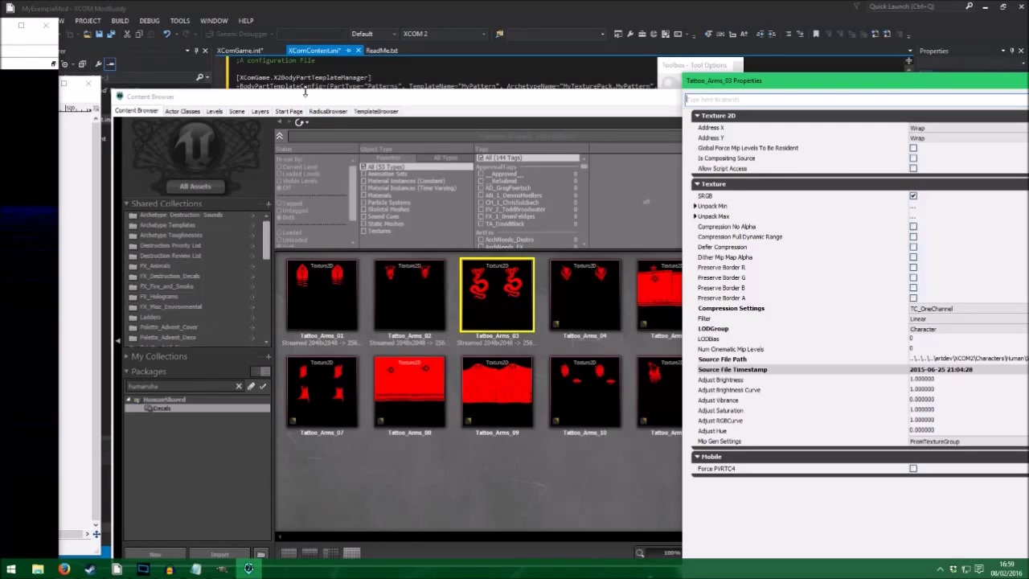
Switch back to GIMP and scale the tattoo image to 2048 × 2048 px.
click(220, 569)
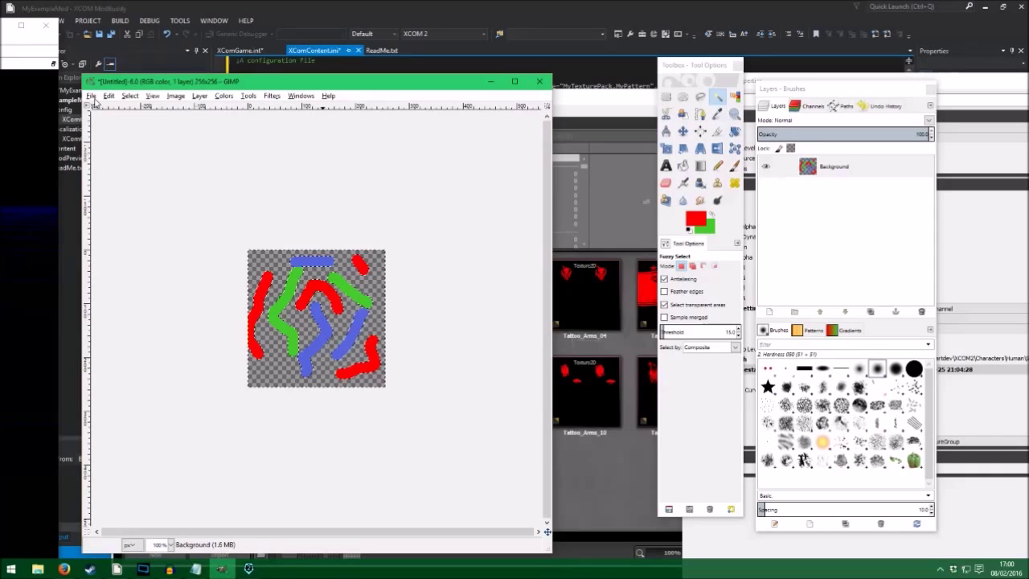
click(92, 96)
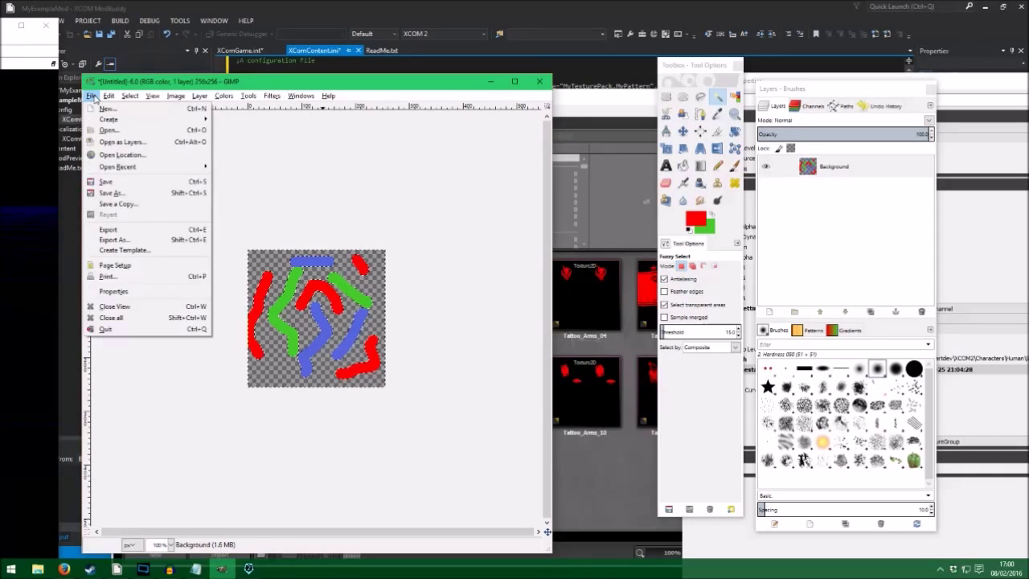
mouse_move(175, 96)
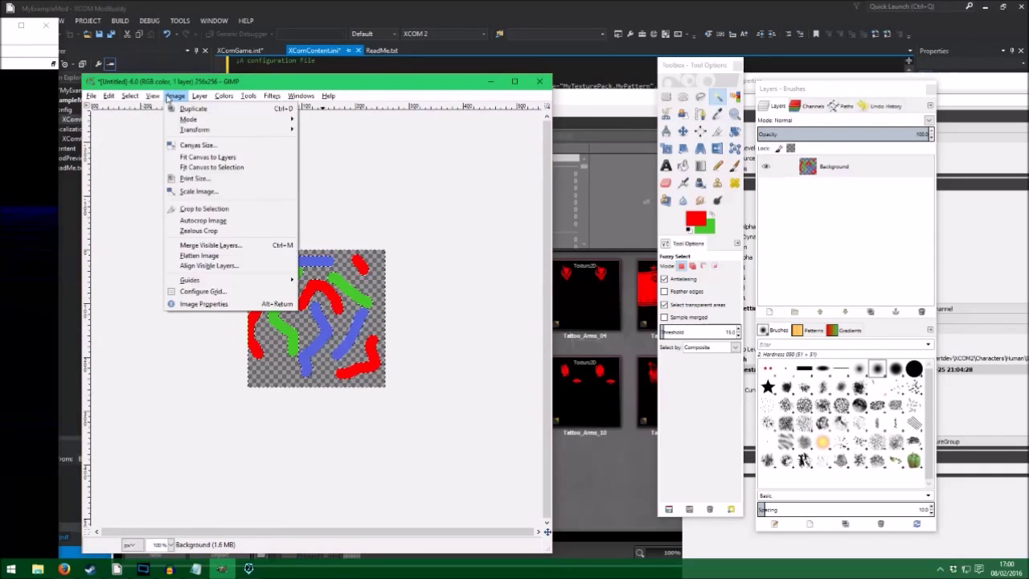
click(205, 192)
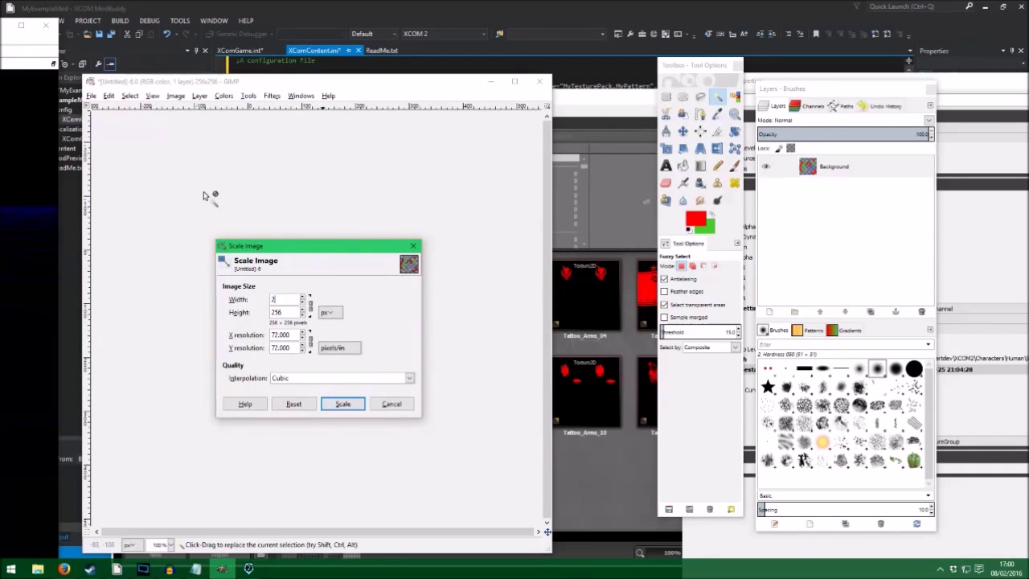
text(2048)
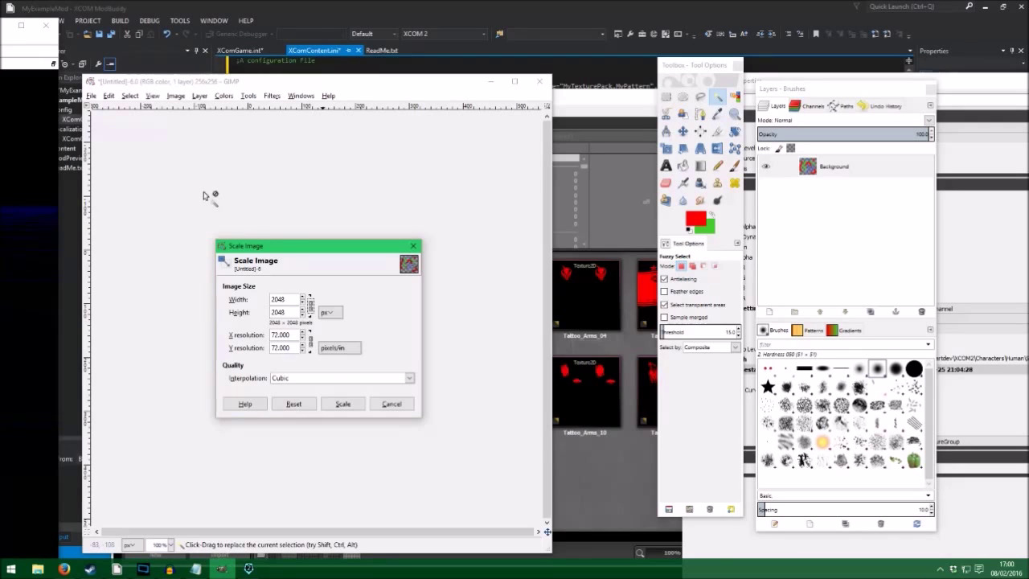
click(340, 402)
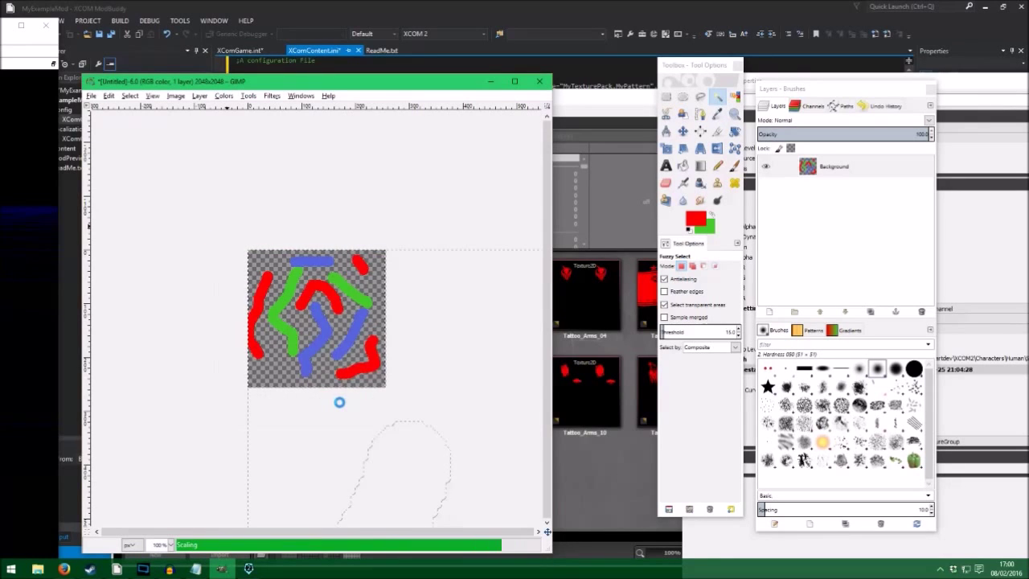
key(shift+3)
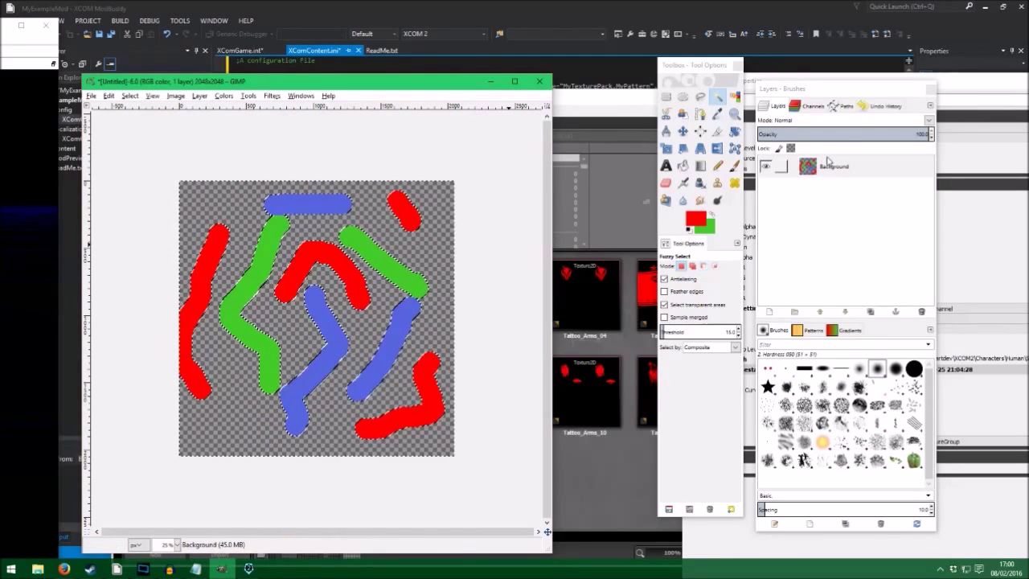
Export the image to the Desktop as tattoo.png, then close it without saving and minimise GIMP.
click(90, 96)
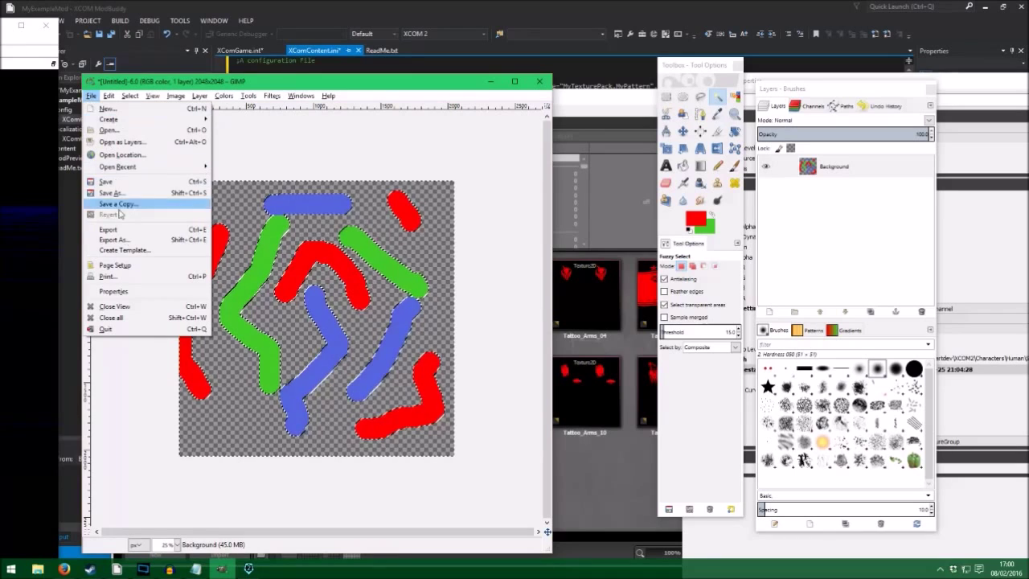
click(121, 240)
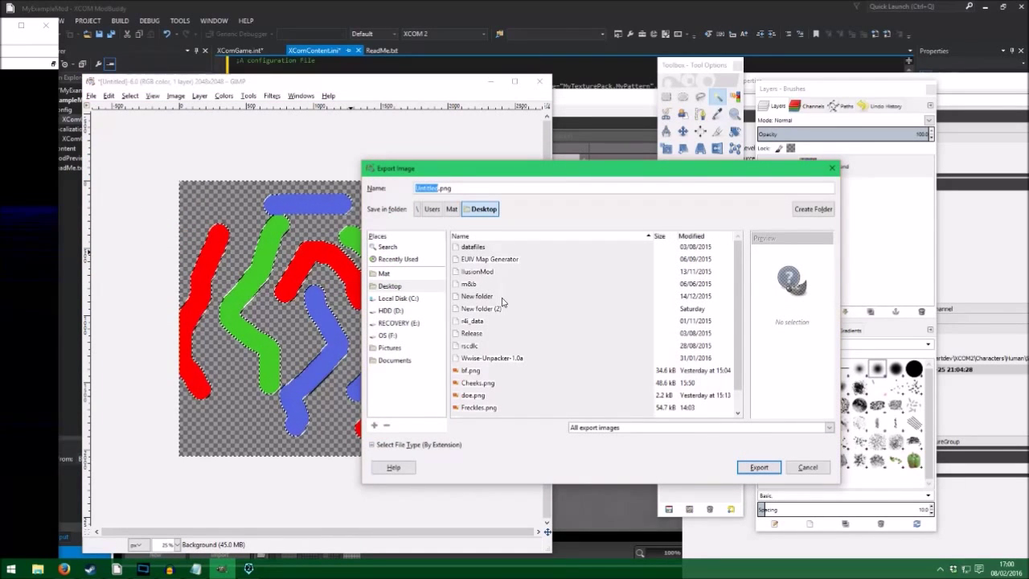
text(tattoo)
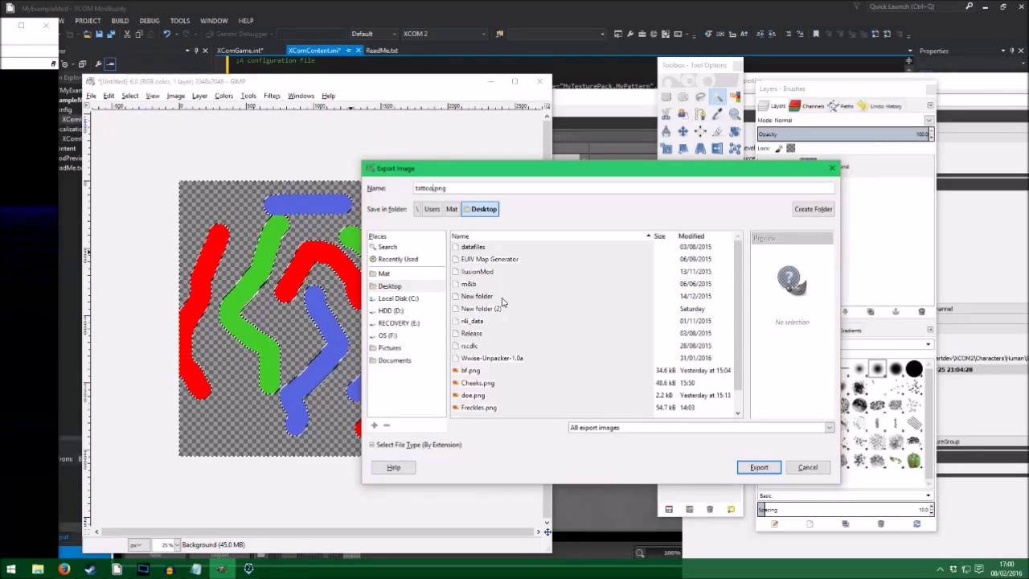
key(Return)
key(Return)
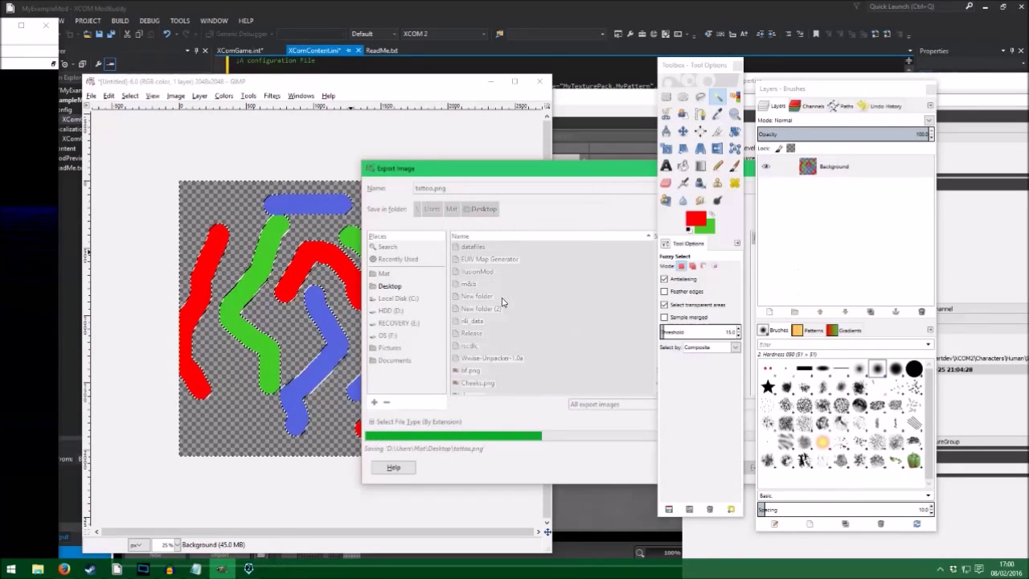
click(539, 82)
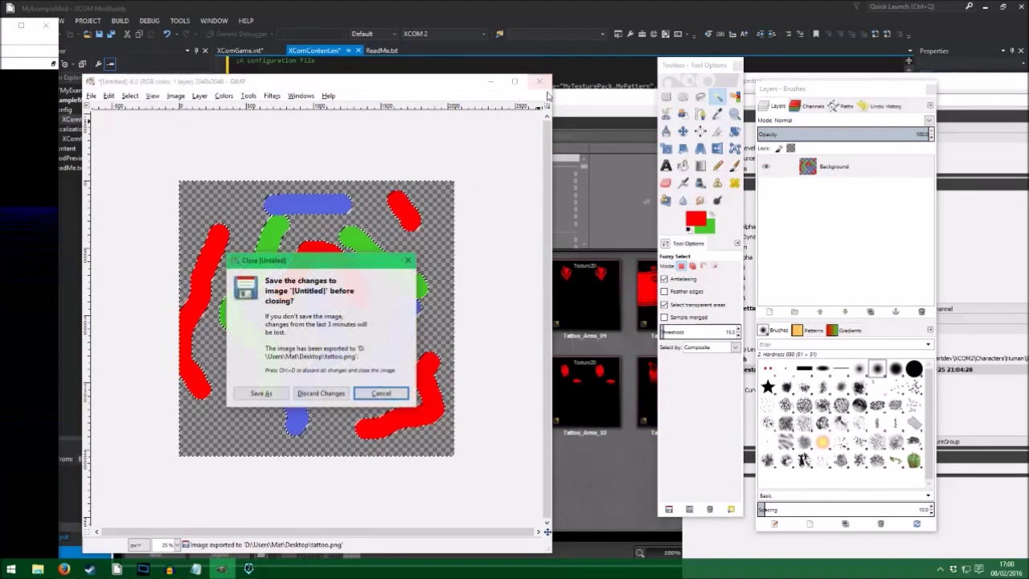
click(320, 391)
click(490, 82)
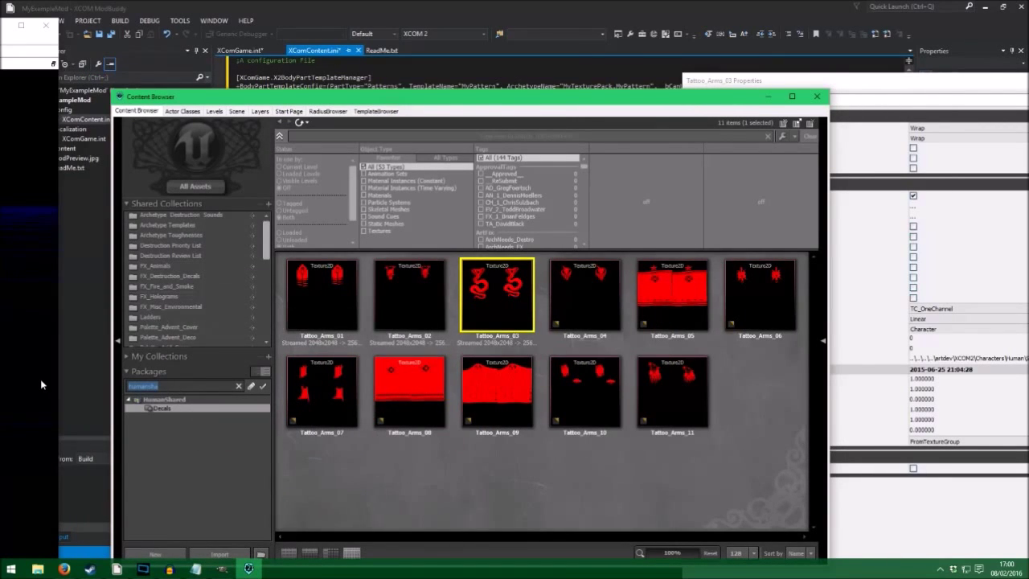
Find the MyTexturePack package and start importing tattoo.png into it, keeping the Tattoo_Arms_03 properties in view for reference.
text(myt)
click(165, 400)
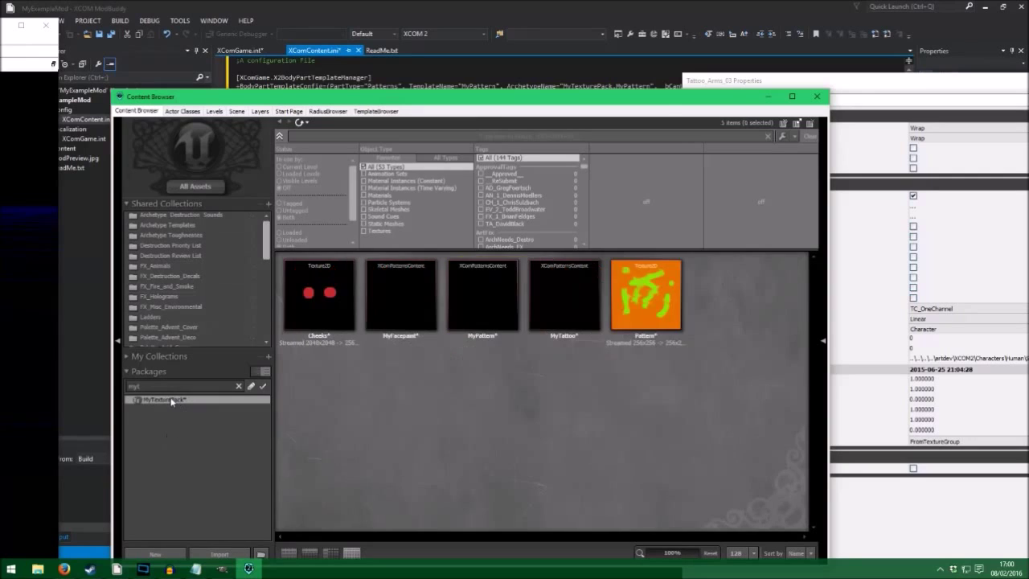
drag(874, 84, 828, 57)
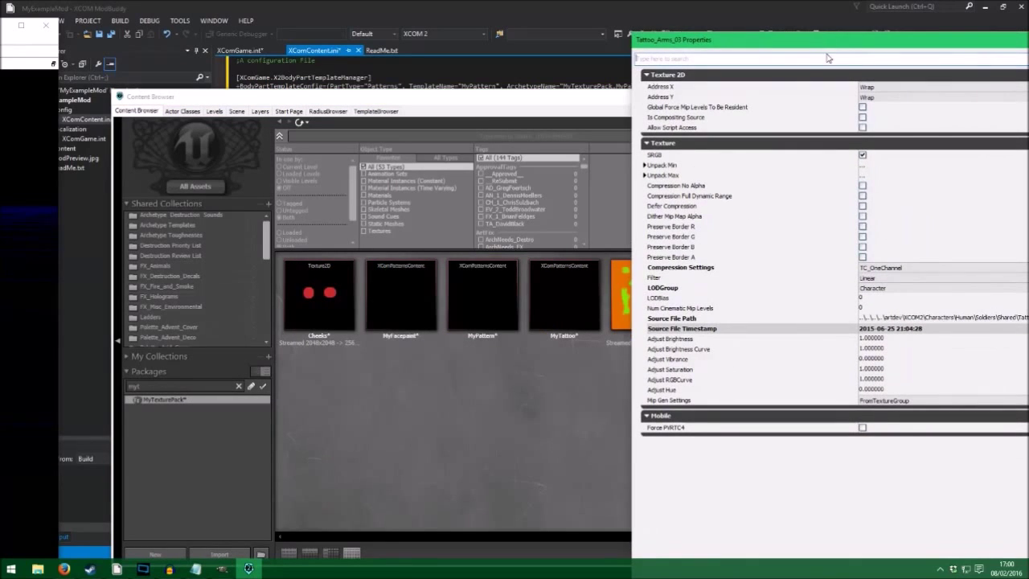
click(391, 429)
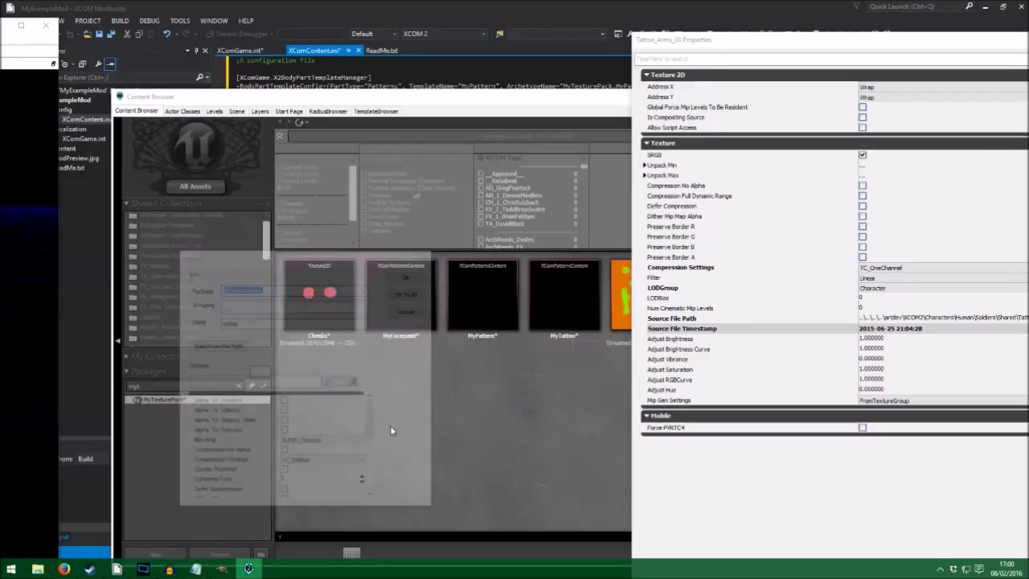
Import the tattoo texture with Compression Settings TC_OneChannel and LODGroup TEXTUREGROUP_Character.
click(295, 464)
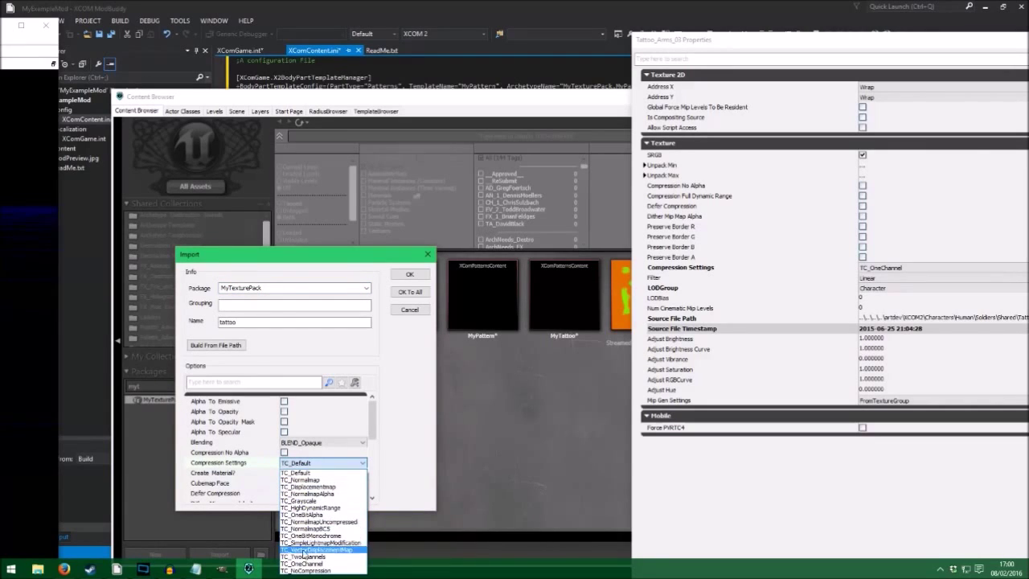
click(309, 564)
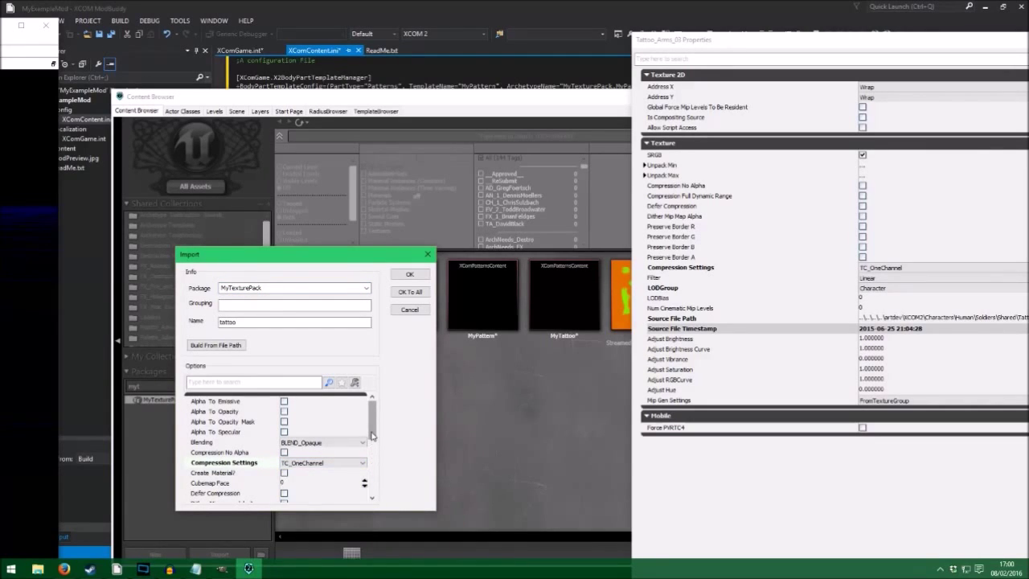
drag(371, 435, 356, 468)
click(356, 467)
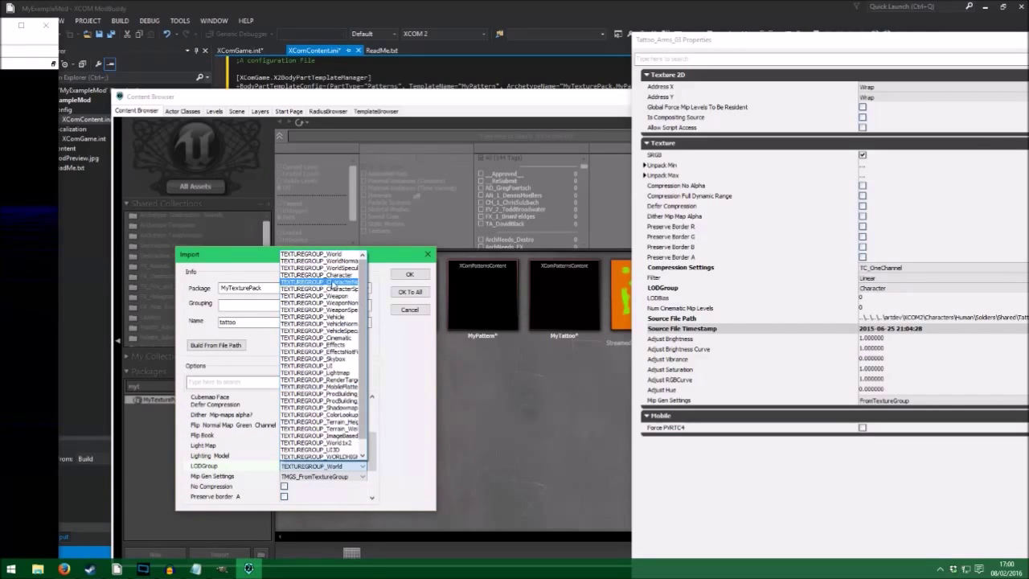
click(328, 277)
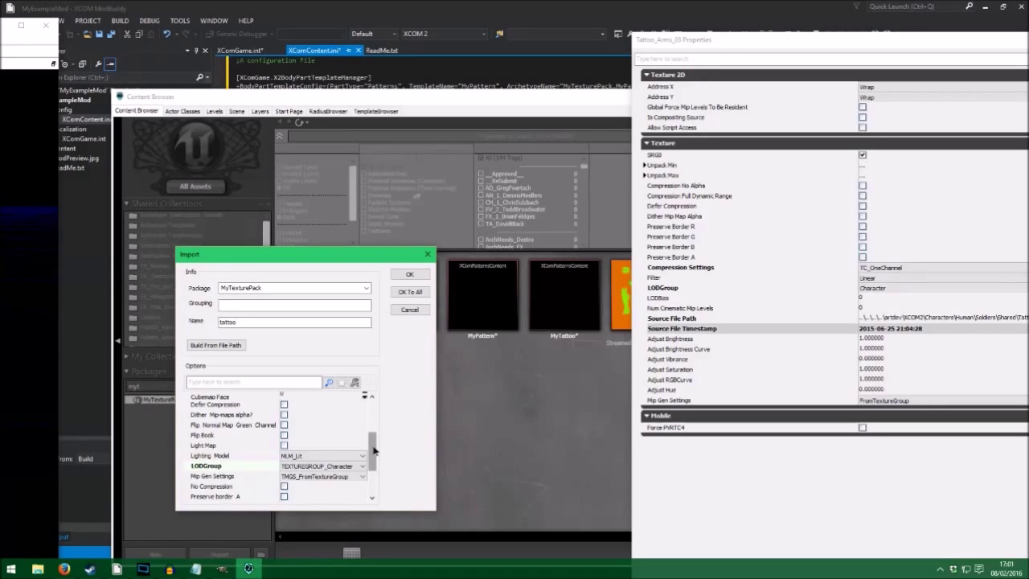
drag(374, 452, 383, 415)
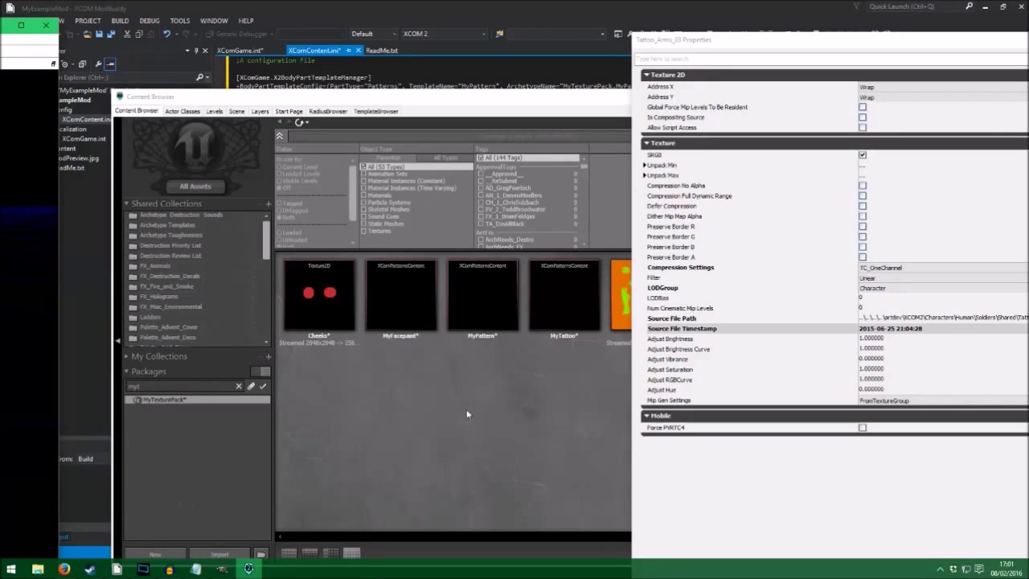
click(446, 415)
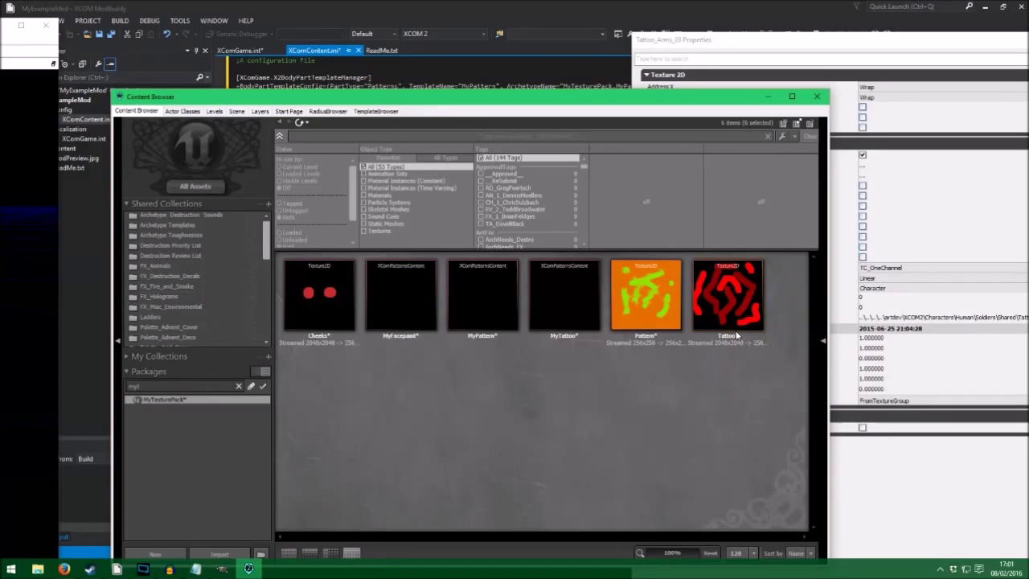
Check the texture property of the MyTattoo archetype and close both its properties and those of Tattoo_Arms_03.
right_click(564, 299)
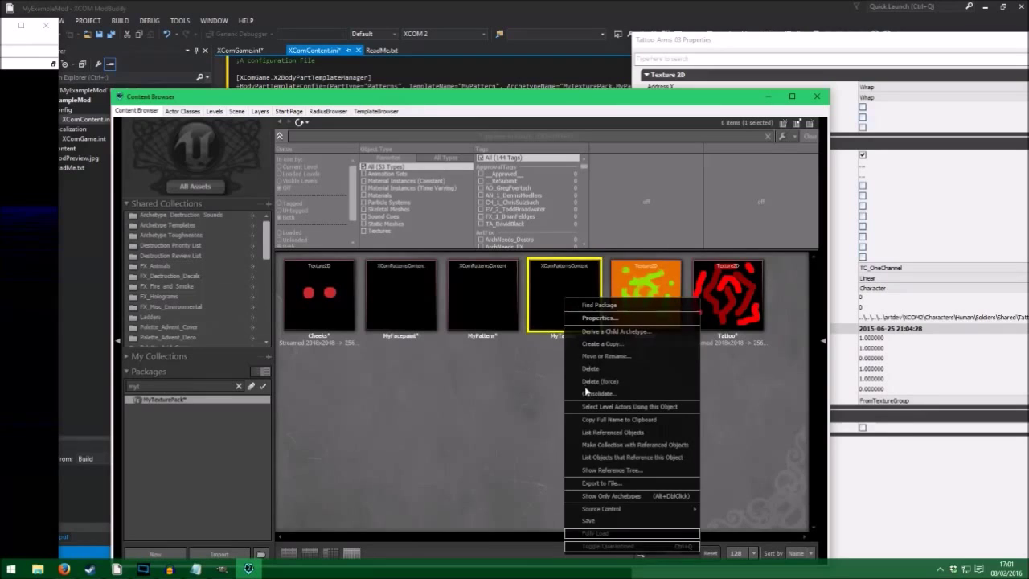
click(613, 320)
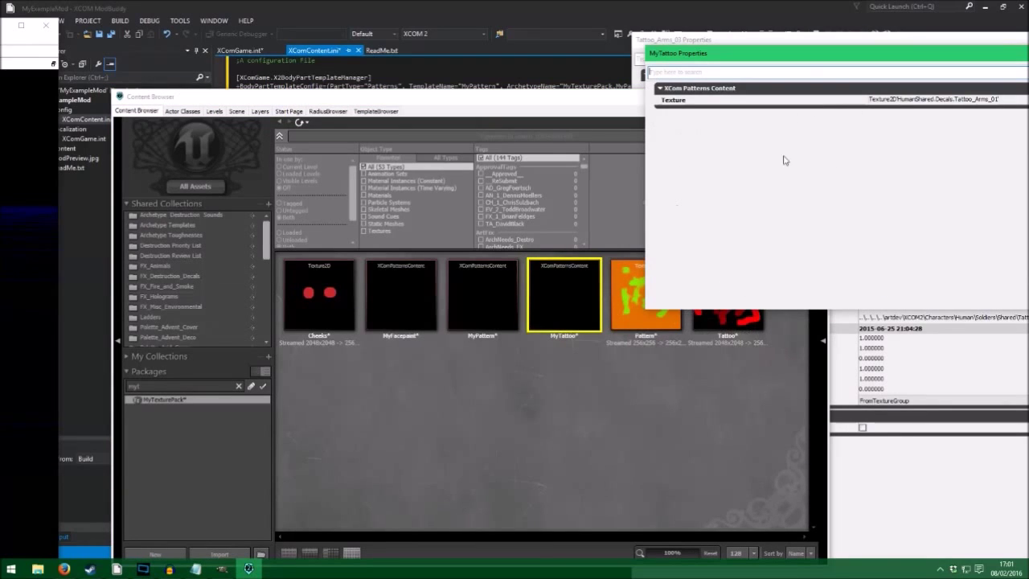
double_click(720, 294)
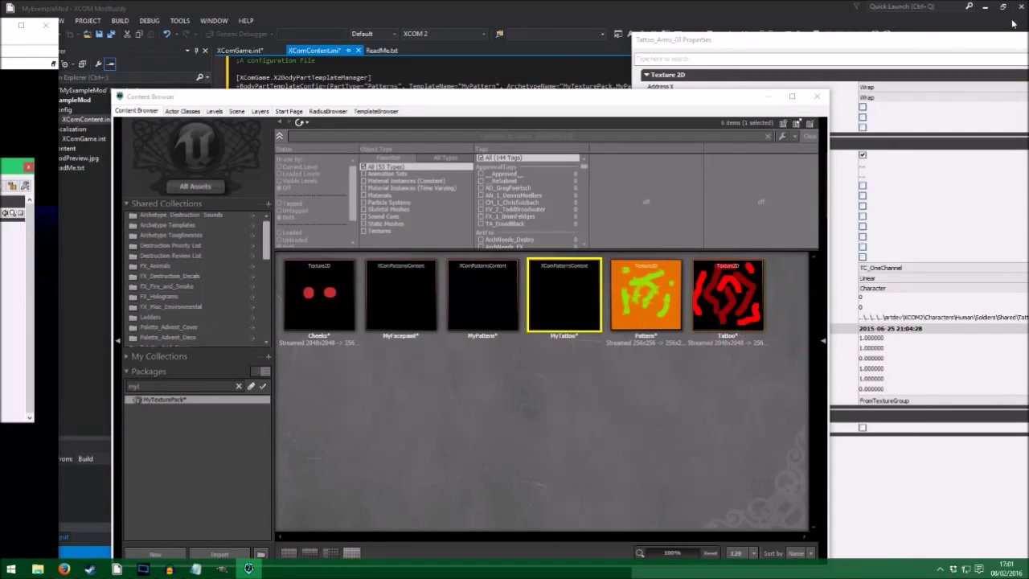
drag(829, 40, 726, 68)
click(839, 67)
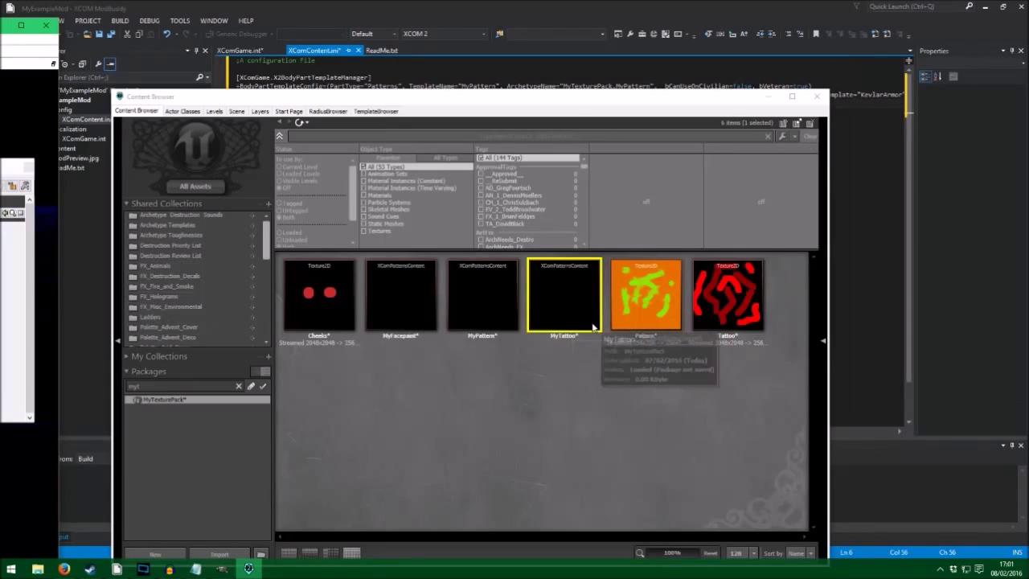
Copy the full name of the Tattoo texture and set it as MyTattoo's texture: Texture2D'MyTexturePack.Tattoo'.
right_click(726, 295)
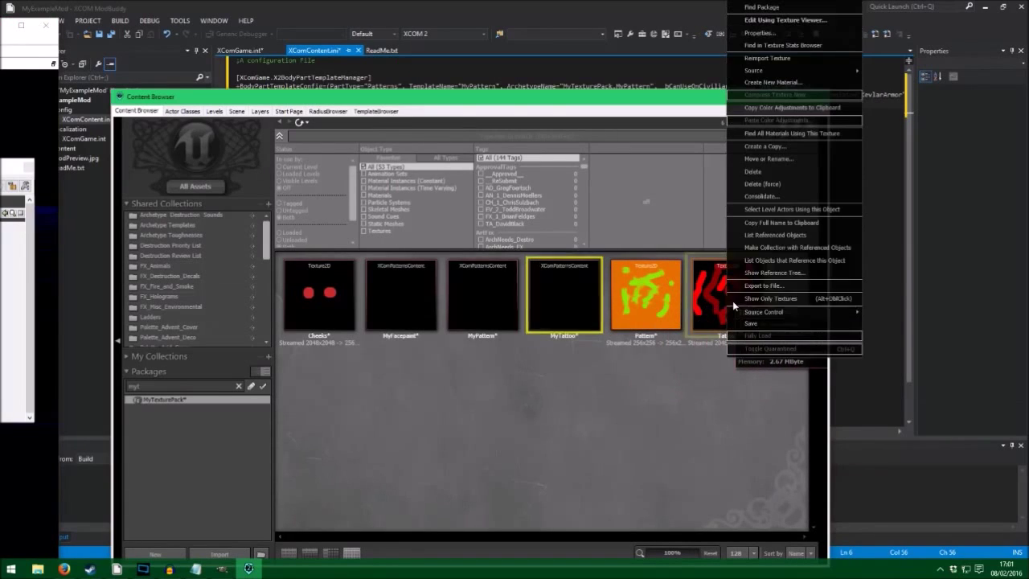
click(780, 222)
double_click(563, 294)
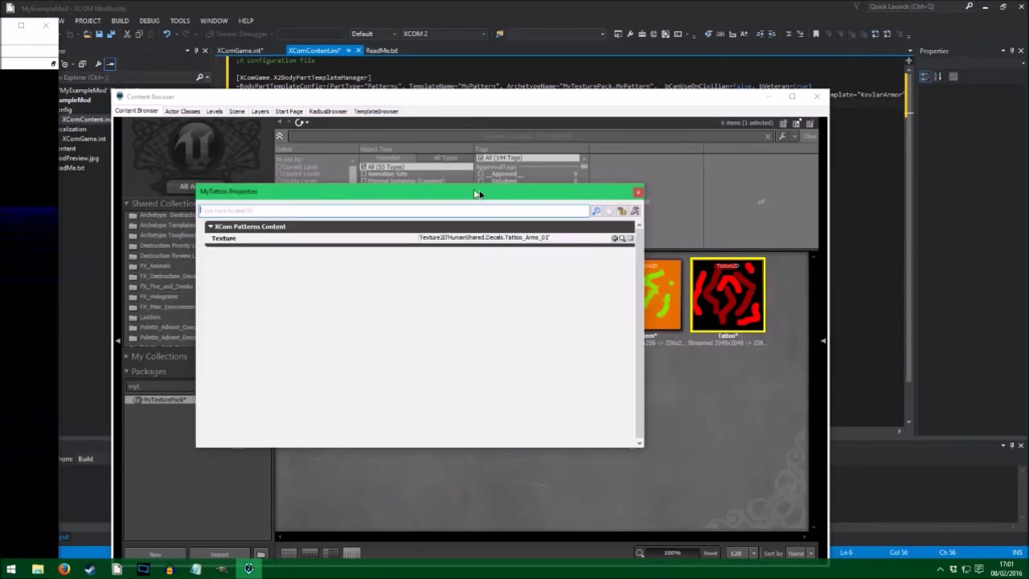
click(575, 239)
text(Texture2D'MyTexturePack.Tattoo')
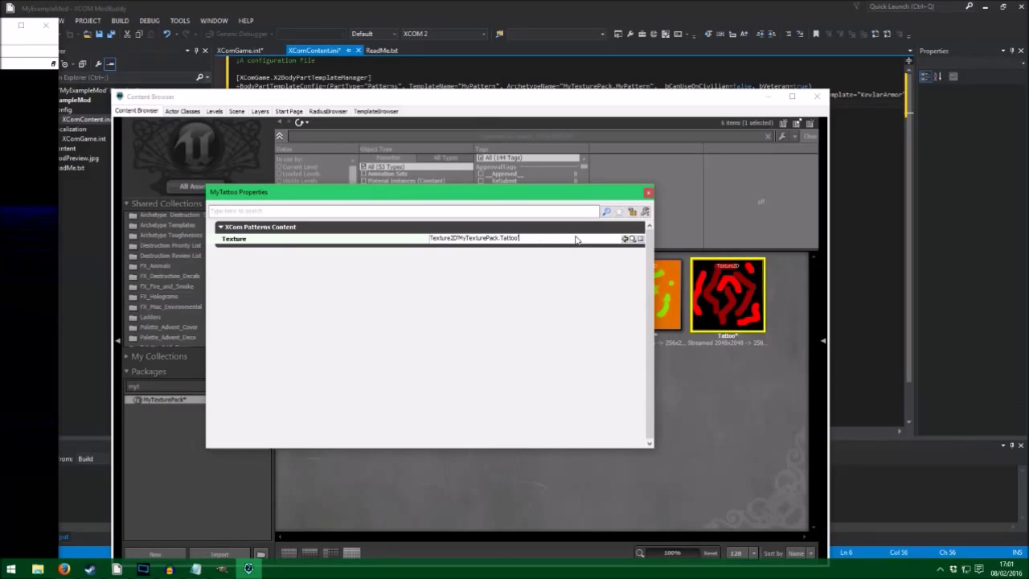
key(Return)
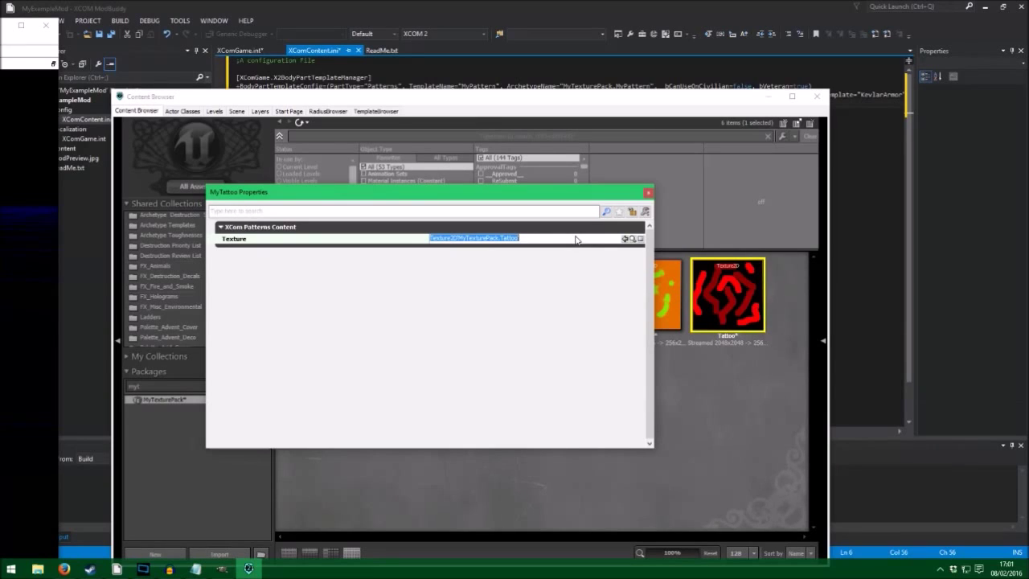
click(648, 193)
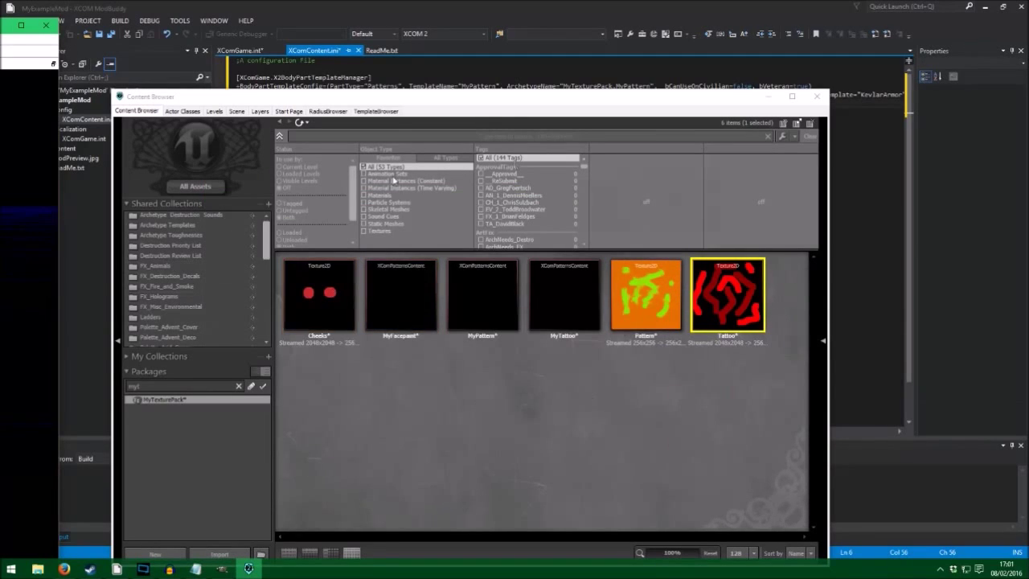
Save the package as MyTexturePack.upk in the Content folder of the MyExampleMod project under Documents\Firaxis ModBuddy\XCOM, and close the editor.
right_click(165, 402)
click(201, 407)
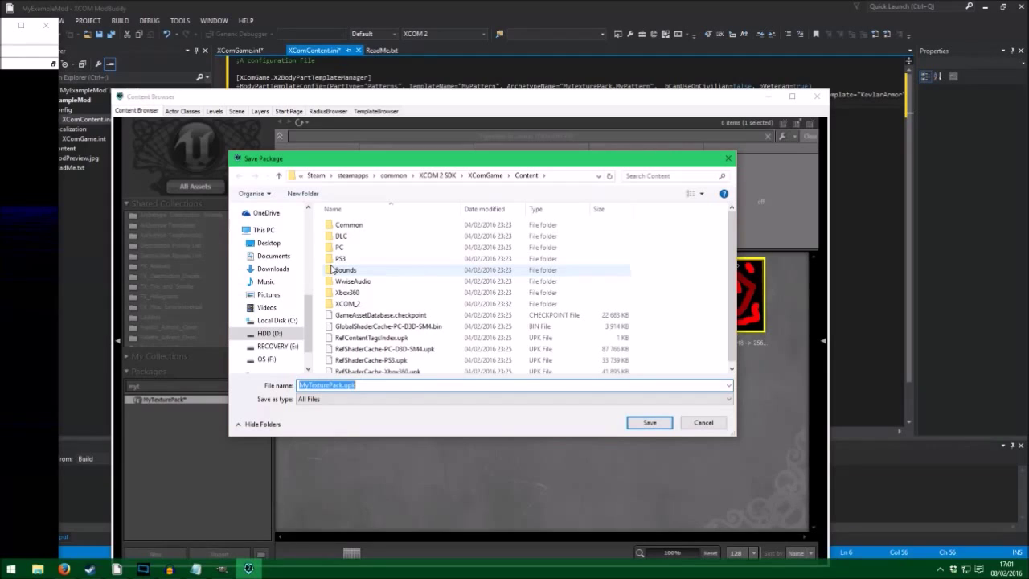
click(274, 256)
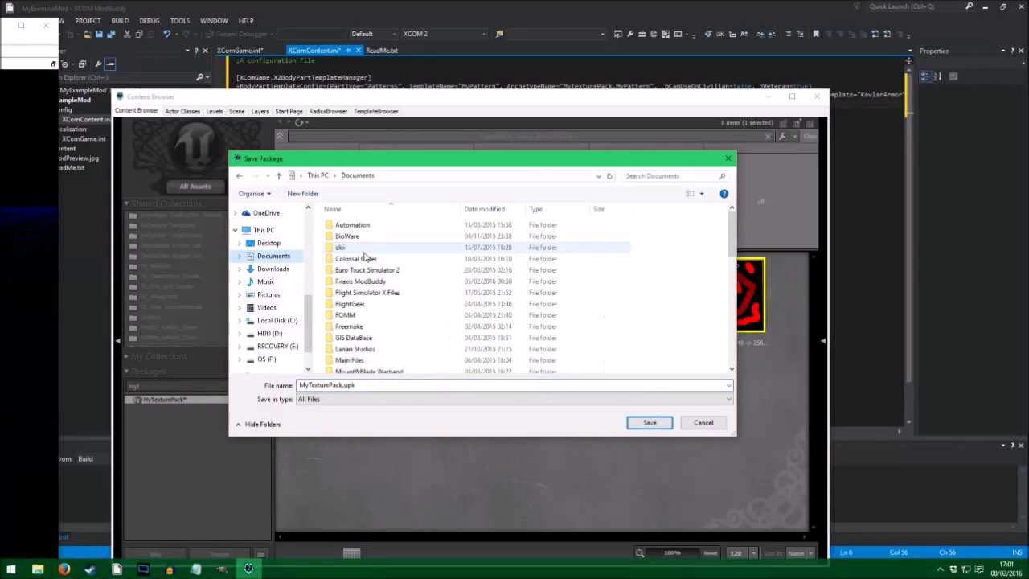
double_click(360, 281)
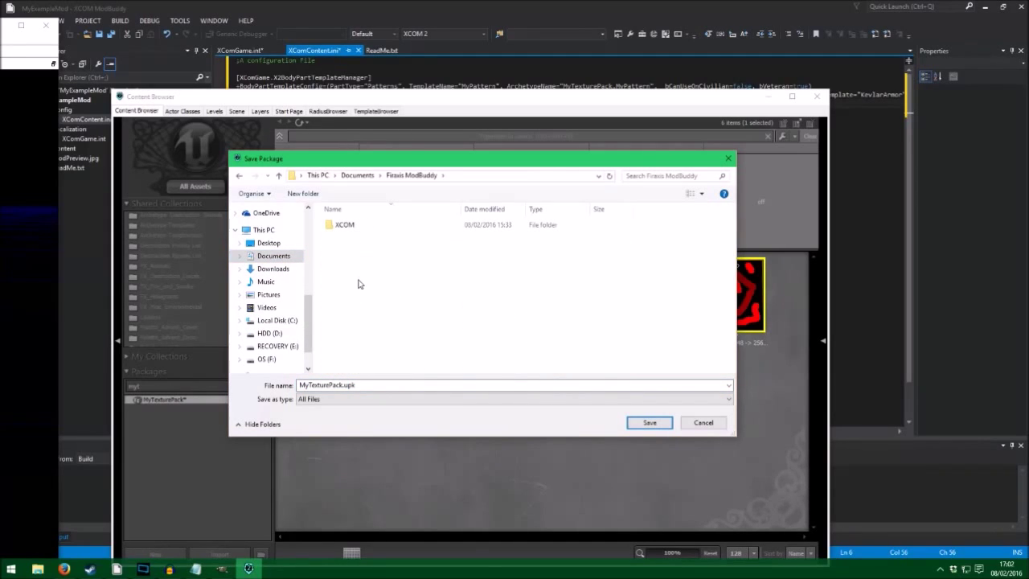
double_click(346, 225)
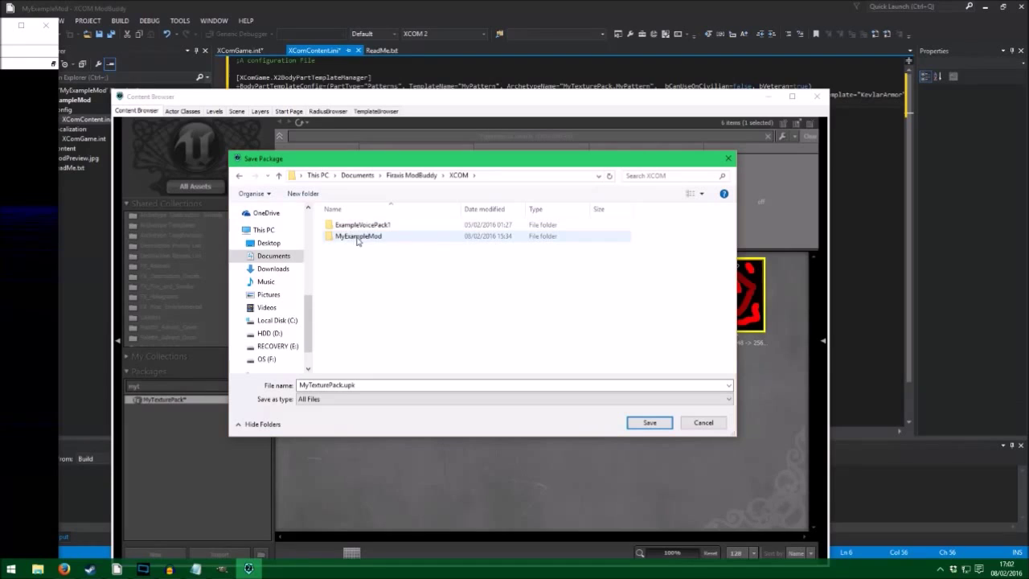
double_click(361, 238)
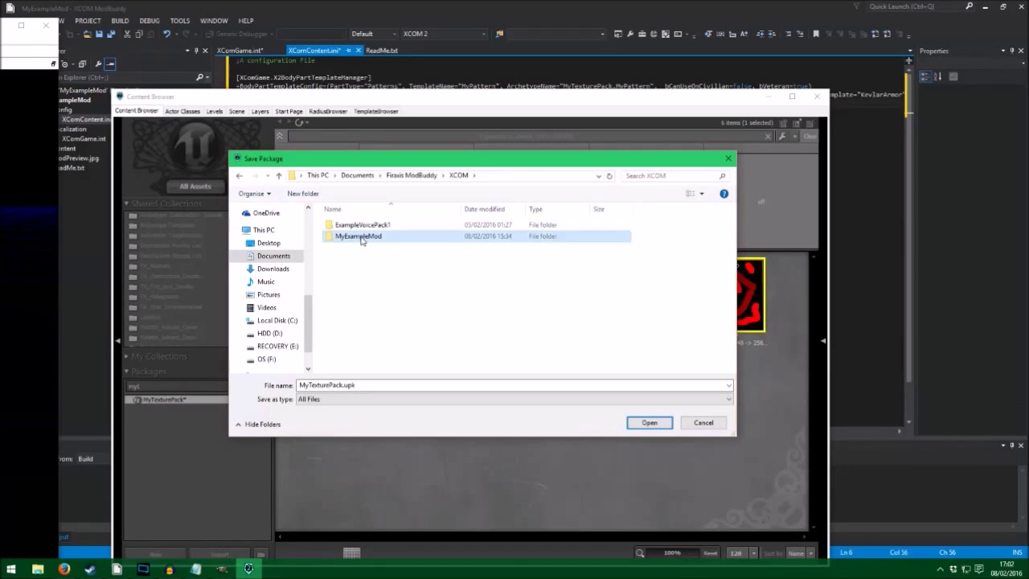
double_click(362, 226)
double_click(355, 238)
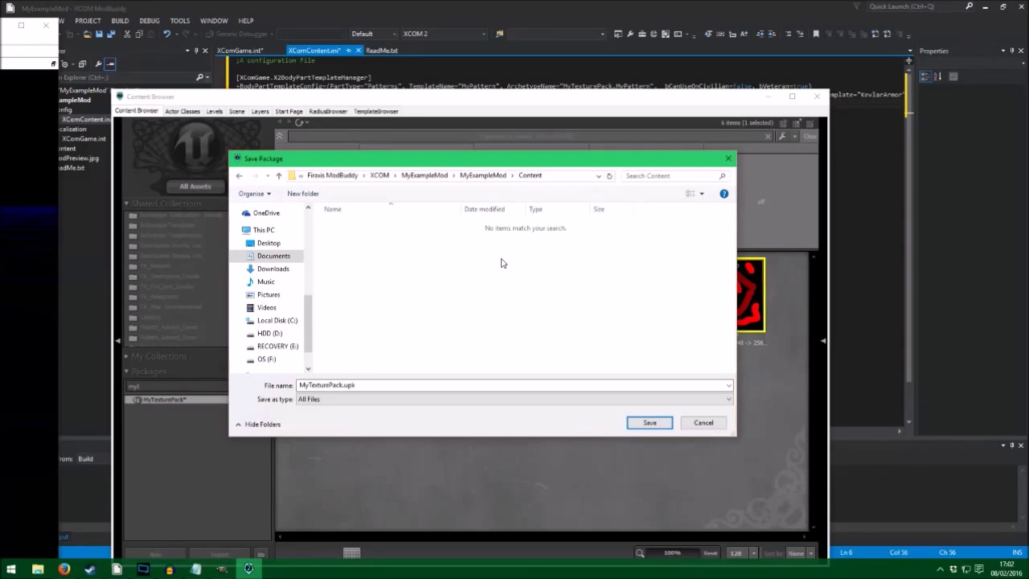
click(648, 422)
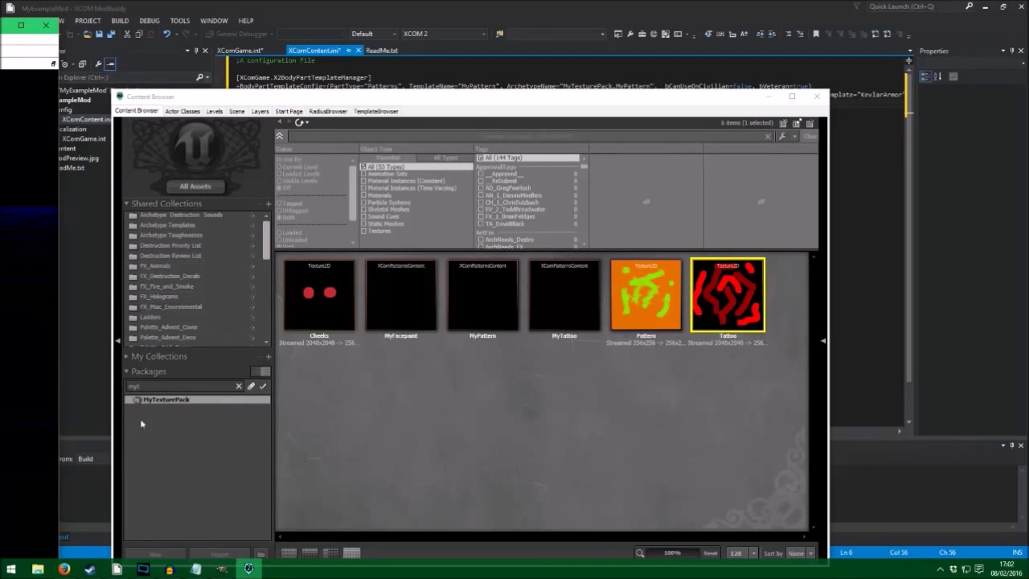
click(818, 97)
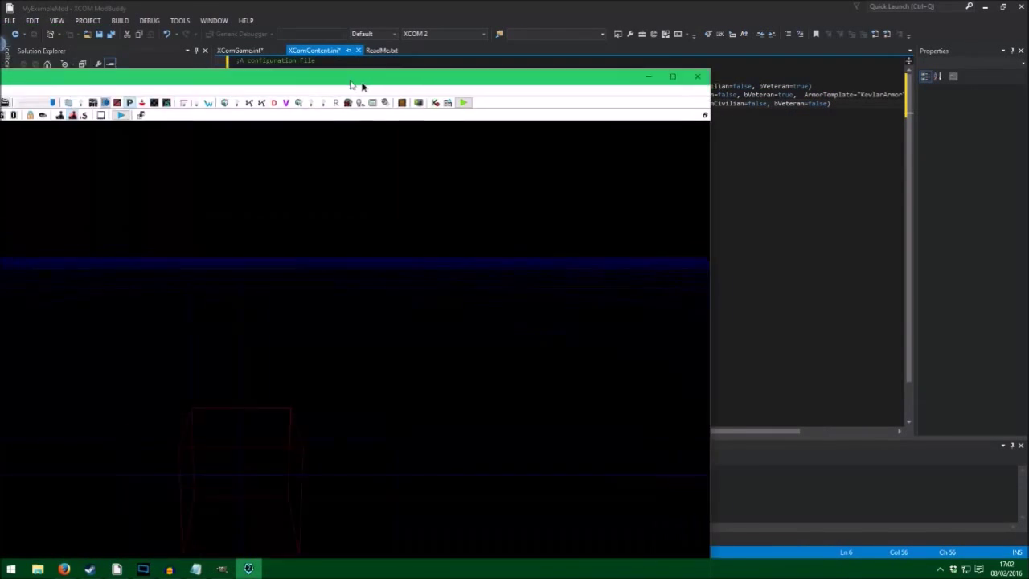
click(729, 85)
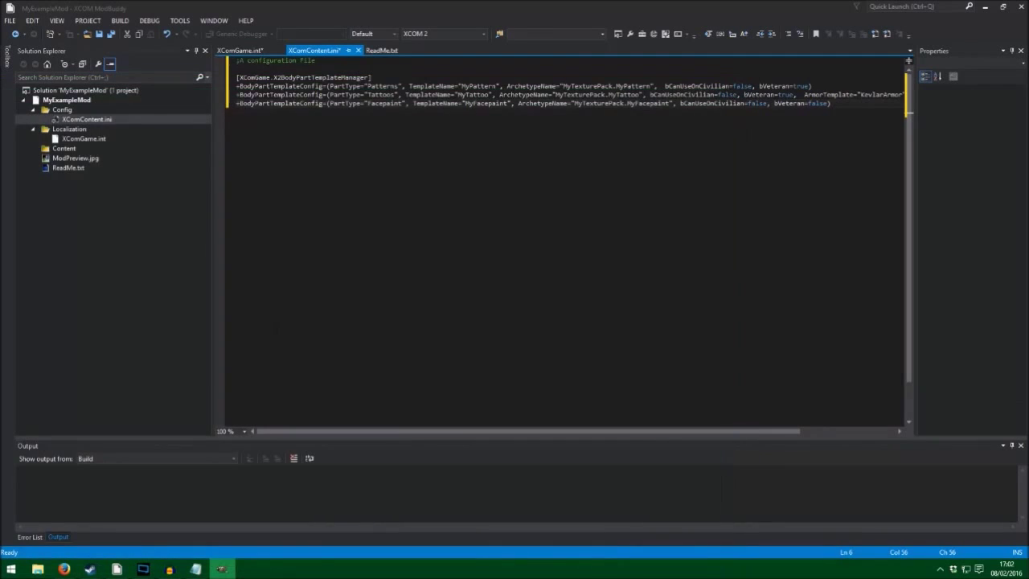
In ModBuddy, add the existing file MyTexturePack.upk from the mod's Content directory to the project's Content folder.
click(58, 150)
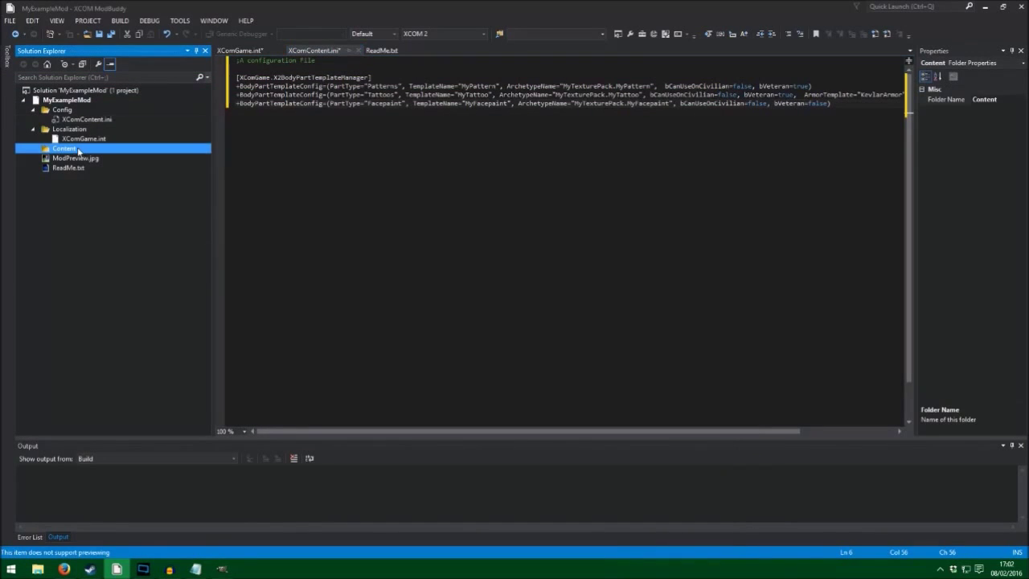
right_click(75, 148)
mouse_move(121, 155)
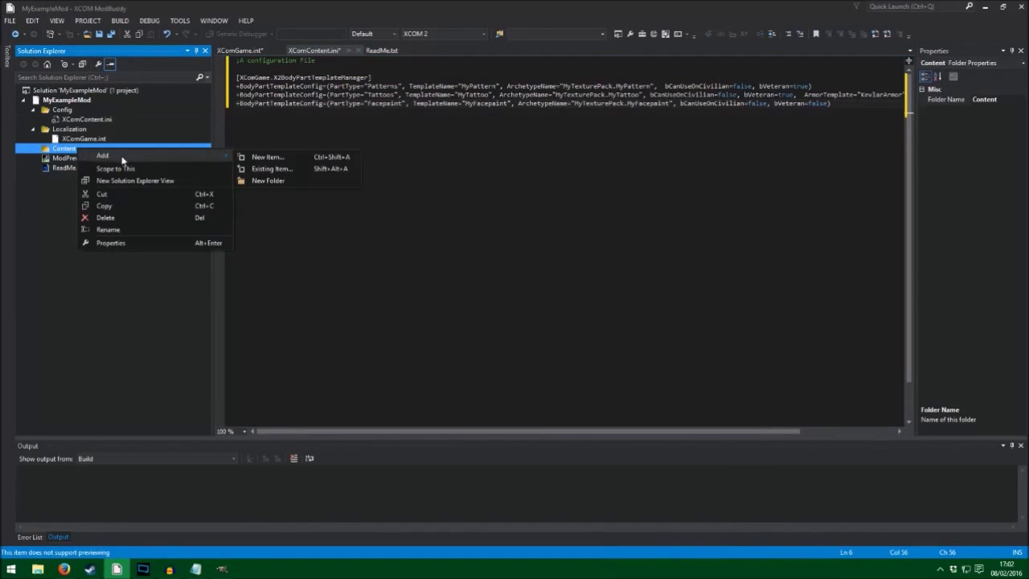
click(287, 170)
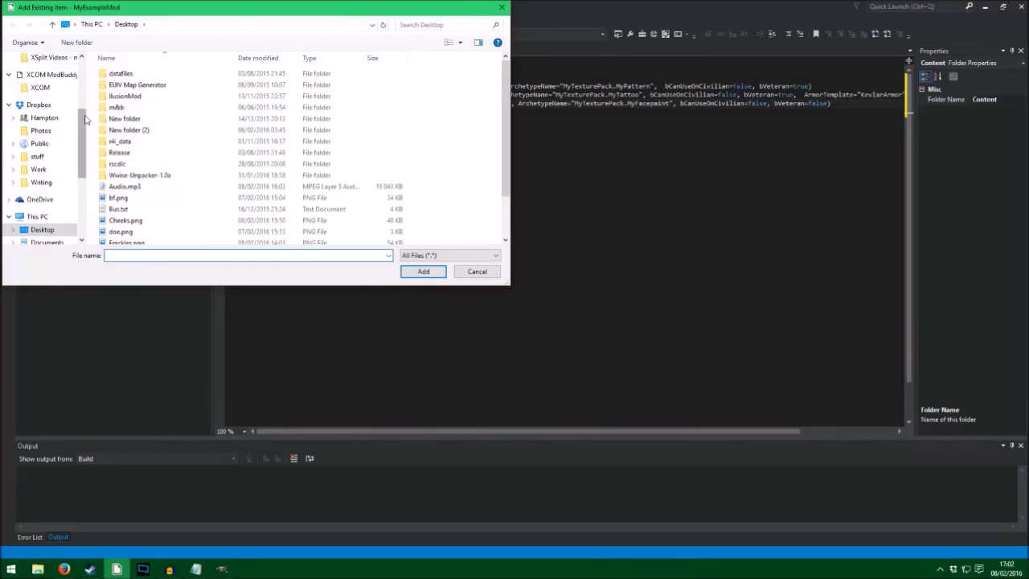
drag(79, 138, 82, 100)
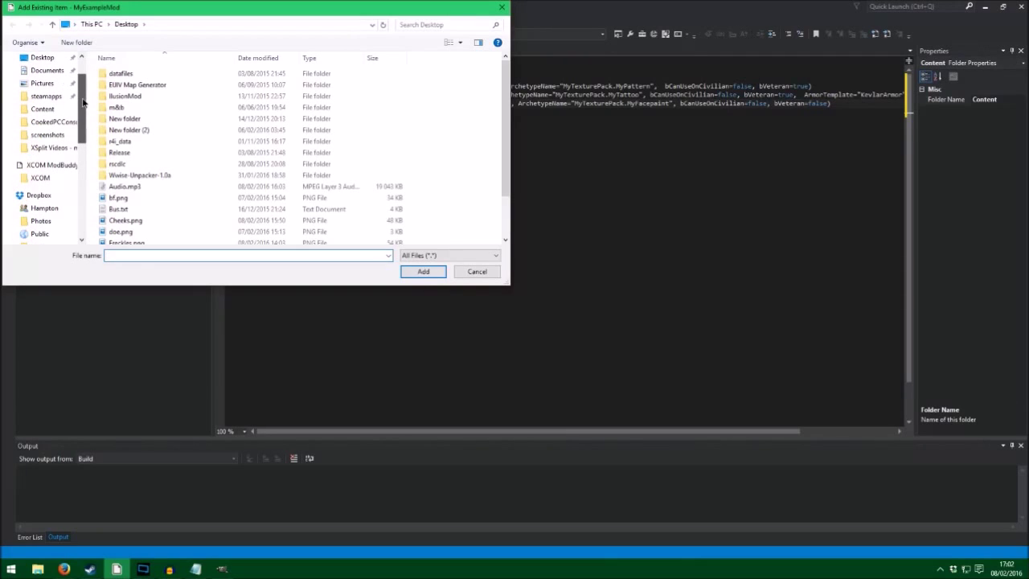
click(50, 71)
double_click(135, 131)
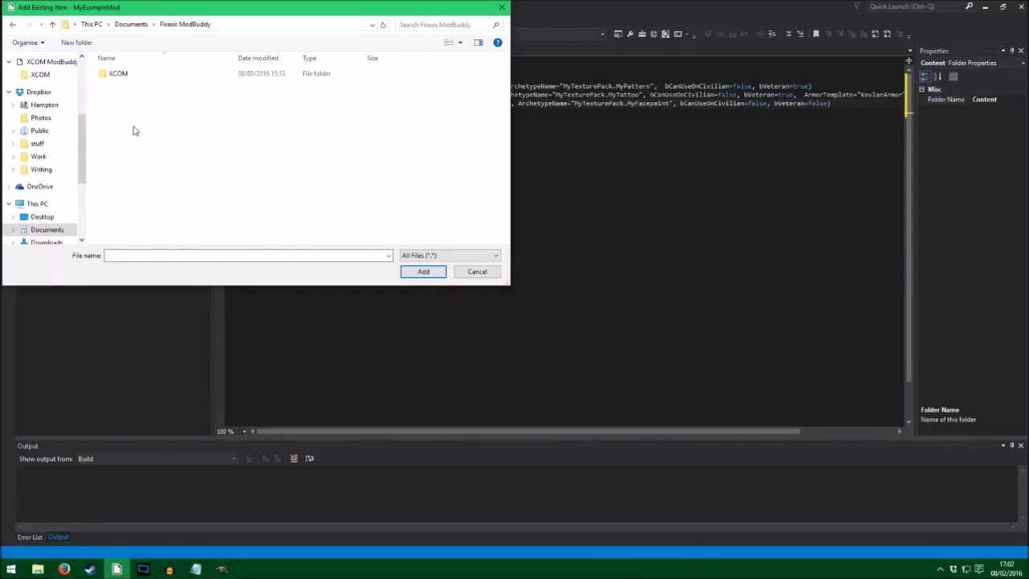
double_click(122, 73)
double_click(132, 85)
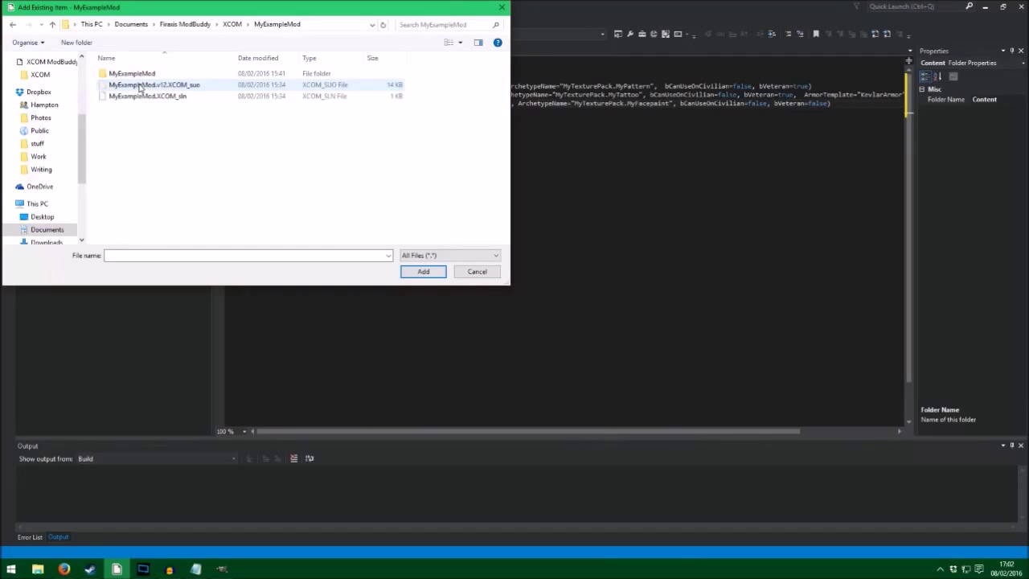
double_click(128, 74)
double_click(127, 84)
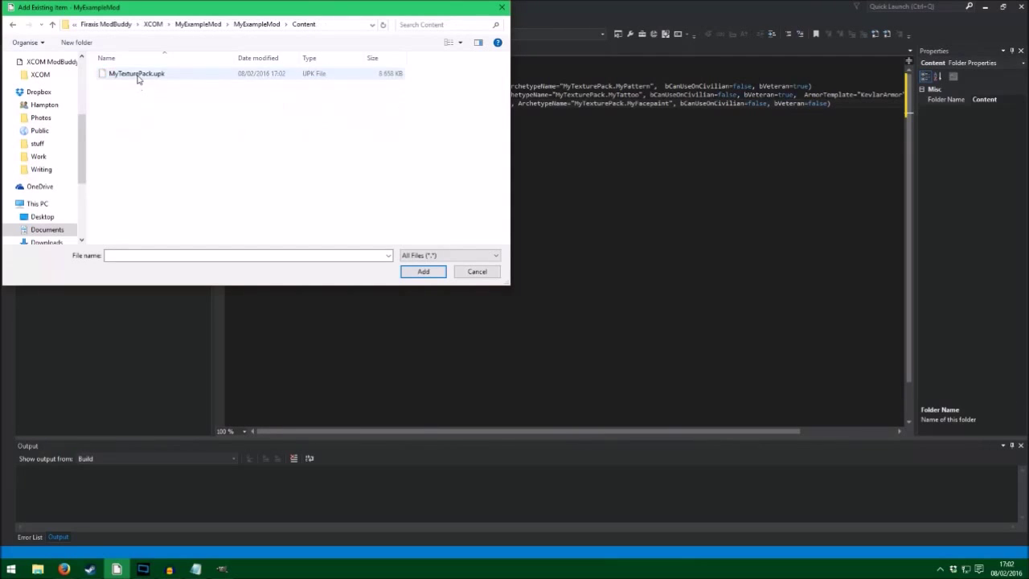
double_click(137, 74)
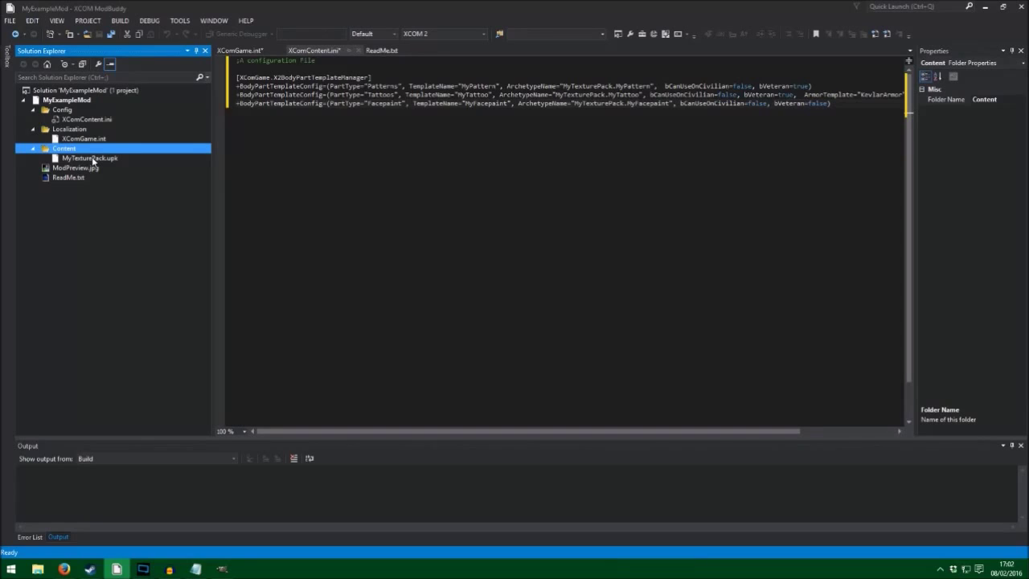
Build the MyExampleMod solution and start debugging it to open the XCOM 2 launcher.
click(120, 20)
click(145, 34)
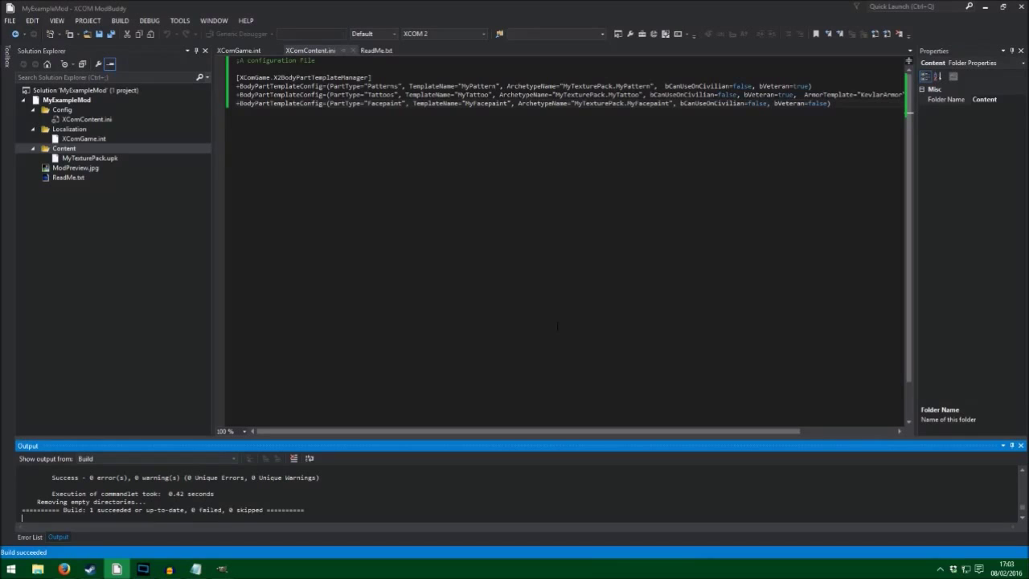
click(120, 20)
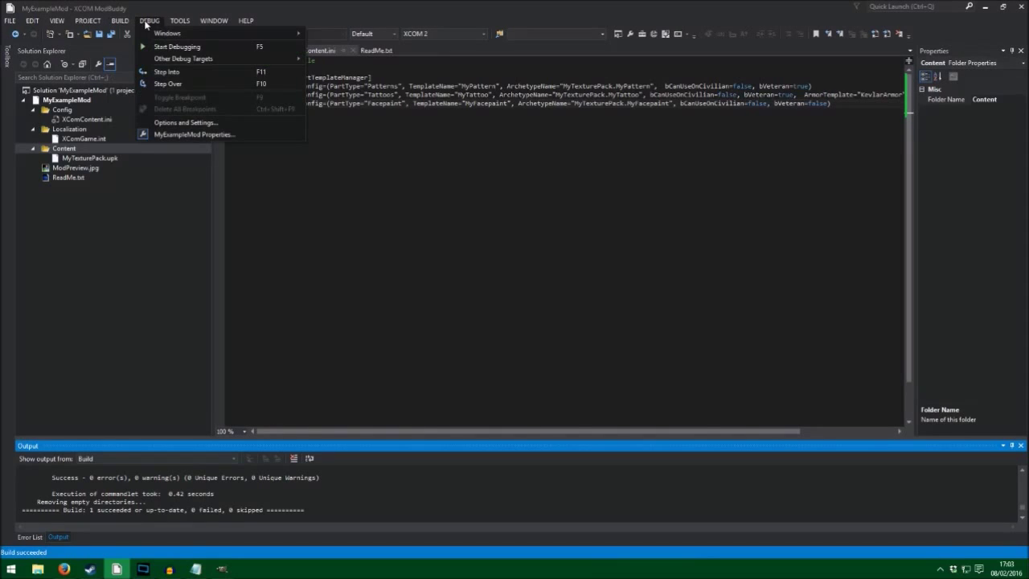
click(178, 47)
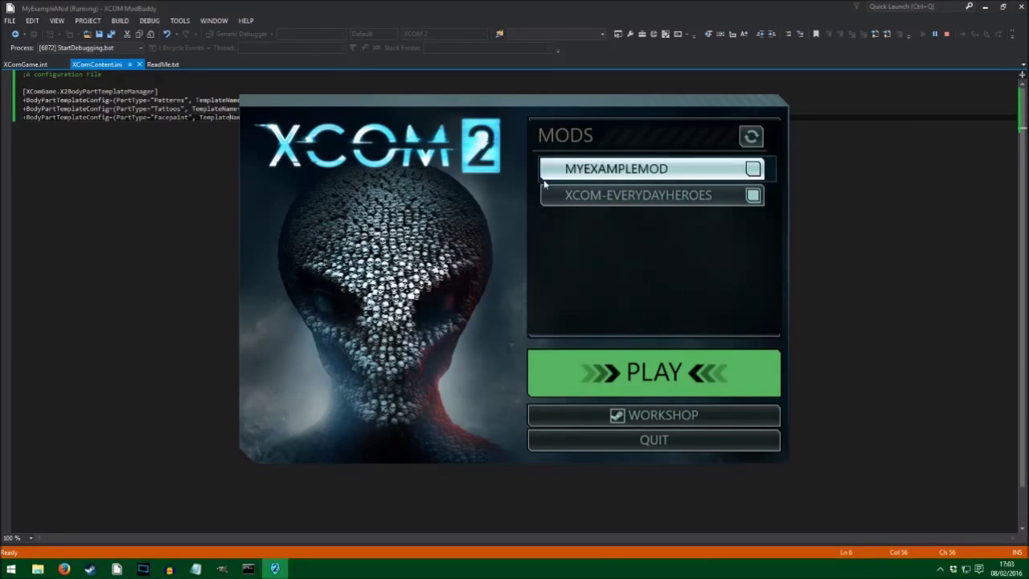
Enable MyExampleMod in the XCOM 2 launcher's mod list and launch the game.
click(753, 169)
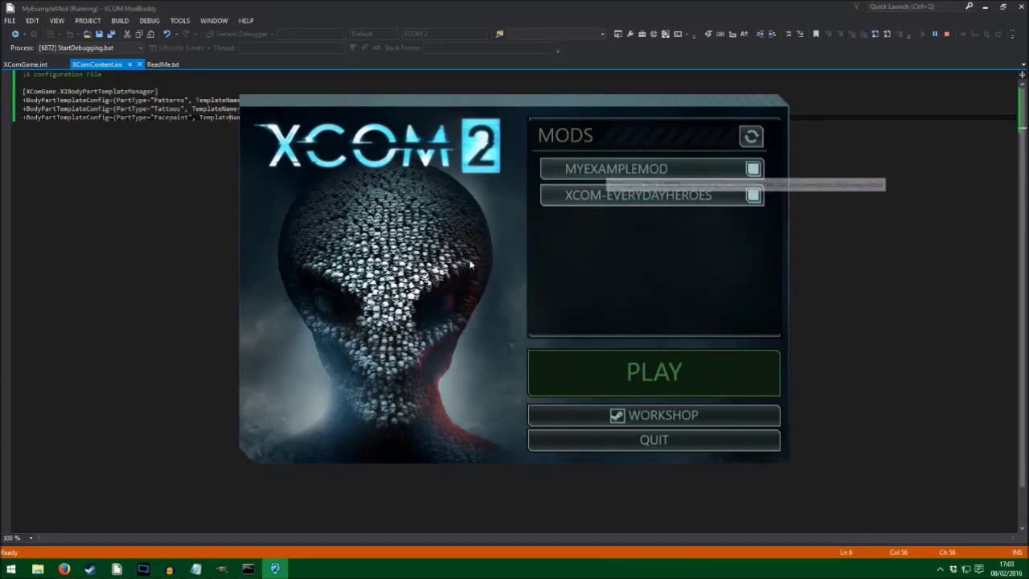
click(619, 371)
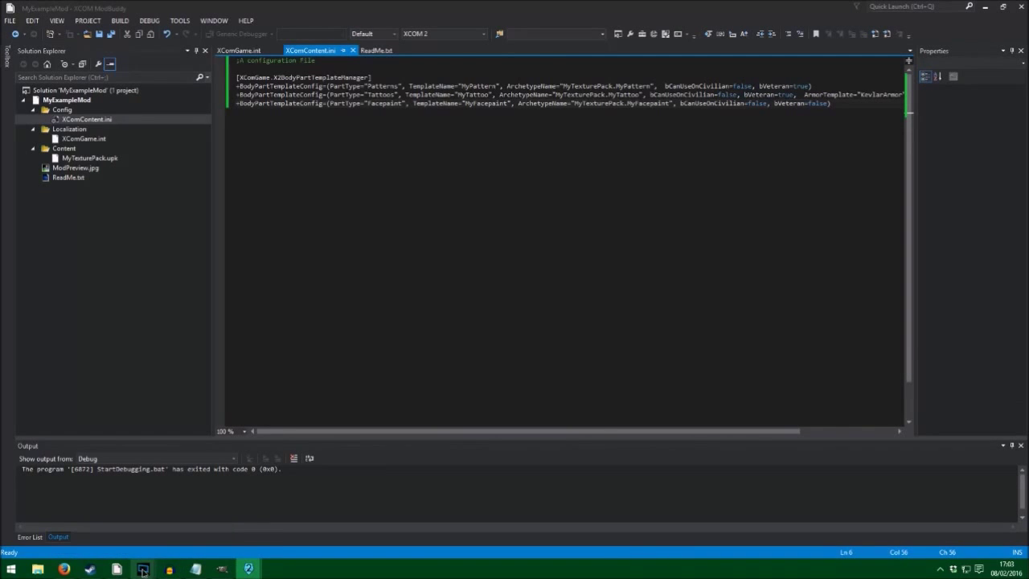
mouse_move(143, 569)
click(120, 537)
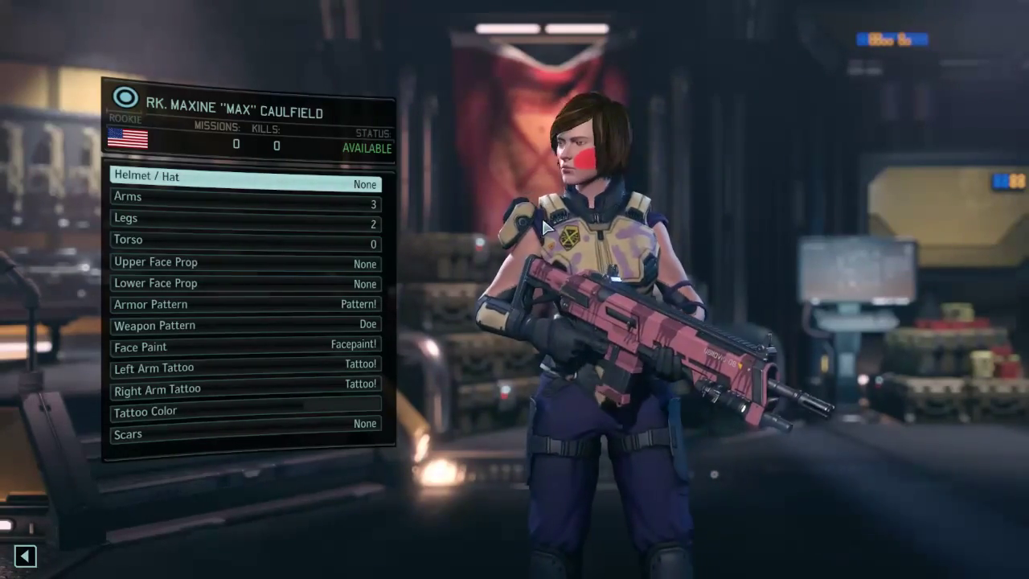
Rotate the soldier to examine the custom armor pattern, facepaint and arm tattoos from several sides.
drag(544, 227, 383, 342)
drag(447, 348, 697, 351)
drag(560, 322, 664, 259)
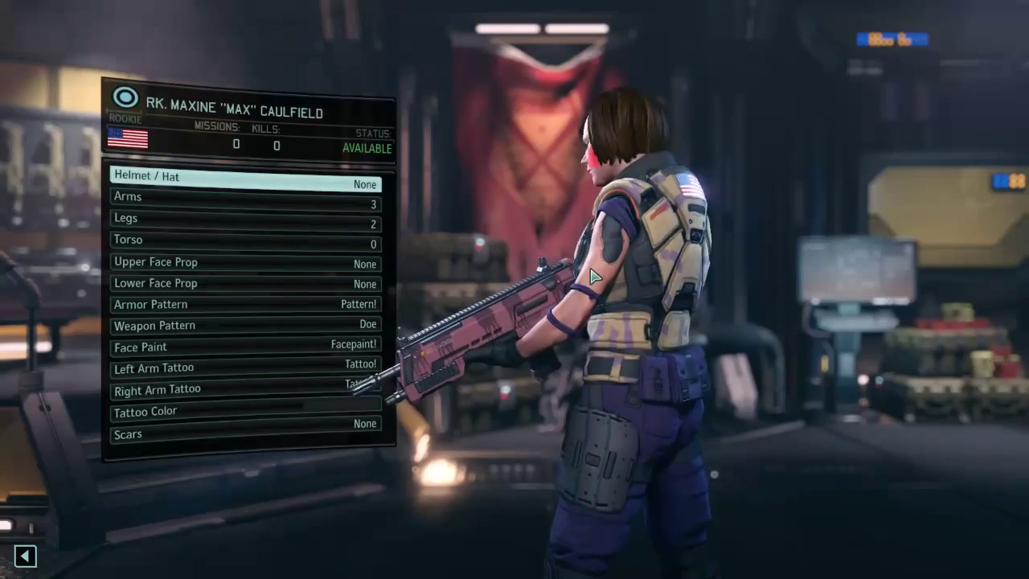
drag(645, 233, 668, 318)
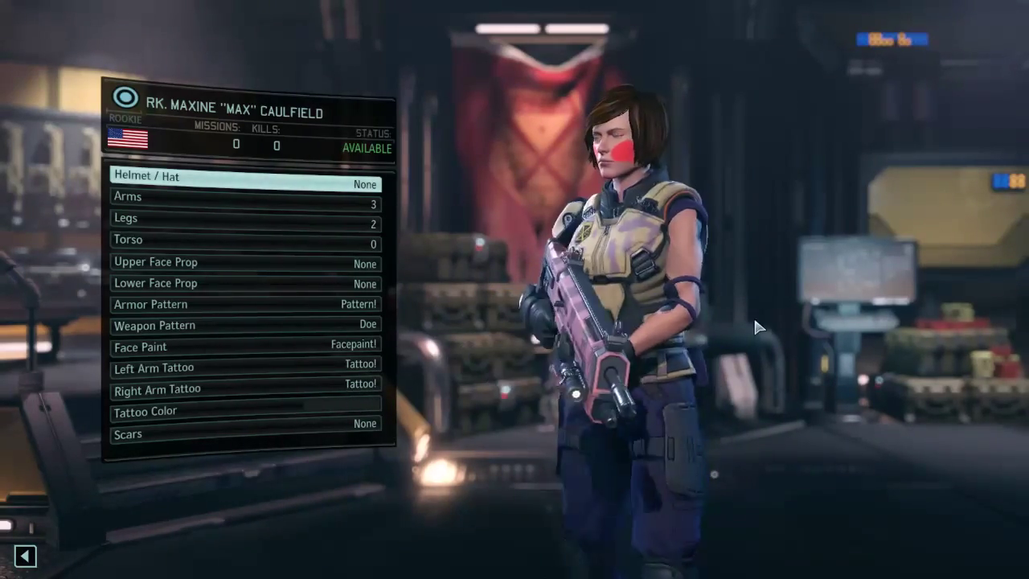
Change the soldier's tattoo color and return to the main customization options.
click(344, 410)
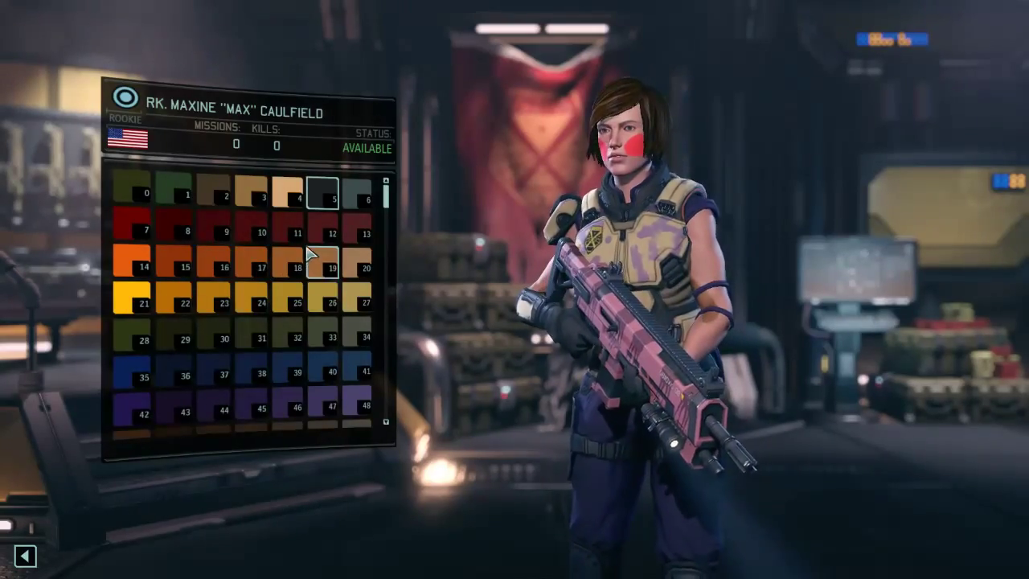
right_click(212, 363)
right_click(238, 208)
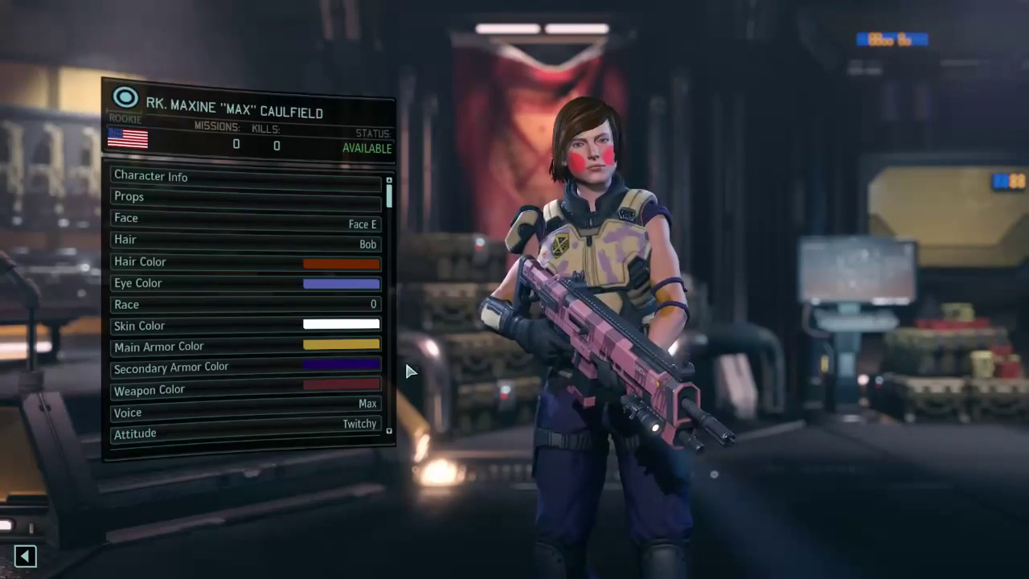
Set the soldier's main armor color to dark red 12 and the secondary armor color to grey, and turn the soldier to inspect the pattern.
click(339, 351)
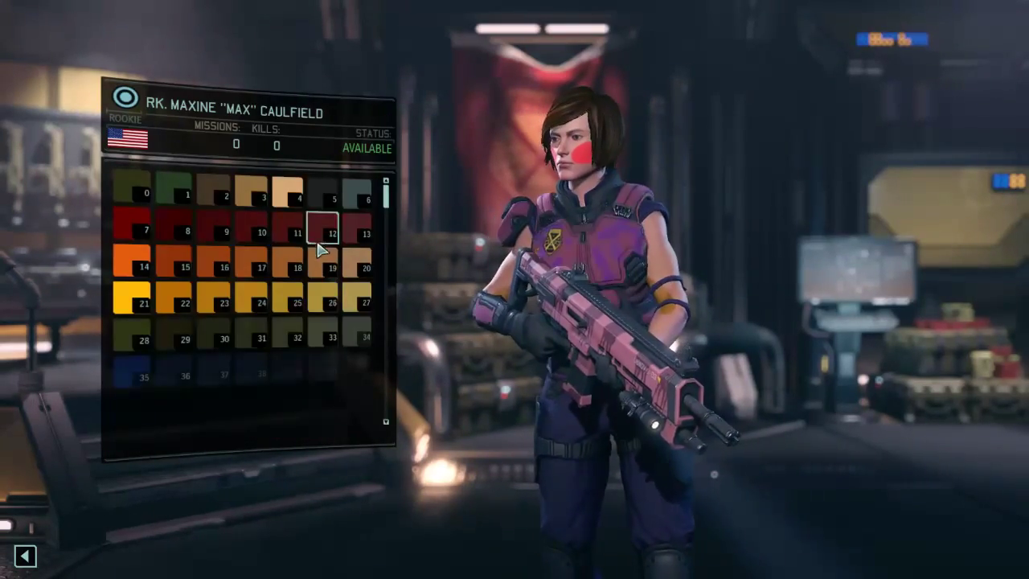
click(324, 230)
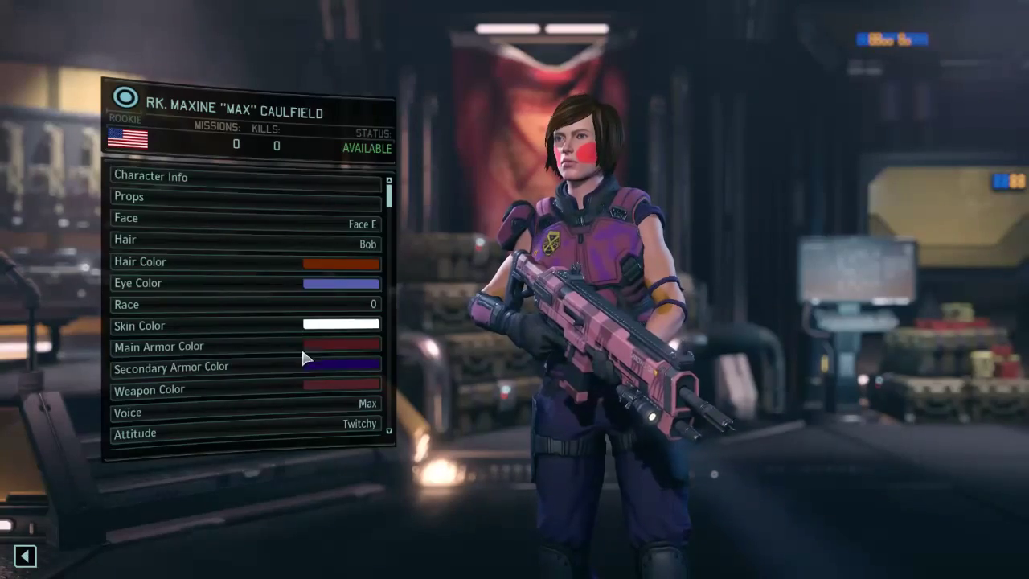
click(313, 368)
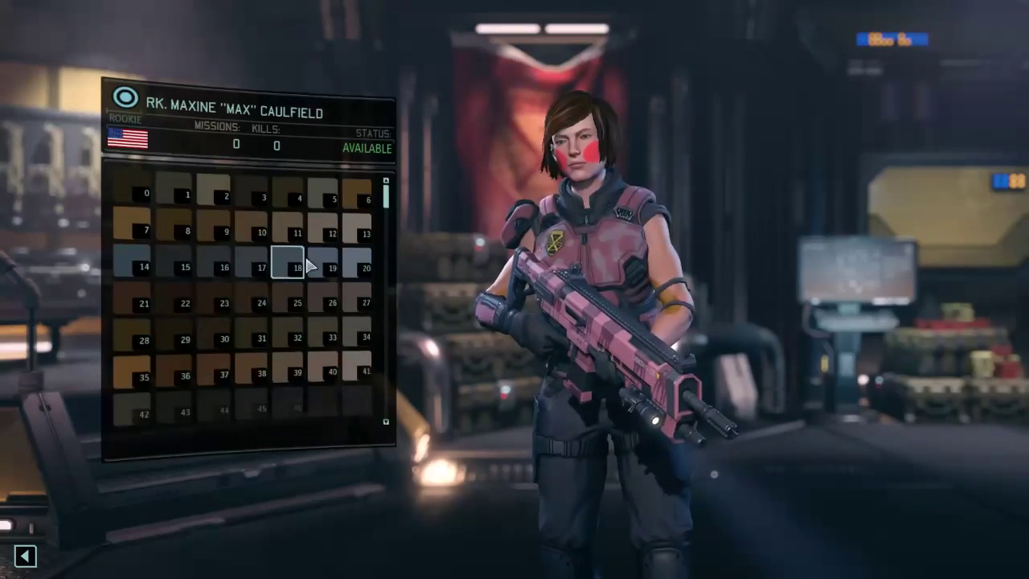
click(278, 233)
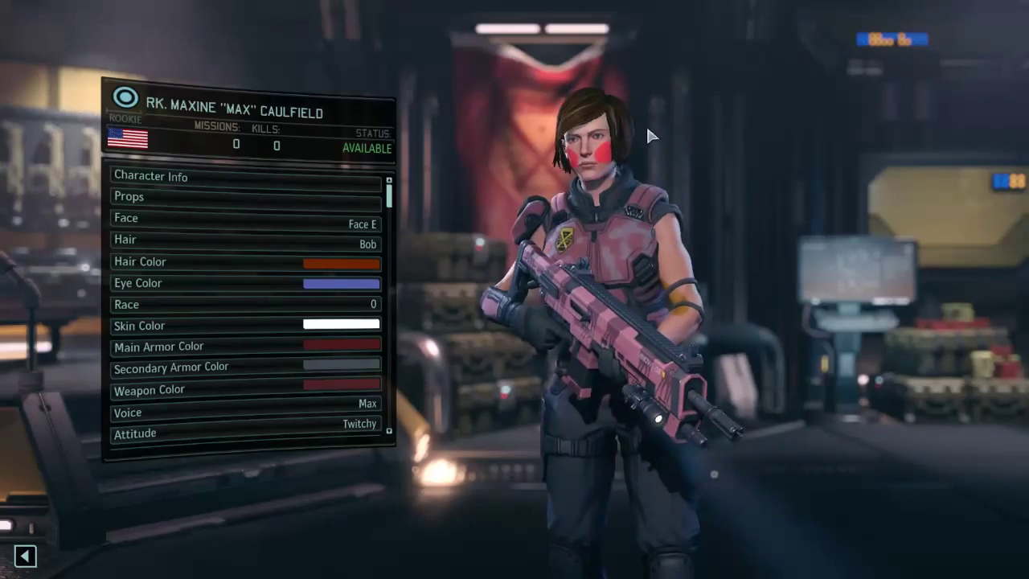
drag(611, 161, 558, 308)
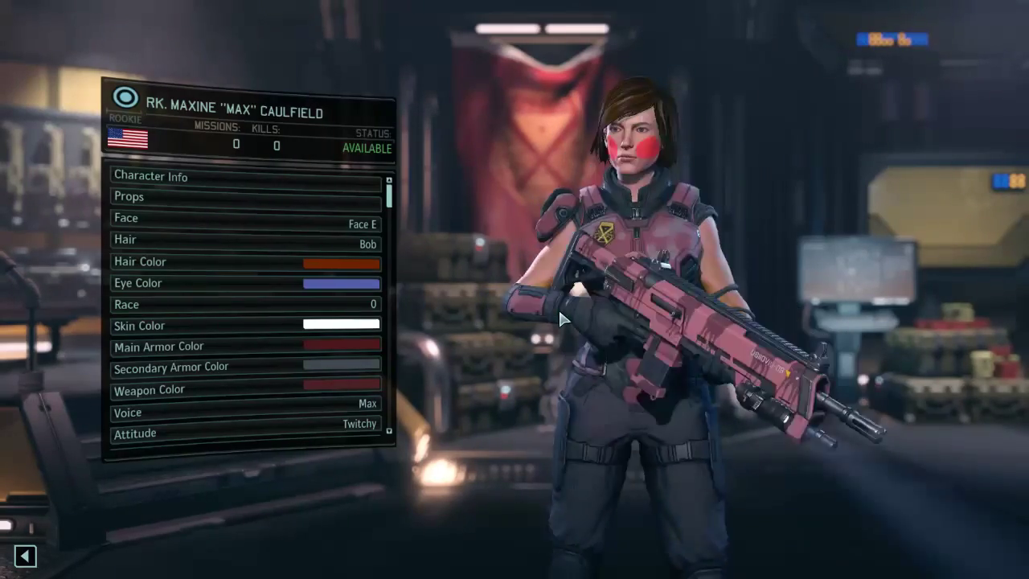